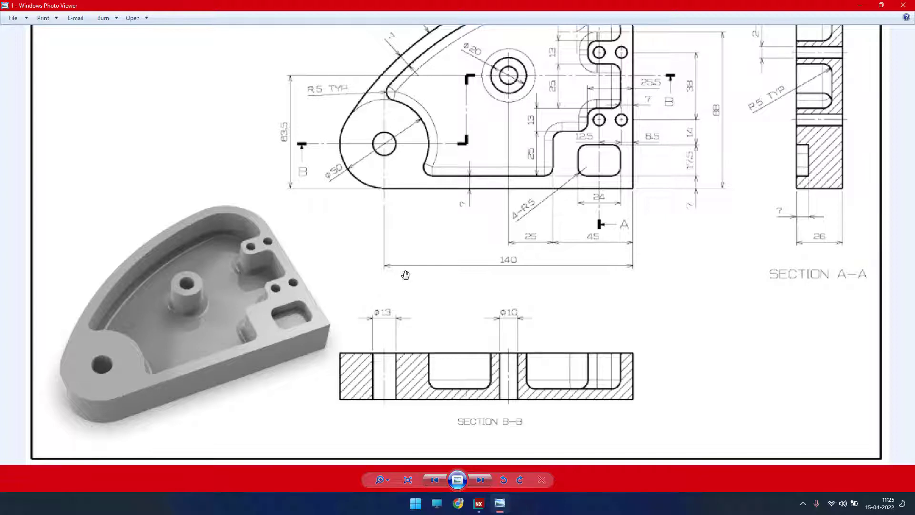
Step: Look over the bracket drawing, switch to NX, and create a new millimetre part from the Model template as model1.prt
scroll(406, 275, "up", 2)
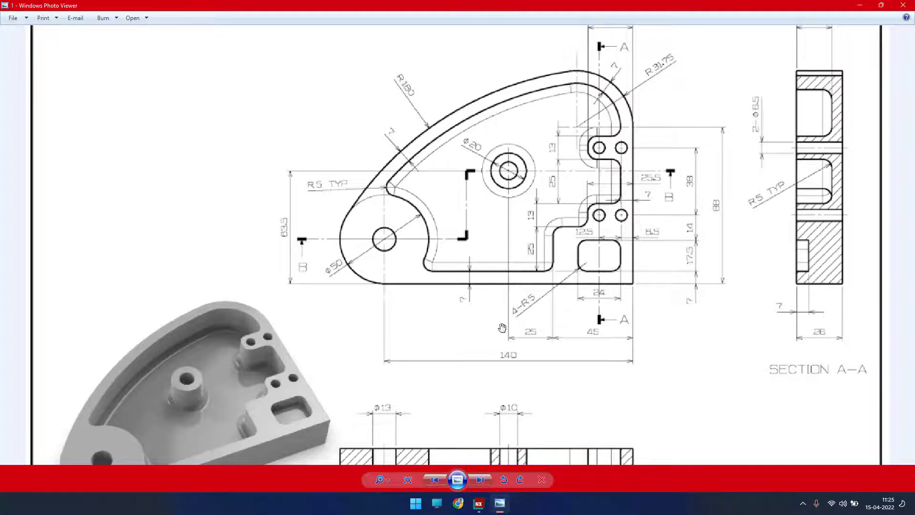
scroll(503, 328, "down", 3)
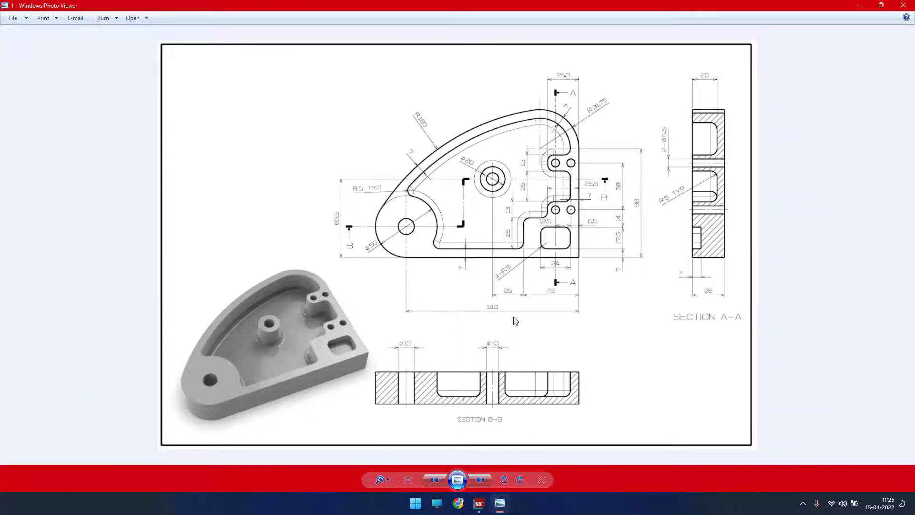
scroll(515, 320, "up", 1)
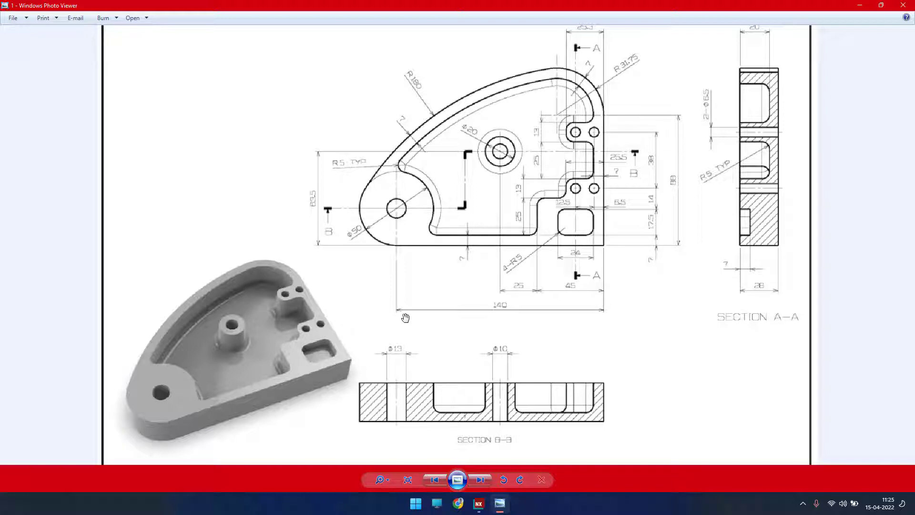
left_click(482, 506)
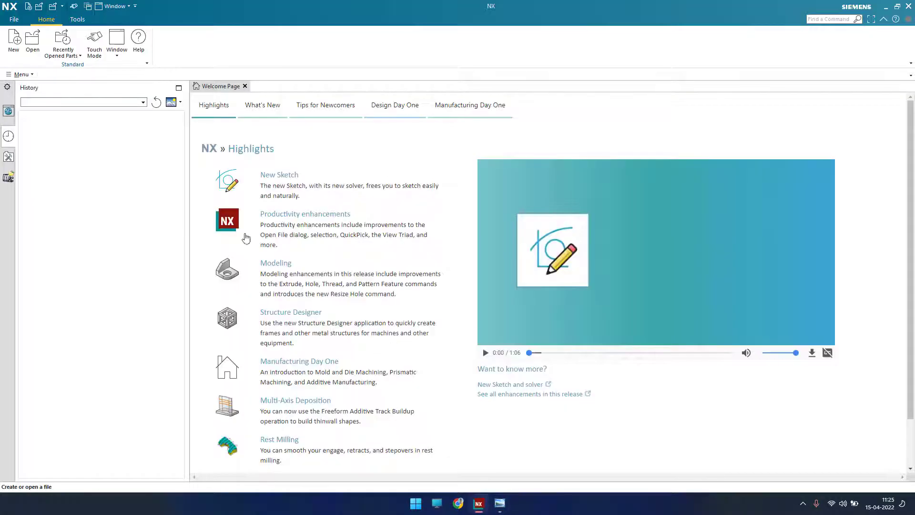
left_click(11, 45)
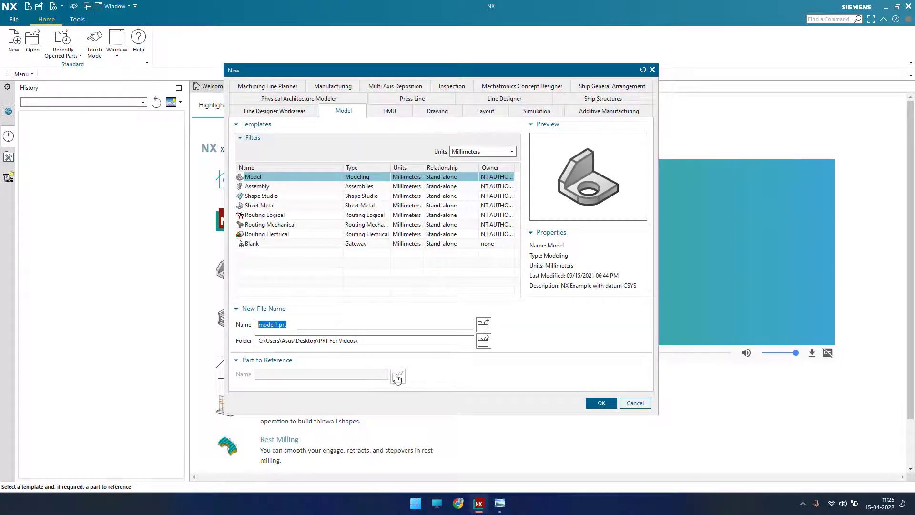
left_click(600, 403)
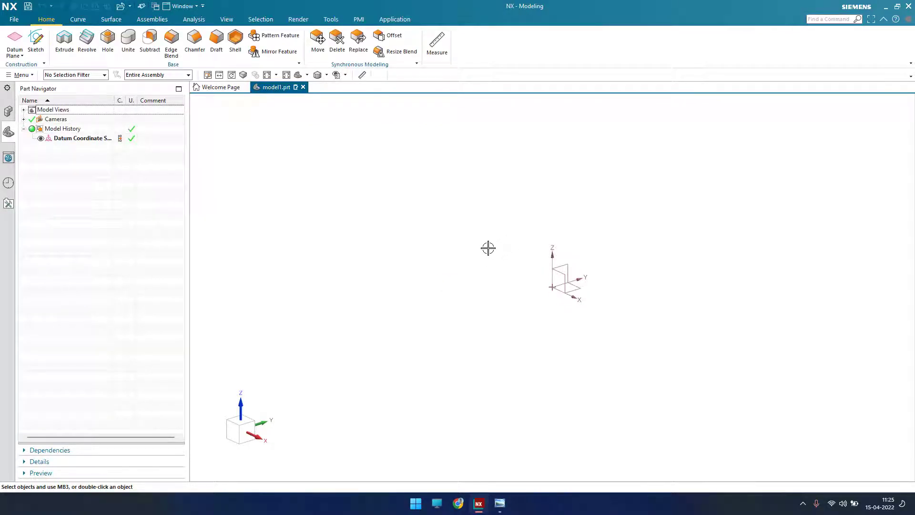
Step: Turn off Continuous Auto Dimensioning in the sketch preferences
left_click(36, 40)
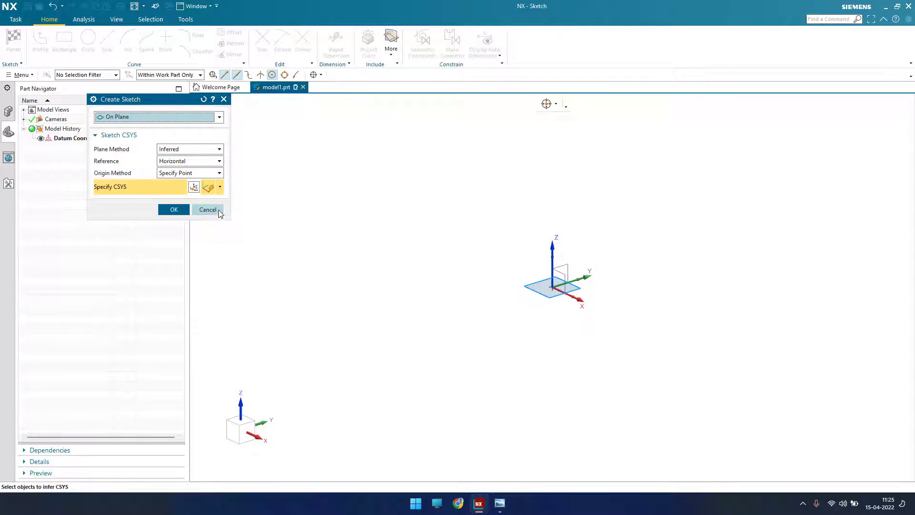
left_click(217, 210)
left_click(13, 20)
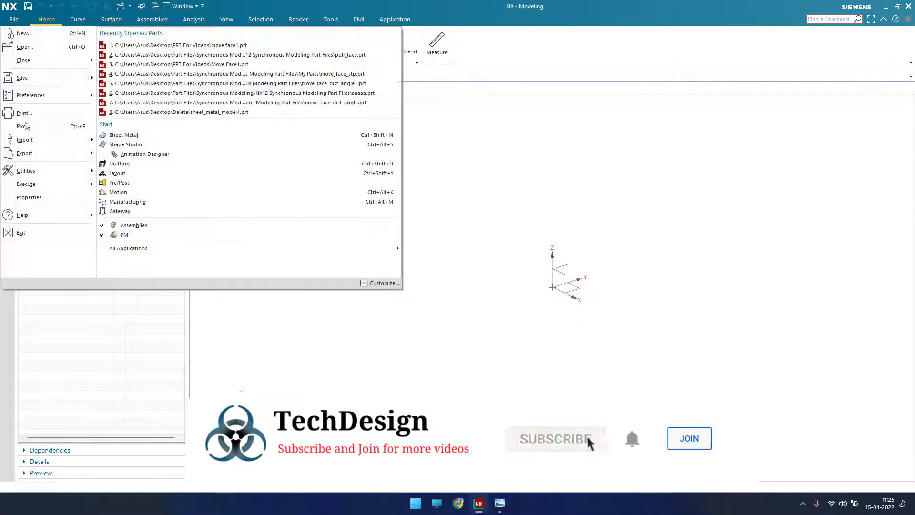
mouse_move(31, 96)
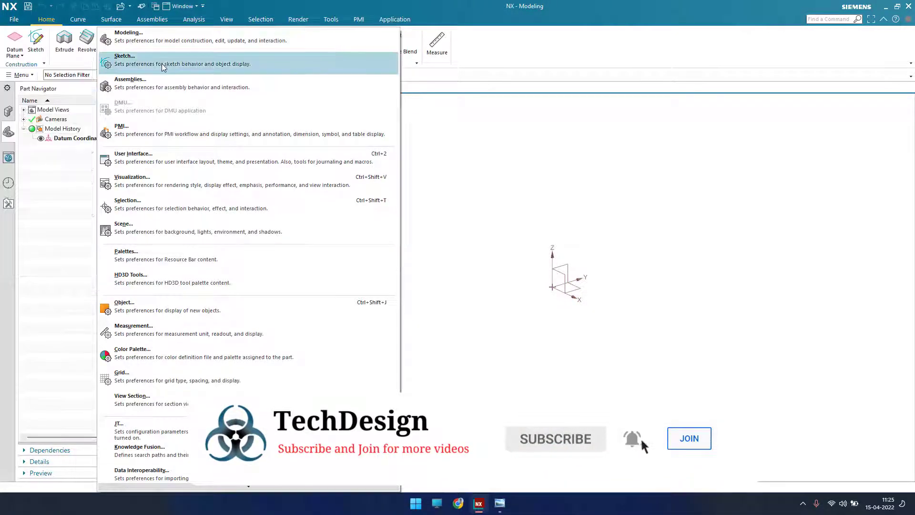
left_click(143, 59)
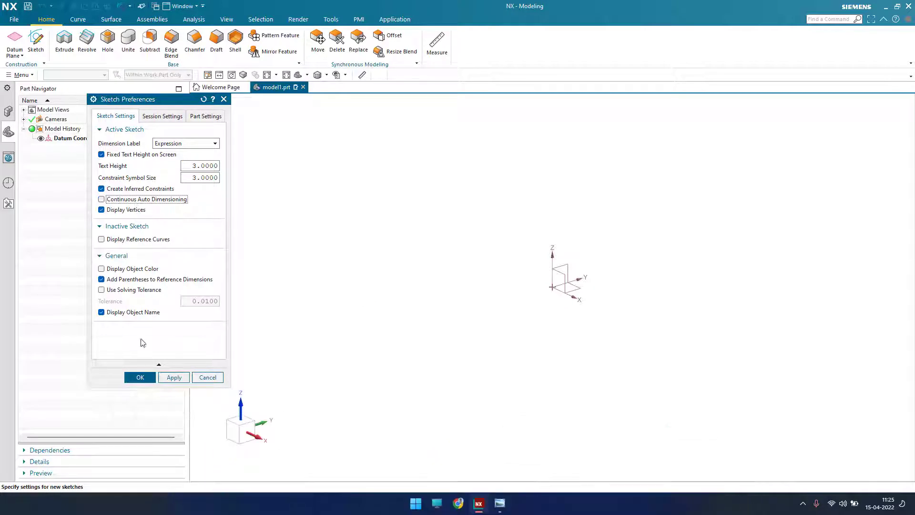
left_click(138, 377)
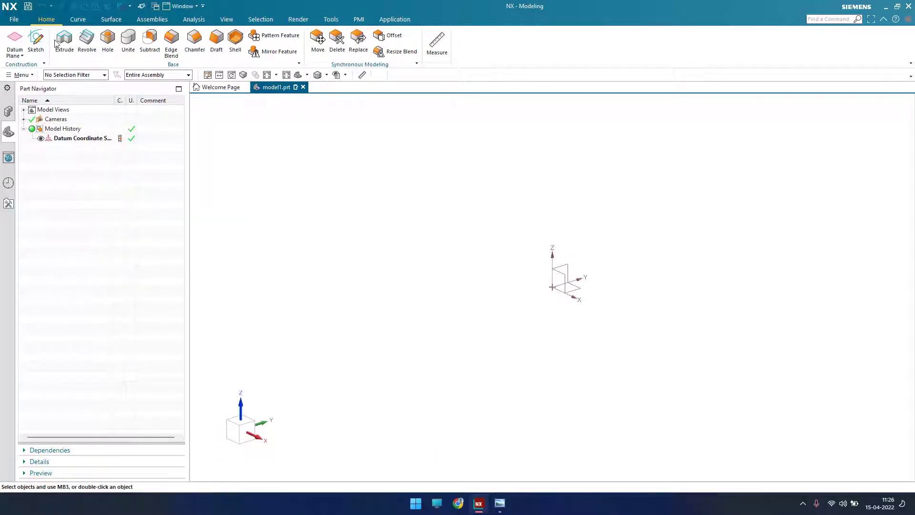
Step: Create a sketch on the XY plane of the datum coordinate system and leave the Profile command
left_click(33, 42)
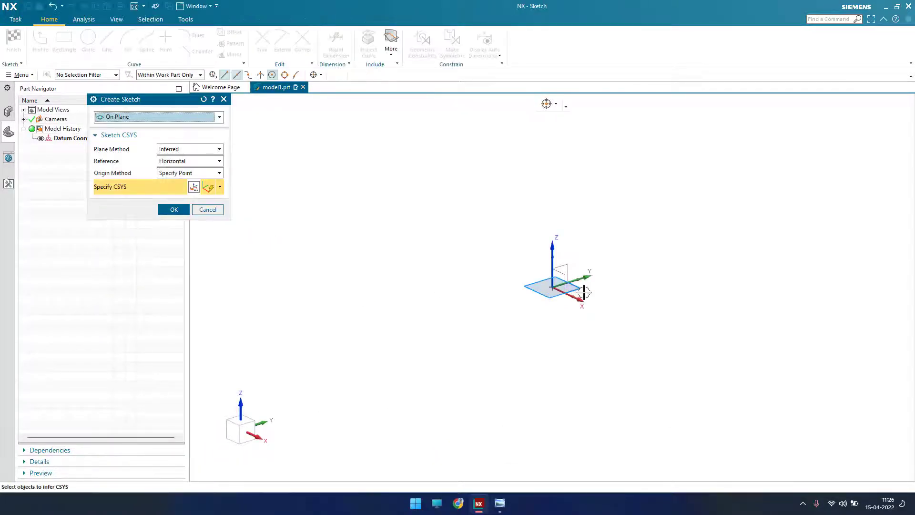
left_click(174, 209)
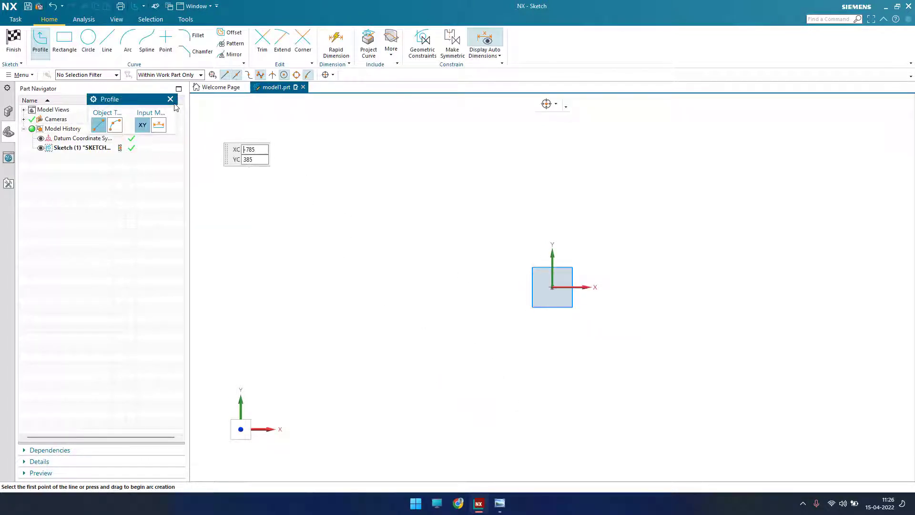
left_click(170, 99)
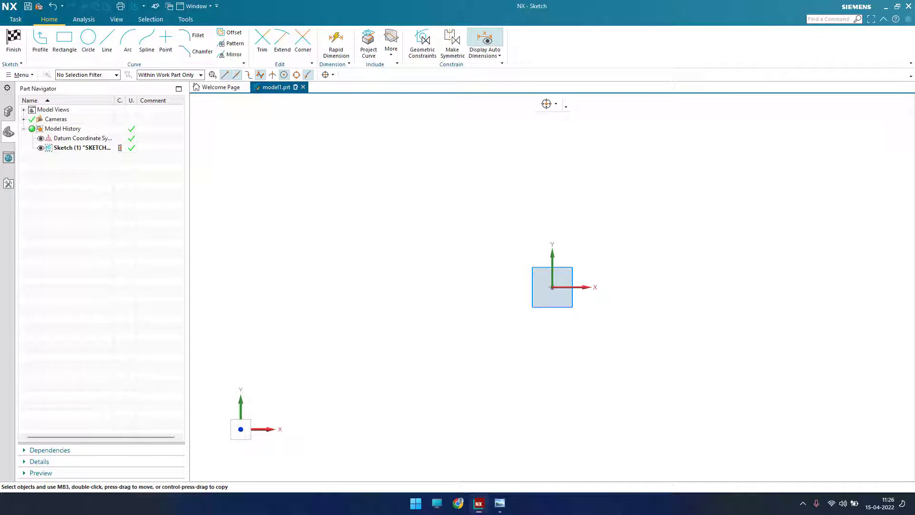
Step: After checking the drawing, sketch a horizontal line about 310 mm long from the origin along negative X and a vertical line upward from the origin
left_click(500, 503)
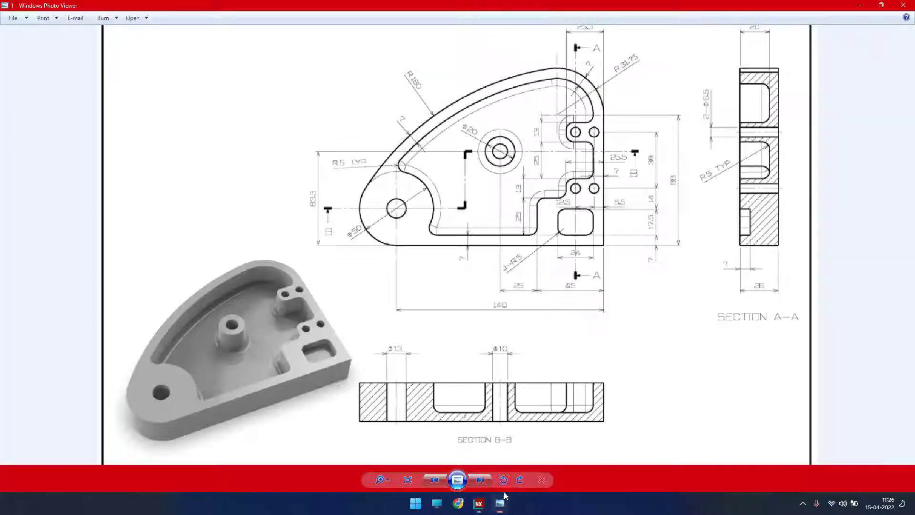
scroll(517, 260, "up", 3)
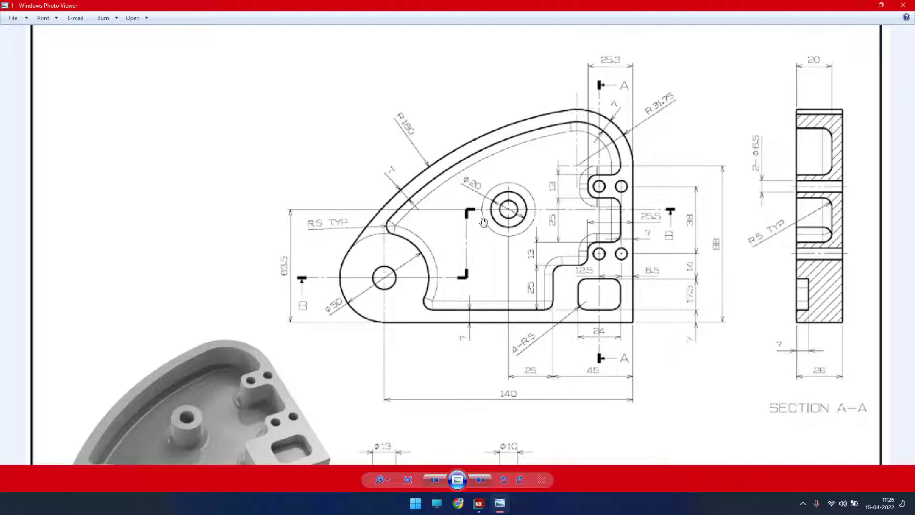
left_click(860, 5)
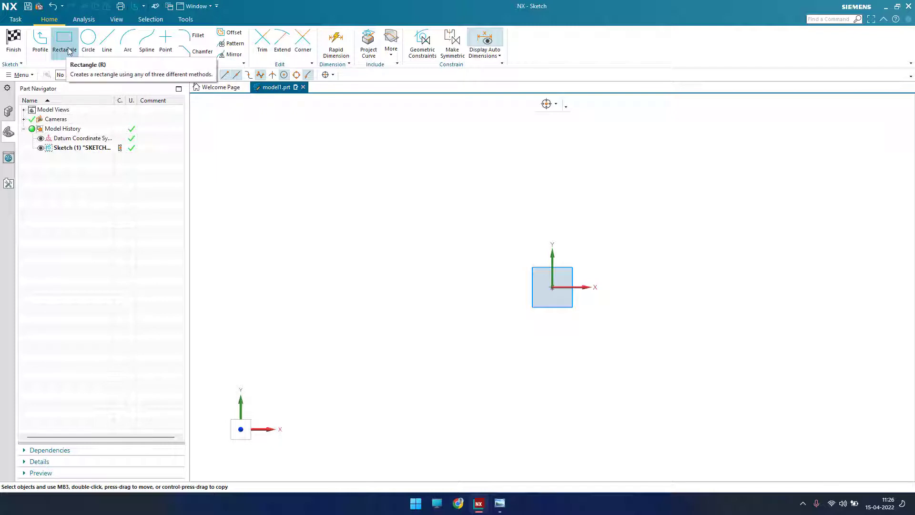
left_click(107, 42)
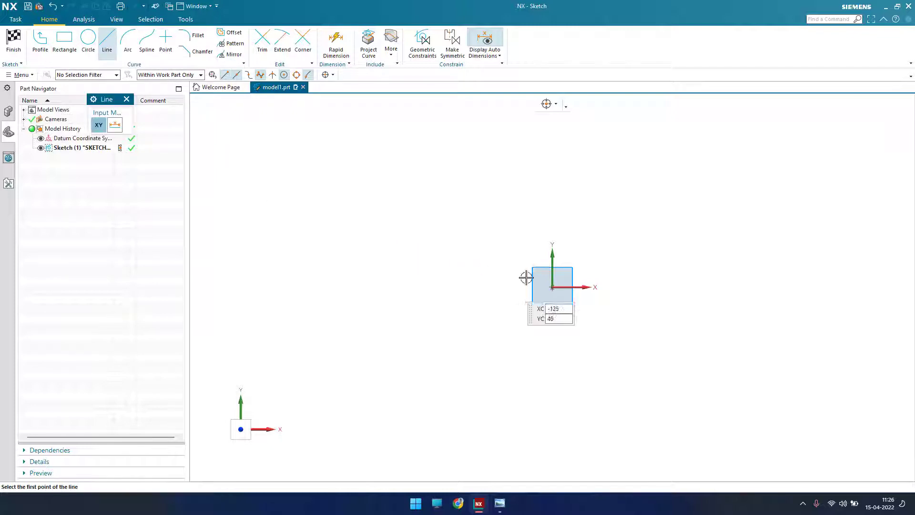
left_click(551, 287)
left_click(410, 287)
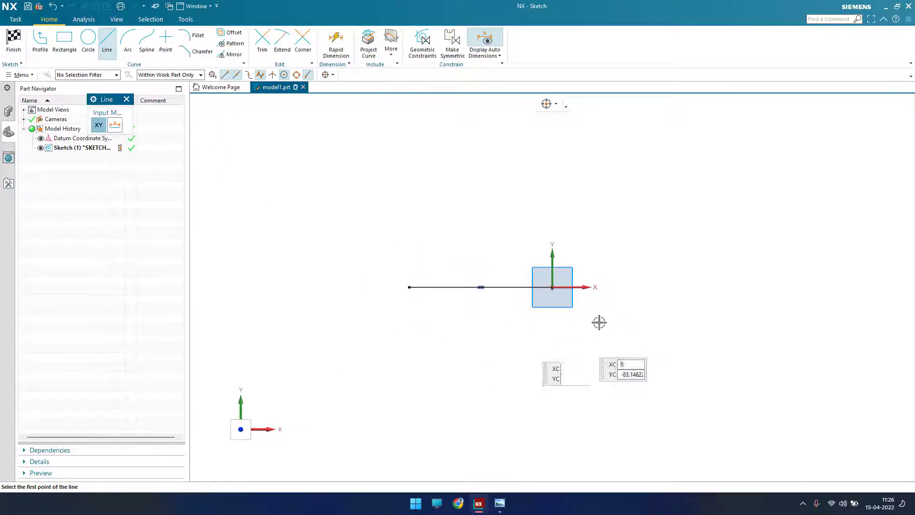
left_click(551, 287)
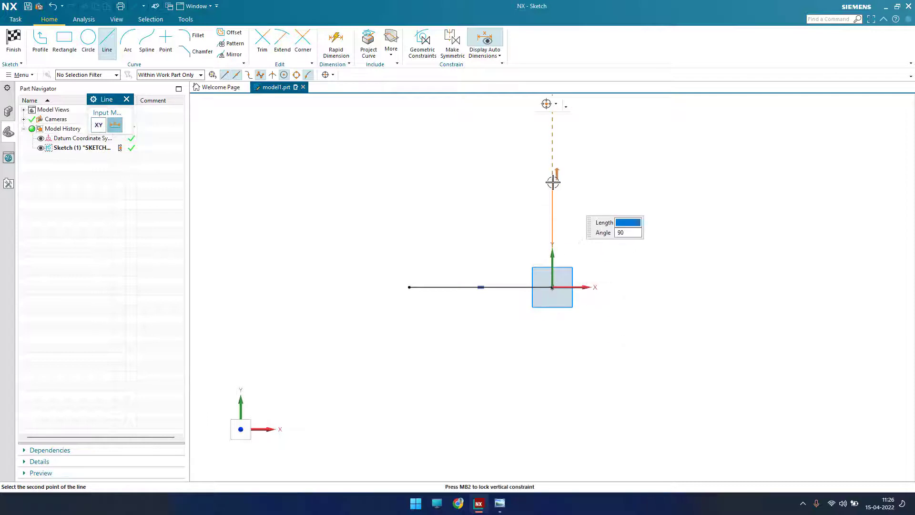
left_click(552, 181)
key("Escape")
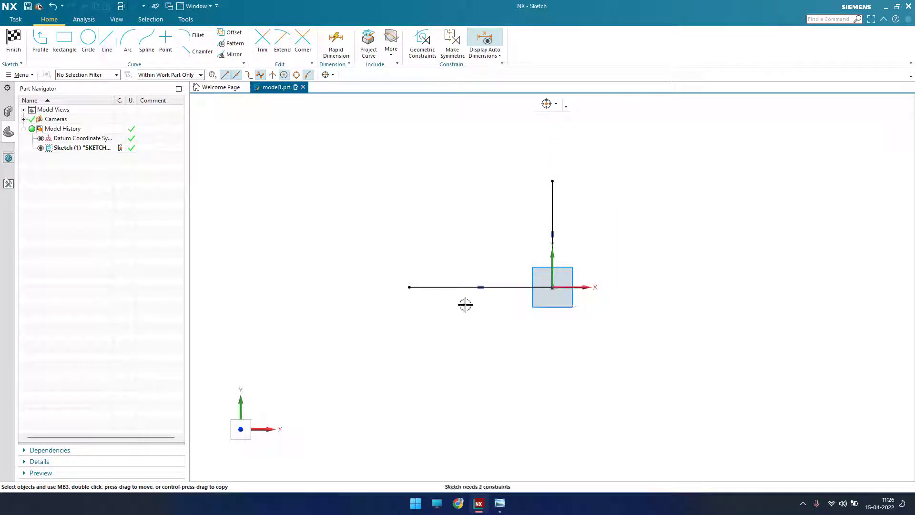
Step: Check the drawing and dimension the horizontal line's length as 140 mm
left_click(499, 504)
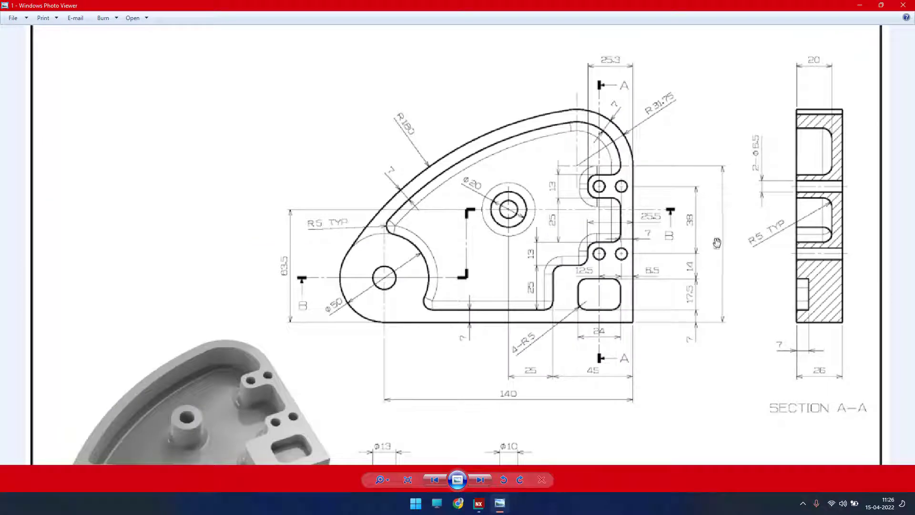
left_click(860, 6)
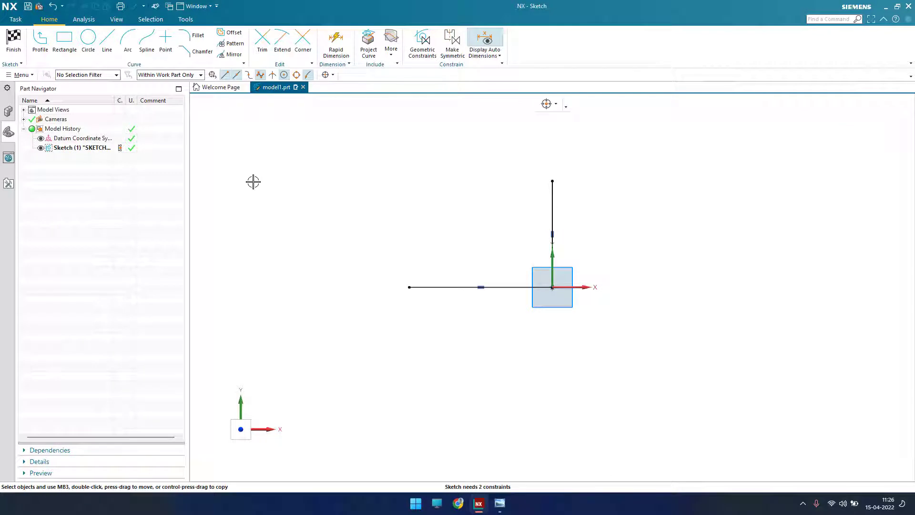
key("d")
left_click(431, 286)
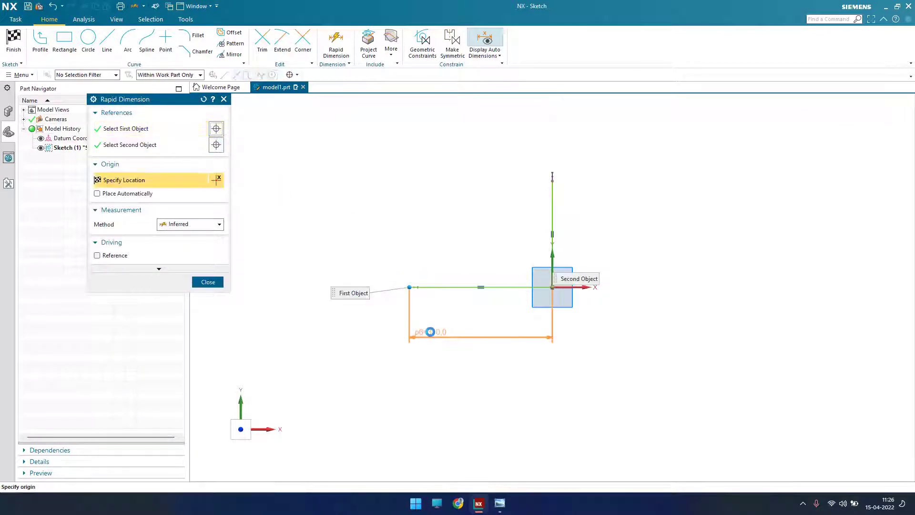
left_click(430, 332)
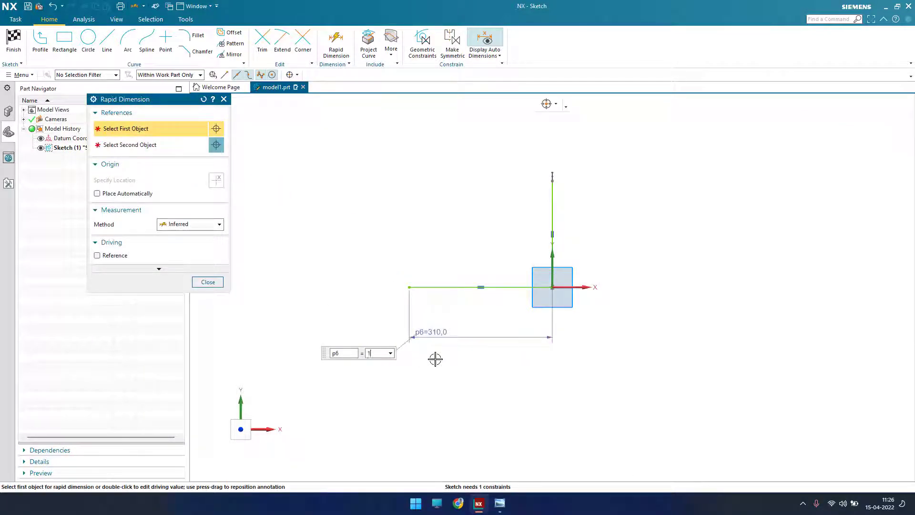
key("Return")
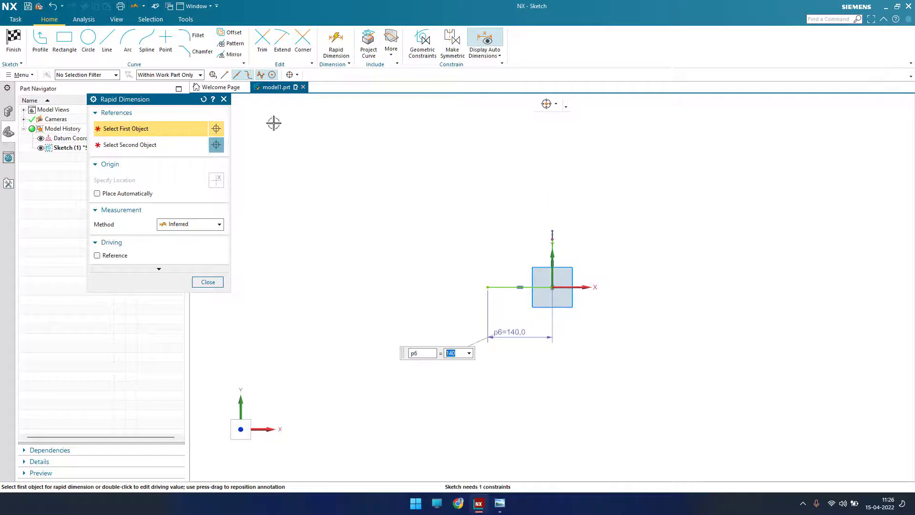
Step: Dimension the vertical line's length as 88 mm
scroll(568, 263, "up", 4)
left_click(523, 223)
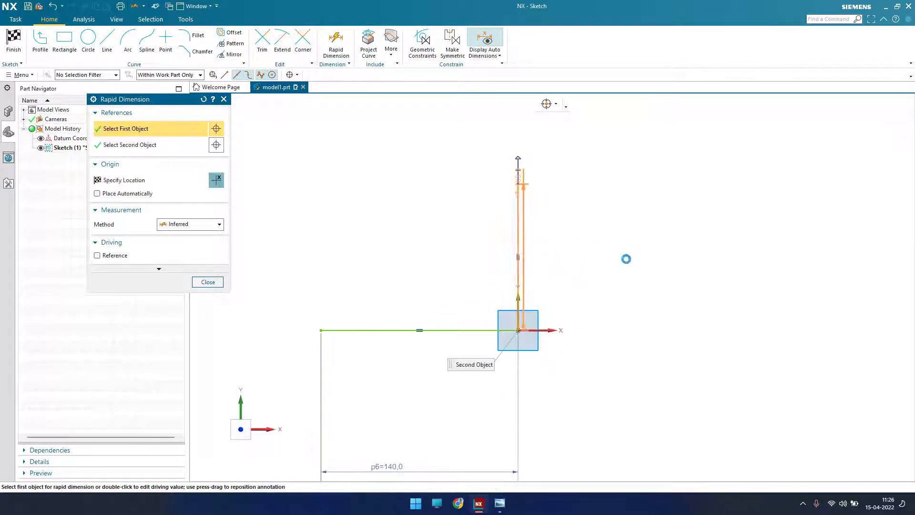
left_click(620, 311)
type("88")
key("Return")
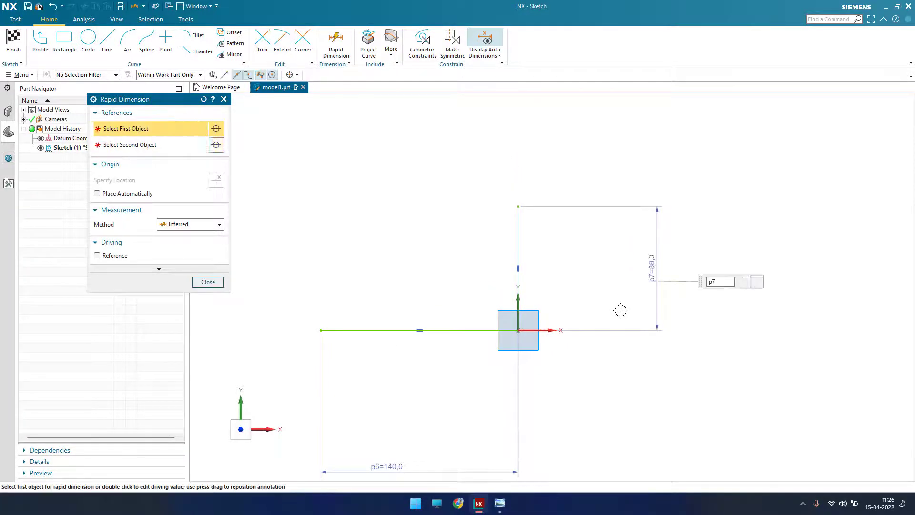
key("Escape")
Step: Check the drawing and sketch a circle of 50 mm diameter above the free end of the horizontal line
left_click(499, 501)
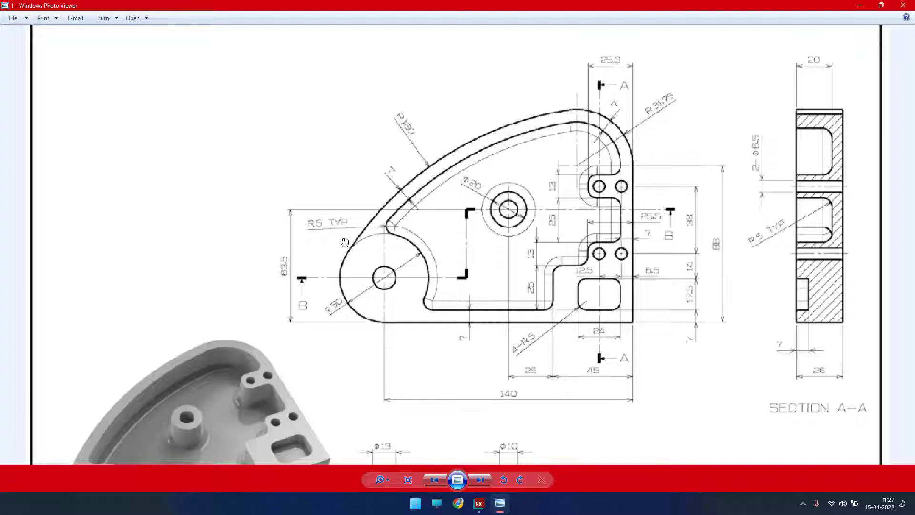
left_click(858, 7)
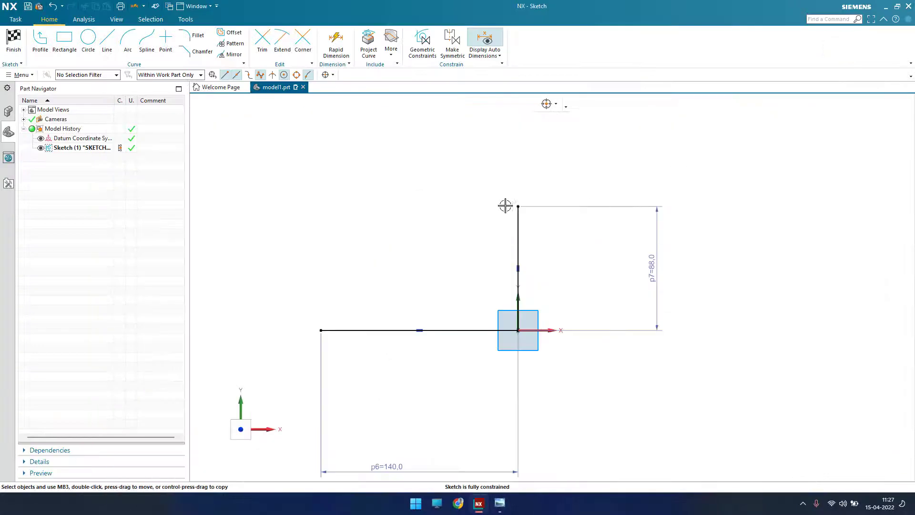
left_click(85, 46)
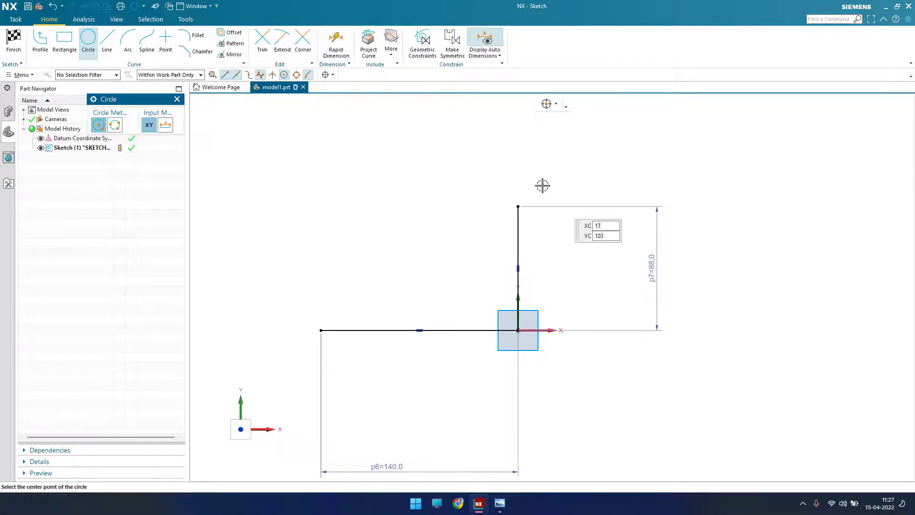
scroll(541, 185, "down", 1)
scroll(364, 276, "up", 2)
left_click(365, 263)
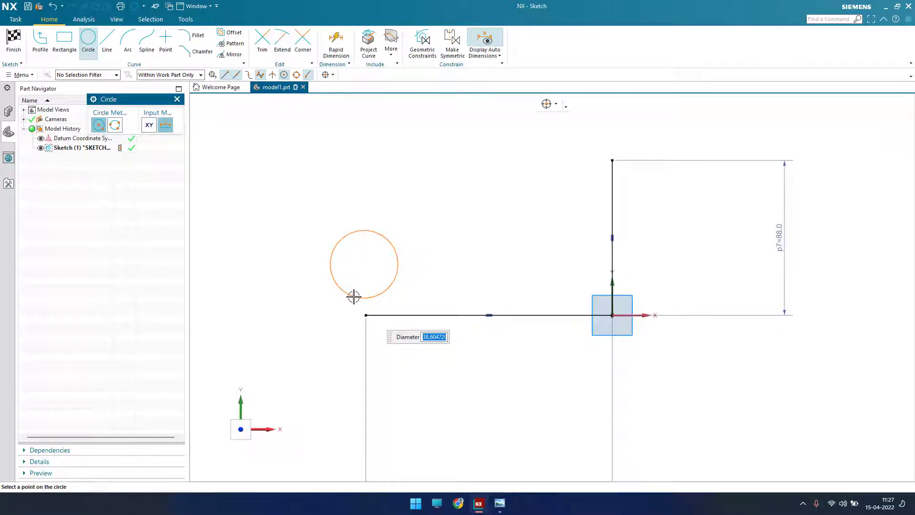
type("50")
key("Return")
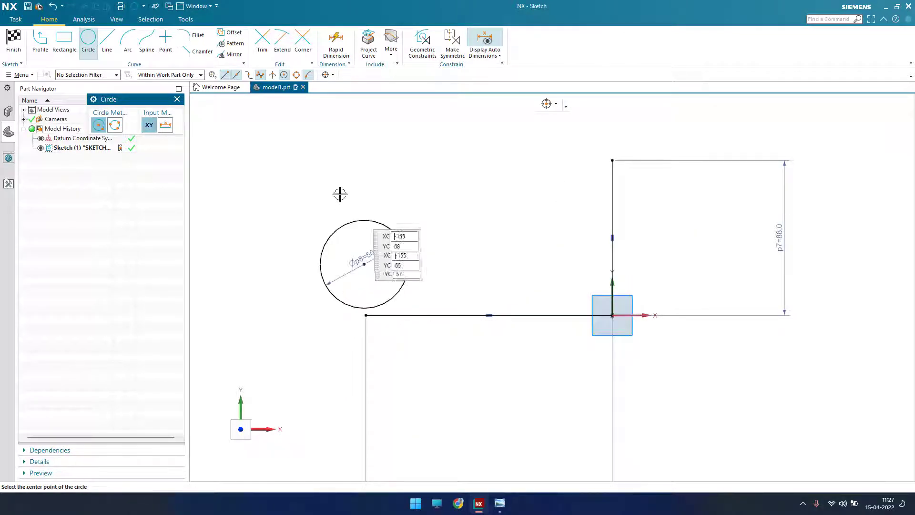
key("Escape")
Step: Apply a tangent constraint between the horizontal line and the 50 mm circle above its free end
key("c")
left_click(136, 132)
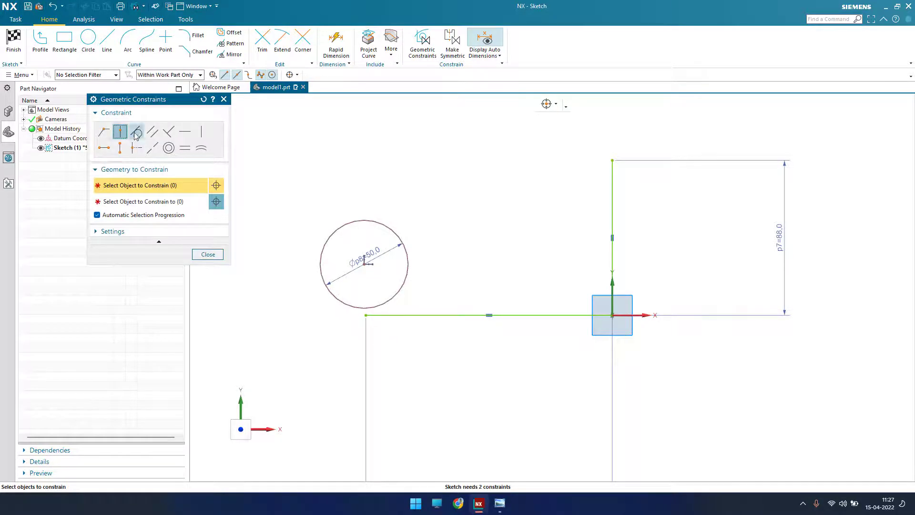
left_click(362, 313)
left_click(365, 314)
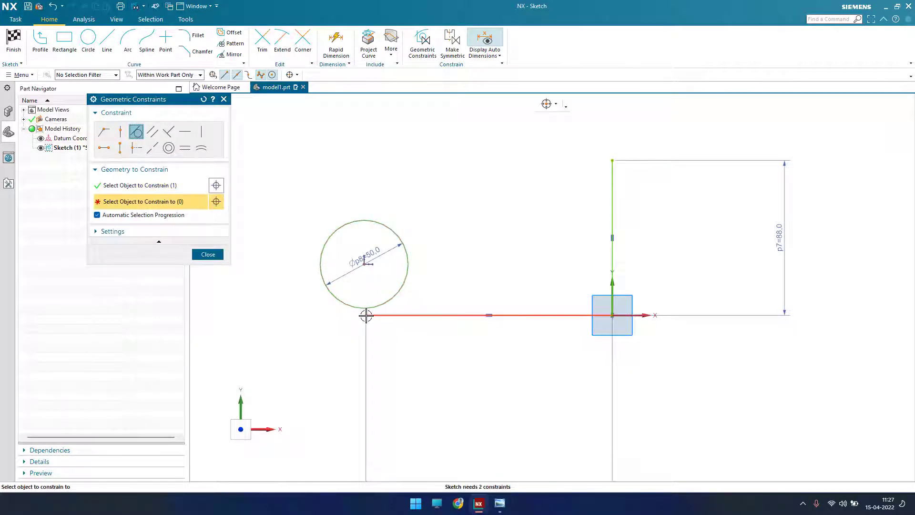
left_click(208, 254)
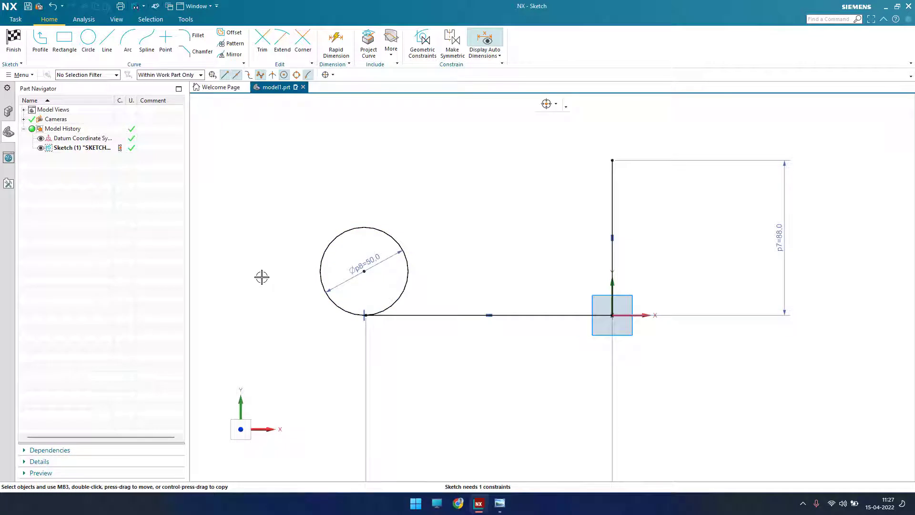
Step: Align the circle's centre vertically with the free end of the horizontal line using a vertical alignment constraint
key("c")
left_click(120, 148)
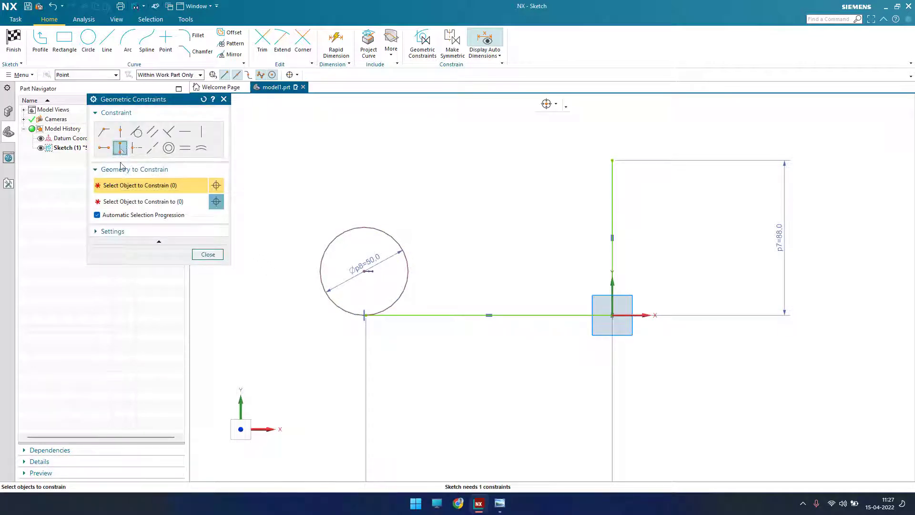
left_click(364, 271)
scroll(356, 316, "up", 5)
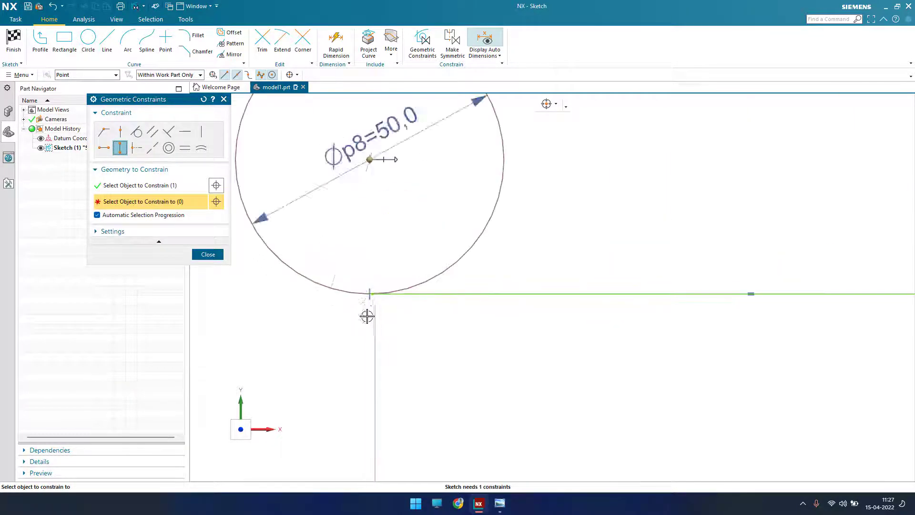
left_click(374, 339)
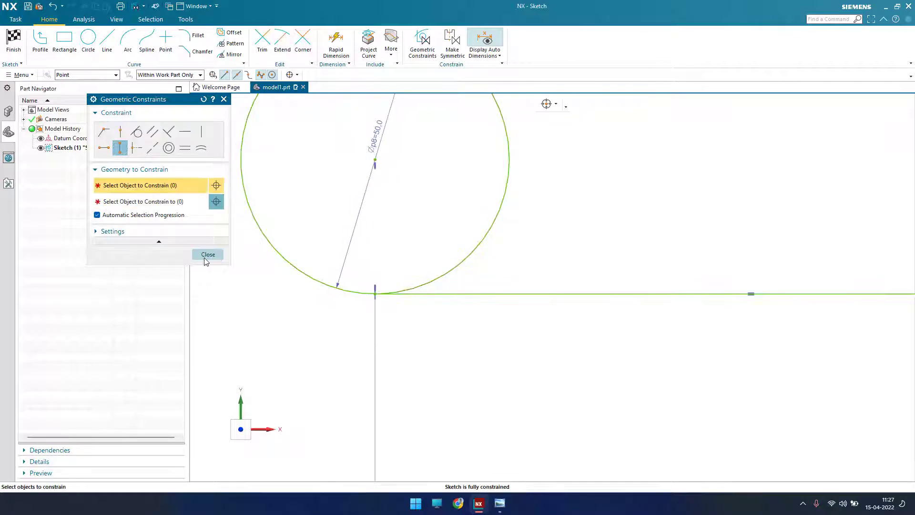
middle_click(374, 324)
scroll(376, 310, "down", 4)
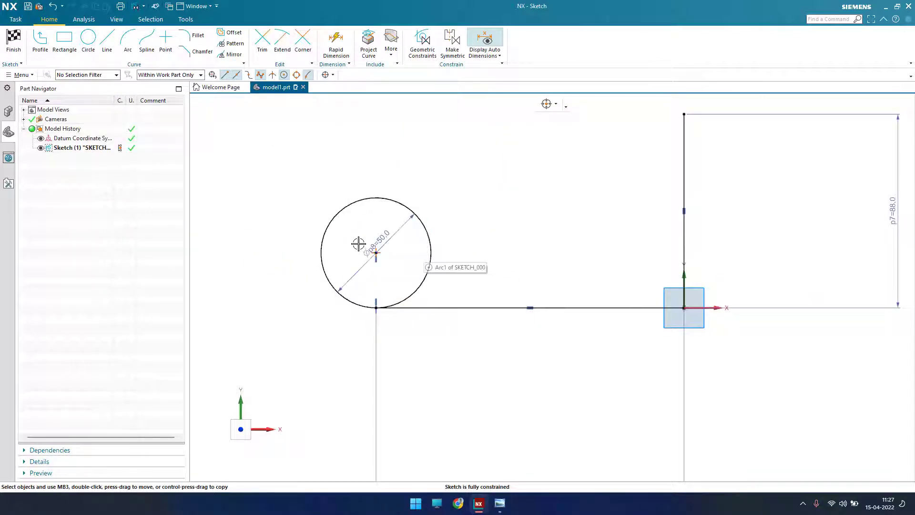
Step: Sketch a centre-and-endpoints arc of about 31.8 mm radius above the upper end of the vertical line, curving toward the circle's side
mouse_move(360, 243)
middle_mouse_down("shift")
mouse_move(302, 337)
mouse_move(295, 334)
middle_mouse_up("shift")
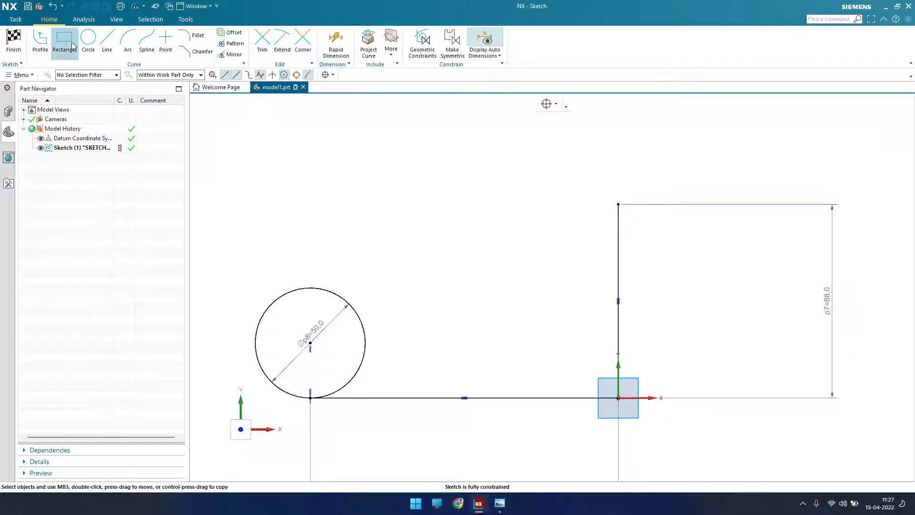
left_click(125, 42)
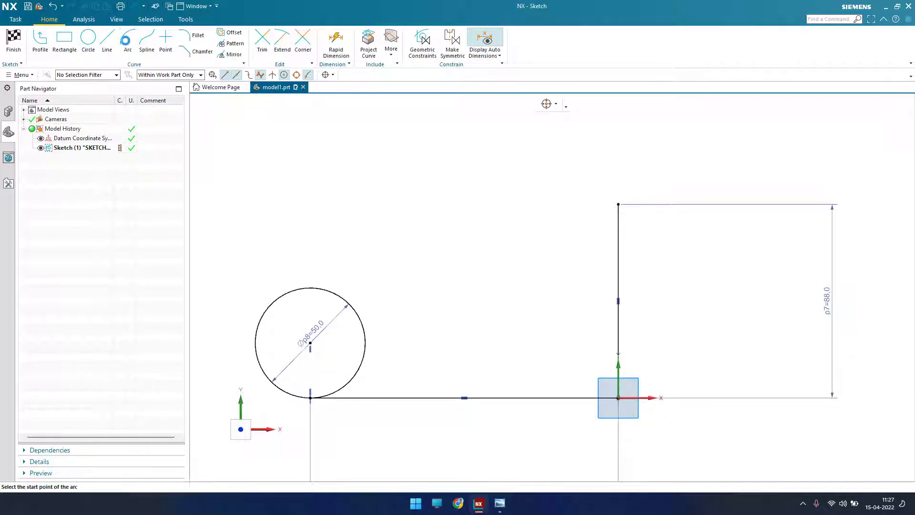
left_click(574, 218)
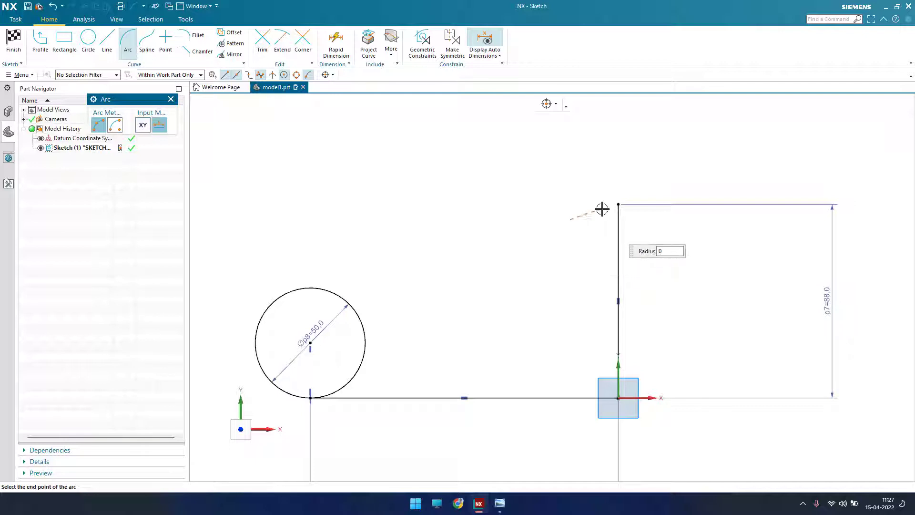
left_click(619, 205)
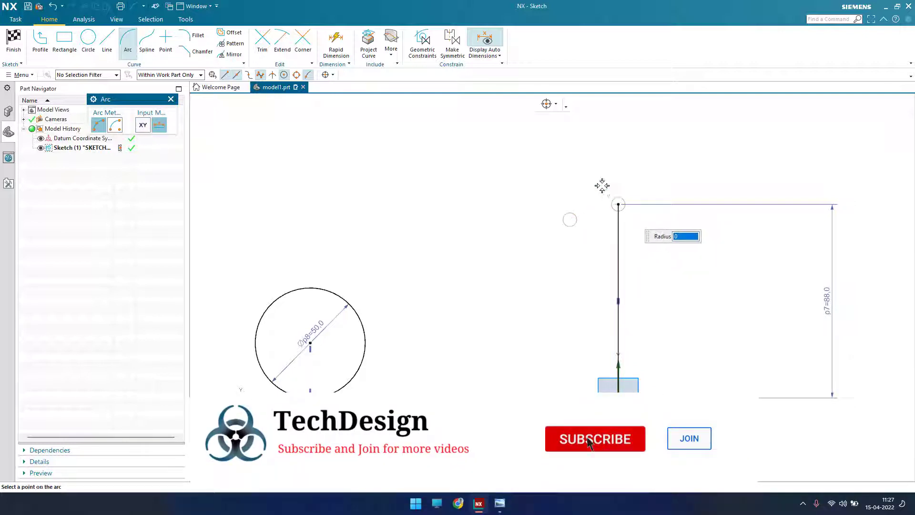
left_click(115, 125)
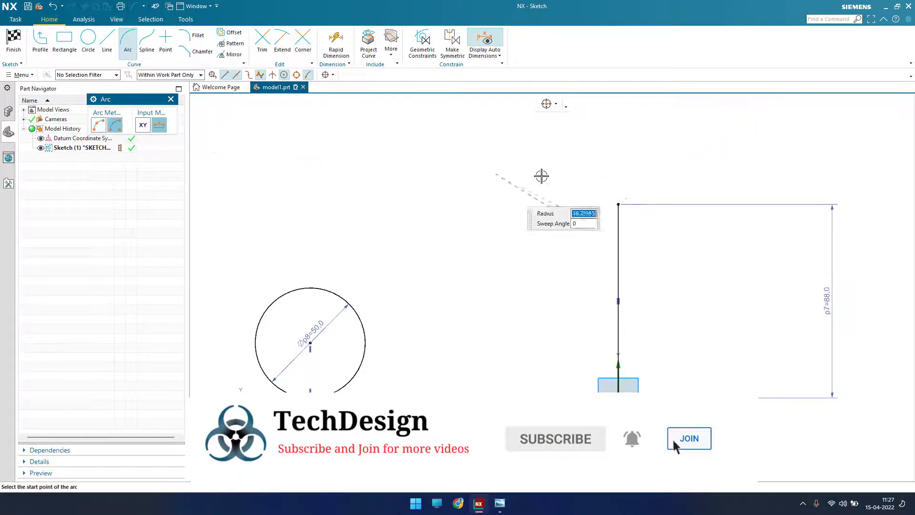
left_click(633, 194)
left_click(548, 172)
key("Escape")
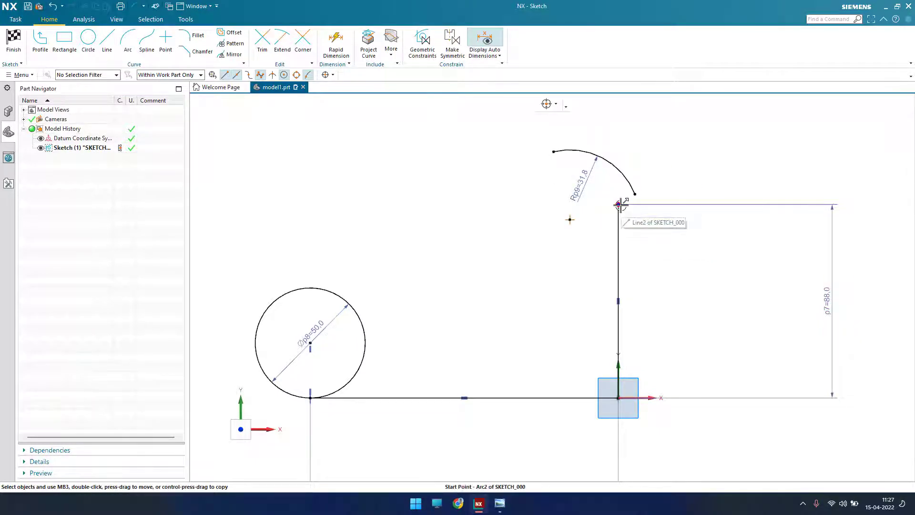
Step: Make the arc's nearer end coincident with the vertical line's upper end, and constrain the arc tangent to that line
key("c")
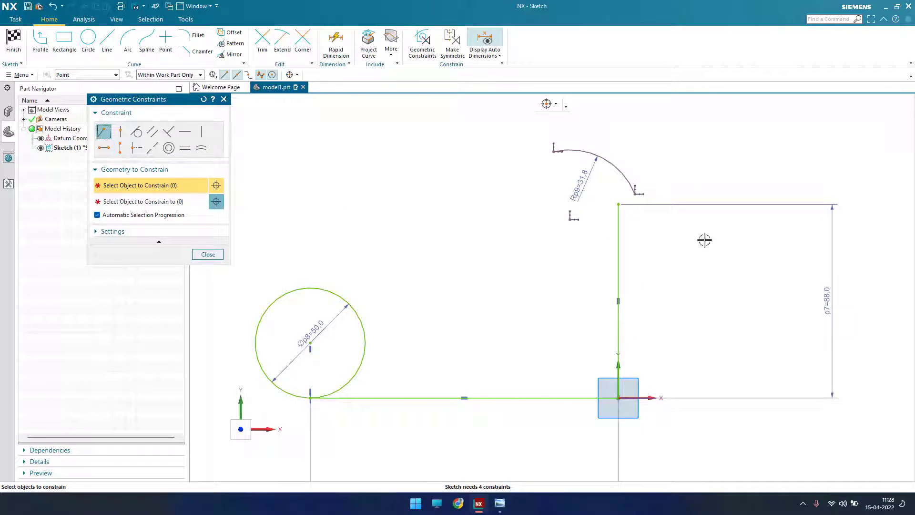
left_click(634, 193)
left_click(619, 205)
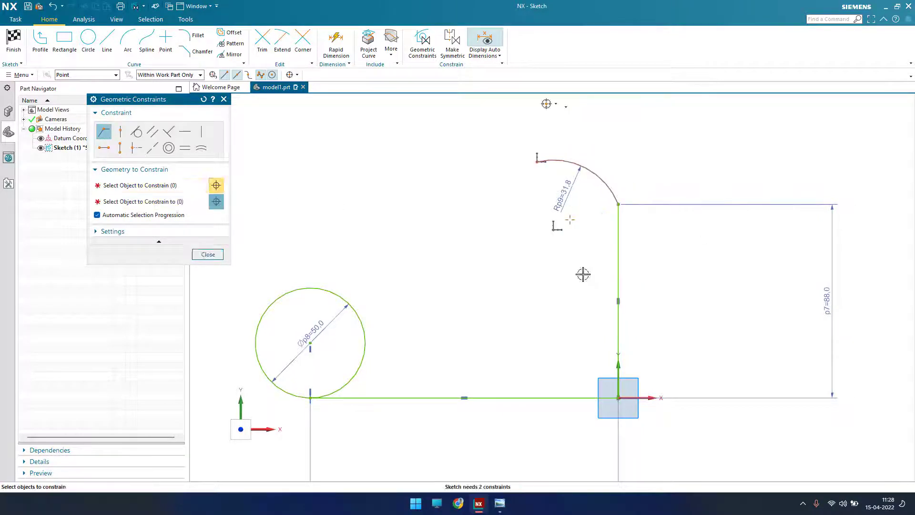
left_click(136, 131)
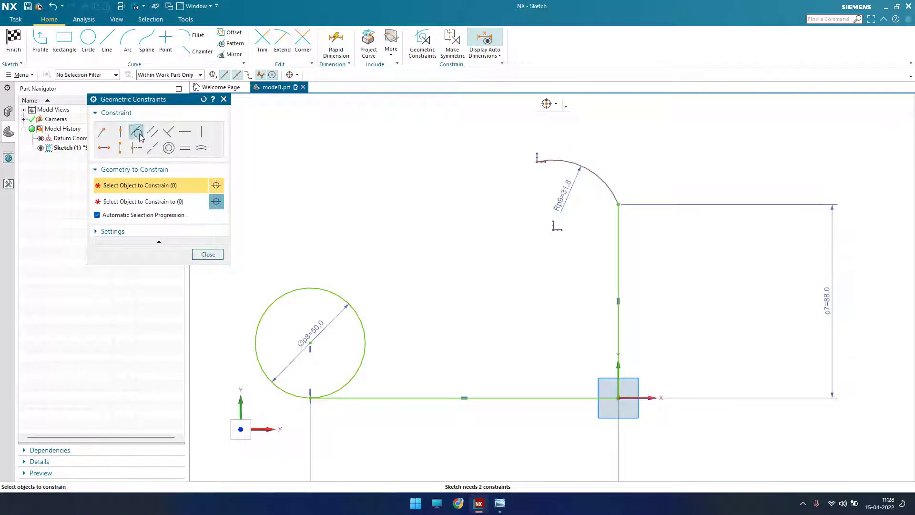
left_click(618, 230)
left_click(607, 180)
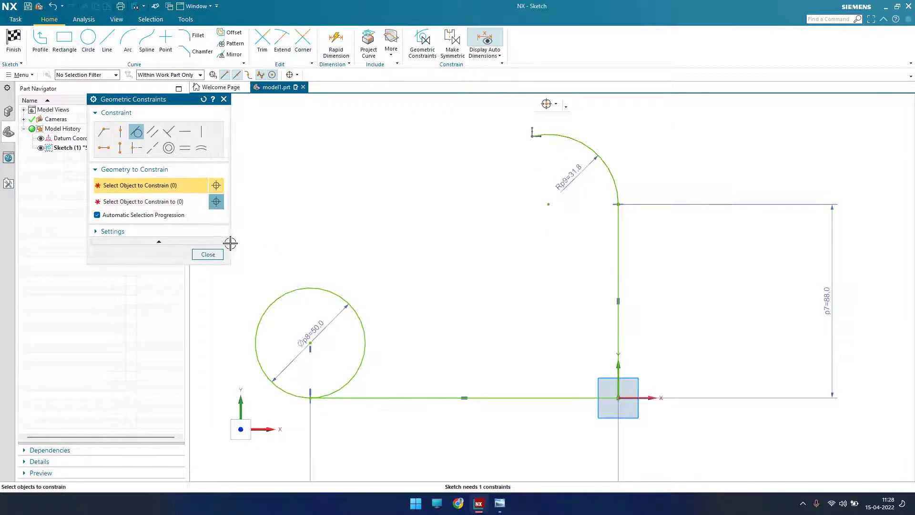
left_click(208, 255)
Step: Sketch a centre-and-endpoints arc of 180 mm radius above the circle, bulging up and away from the vertical line
middle_click_drag(533, 251, 593, 277, "shift")
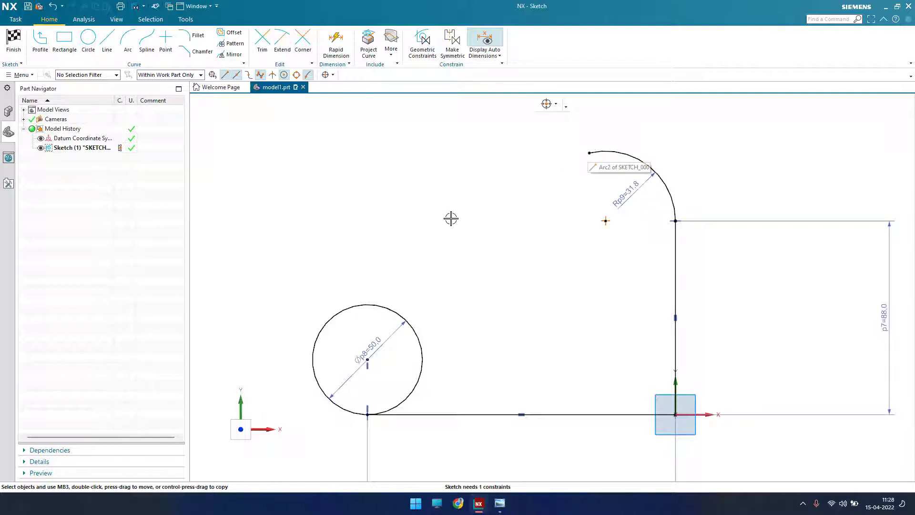
left_click(128, 41)
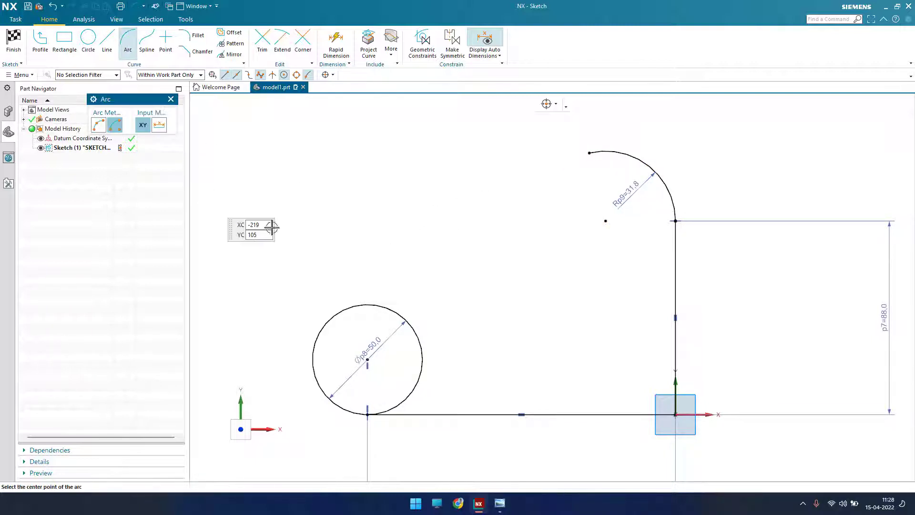
left_click(579, 355)
left_click(338, 285)
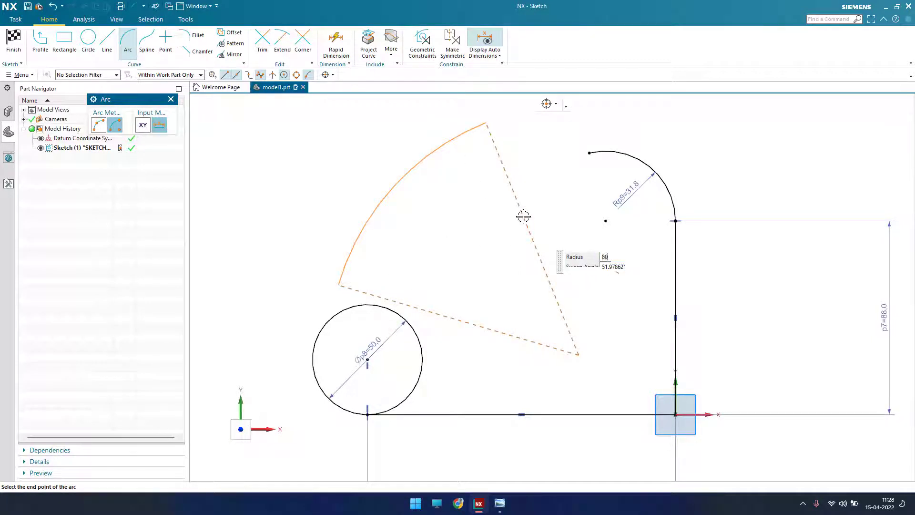
key("Tab")
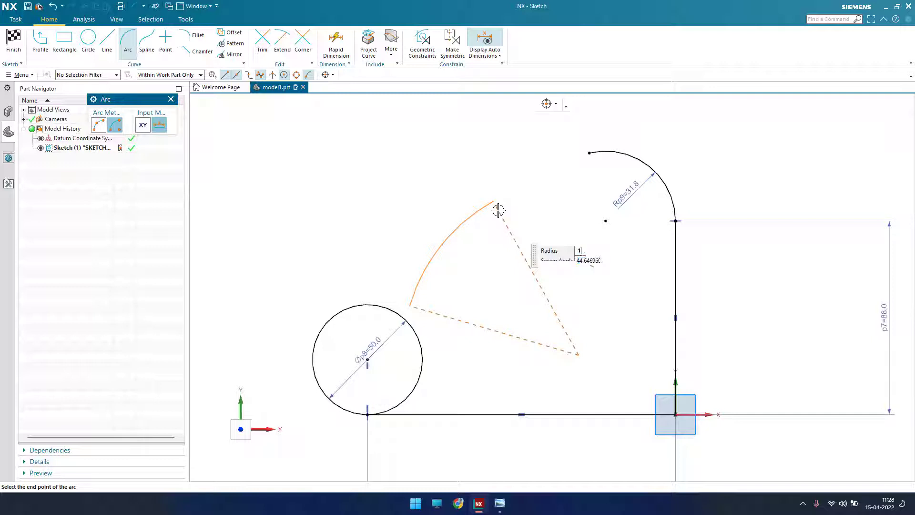
key("Tab")
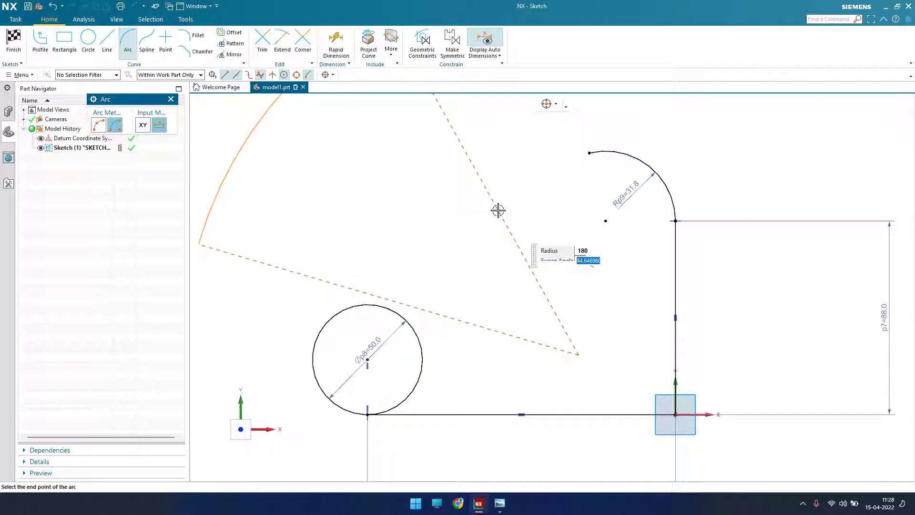
left_click(517, 207)
key("Escape")
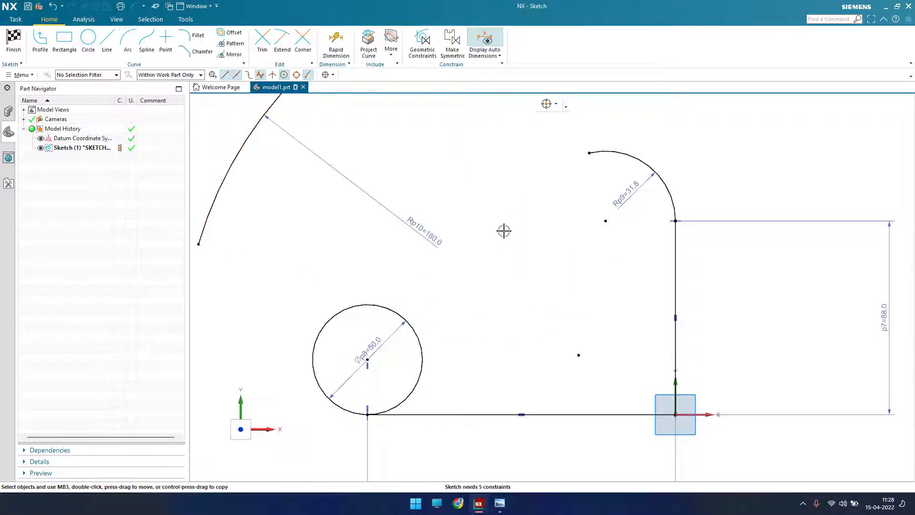
Step: Move the 180 mm radius arc close to the circle so that it spans toward the small upper arc
scroll(505, 243, "down", 1)
scroll(505, 246, "down", 1)
mouse_move(392, 159)
left_mouse_down()
mouse_move(480, 241)
mouse_move(453, 205)
mouse_move(466, 207)
left_mouse_up()
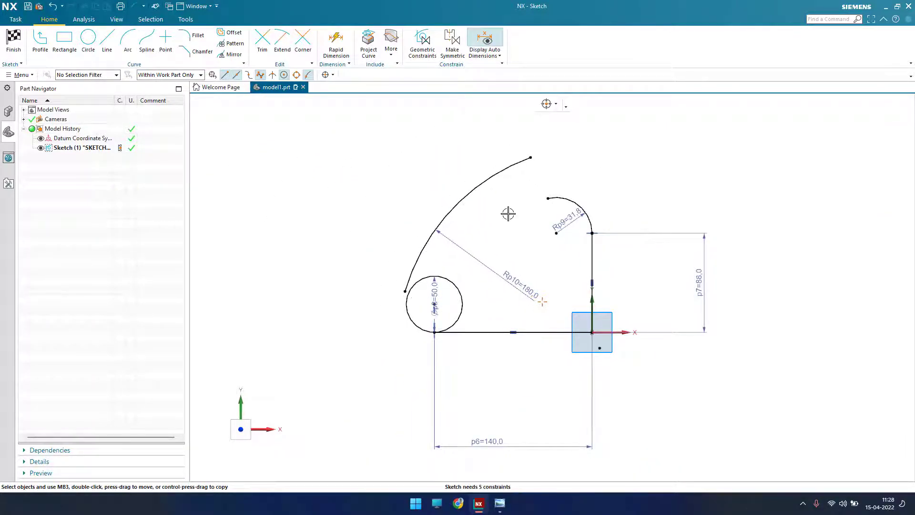
Step: Constrain the 180 mm radius arc tangent to both the 50 mm circle and the small upper arc
scroll(506, 213, "up", 2)
scroll(508, 214, "down", 1)
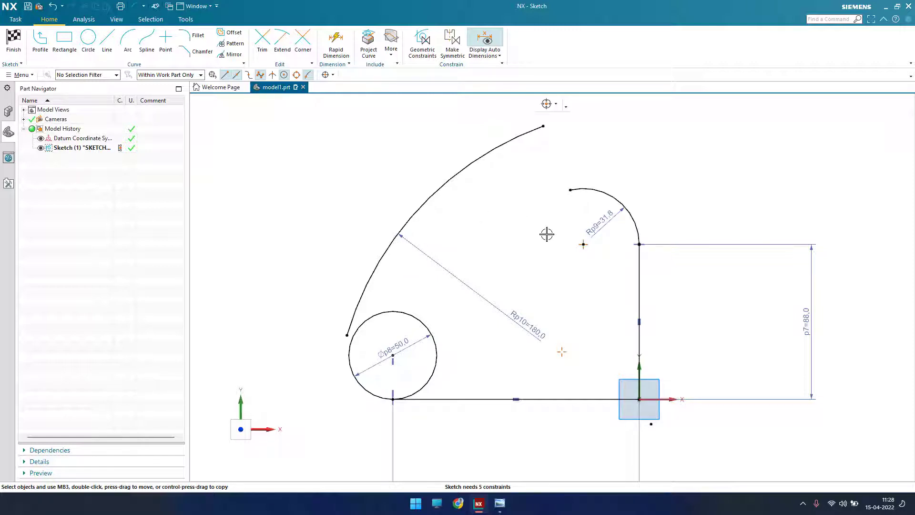
key("c")
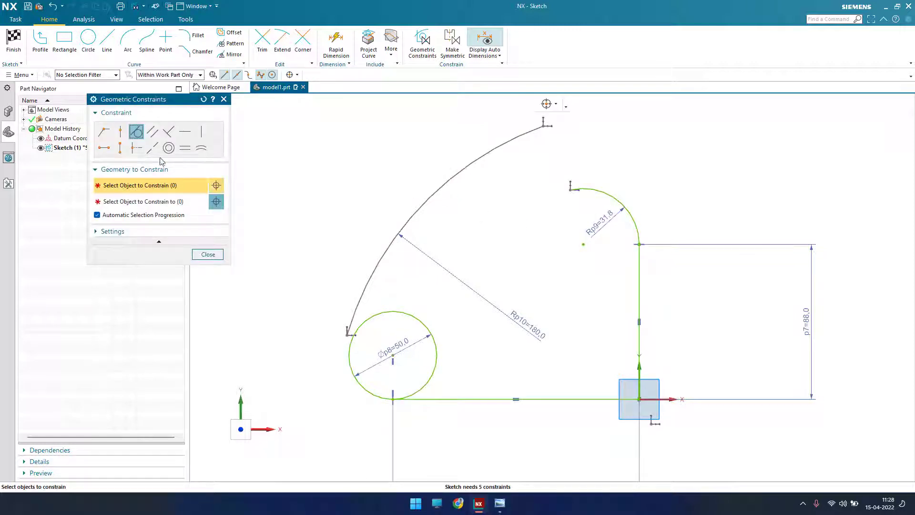
left_click(374, 318)
left_click(354, 305)
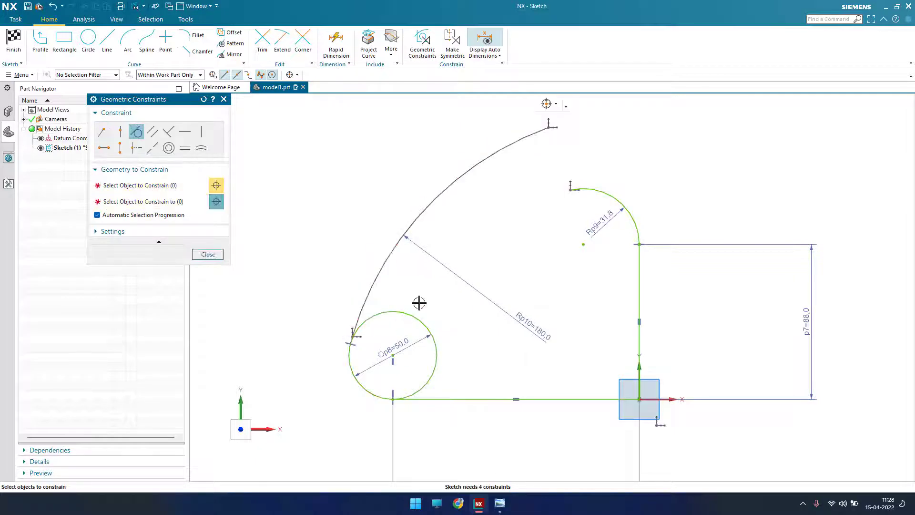
left_click(502, 147)
left_click(603, 193)
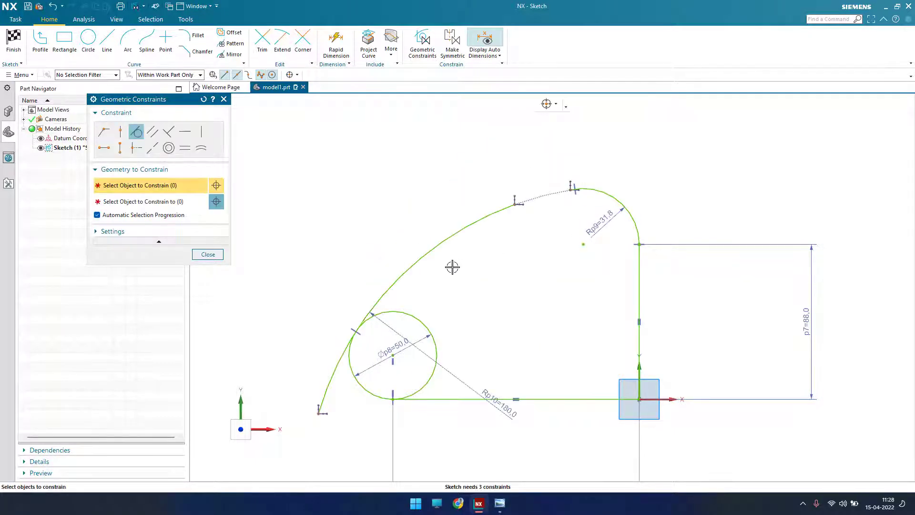
left_click(222, 256)
Step: Extend the upper end of the 180 mm radius arc to its tangent point on the small upper arc
scroll(553, 196, "down", 4)
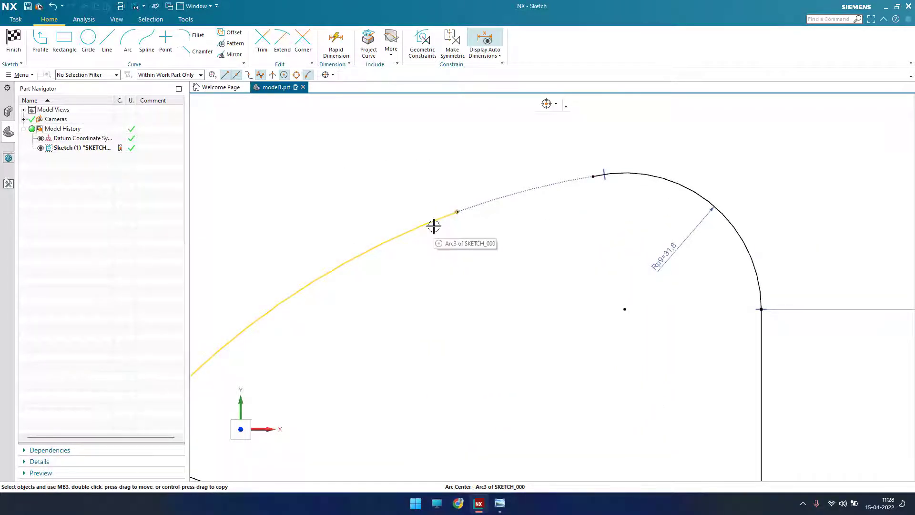
key("e")
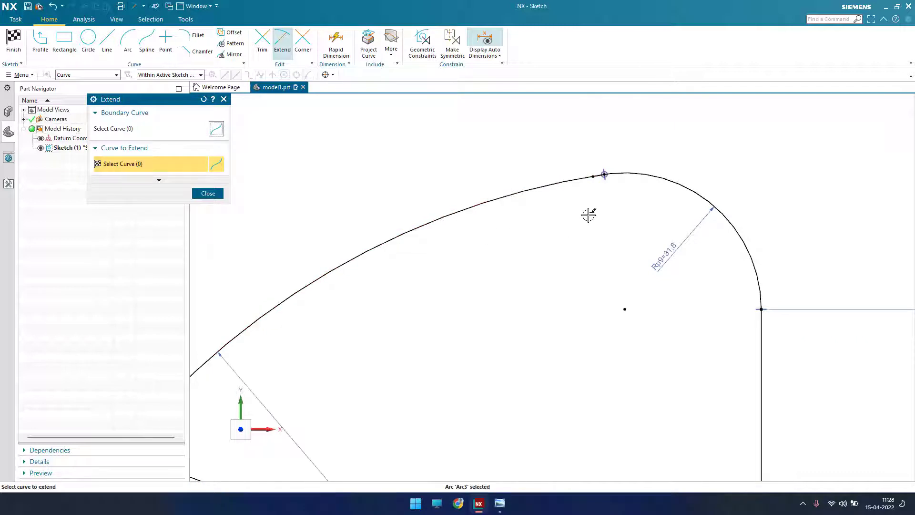
scroll(605, 174, "up", 6)
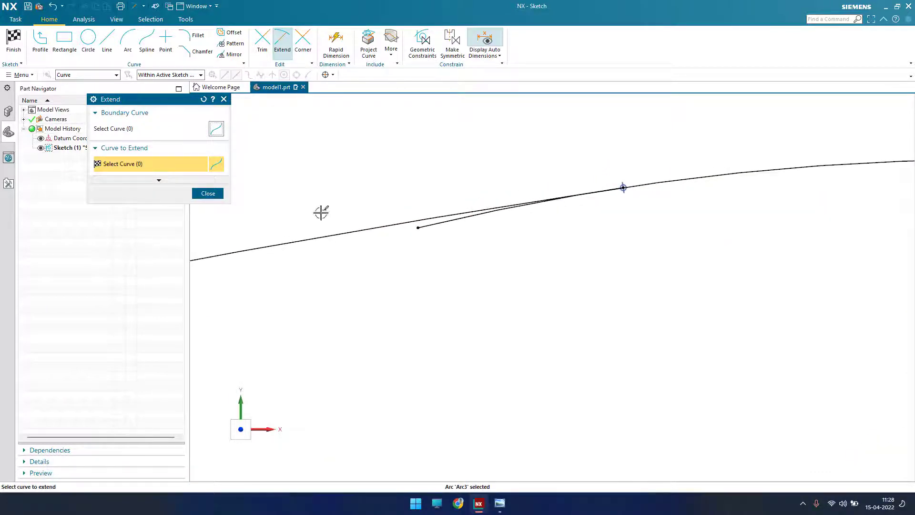
left_click(208, 193)
Step: Examine the junction of the 180 mm radius arc and the small upper arc, including the small arc's free end
scroll(618, 191, "down", 4)
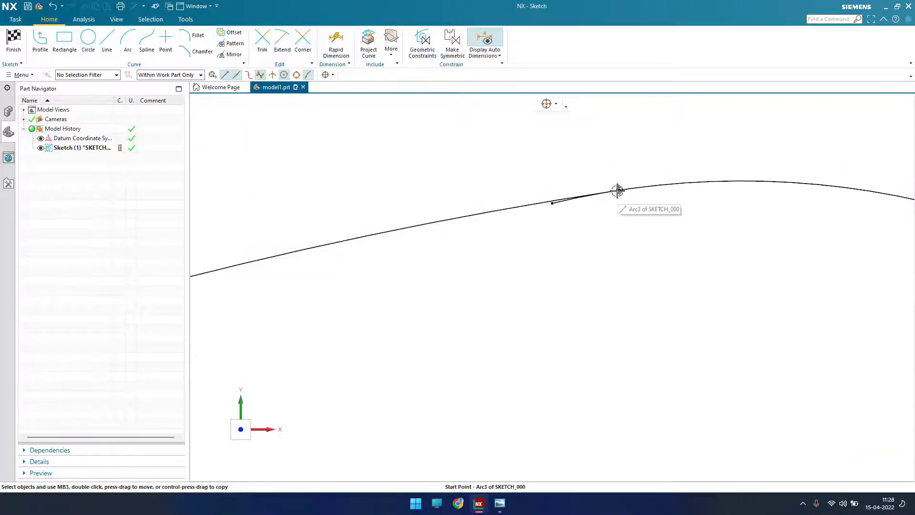
scroll(619, 190, "down", 3)
scroll(620, 190, "up", 2)
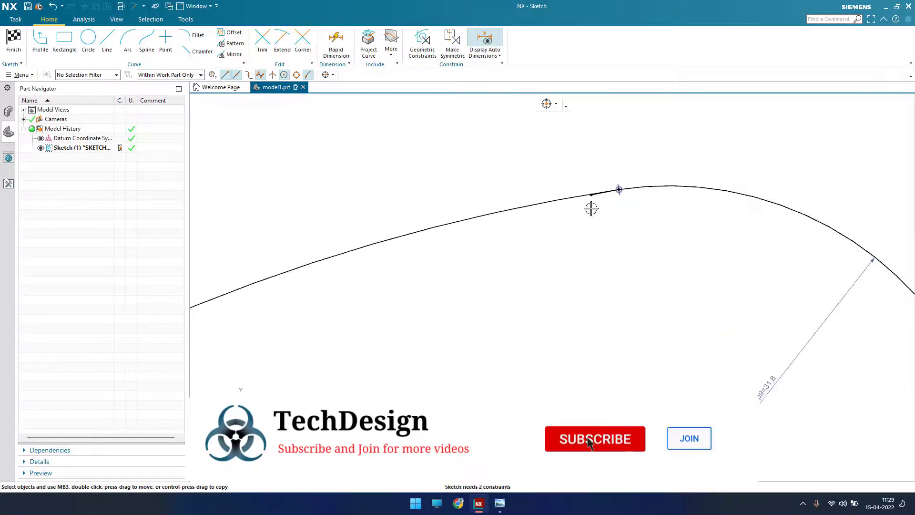
scroll(591, 208, "down", 3)
scroll(598, 200, "up", 5)
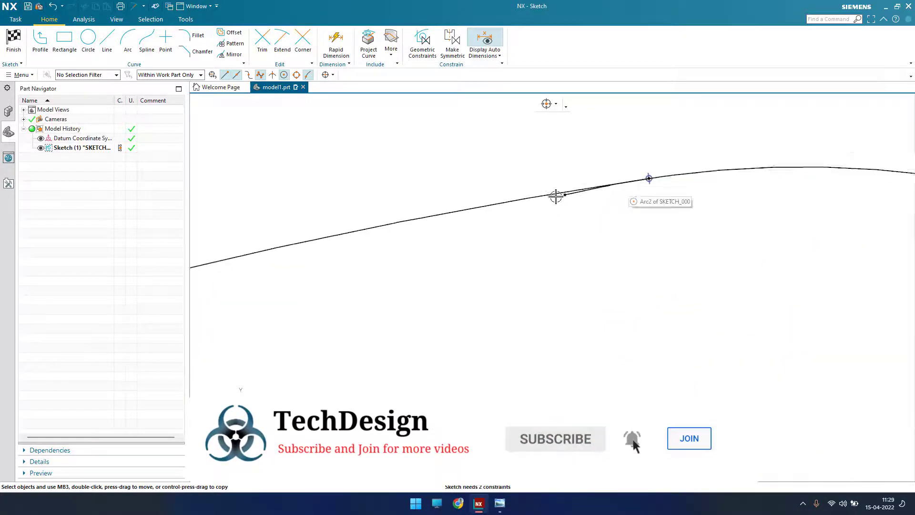
scroll(556, 196, "up", 4)
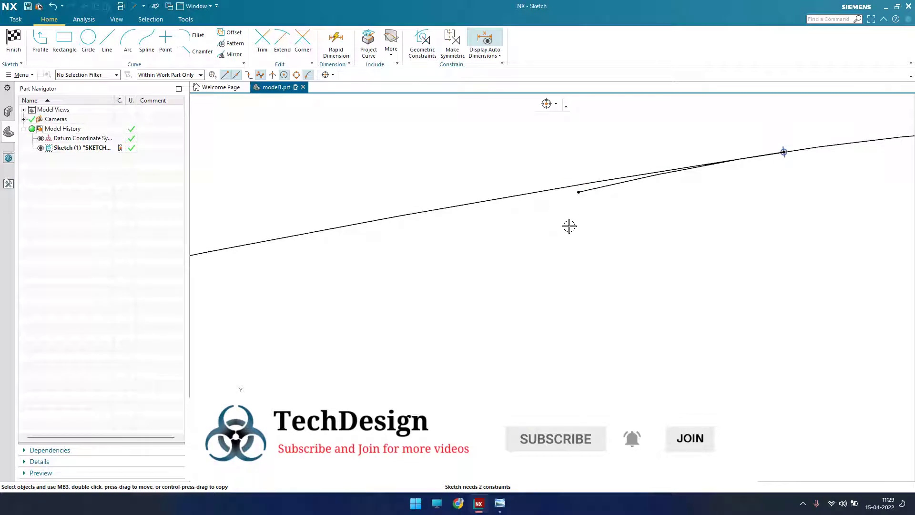
Step: Trim the free end of the small upper arc that overhangs its tangent point with the 180 mm radius arc
key("t")
left_click(586, 192)
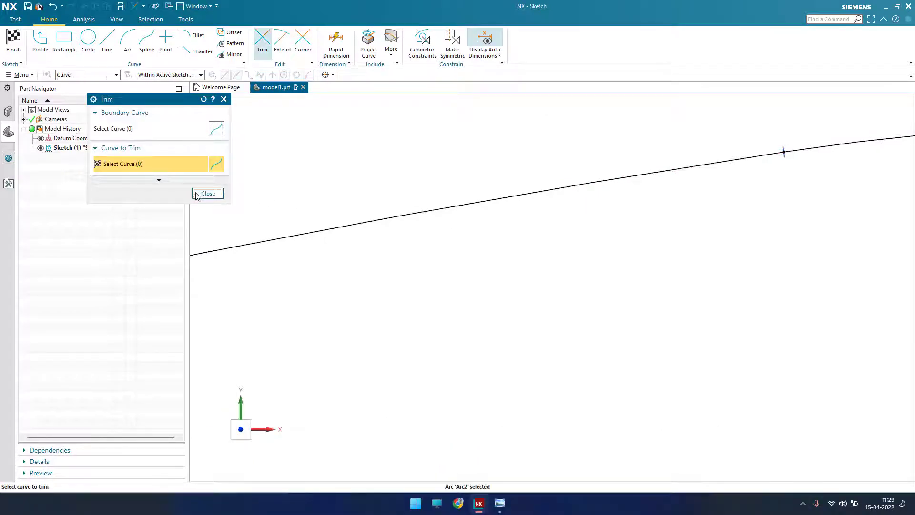
left_click(197, 195)
scroll(486, 139, "down", 5)
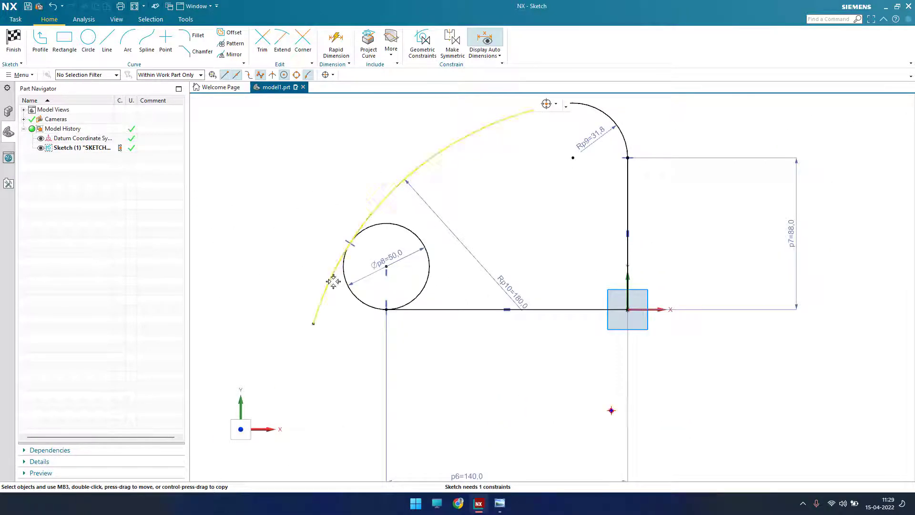
Step: Trim the lower end of the 180 mm radius arc that runs past its tangent point on the 50 mm circle
scroll(333, 282, "up", 4)
key("t")
left_click(327, 262)
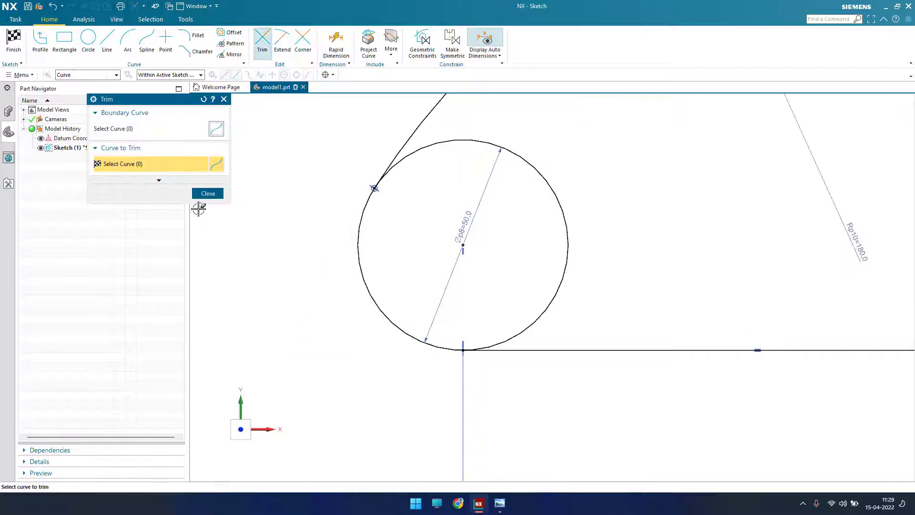
left_click(206, 193)
scroll(408, 247, "down", 3)
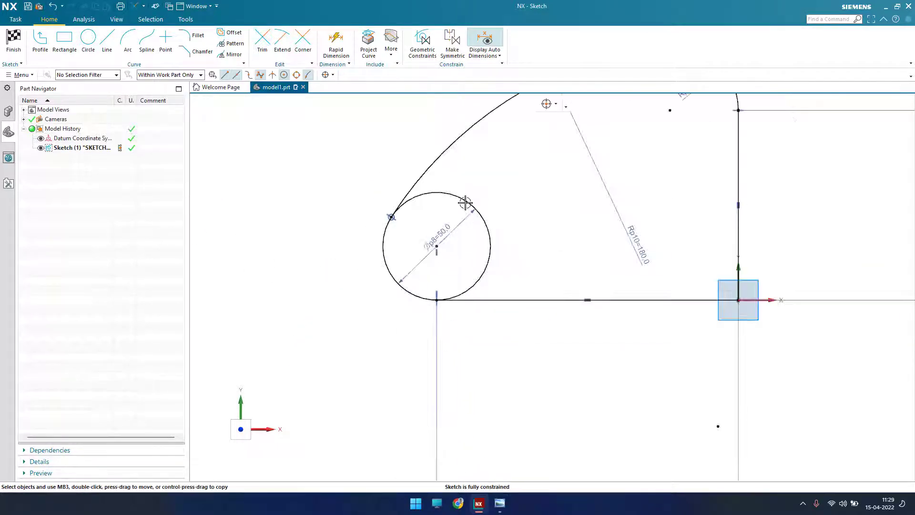
Step: Compare the outer profile with the reference drawing and look up the wall thickness and inner pocket shape
left_click(500, 504)
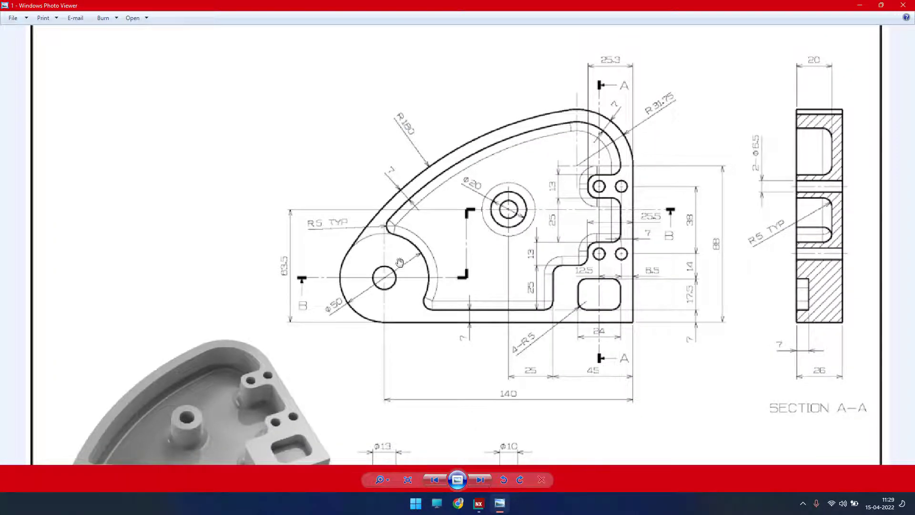
left_click(861, 6)
scroll(419, 258, "down", 2)
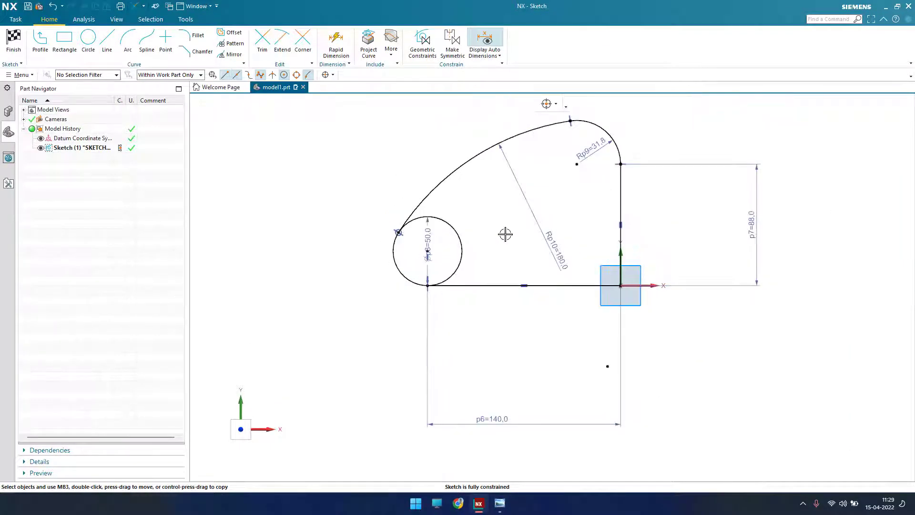
scroll(477, 248, "down", 2)
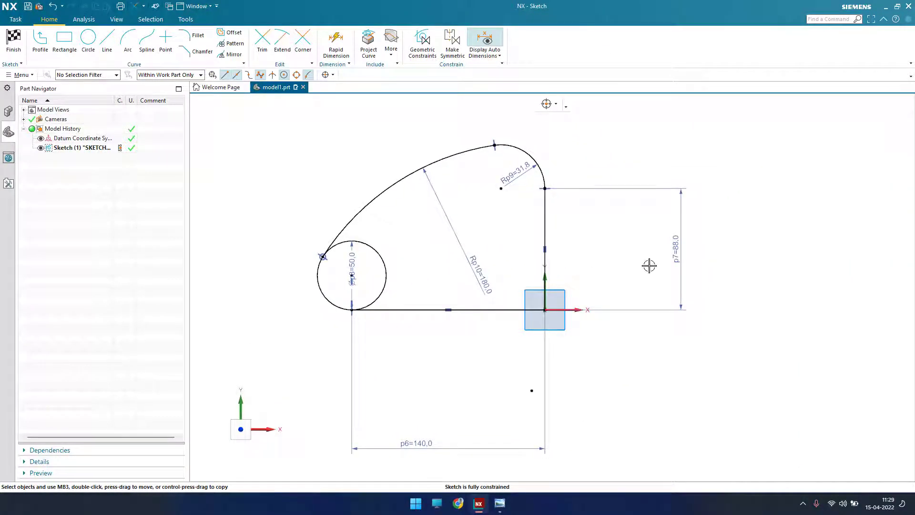
scroll(606, 251, "up", 1)
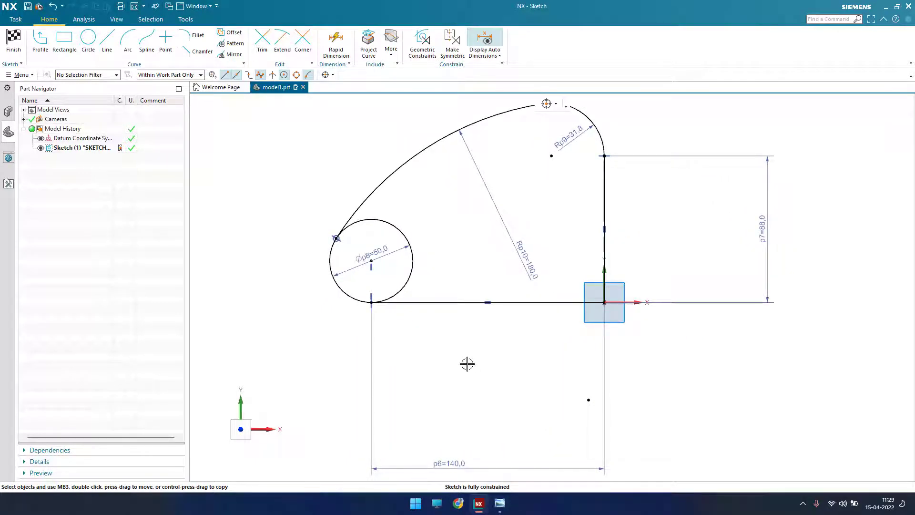
left_click(499, 503)
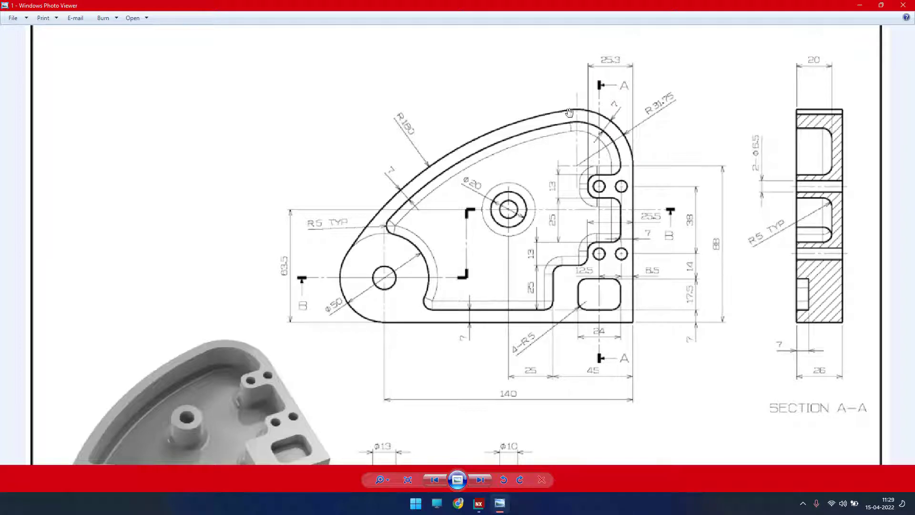
left_click(860, 5)
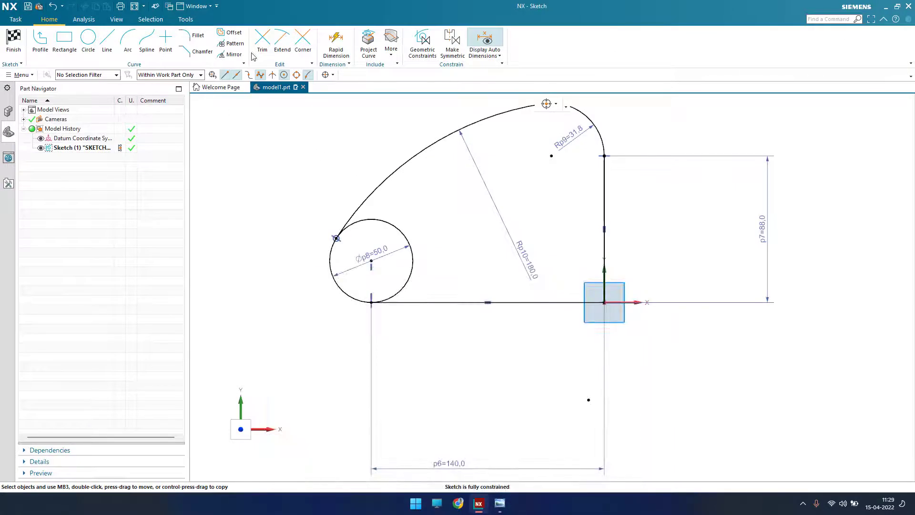
Step: Offset the 180 mm arc, the small upper arc, the vertical line and the bottom line inward by 7 mm, picked as single curves
left_click(233, 33)
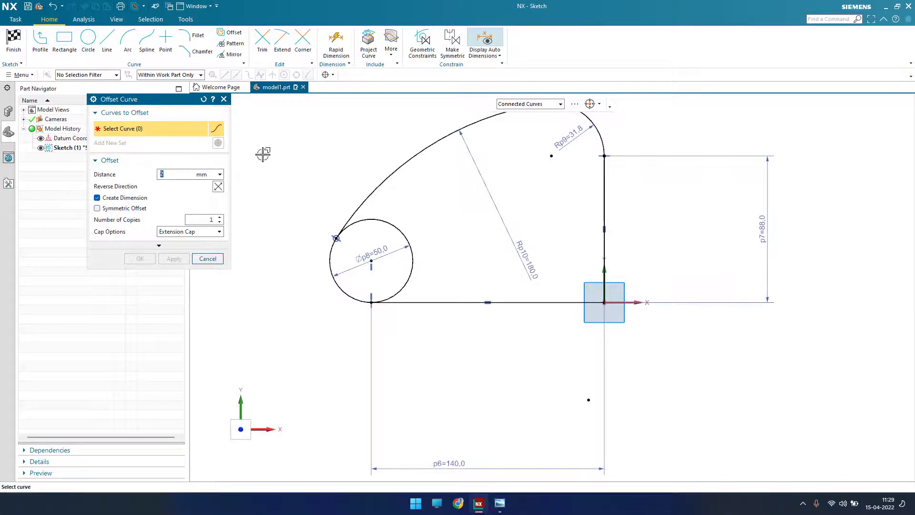
left_click(530, 104)
left_click(522, 113)
left_click(417, 152)
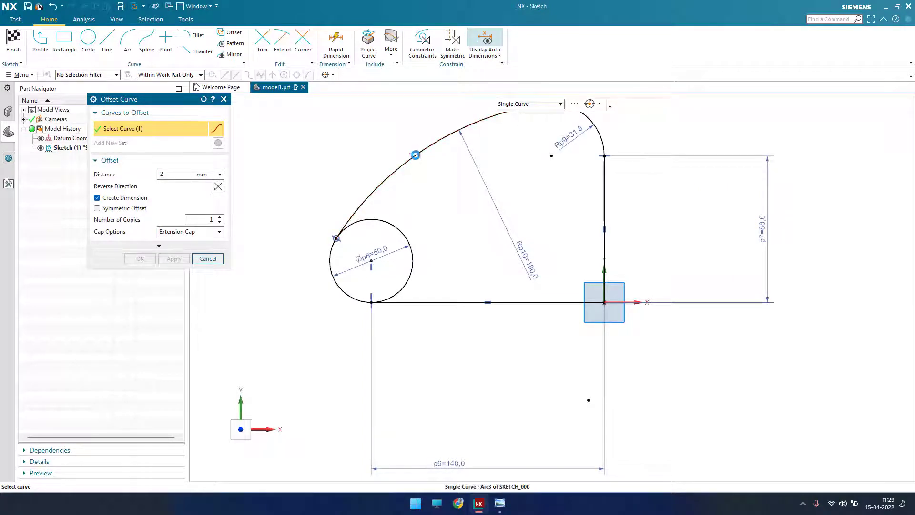
left_click(415, 149)
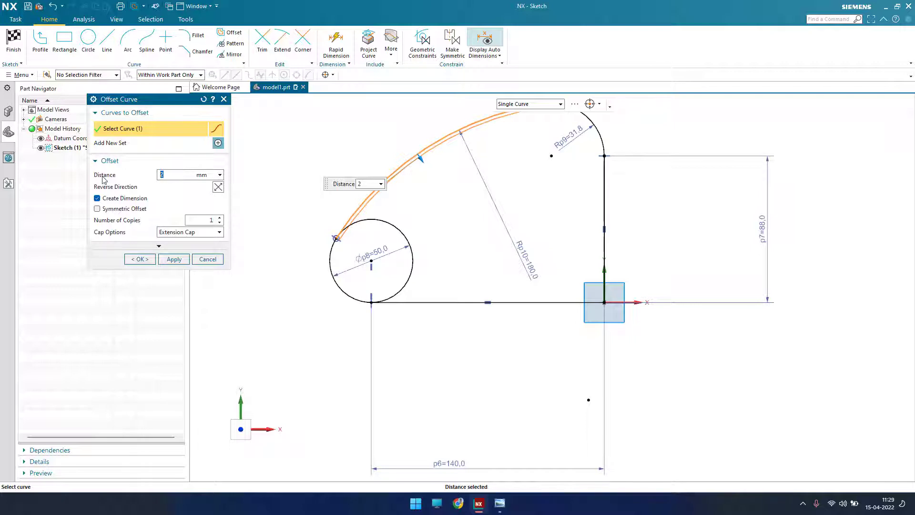
type("7")
key("Return")
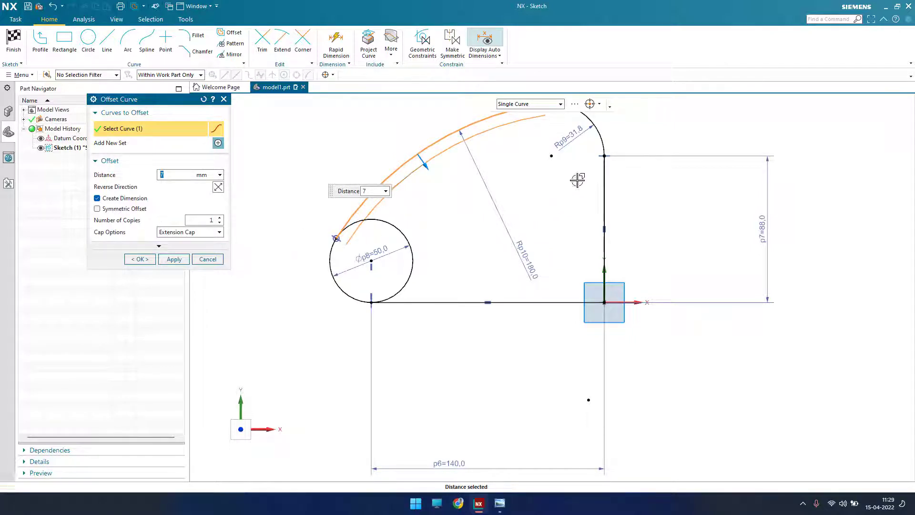
left_click(597, 135)
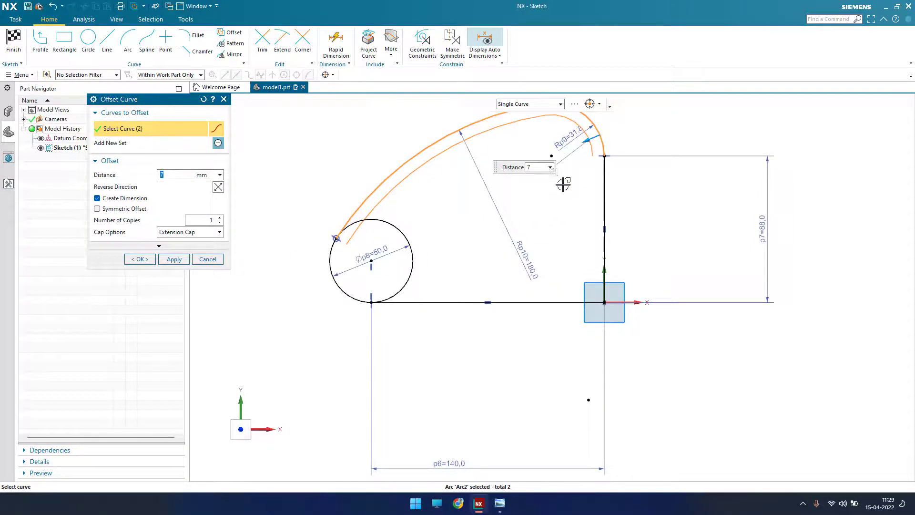
left_click(602, 203)
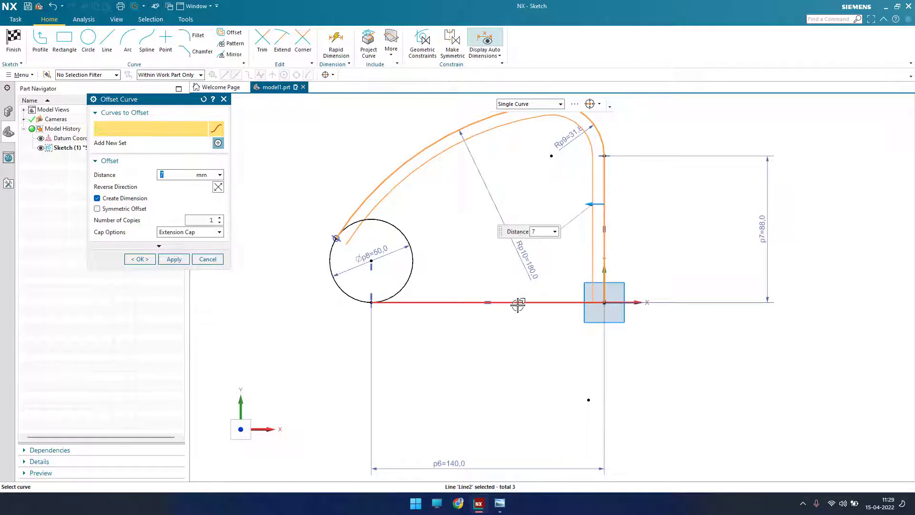
left_click(519, 302)
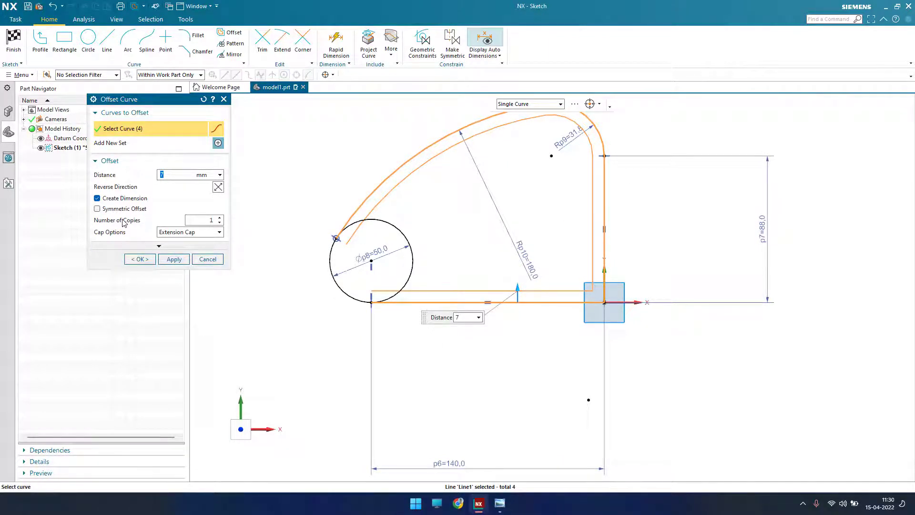
left_click(151, 262)
Step: Trim the ends of the inner offset arc and the lower offset line that lie inside the 50 mm circle
middle_click_drag(427, 249, 465, 271, "shift")
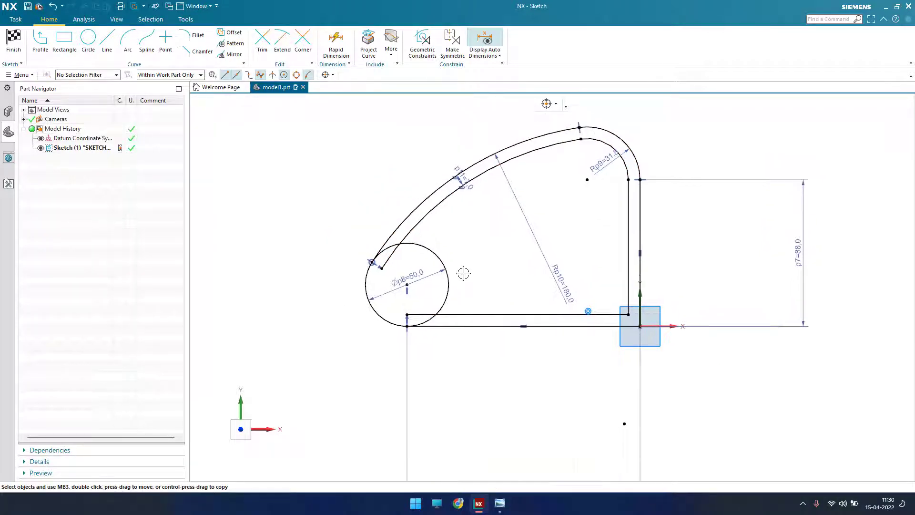
key("t")
left_click(392, 260)
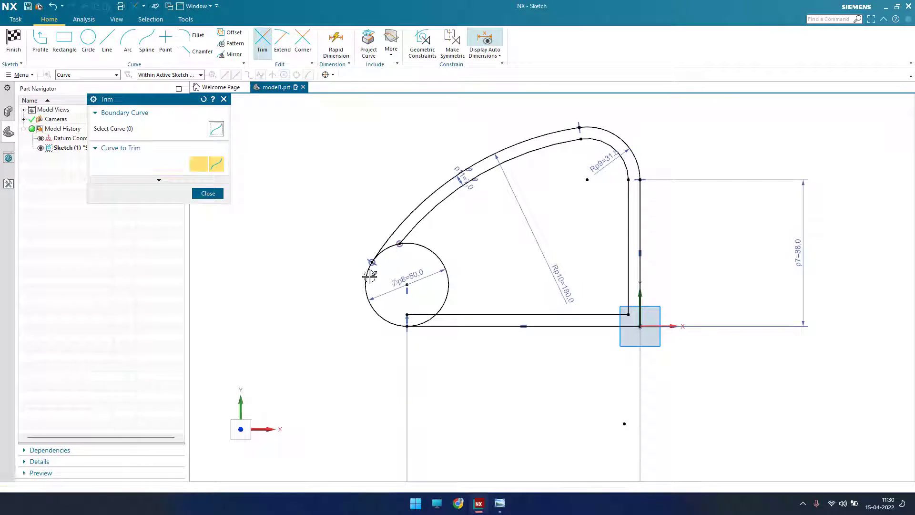
left_click(418, 312)
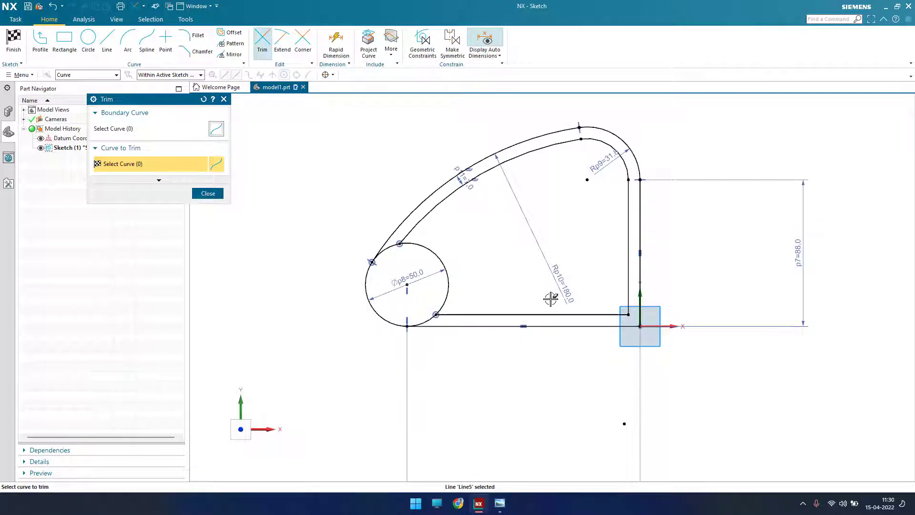
scroll(550, 187, "up", 2)
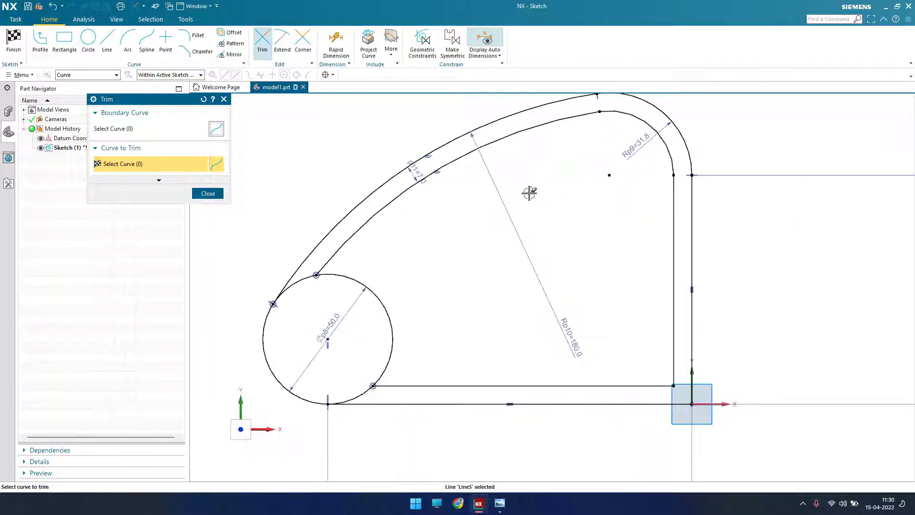
left_click(207, 193)
Step: Trim the two circle segments that lie between the outer profile and the inner offset curves
middle_click_drag(355, 262, 401, 261, "shift")
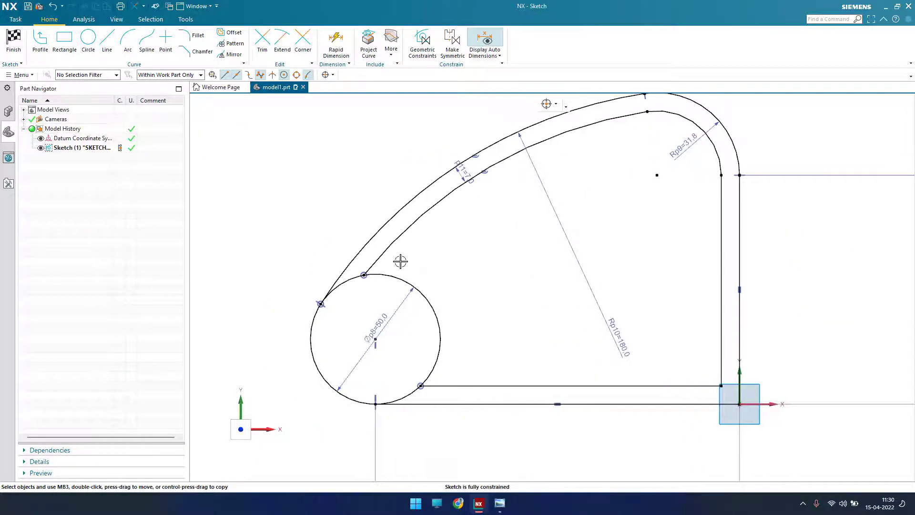
key("t")
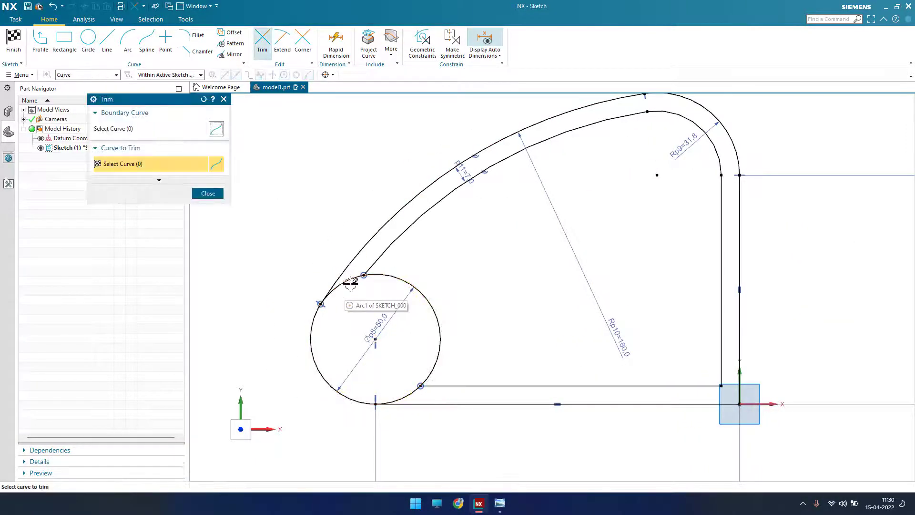
left_click(351, 283)
left_click(406, 393)
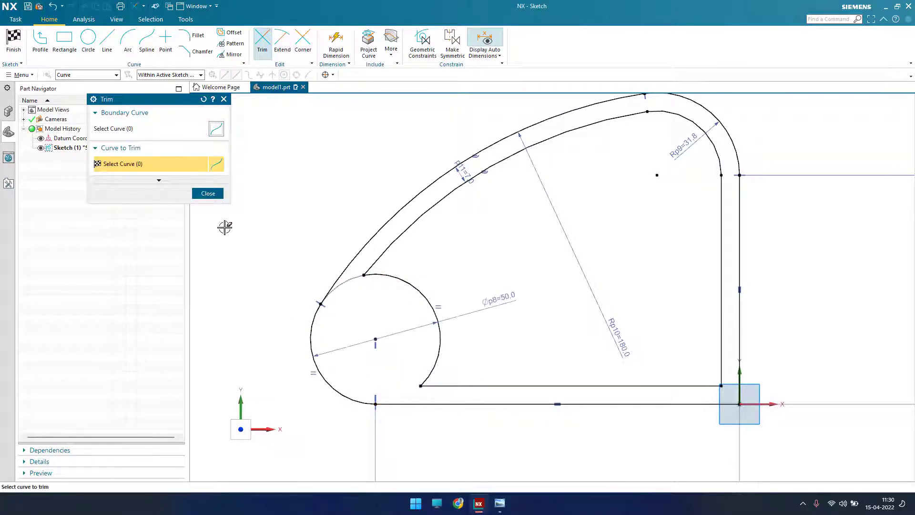
left_click(212, 194)
Step: After checking the reference drawing, sketch a small two-point rectangle about 7 mm high inside the pocket near the upper end of the inner vertical line
left_click(499, 503)
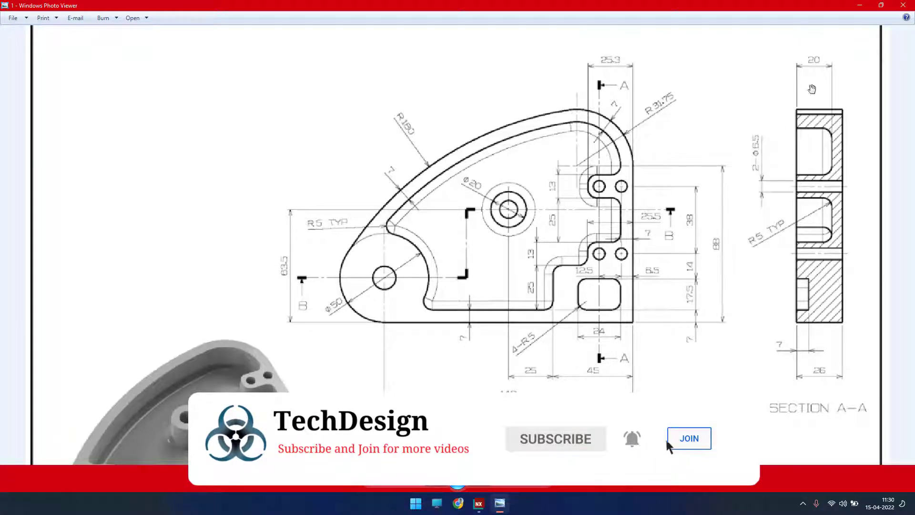
left_click(860, 6)
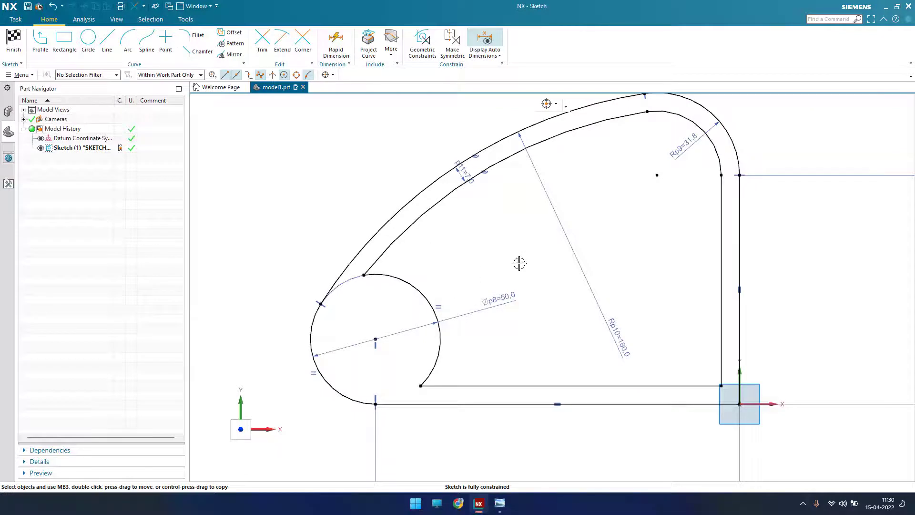
scroll(525, 259, "down", 1)
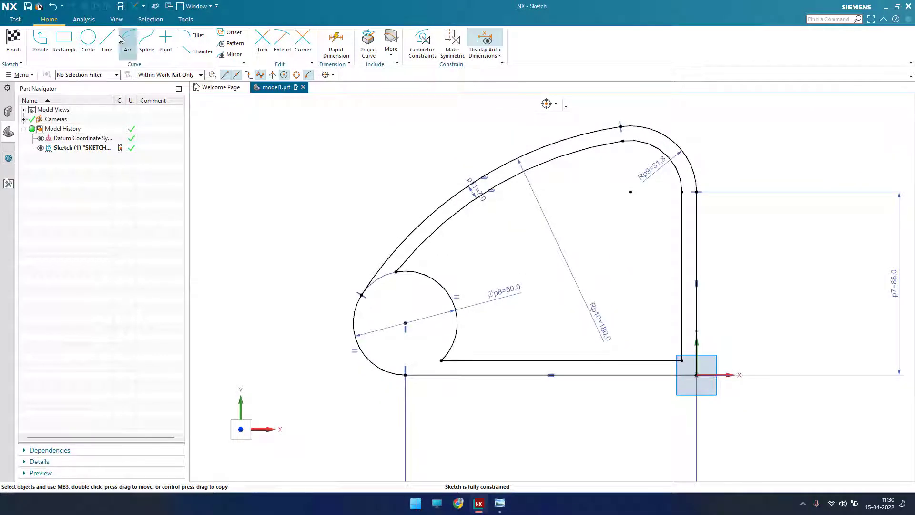
left_click(65, 41)
scroll(667, 200, "up", 2)
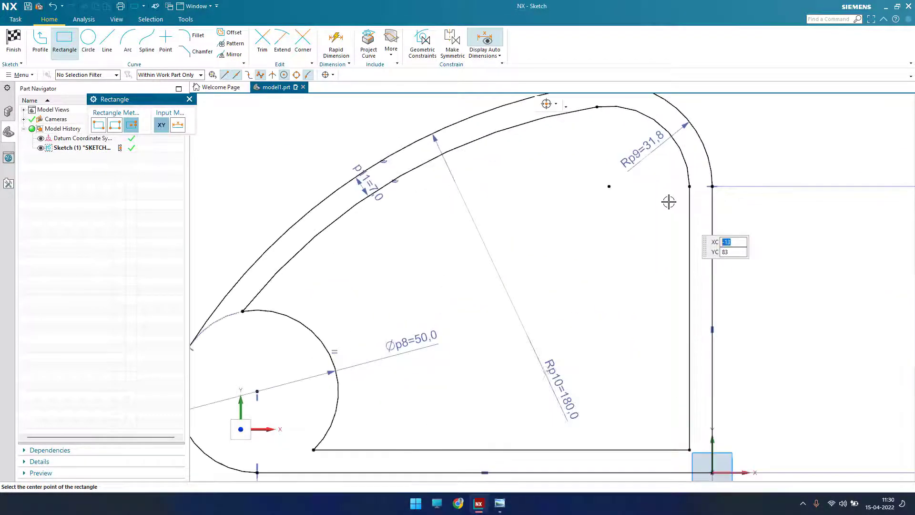
left_click(619, 193)
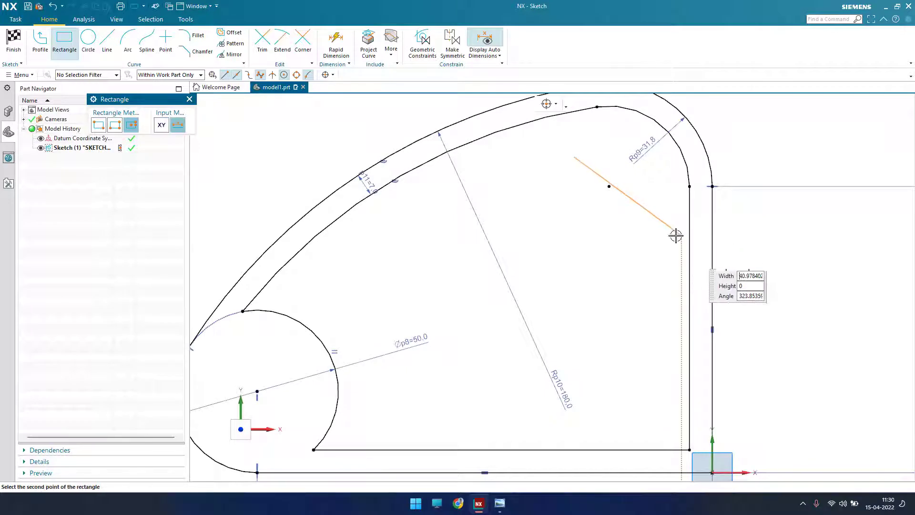
left_click(98, 125)
left_click(628, 195)
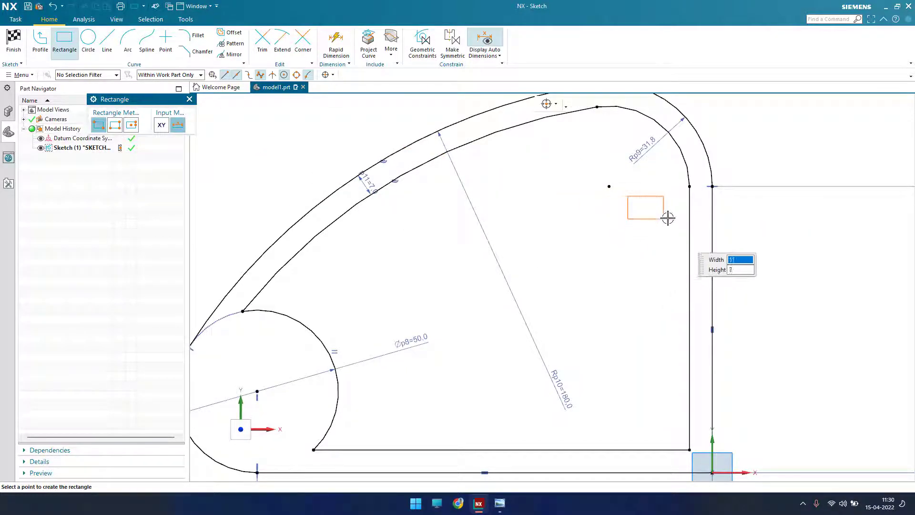
left_click(682, 218)
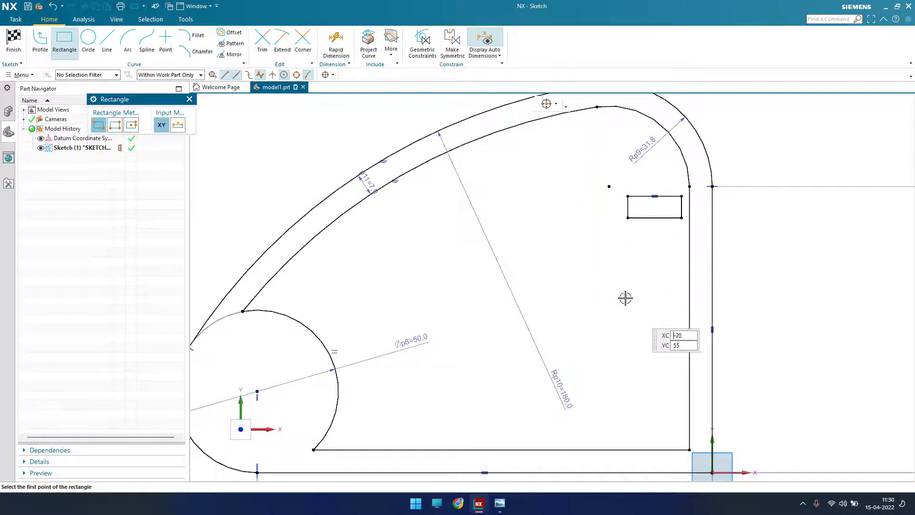
Step: Sketch a four-line stepped outline from the inner vertical line to below the lower offset line, with the short upper riser about 16 mm high
left_click(114, 41)
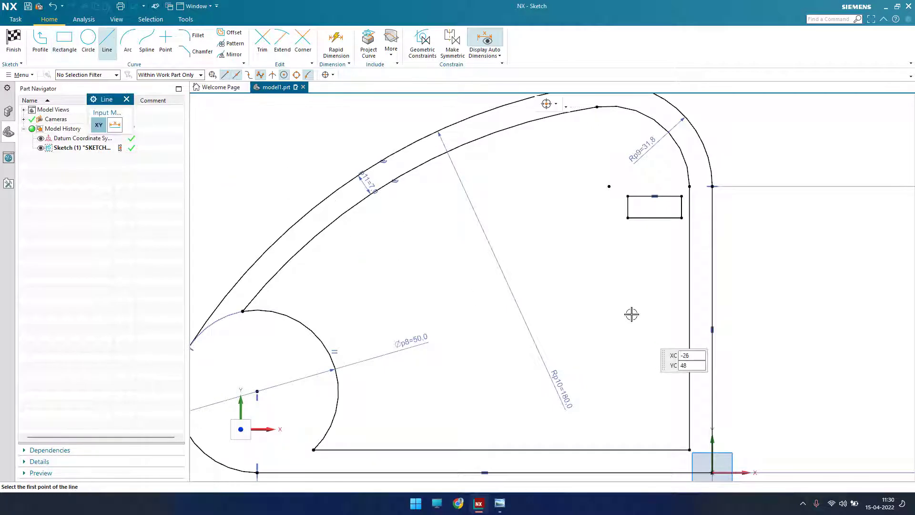
left_click(689, 310)
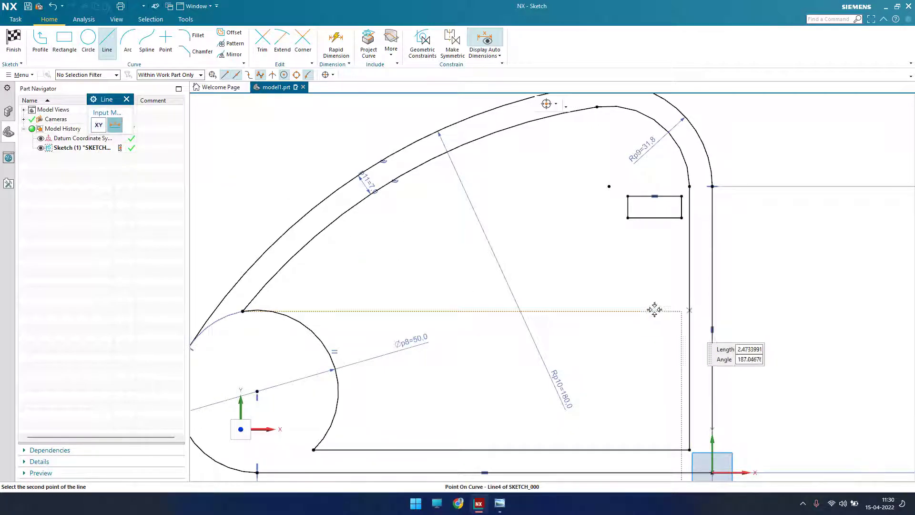
left_click(618, 311)
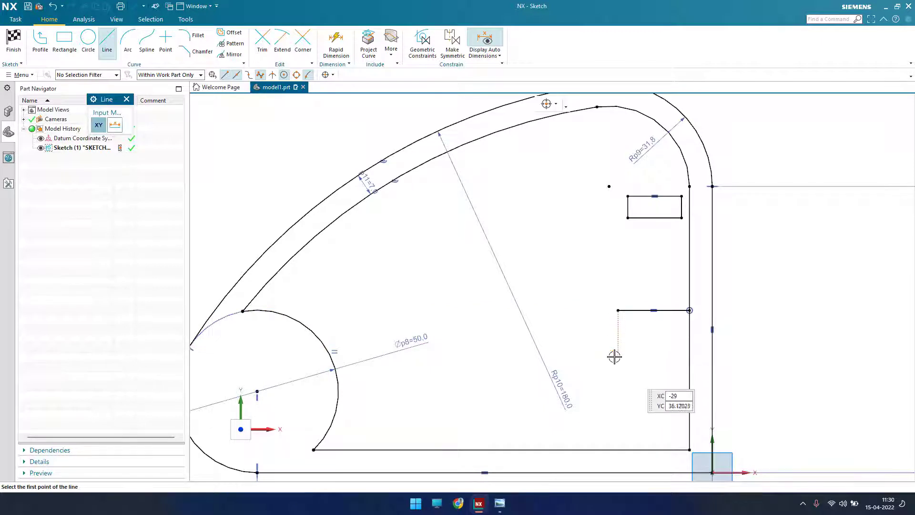
left_click(520, 364)
left_click(520, 364)
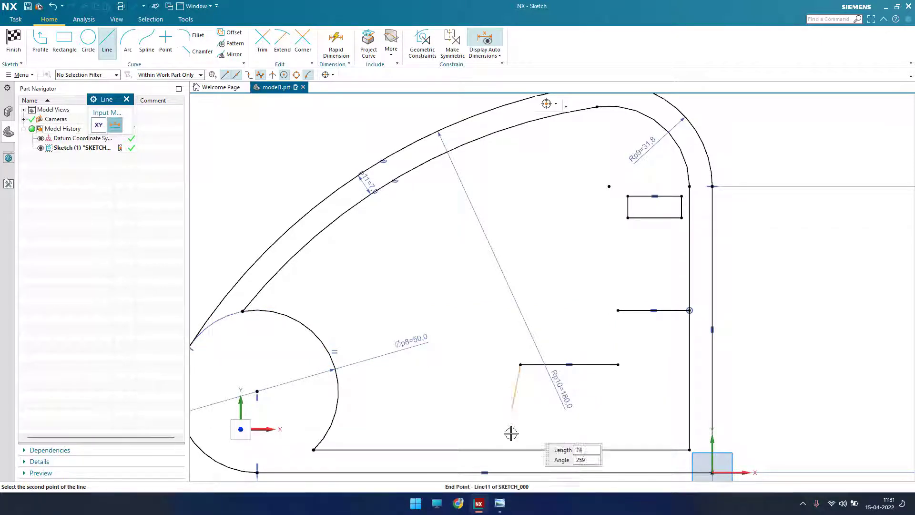
left_click(521, 459)
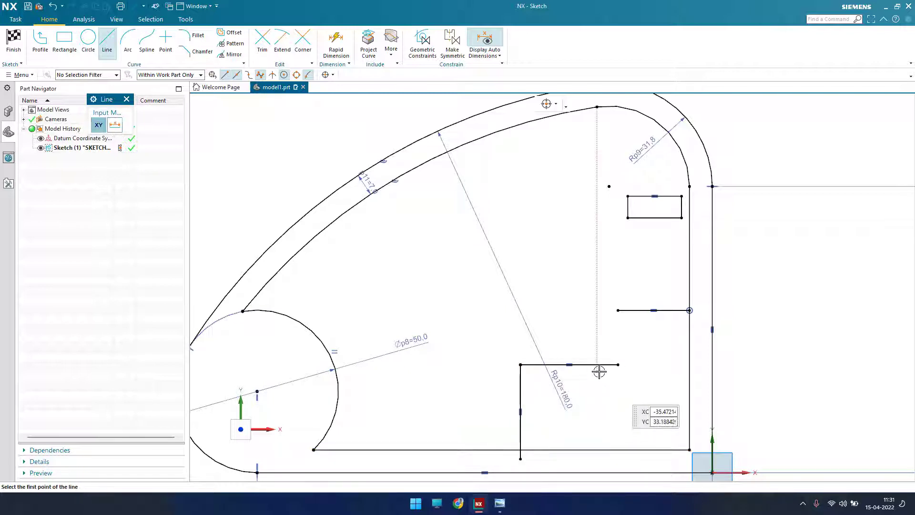
left_click(618, 364)
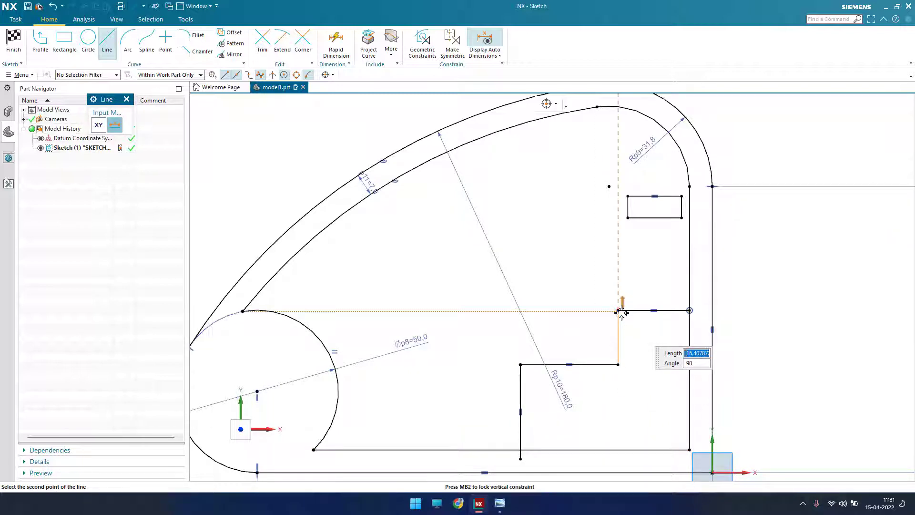
left_click(618, 310)
key("Escape")
Step: Trim the end of the lower vertical step line that extends below the inner horizontal offset line
key("t")
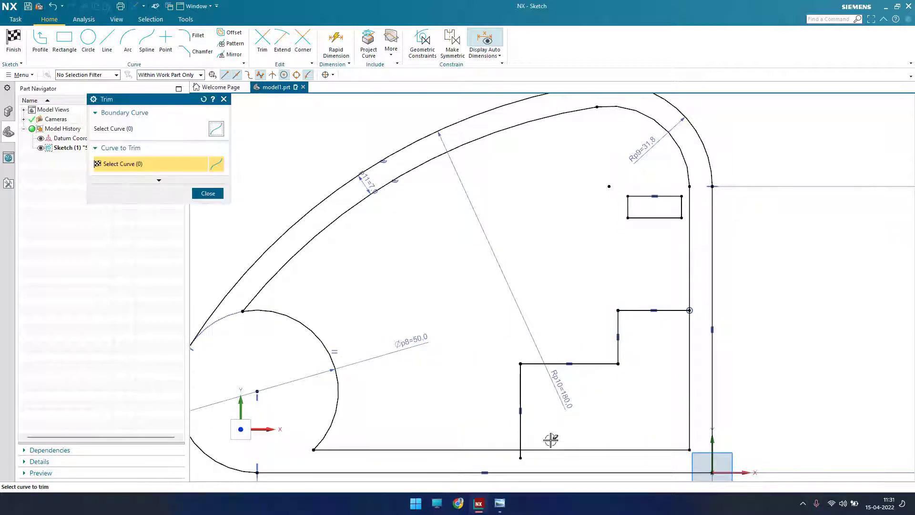
left_click(521, 454)
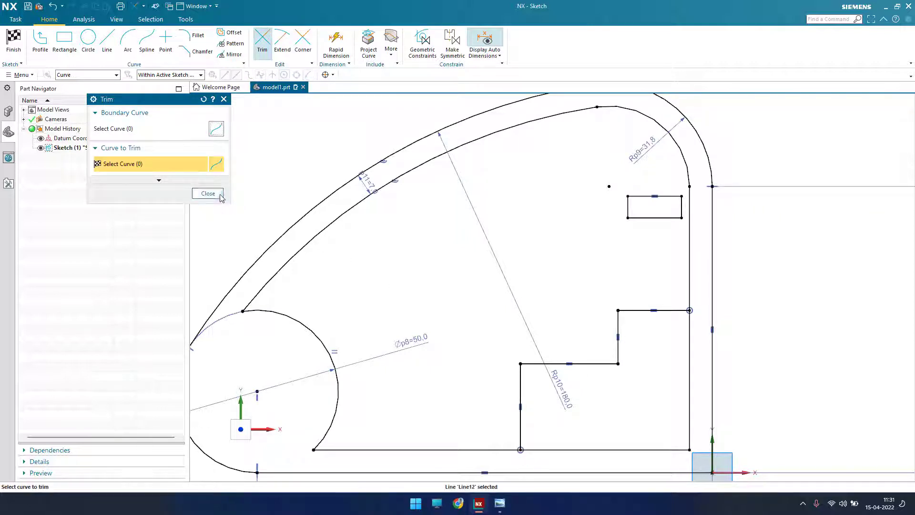
left_click(209, 193)
Step: After checking the reference drawing, sketch a two-point rectangle below the steps, near the lower corner of the offset outline
scroll(453, 262, "down", 3)
middle_click_drag(453, 272, 431, 238, "shift")
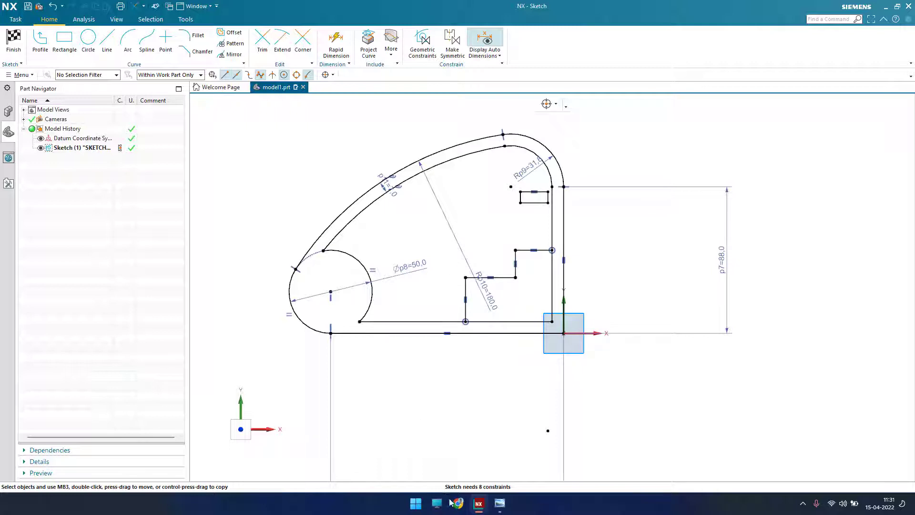
left_click(506, 501)
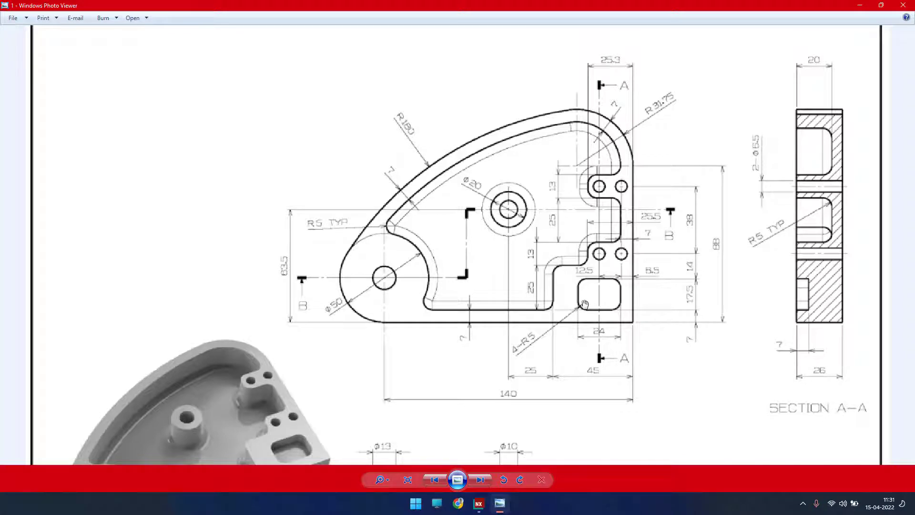
left_click(860, 6)
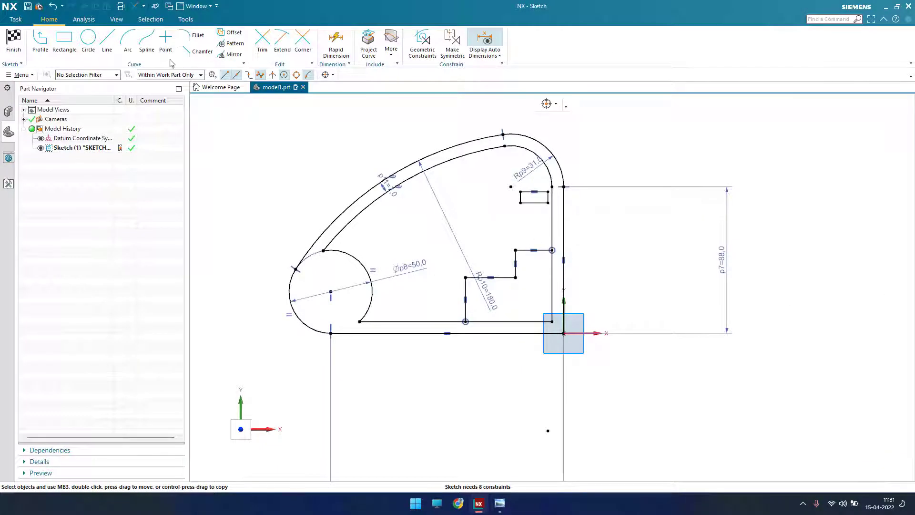
left_click(64, 41)
scroll(462, 283, "up", 5)
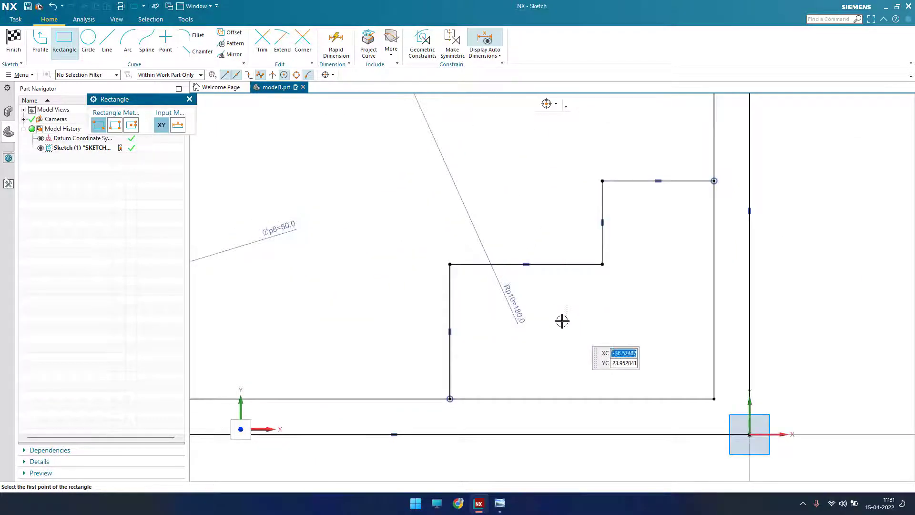
left_click(565, 313)
left_click(656, 361)
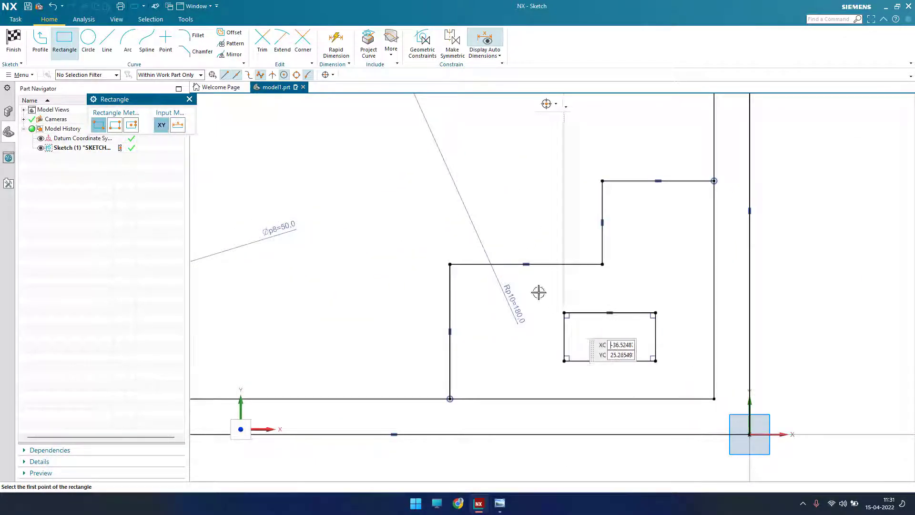
key("Escape")
Step: Check the step heights in the reference drawing and dimension the lower vertical step line to 25 mm
left_click(499, 503)
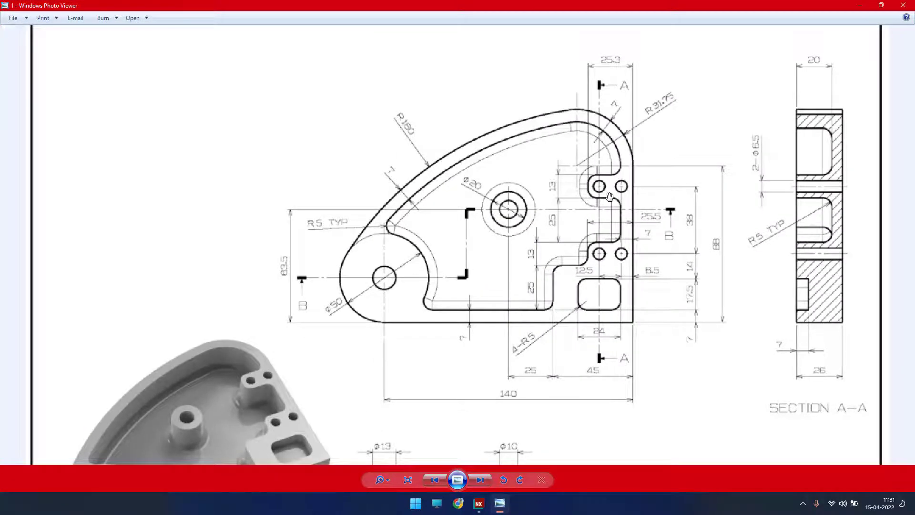
scroll(609, 196, "up", 1)
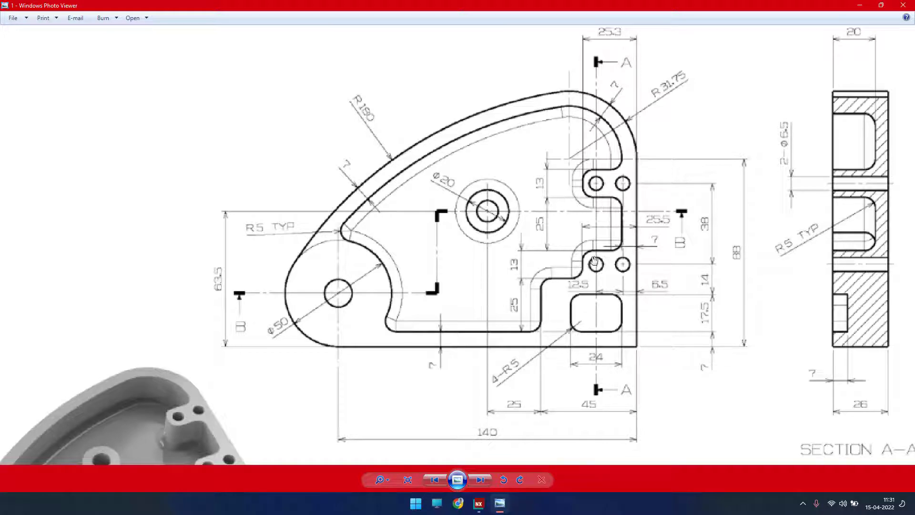
left_click(861, 5)
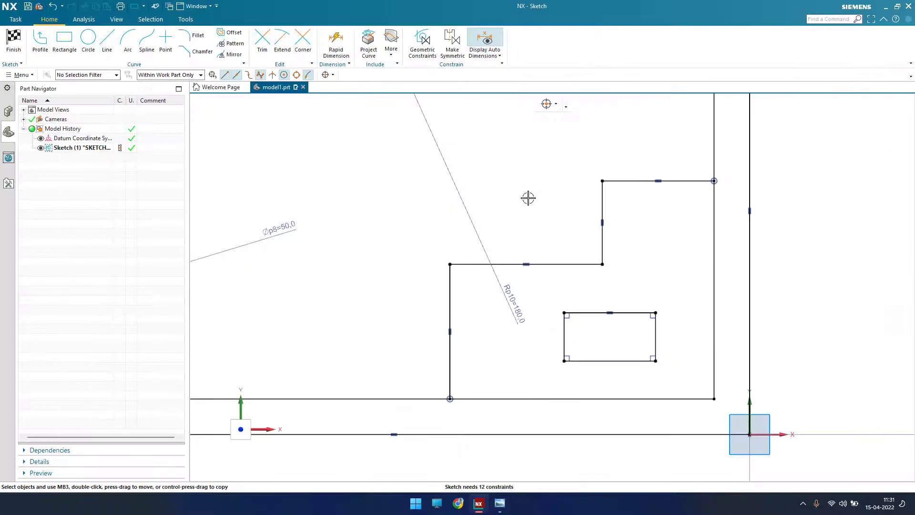
key("d")
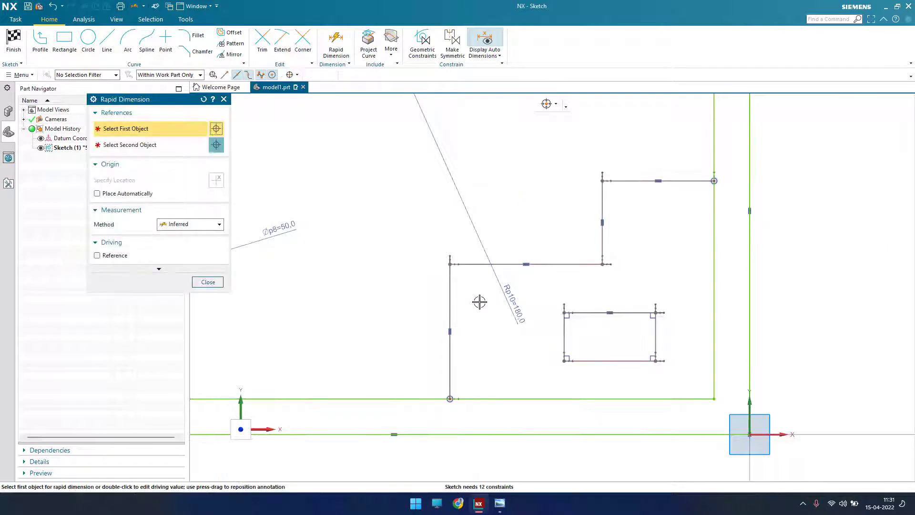
left_click(449, 308)
left_click(370, 328)
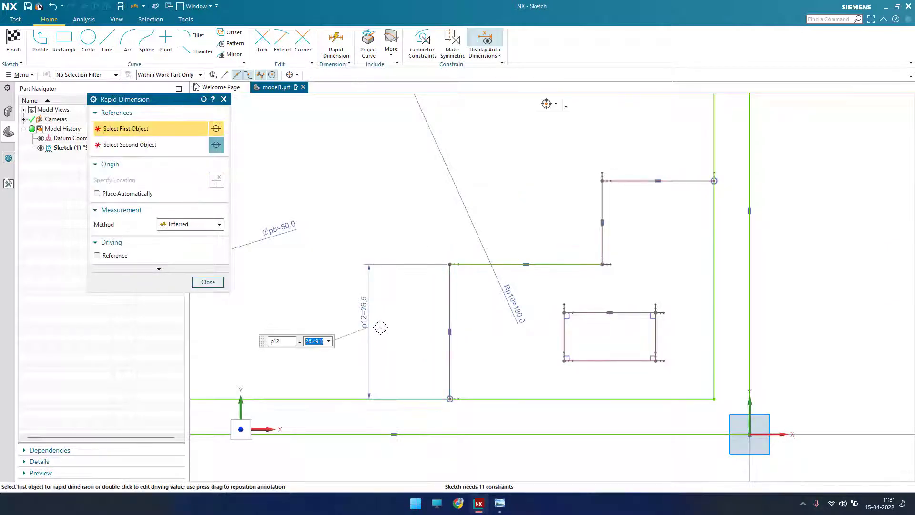
type("25")
key("Return")
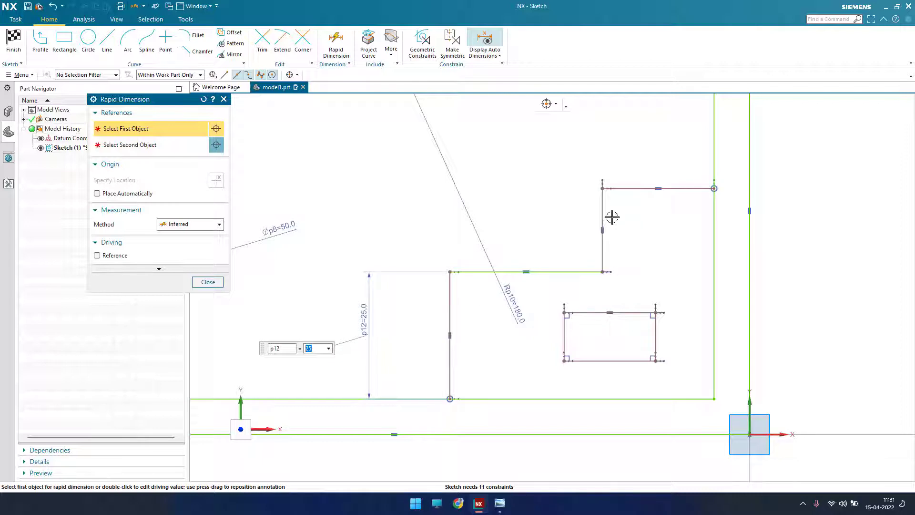
Step: Dimension the upper vertical step line to 13 mm
left_click(605, 201)
left_click(378, 223)
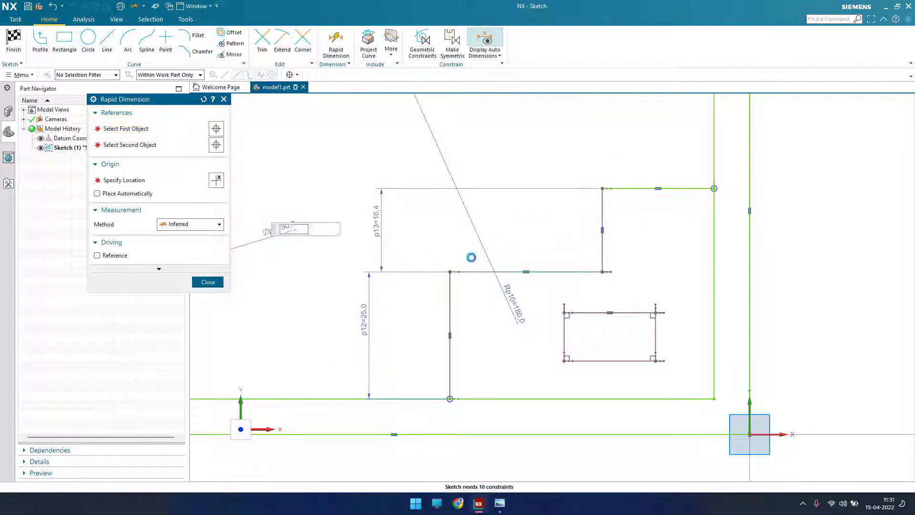
type("13")
key("Return")
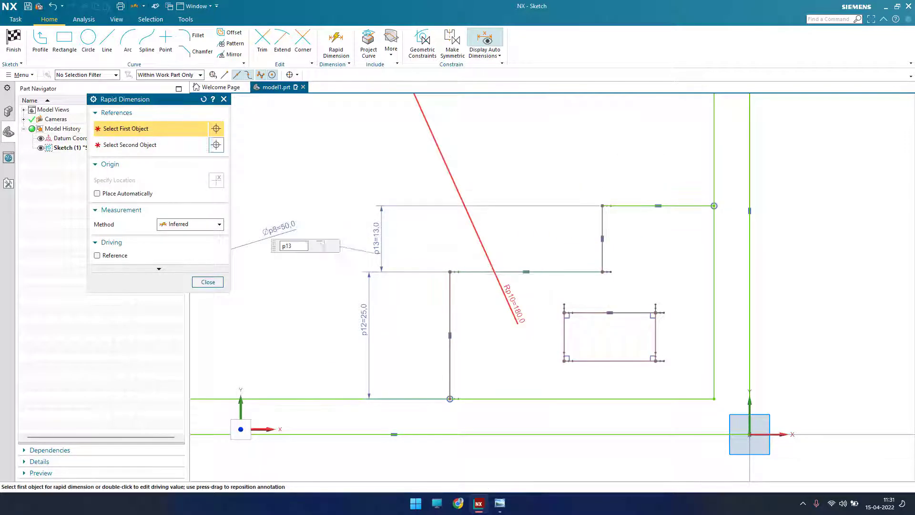
left_click(208, 282)
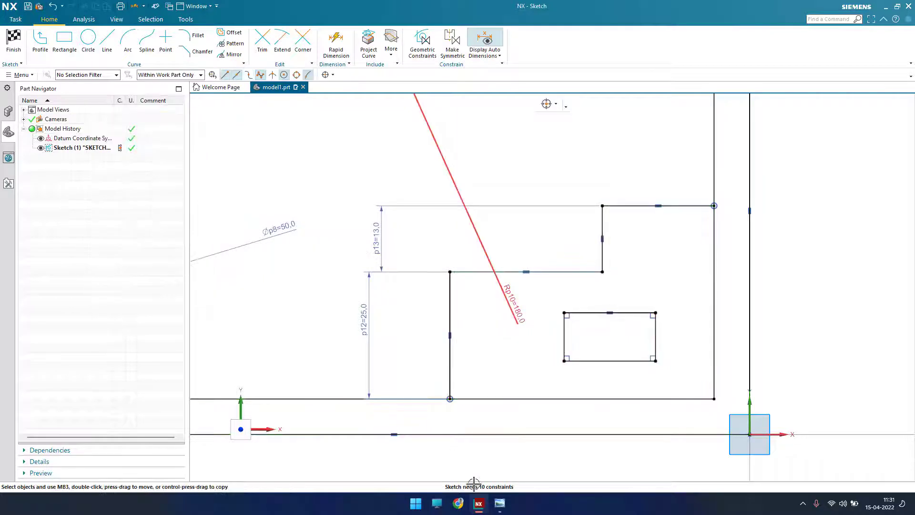
Step: After checking the reference drawing, set the distance from the top step line to the upper rectangle's bottom edge to 25 mm
left_click(499, 503)
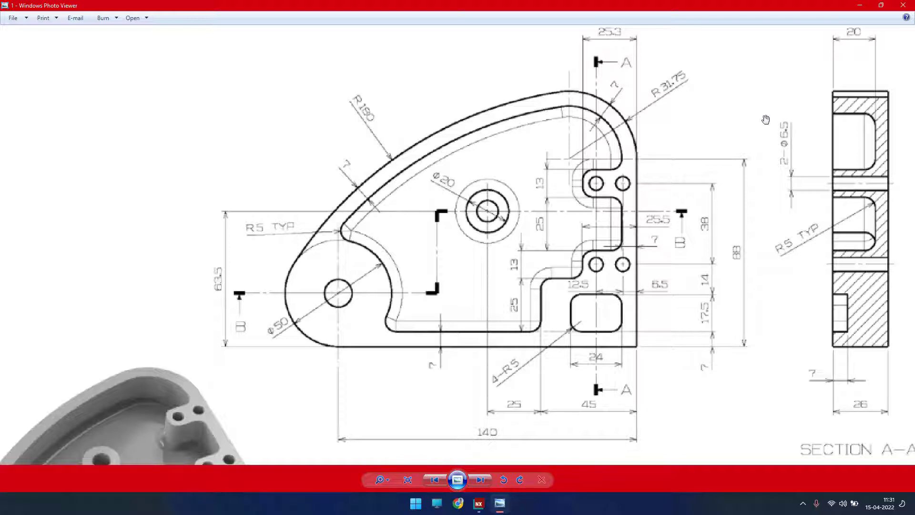
left_click(860, 6)
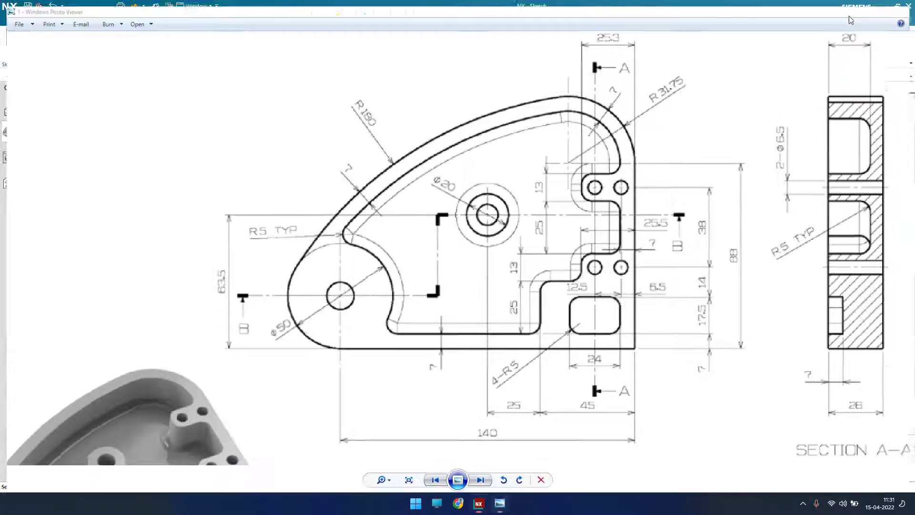
middle_click_drag(579, 223, 573, 230)
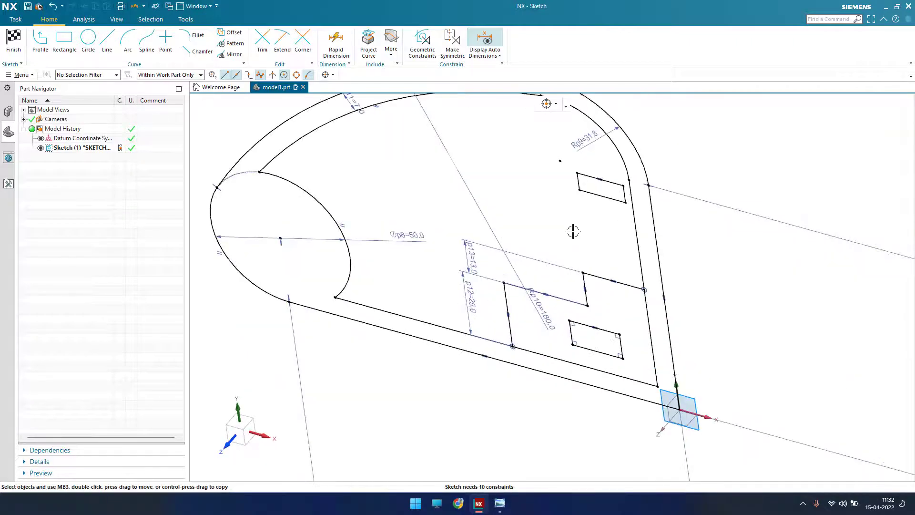
key("shift+F8")
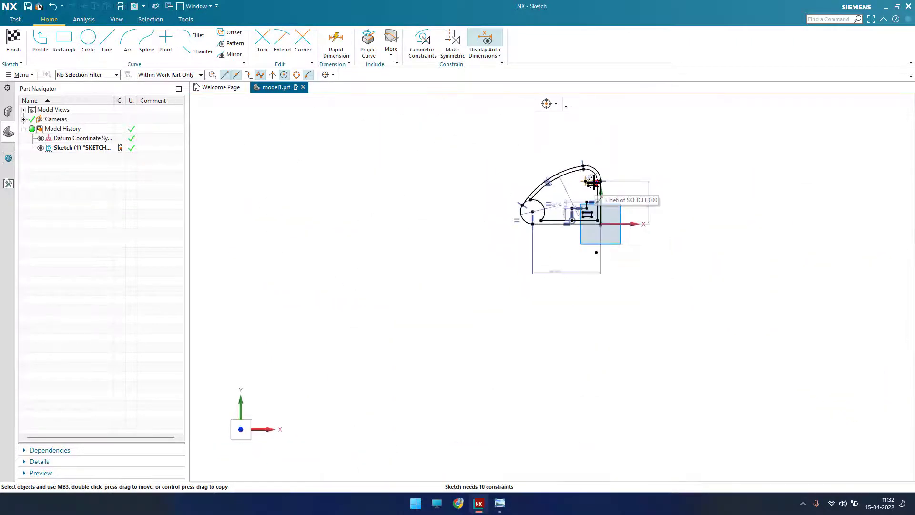
scroll(603, 199, "up", 5)
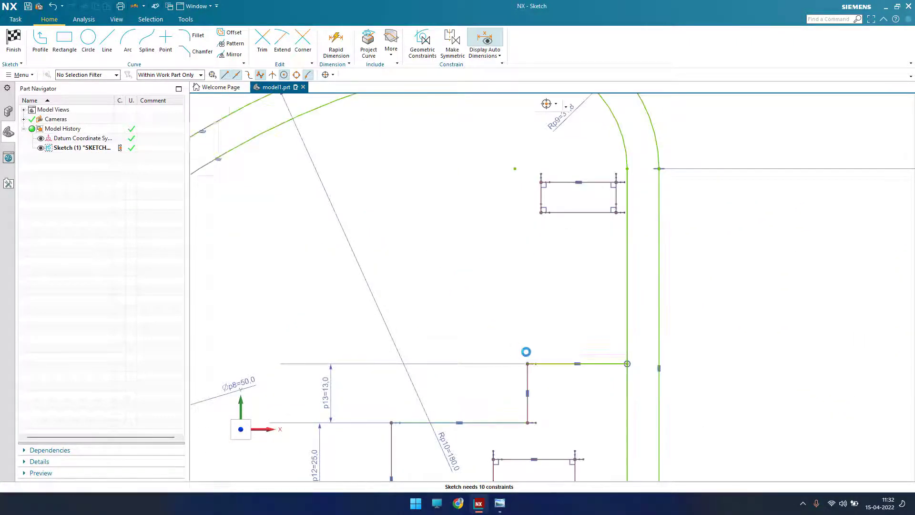
key("d")
left_click(528, 364)
left_click(558, 211)
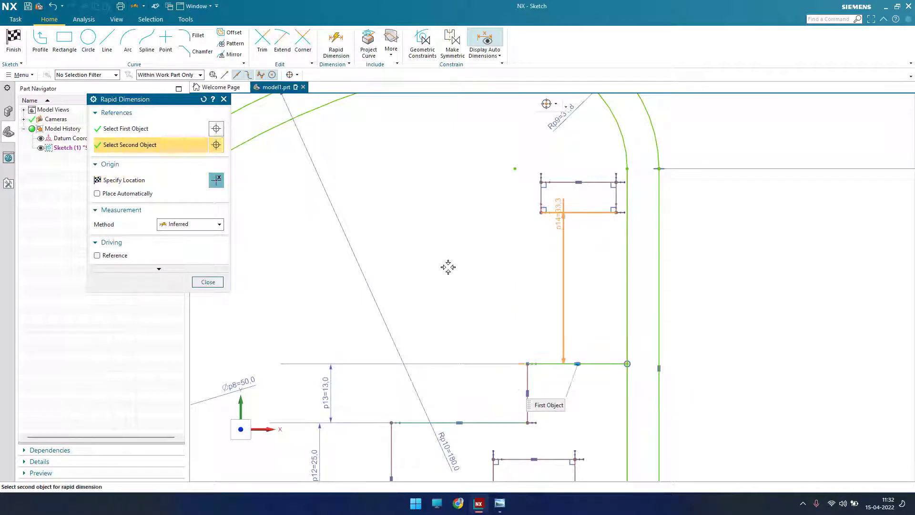
left_click(444, 297)
type("25")
key("Return")
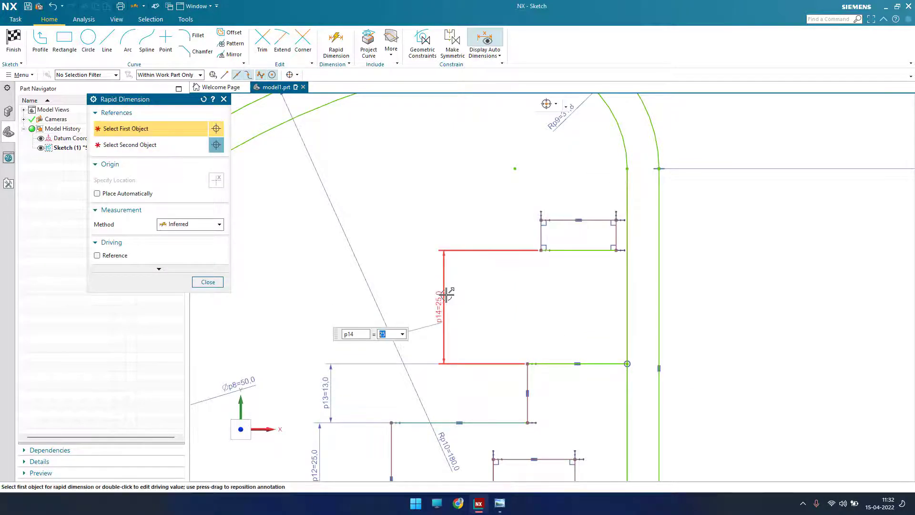
Step: Dimension the height of the upper rectangle to 13 mm
left_click(539, 236)
left_click(541, 219)
left_click(397, 233)
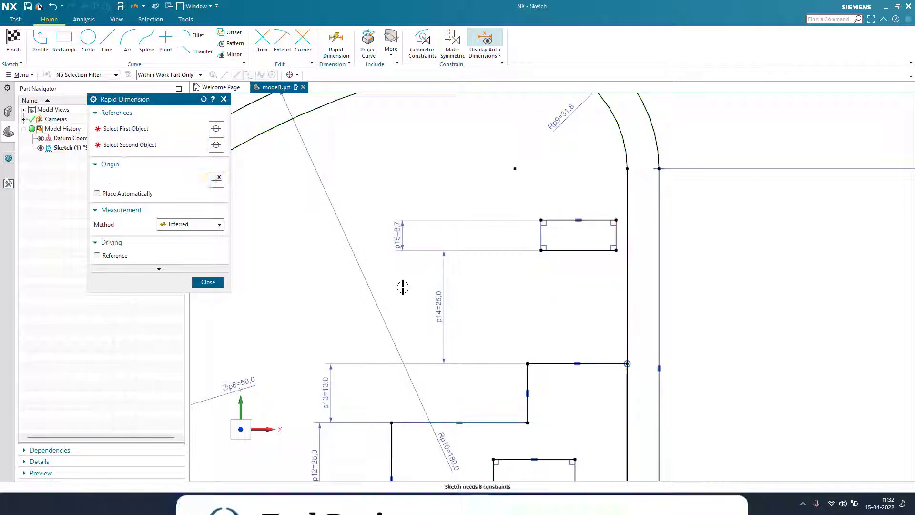
type("13")
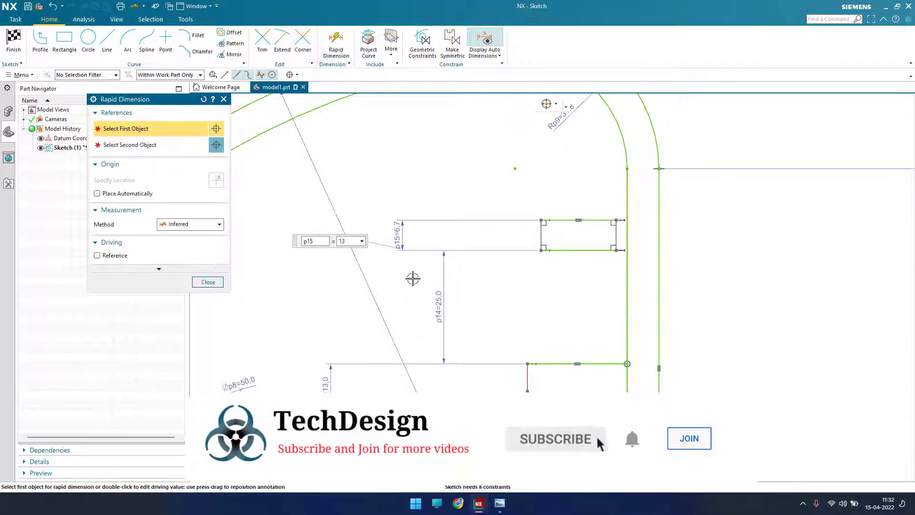
key("Return")
key("Escape")
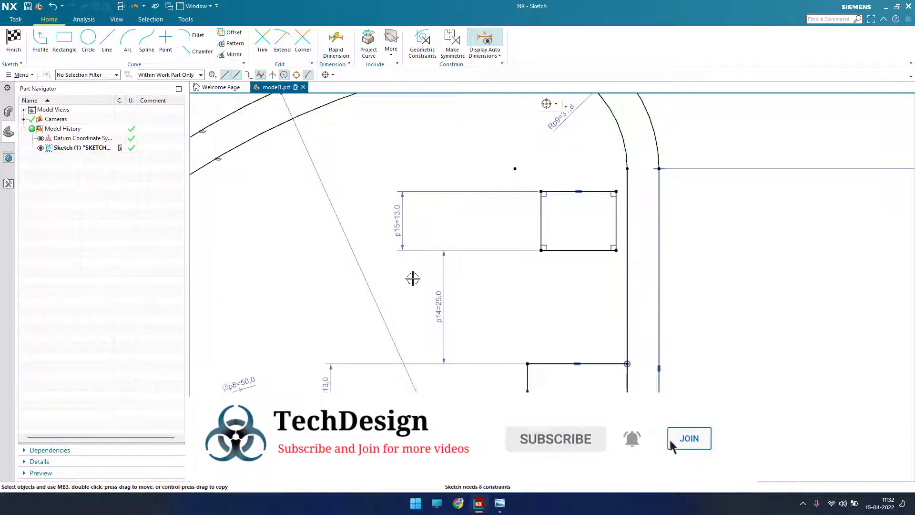
Step: Examine the reference drawing for the remaining dimensions of the steps and rectangles
scroll(591, 231, "down", 4)
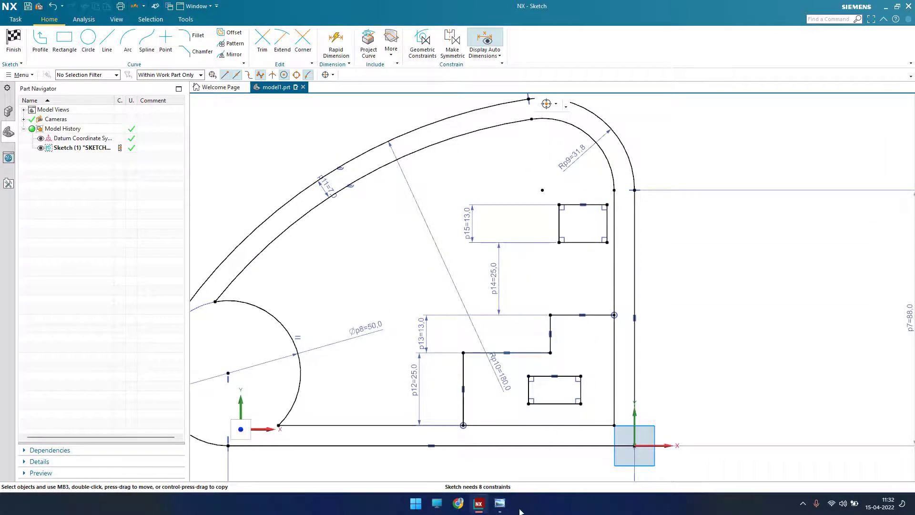
left_click(502, 507)
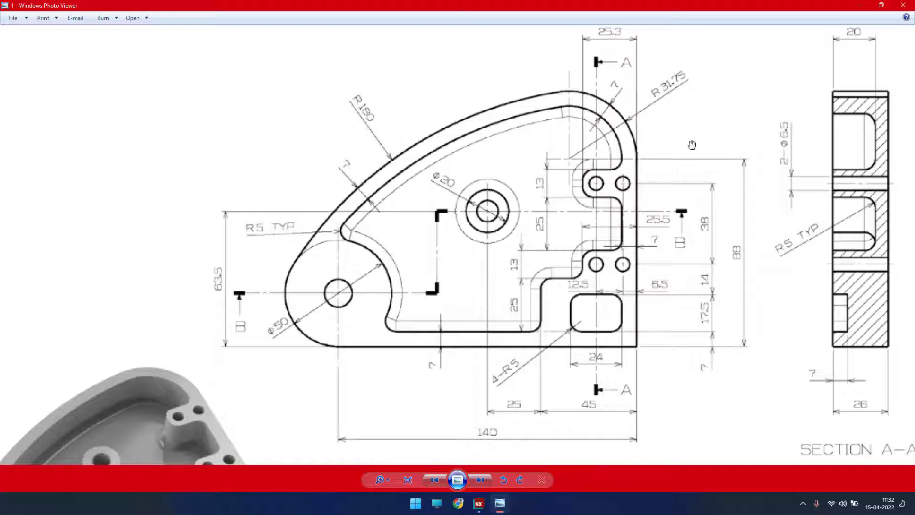
left_click(856, 6)
scroll(535, 286, "down", 2)
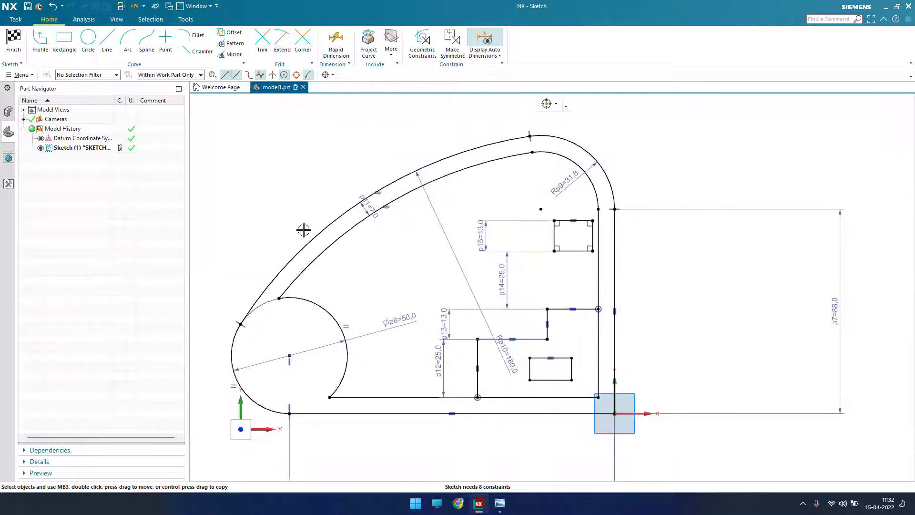
Step: Set the distance from the lower vertical step line to the outer right edge to 45 mm
key("d")
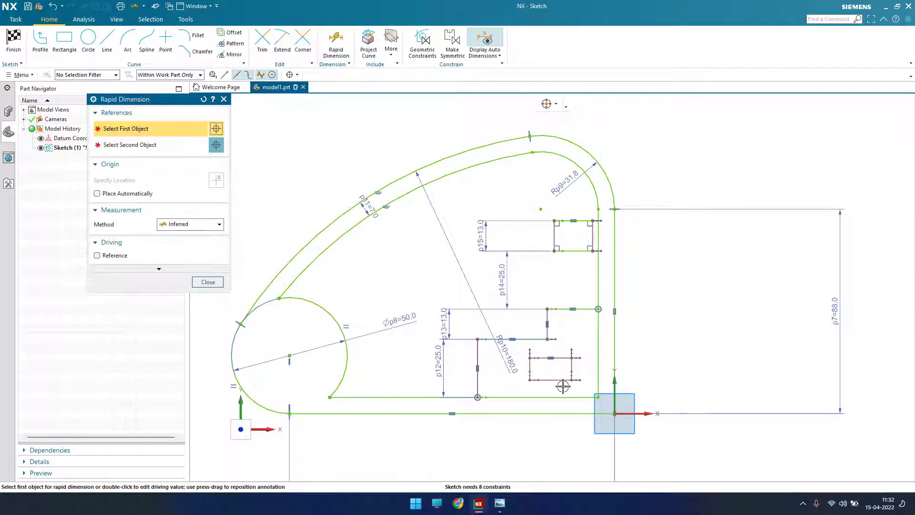
left_click(477, 363)
left_click(615, 376)
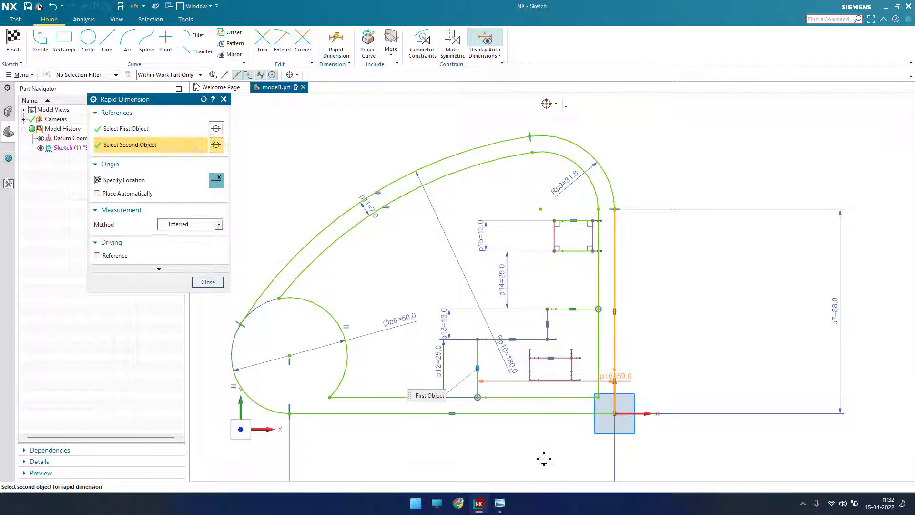
left_click(530, 442)
type("45")
key("Return")
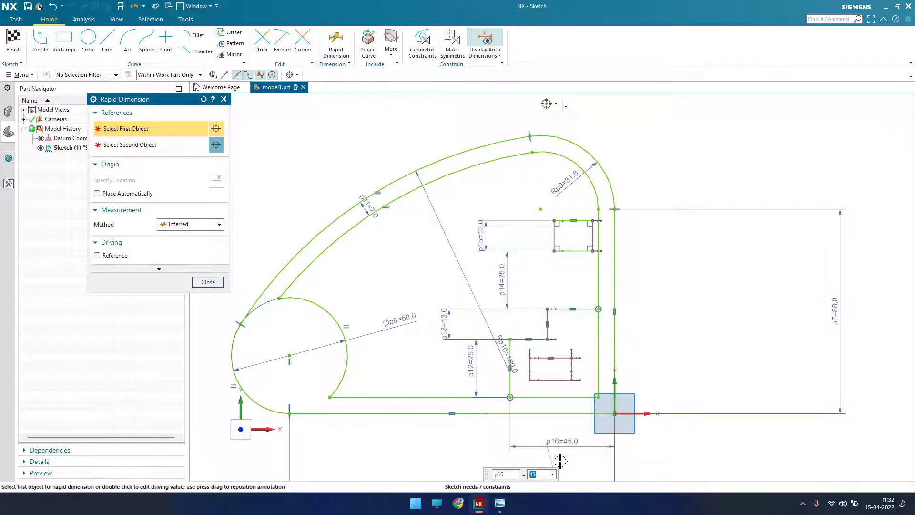
Step: Set the distance from the upper vertical step line to the outer right edge to 25.5 mm
scroll(559, 424, "up", 3)
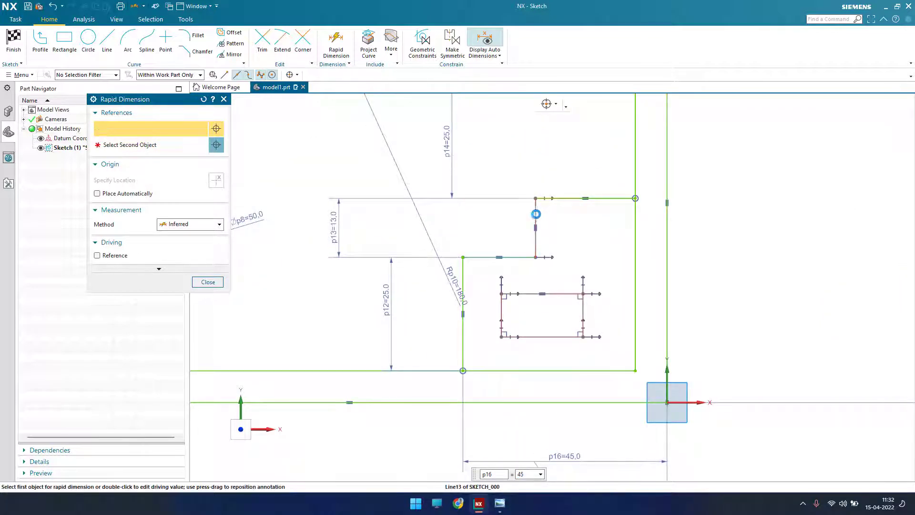
left_click(536, 213)
left_click(667, 249)
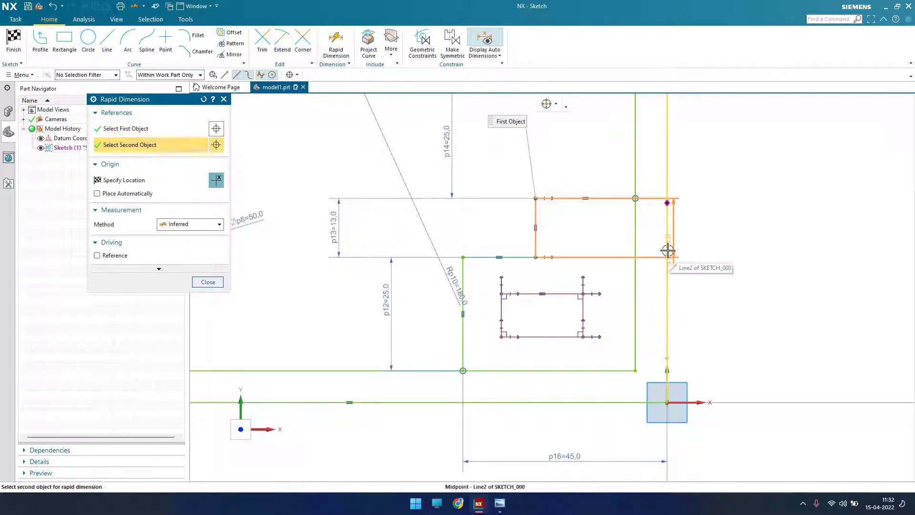
left_click(746, 139)
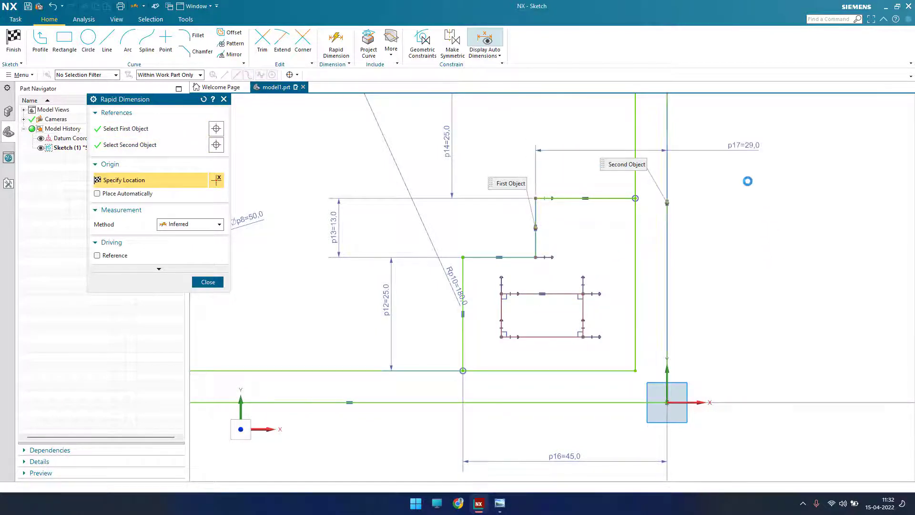
type("5.5")
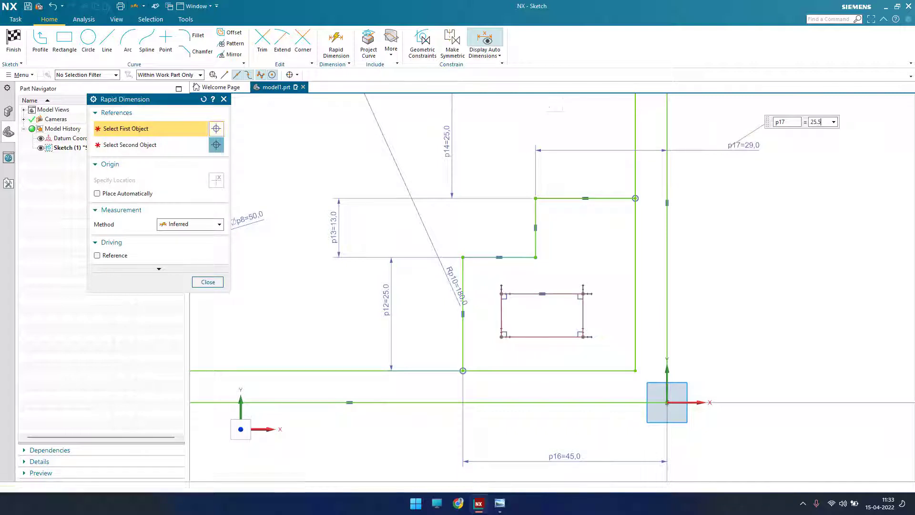
key("Return")
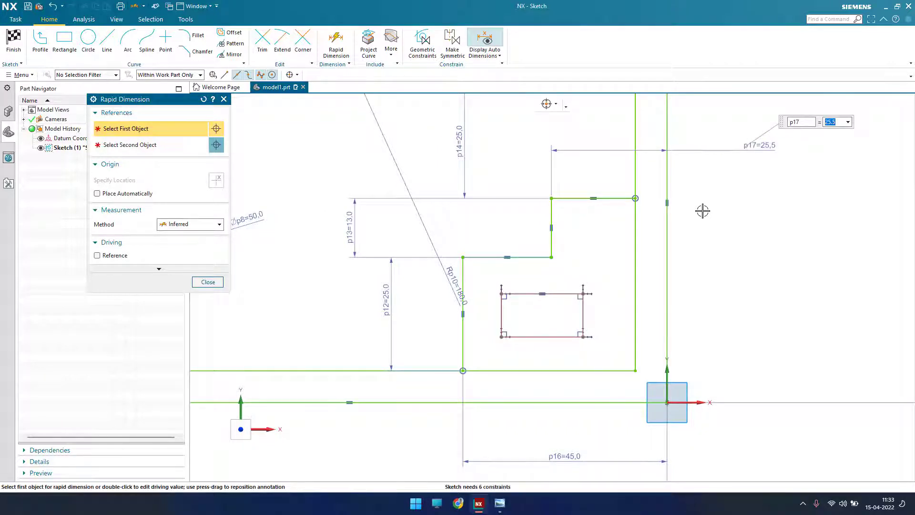
Step: Dimension the upper rectangle's left side from the outer right edge at 25.3 mm
scroll(657, 233, "down", 4)
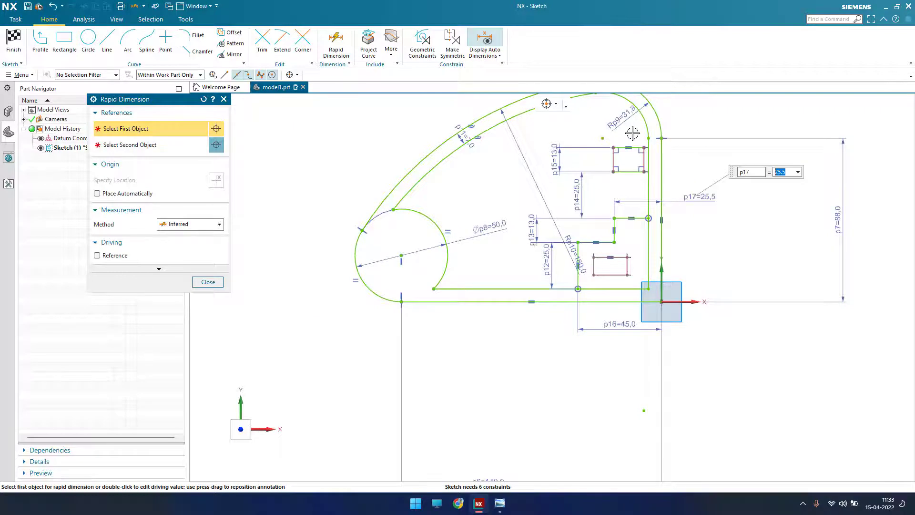
scroll(633, 133, "up", 3)
left_click(624, 161)
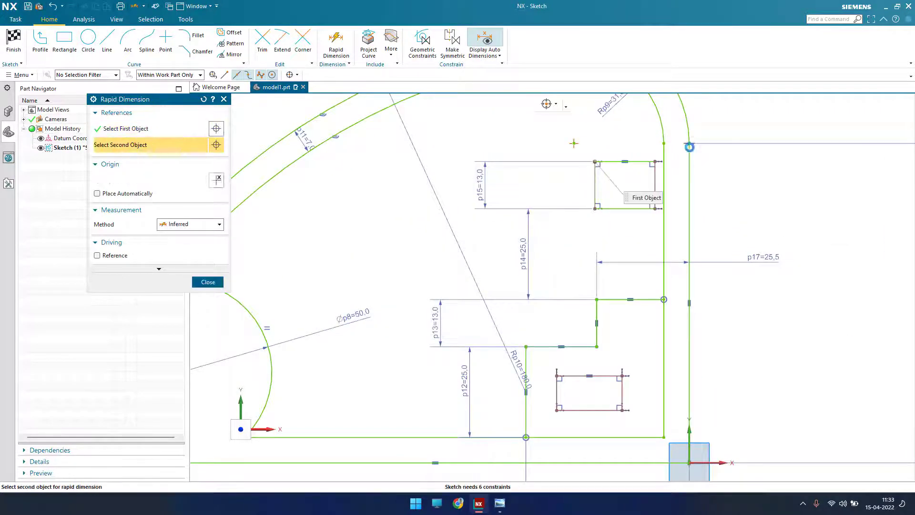
left_click(689, 147)
left_click(634, 229)
type("25")
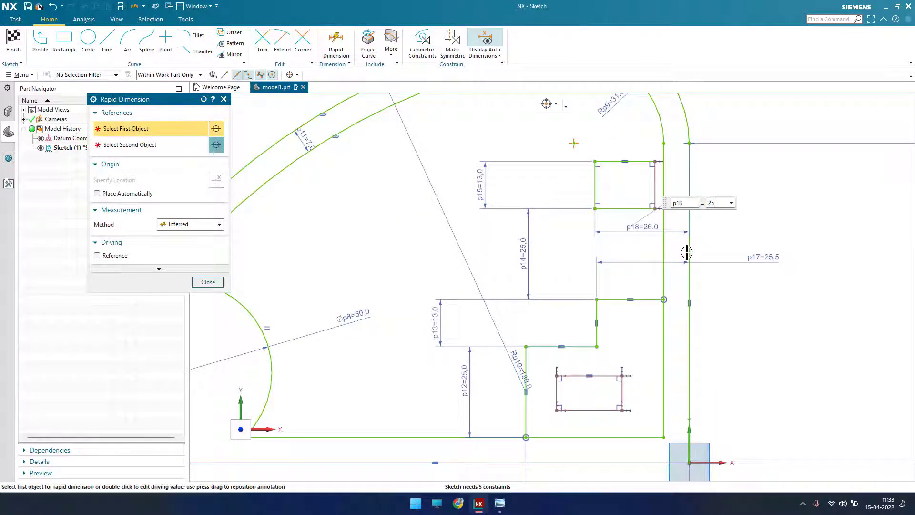
type(".3")
key("Return")
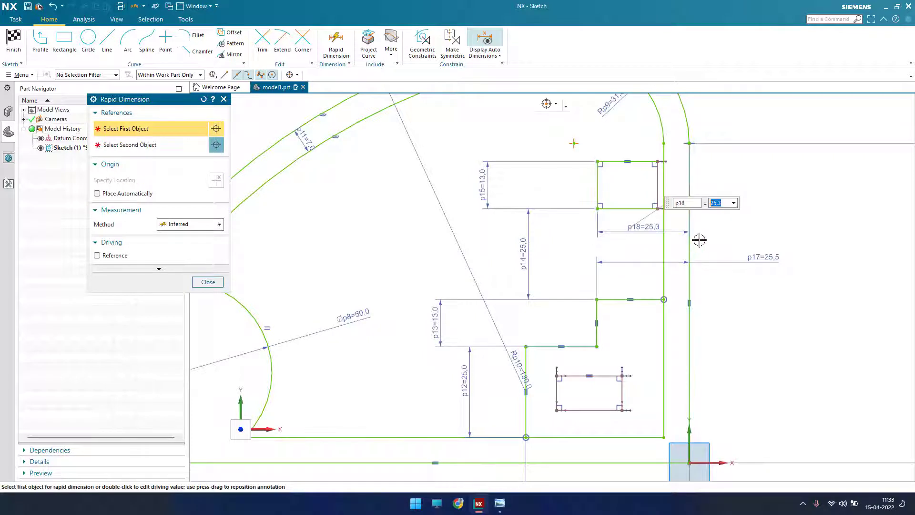
scroll(729, 227, "up", 3)
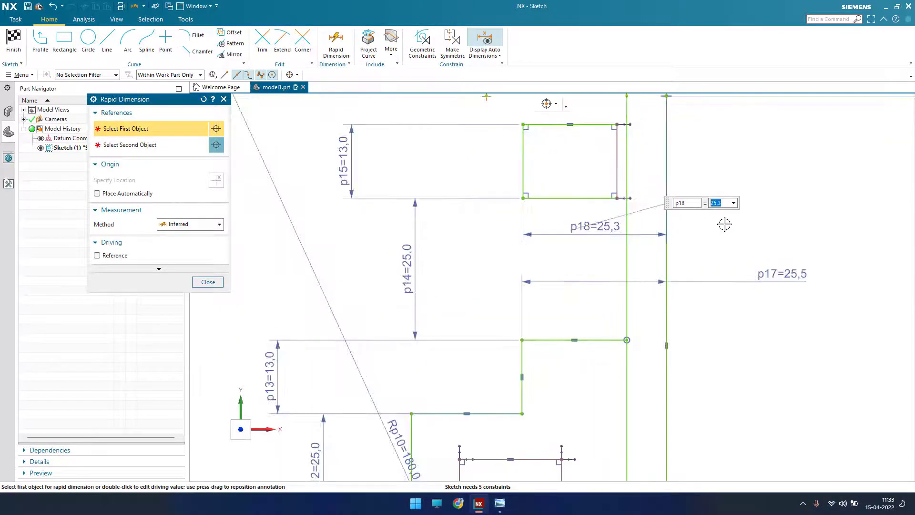
left_click(208, 282)
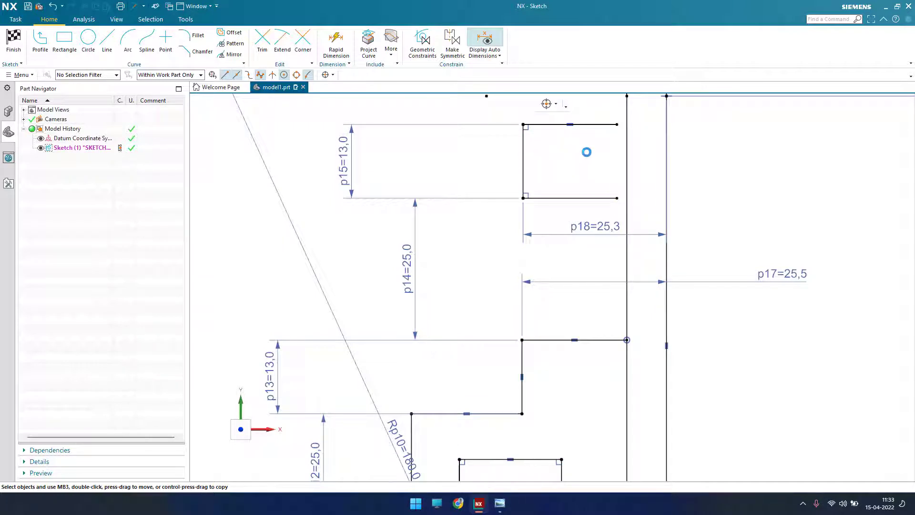
Step: Extend the upper rectangle's top and bottom lines to the pocket's right vertical line
key("e")
left_click(597, 124)
left_click(600, 200)
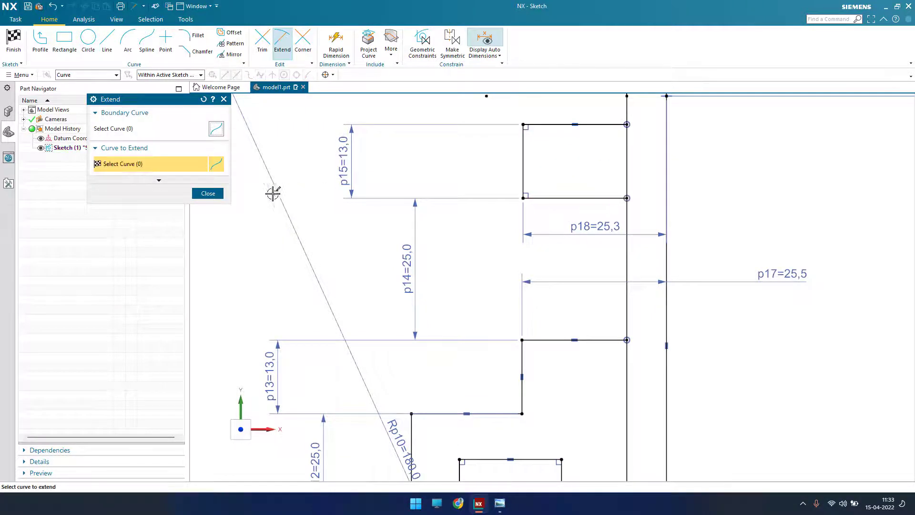
left_click(208, 193)
Step: Try to trim the pocket's right vertical line between the upper rectangle's top and bottom lines
key("t")
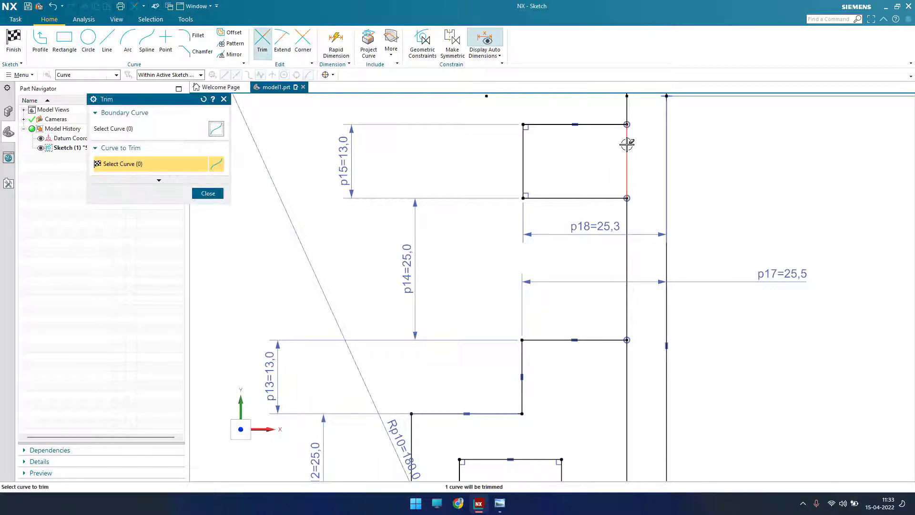
left_click(627, 143)
left_click(457, 262)
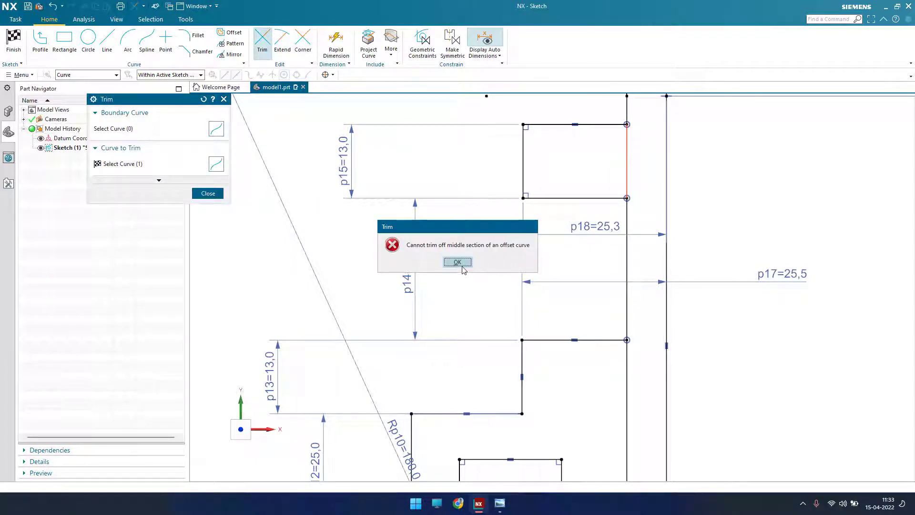
left_click(208, 193)
key("t")
left_click(627, 163)
left_click(468, 266)
left_click(207, 193)
Step: Examine the reference drawing for the lower rectangle's size and its distances from the outer edges
scroll(637, 196, "down", 4)
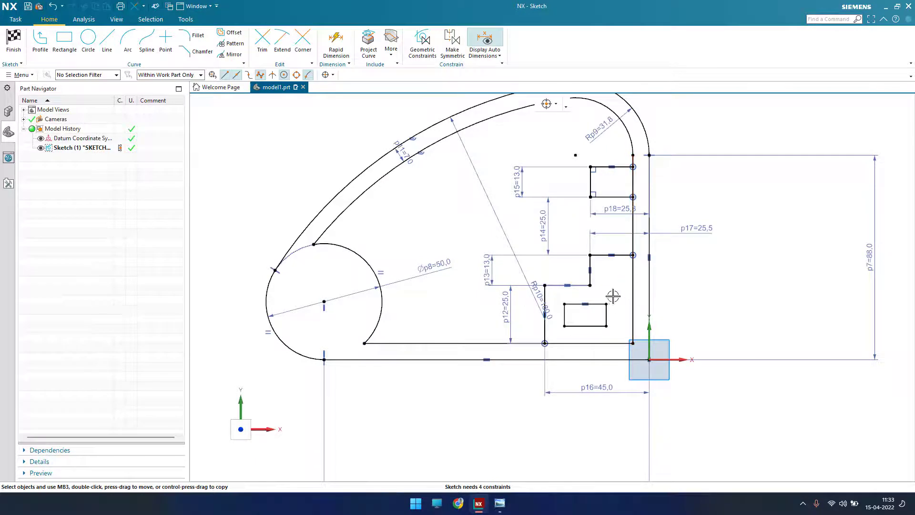
scroll(603, 317, "up", 4)
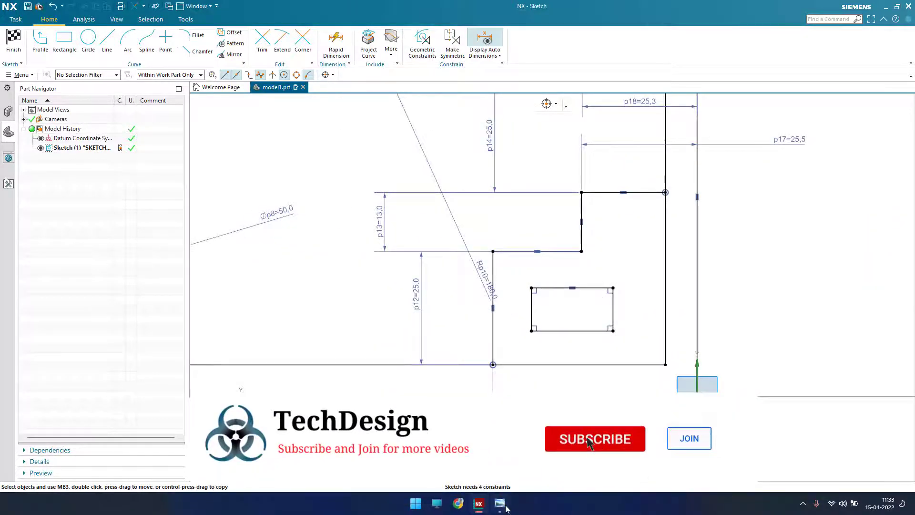
left_click(500, 504)
scroll(595, 341, "up", 3)
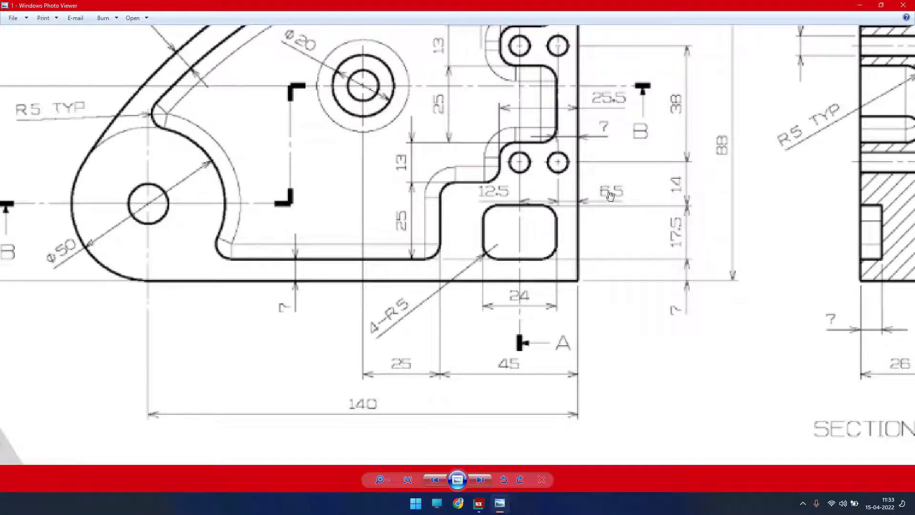
left_click(854, 6)
key("d")
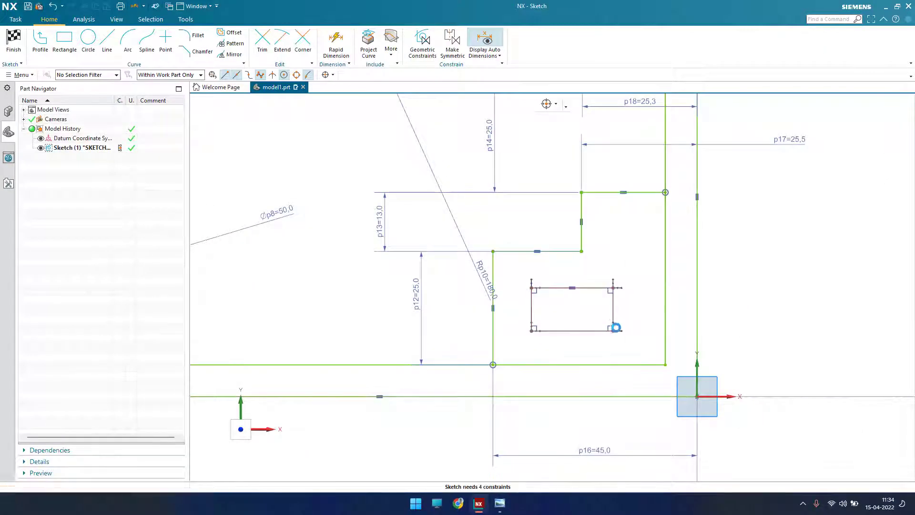
left_click(614, 313)
left_click(666, 303)
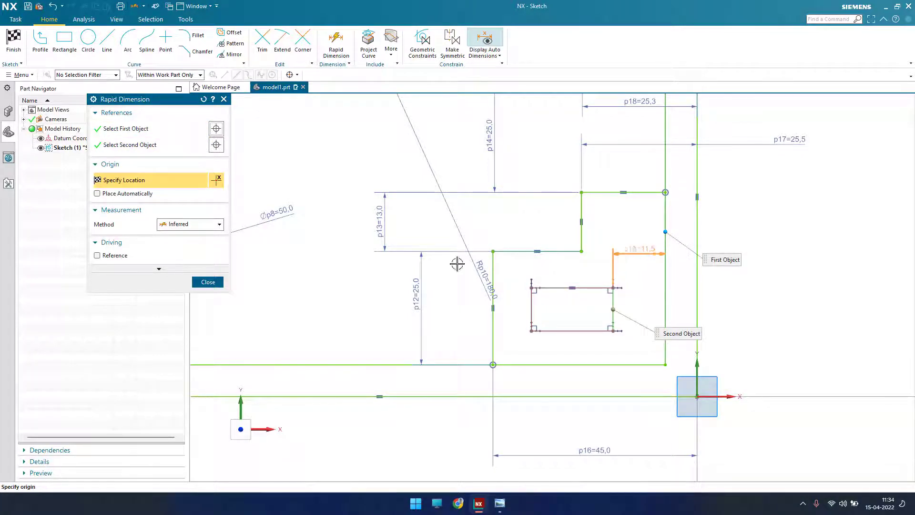
left_click(130, 144)
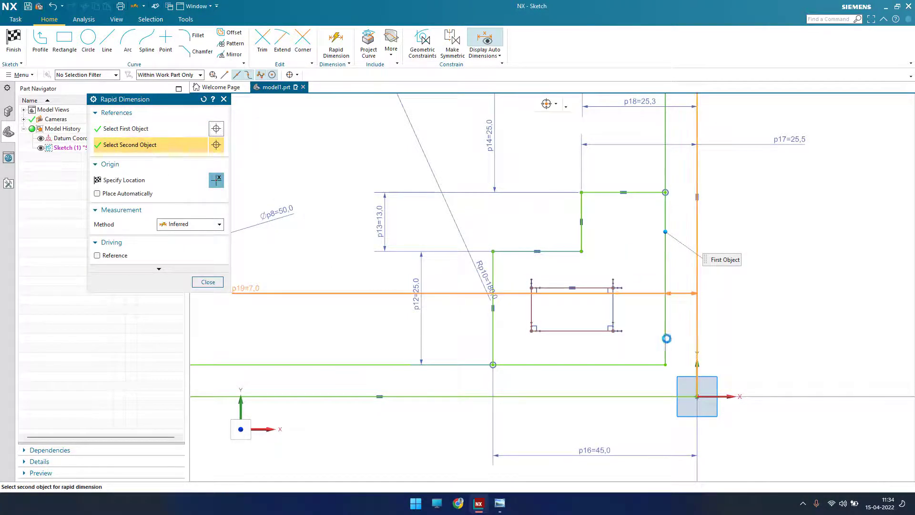
left_click(697, 297)
key("Escape")
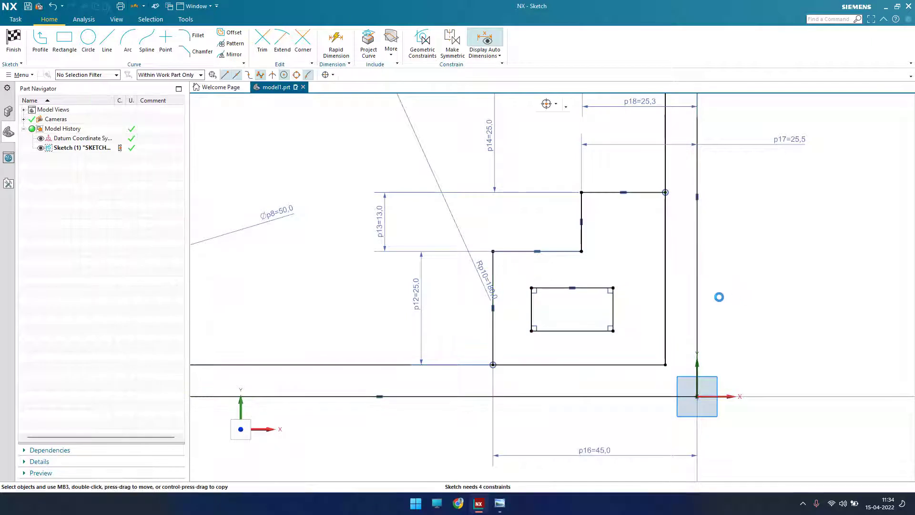
Step: Set the distance from the lower rectangle's right side to the outer right edge to 6.5 mm
key("d")
left_click(697, 286)
left_click(618, 288)
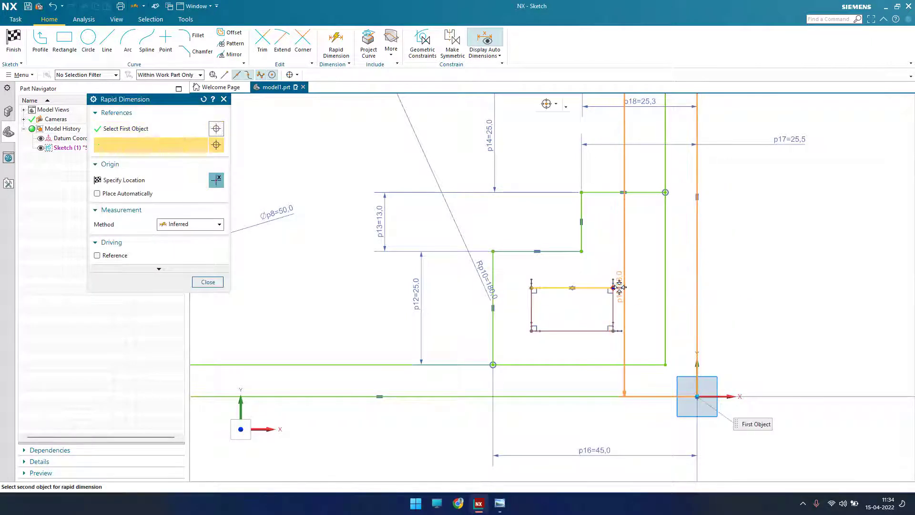
left_click(698, 279)
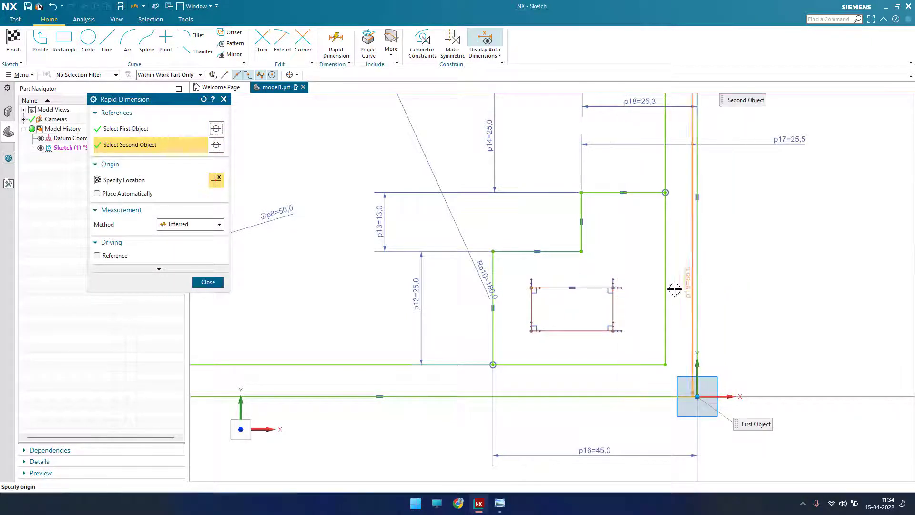
left_click(613, 289)
left_click(754, 368)
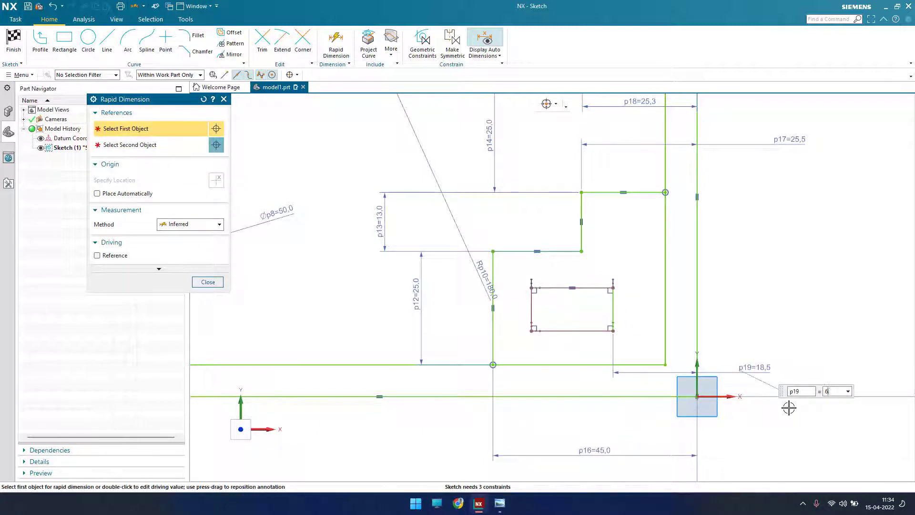
type("6.5")
key("Return")
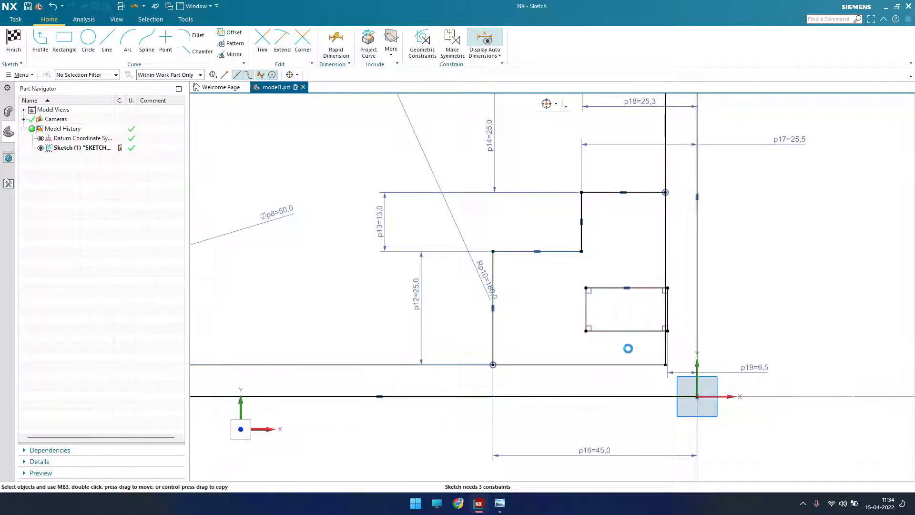
Step: Dimension the lower rectangle's width to 24 mm
left_click(643, 331)
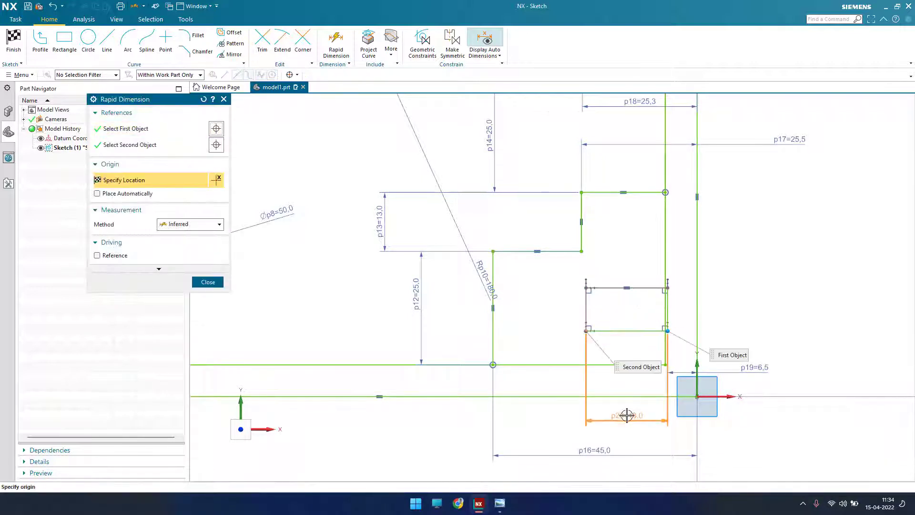
left_click(633, 443)
type("2")
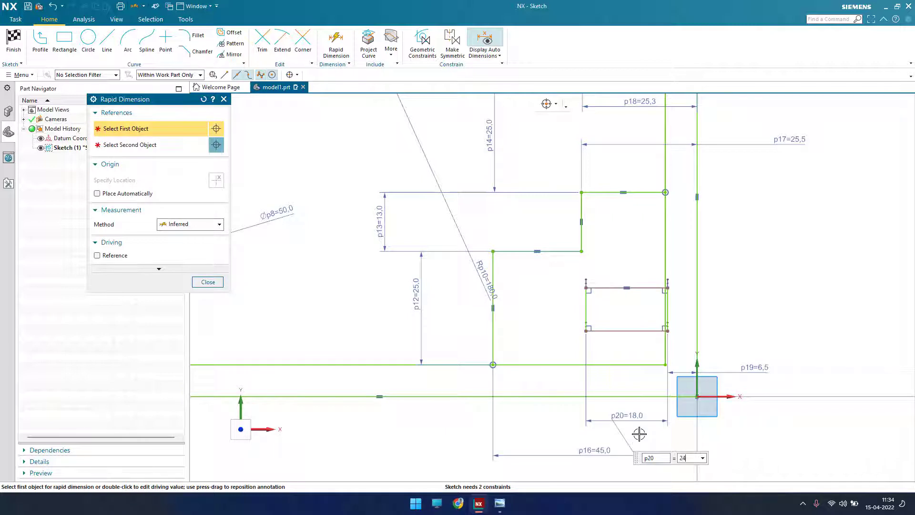
type("4")
key("Return")
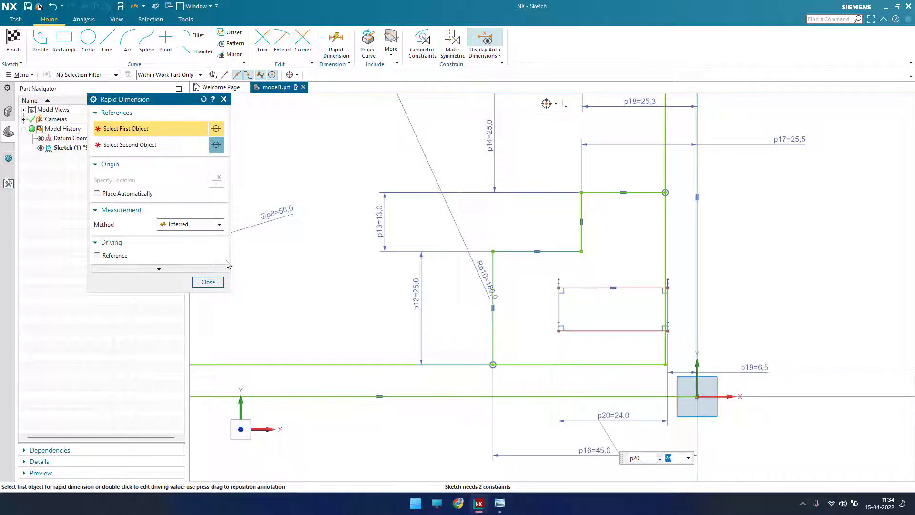
left_click(208, 282)
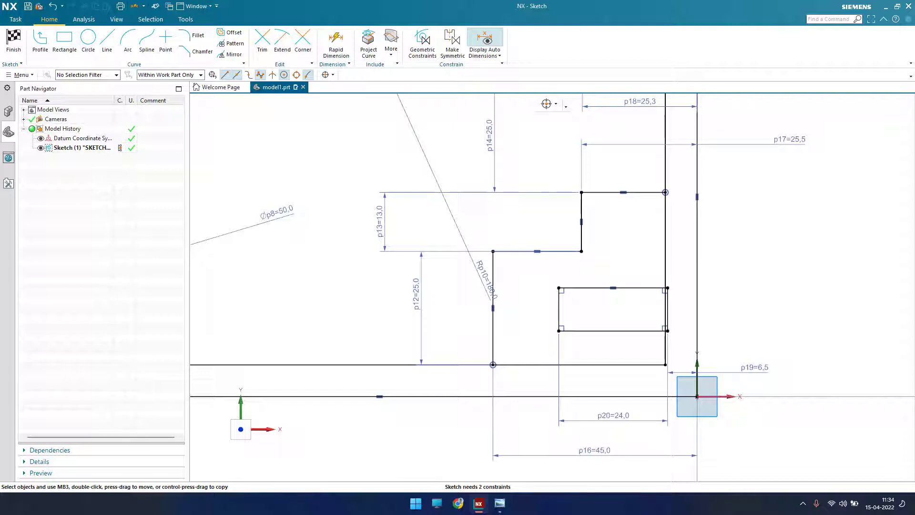
Step: Set the distance from the lower rectangle's bottom line to the outer bottom edge to 7 mm
key("d")
left_click(601, 330)
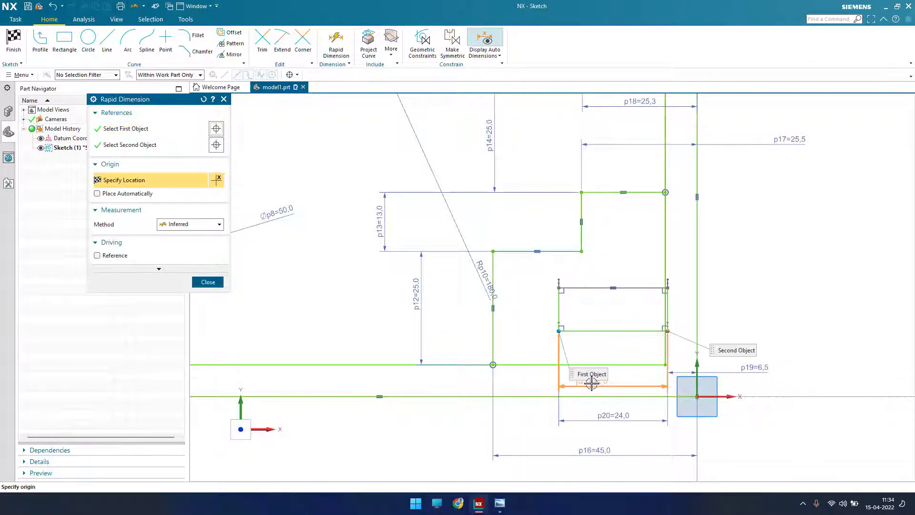
left_click(594, 396)
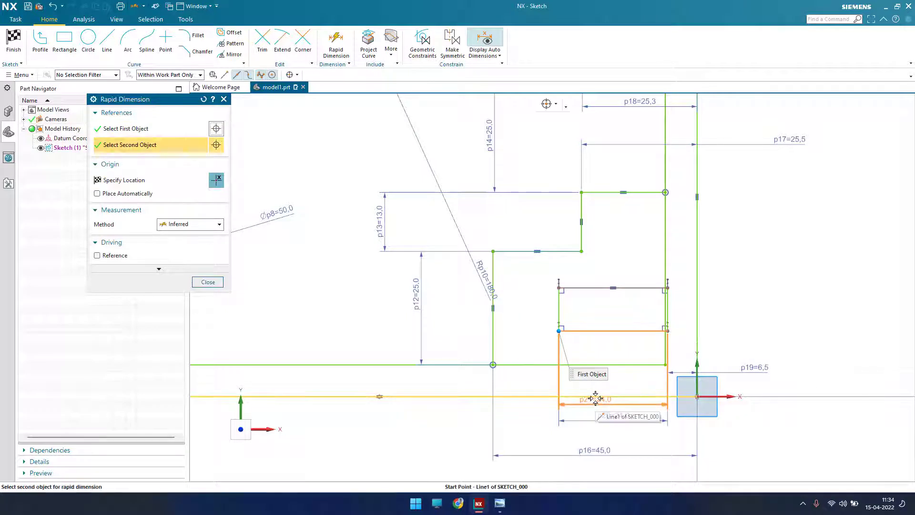
left_click(452, 363)
type("7")
key("Return")
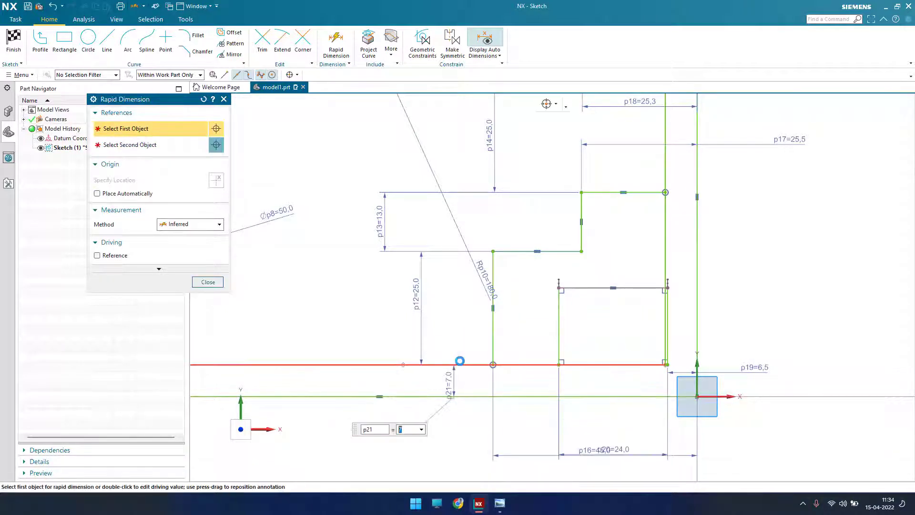
Step: Dimension the lower rectangle's height to 17.5 mm
key("Escape")
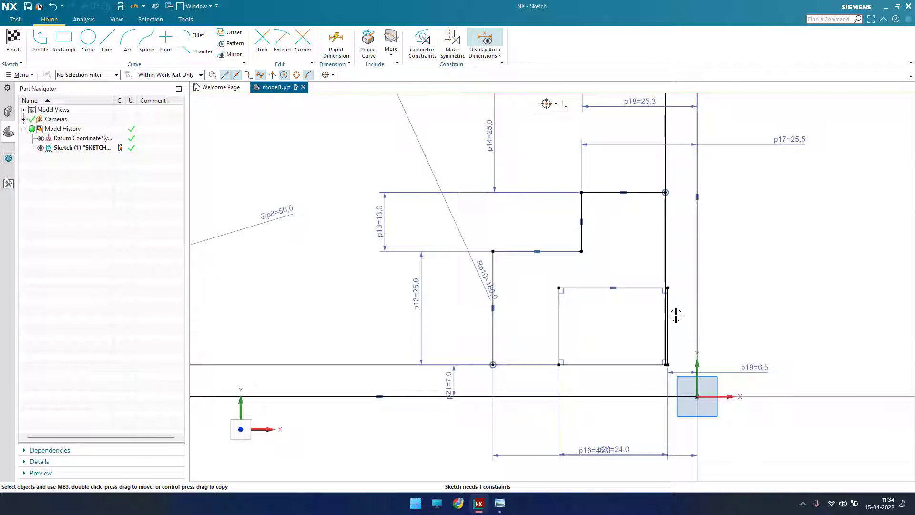
scroll(676, 315, "up", 1)
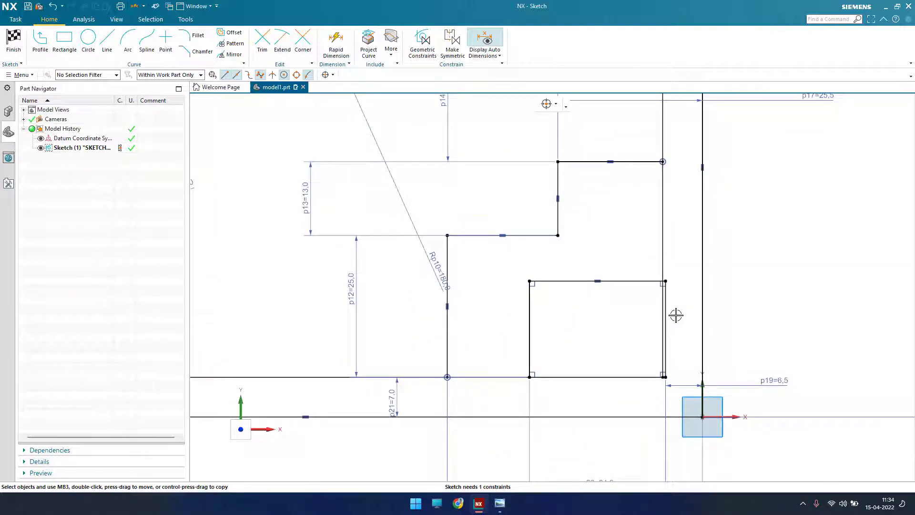
key("d")
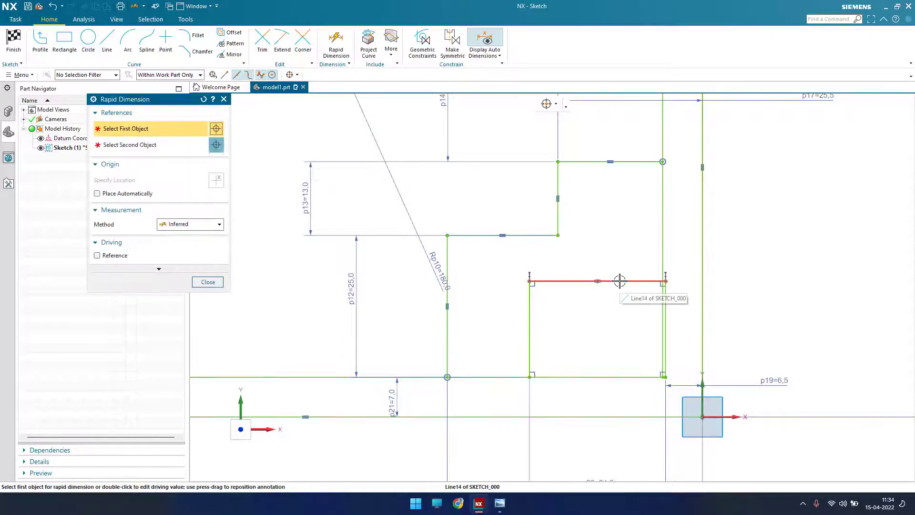
scroll(620, 280, "down", 3)
scroll(620, 281, "up", 1)
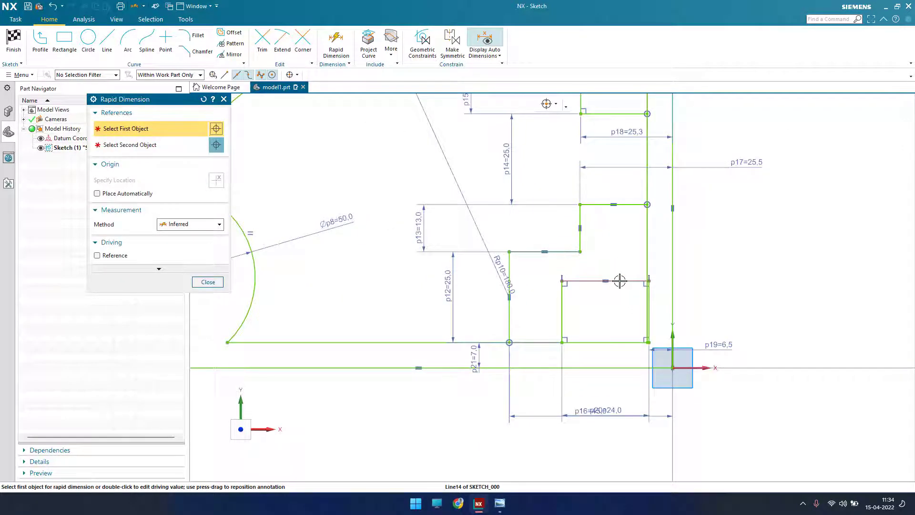
left_click(620, 281)
left_click(562, 305)
left_click(537, 310)
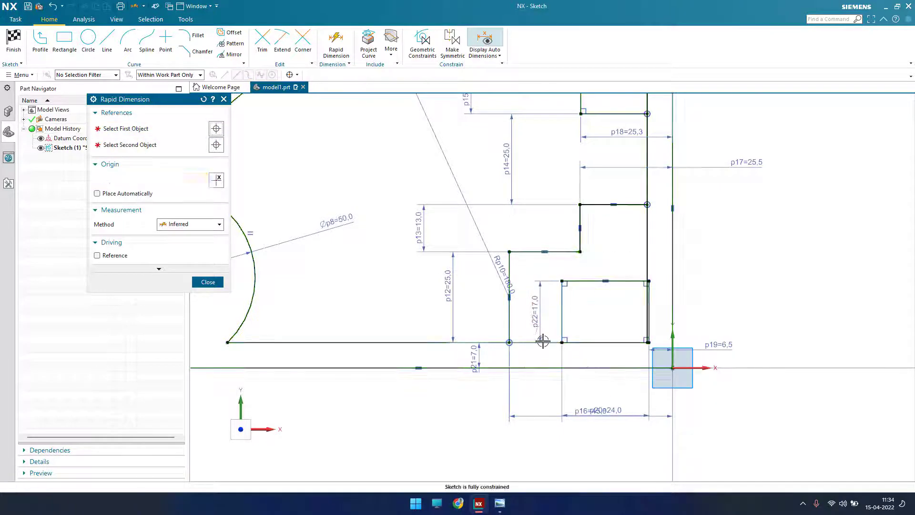
type("17")
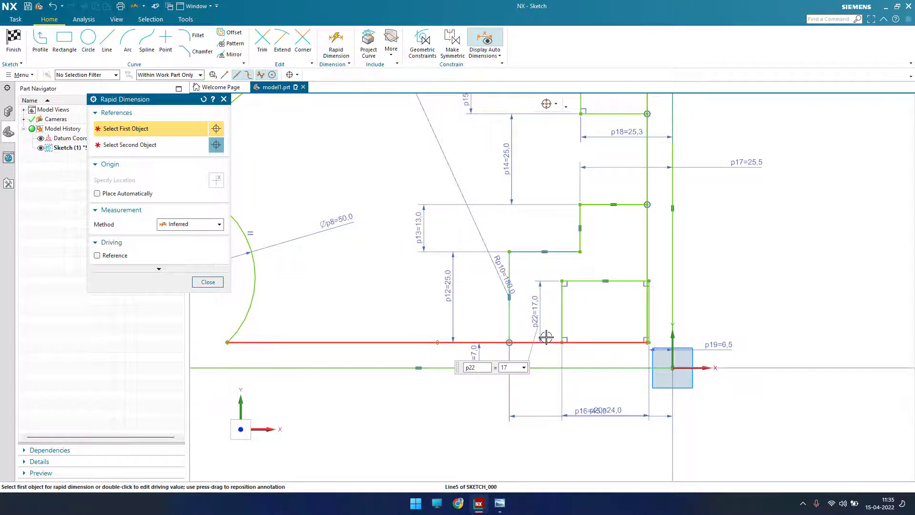
type(",5")
key("Return")
key("Escape")
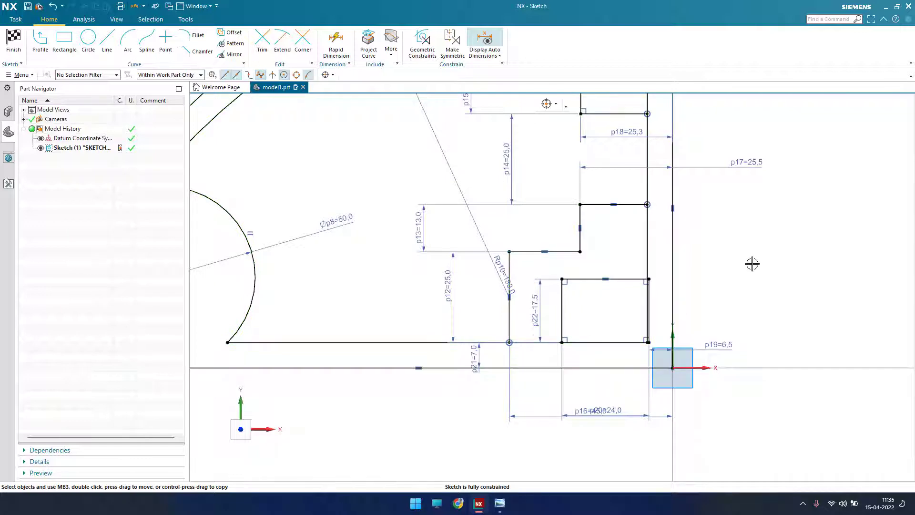
Step: Examine the reference drawing for the corner radii of the inner pocket and the lower rectangle
scroll(752, 263, "down", 4)
scroll(593, 265, "up", 1)
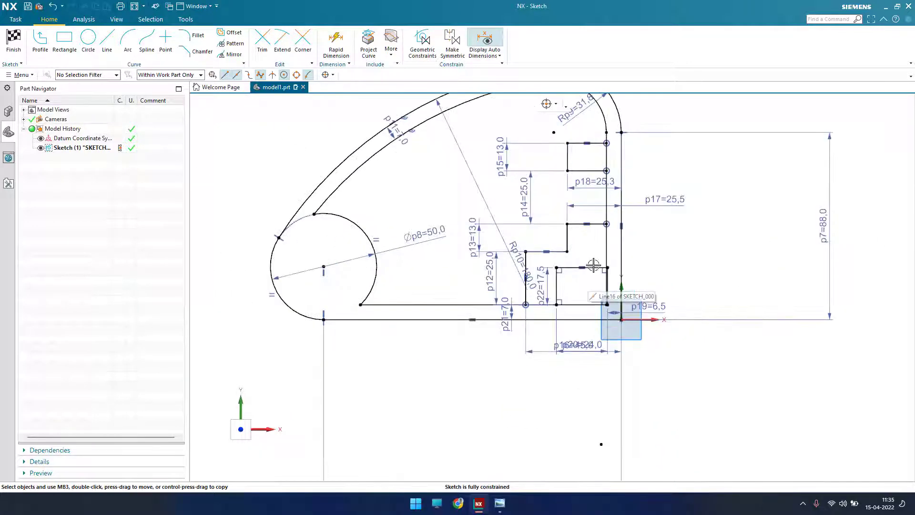
scroll(593, 265, "down", 1)
left_click(500, 503)
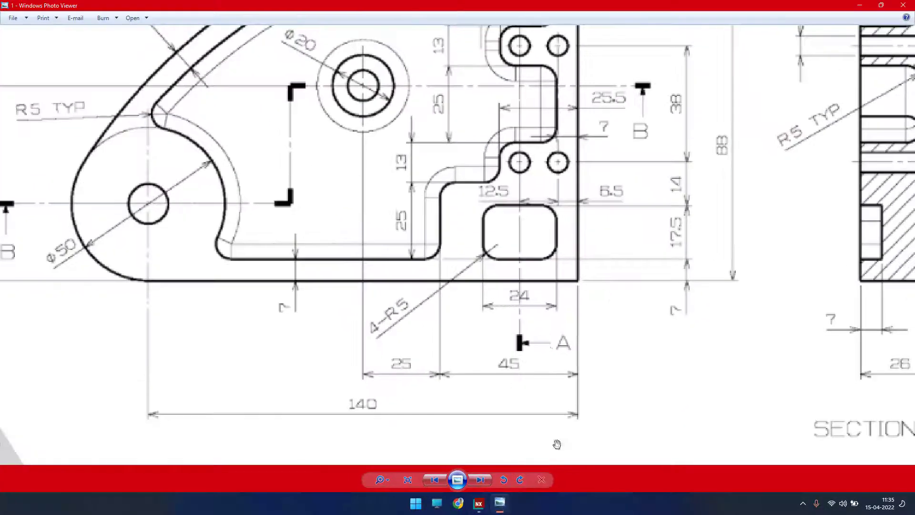
left_click_drag(518, 311, 567, 370)
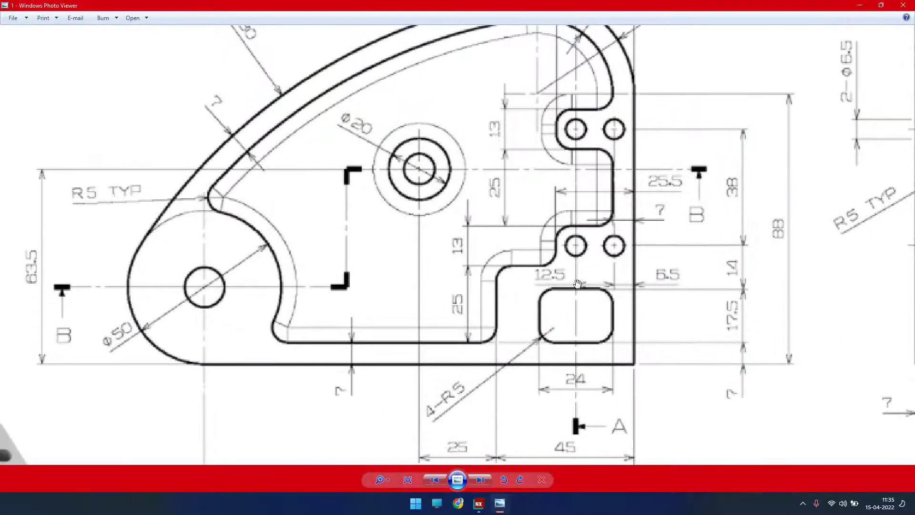
mouse_move(577, 284)
left_mouse_down()
mouse_move(554, 352)
mouse_move(588, 296)
left_mouse_up()
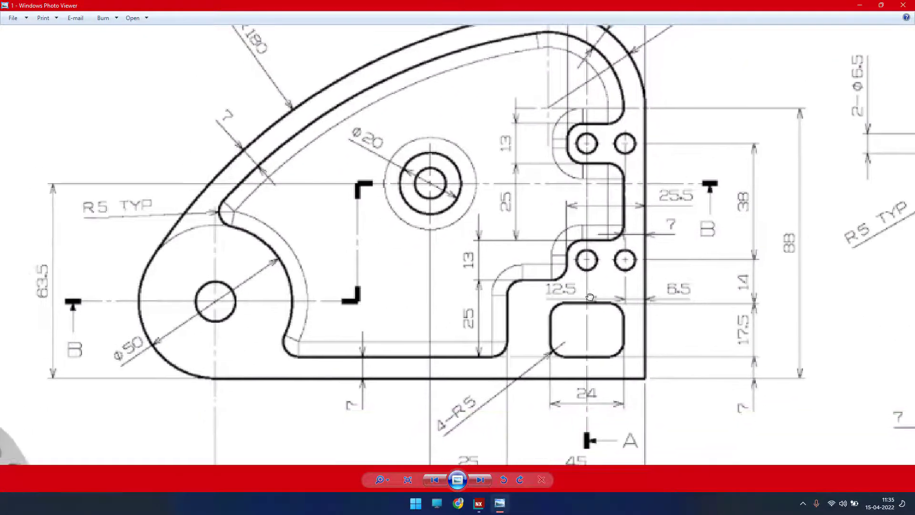
left_click_drag(427, 356, 463, 348)
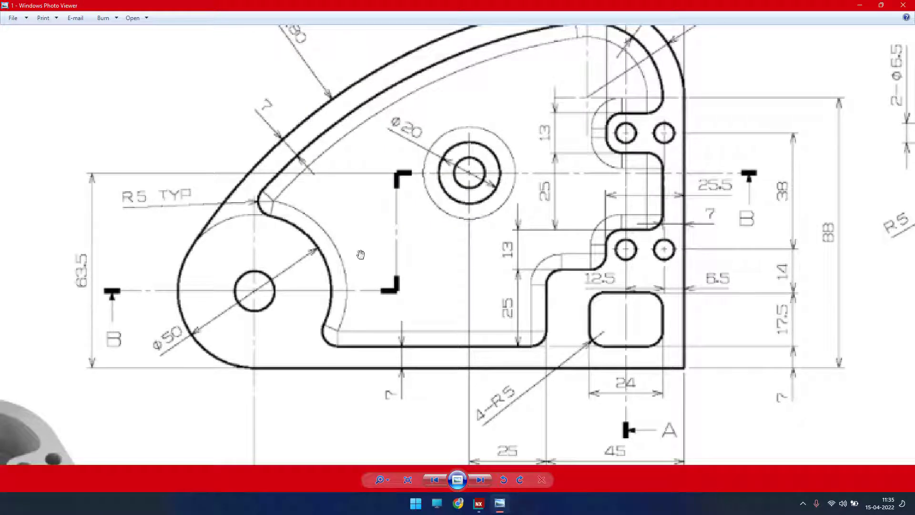
mouse_move(445, 240)
left_mouse_down()
mouse_move(375, 235)
mouse_move(318, 264)
mouse_move(281, 179)
left_mouse_up()
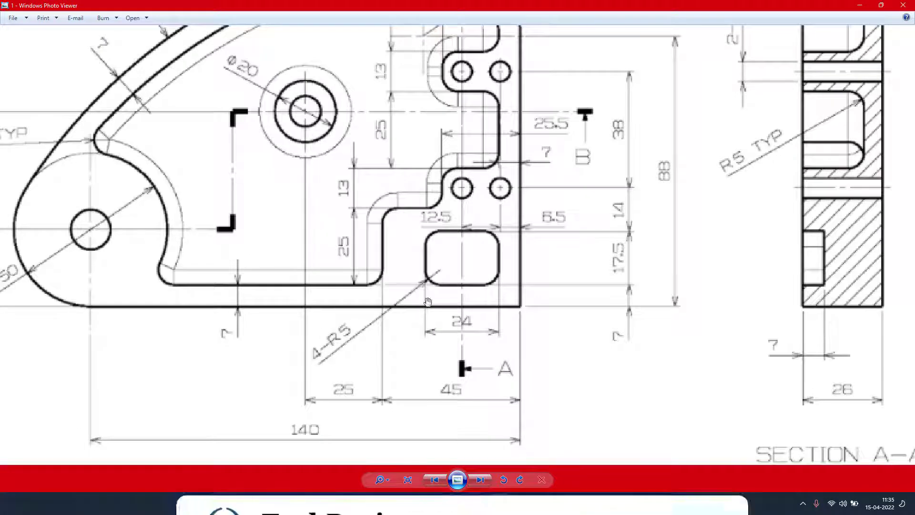
mouse_move(424, 277)
left_mouse_down()
mouse_move(373, 388)
mouse_move(374, 408)
left_mouse_up()
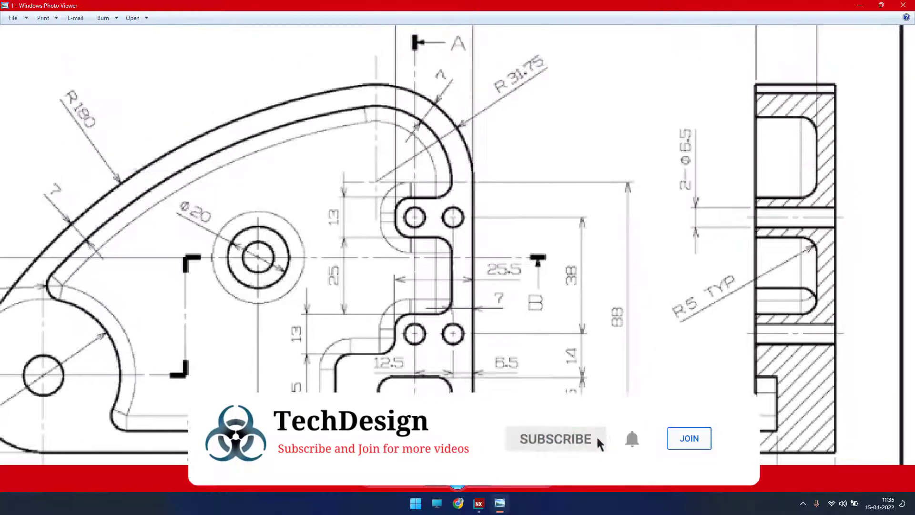
mouse_move(381, 323)
left_mouse_down()
mouse_move(372, 361)
mouse_move(397, 323)
mouse_move(409, 274)
left_mouse_up()
left_click_drag(392, 347, 427, 282)
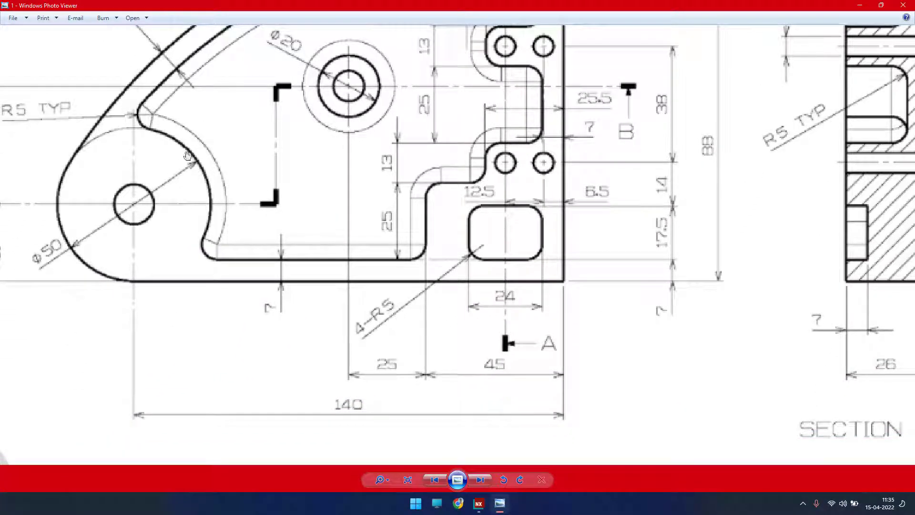
mouse_move(229, 197)
left_mouse_down()
mouse_move(260, 220)
mouse_move(342, 349)
left_mouse_up()
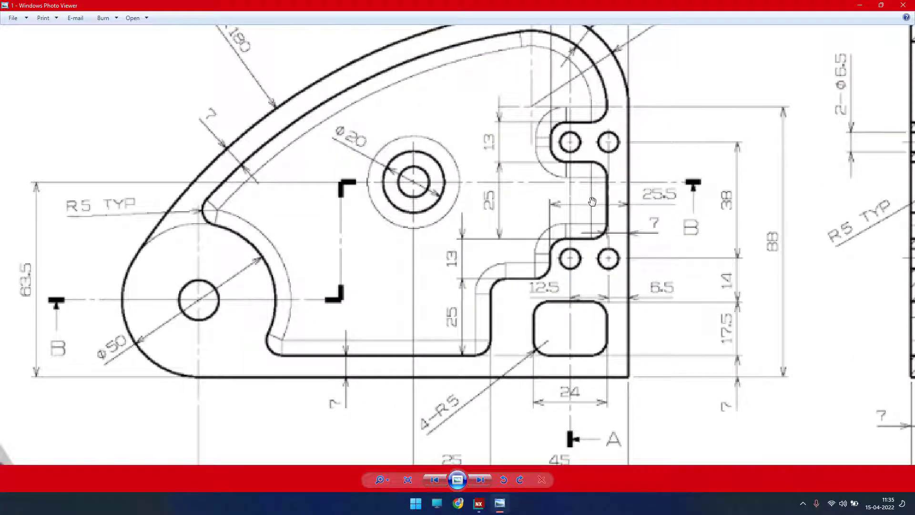
left_click_drag(592, 201, 557, 286)
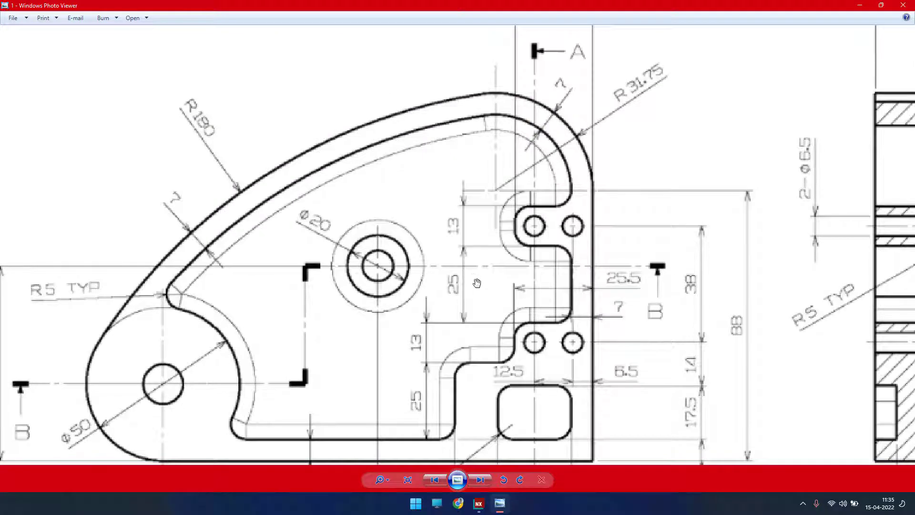
left_click_drag(477, 285, 456, 188)
left_click_drag(442, 278, 438, 178)
mouse_move(474, 306)
left_mouse_down()
mouse_move(233, 317)
mouse_move(234, 368)
left_mouse_up()
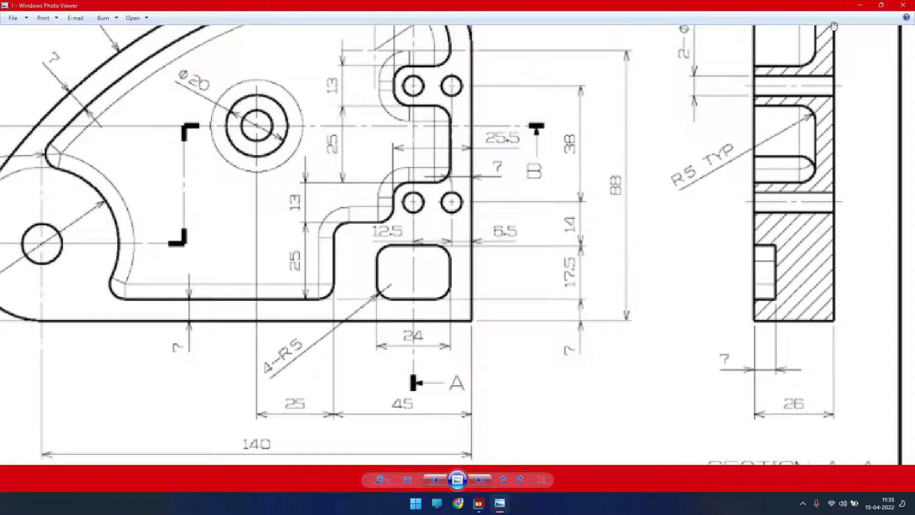
left_click(861, 7)
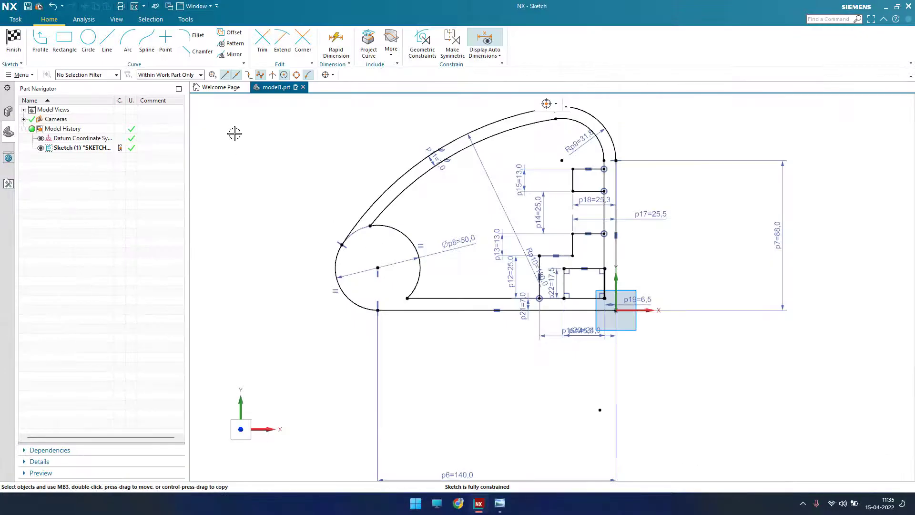
Step: Fillet both ends of the pocket's large concave arc, where it meets the bottom line and the curved upper edge, with 5 mm radius
left_click(184, 35)
scroll(419, 317, "down", 3)
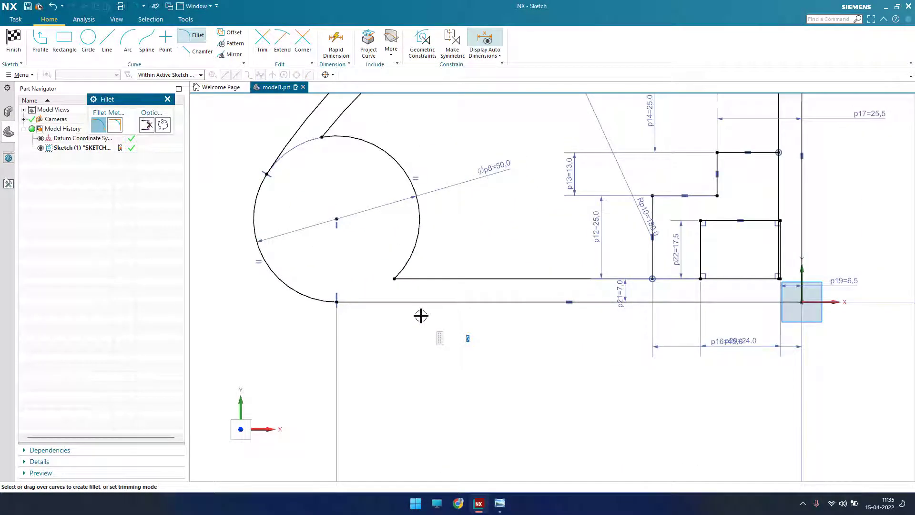
left_click(400, 272)
left_click(355, 136)
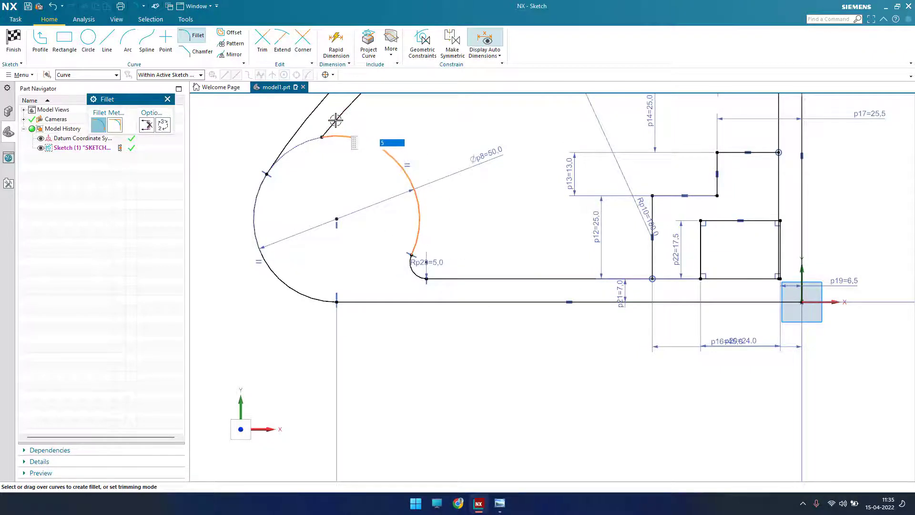
Step: Add 5 mm fillets to the four corners of the pocket's stepped profile above the lower rectangle, up to the inner right edge
scroll(699, 265, "down", 3)
scroll(609, 284, "up", 3)
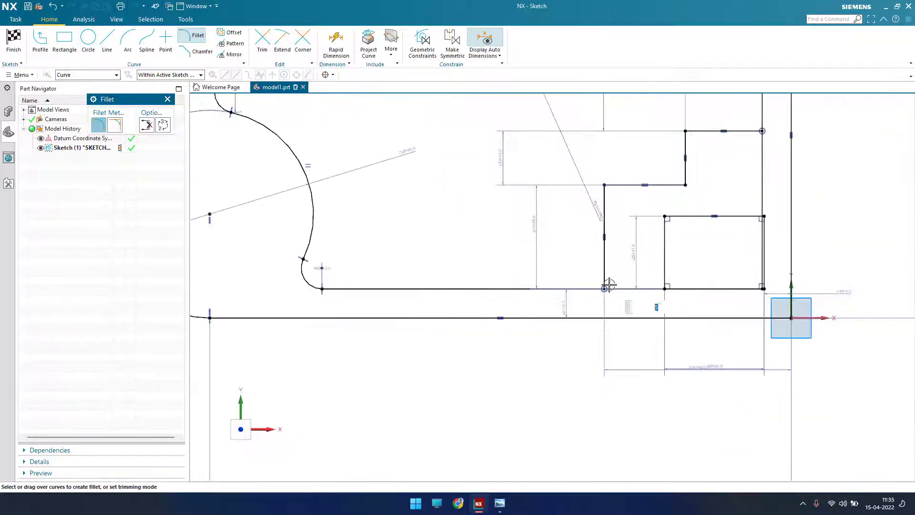
left_click(606, 210)
left_click(667, 203)
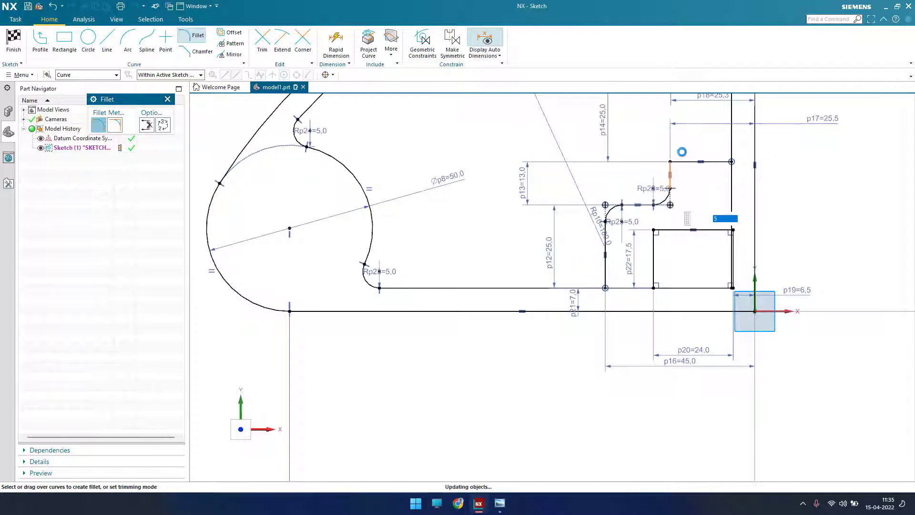
scroll(672, 169, "down", 5)
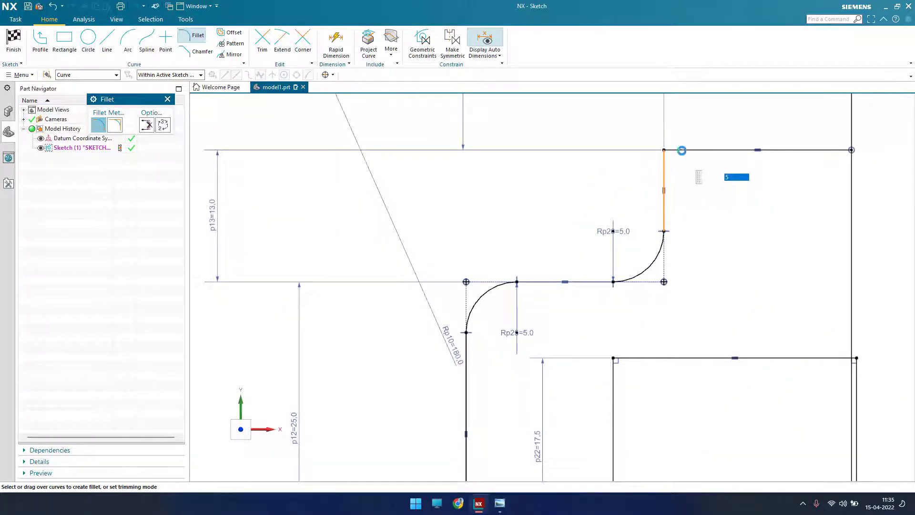
left_click(665, 151)
scroll(669, 217, "up", 2)
scroll(672, 223, "up", 3)
scroll(725, 175, "down", 4)
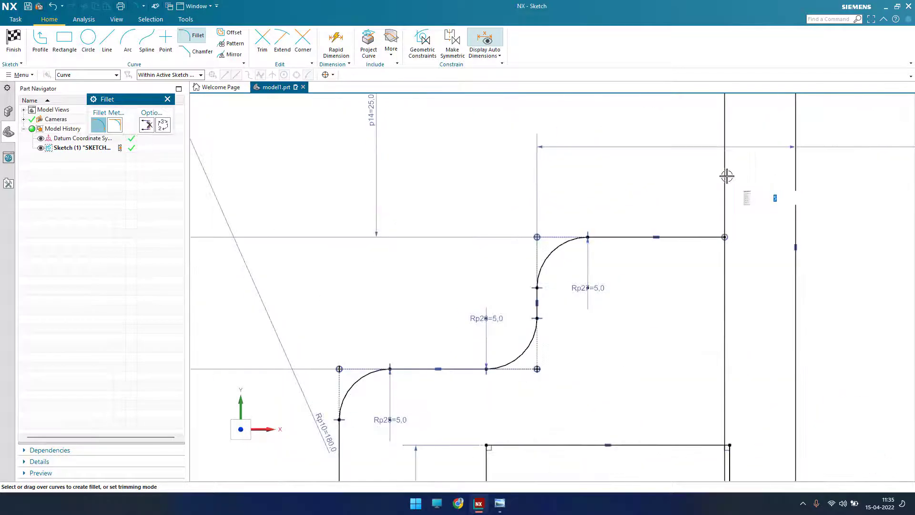
left_click(701, 234)
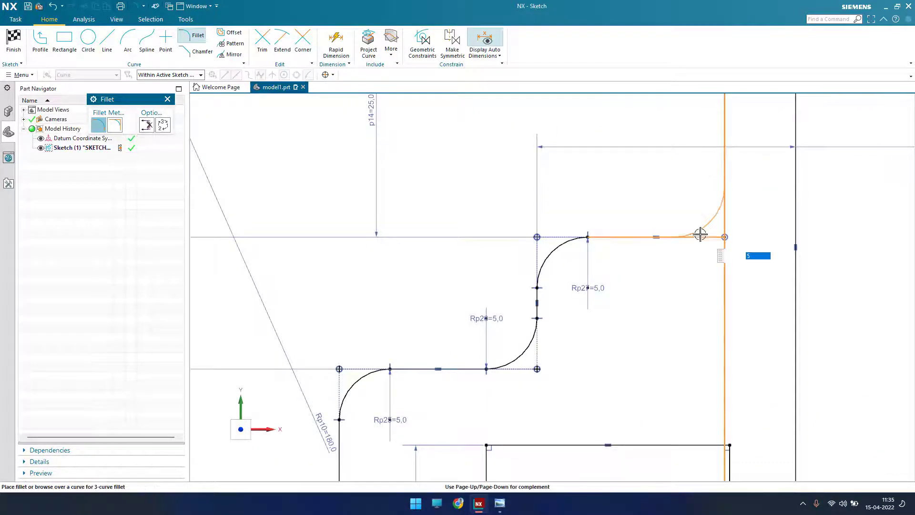
left_click(716, 196)
Step: Round all four corners of the upper 13 mm notch with 5 mm fillets, including its junctions with the inner right edge
scroll(691, 266, "down", 5)
scroll(692, 266, "up", 6)
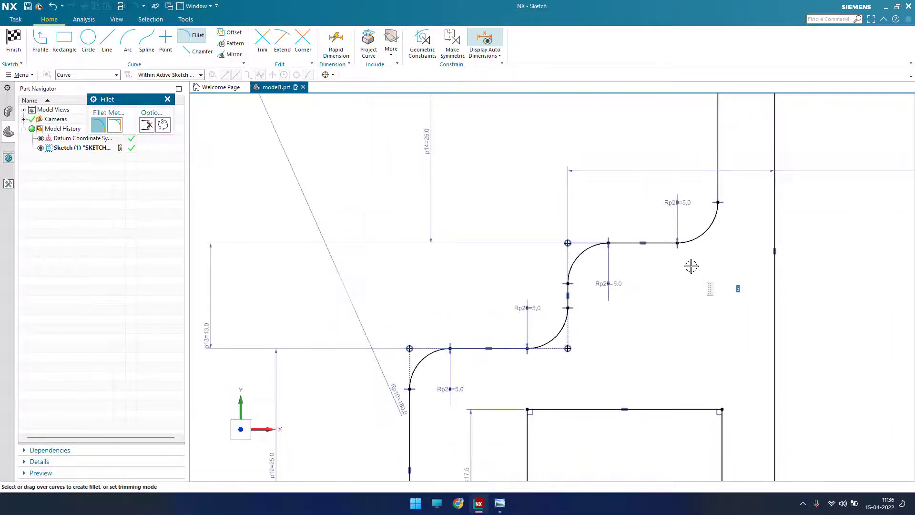
scroll(691, 265, "up", 5)
scroll(705, 257, "down", 4)
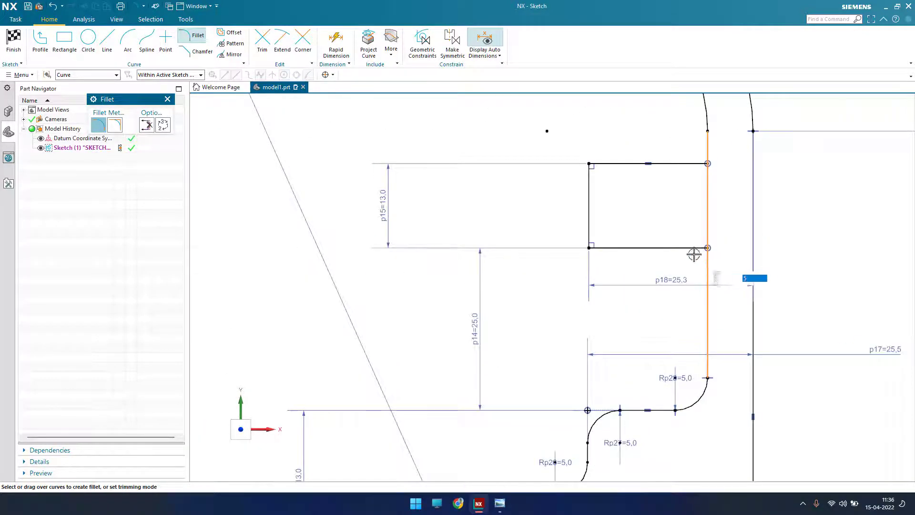
left_click(667, 277)
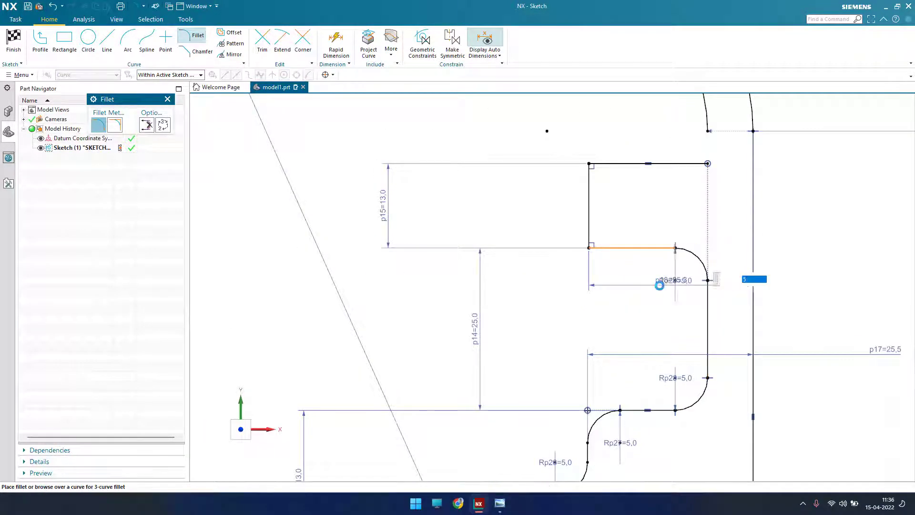
left_click(695, 163)
left_click(707, 125)
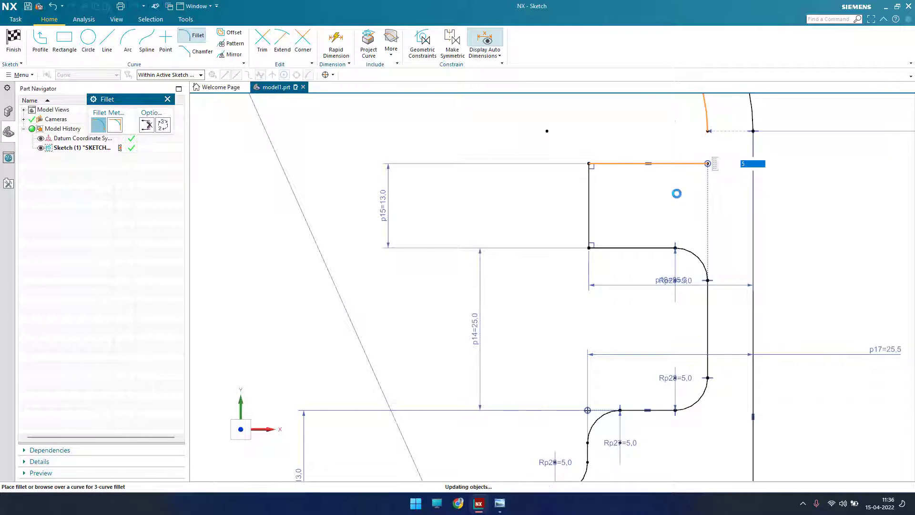
left_click(677, 193)
left_click(601, 174)
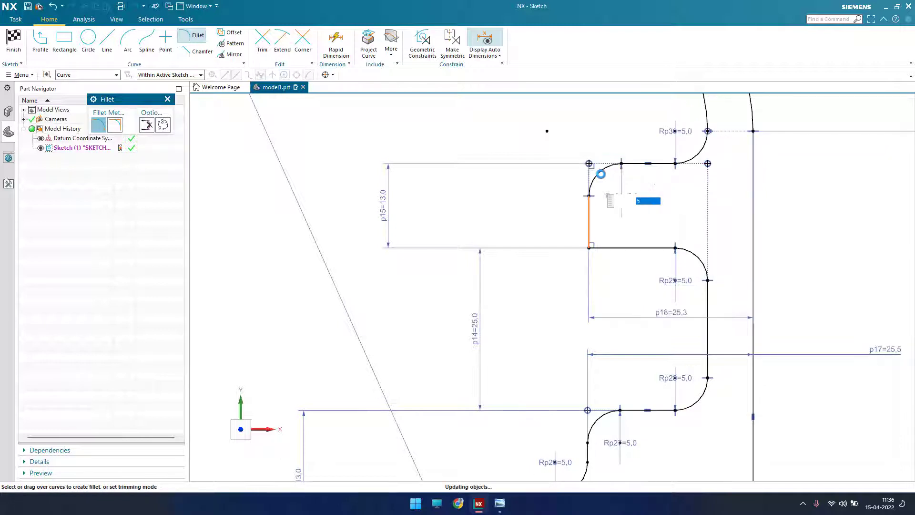
left_click(598, 236)
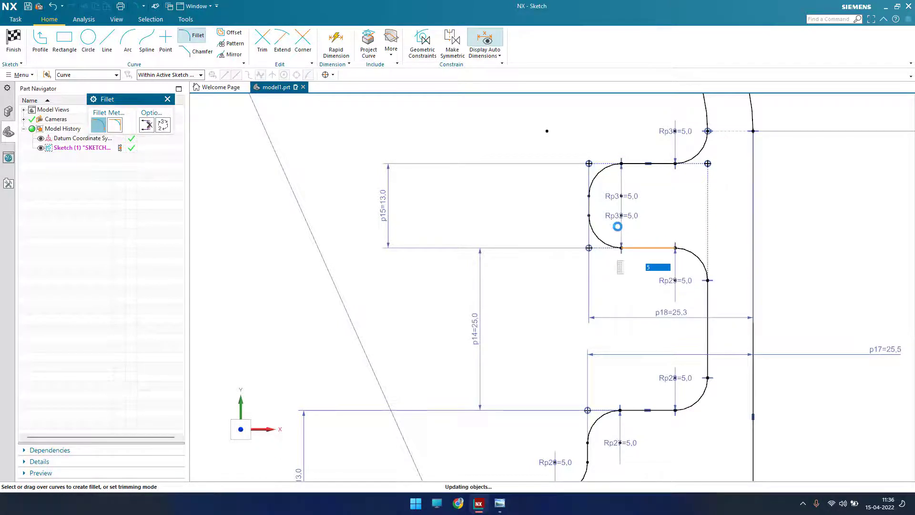
Step: Fillet the pocket's lower right corner, between the bottom line and the first step's vertical line, with 5 mm radius
scroll(681, 250, "down", 5)
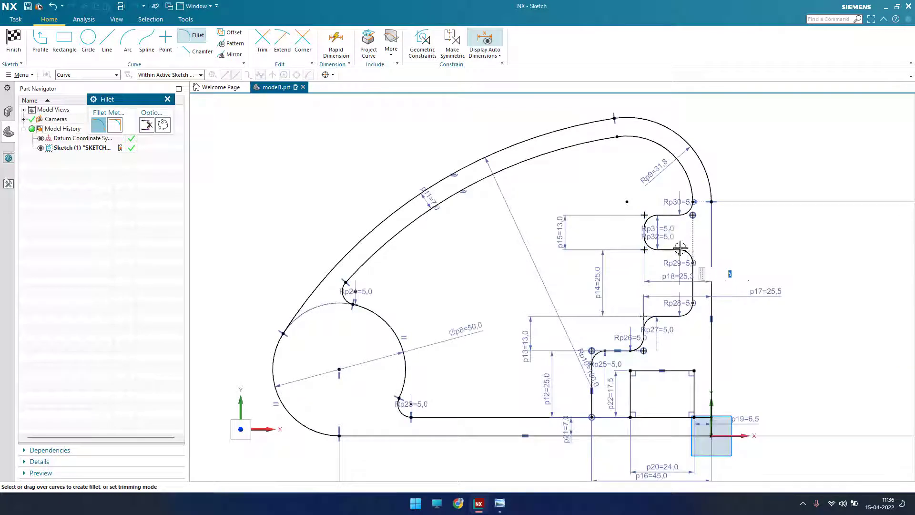
left_click(635, 328)
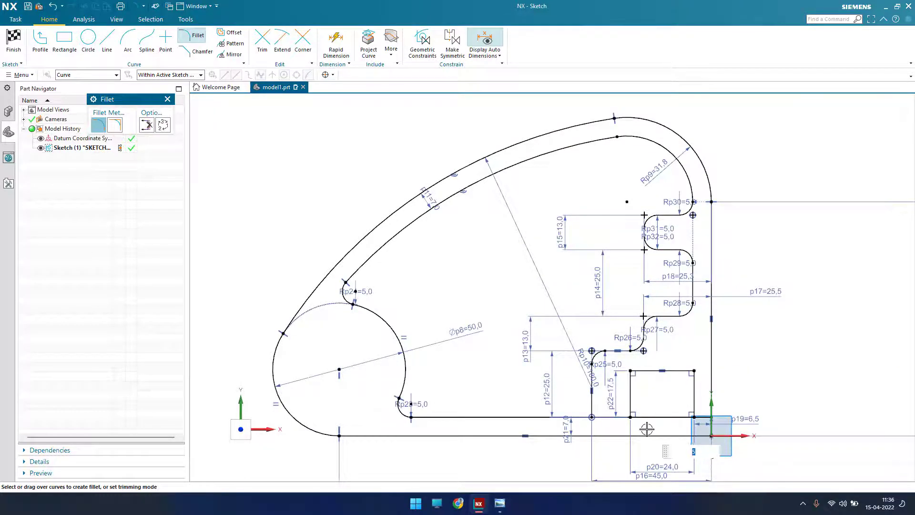
scroll(646, 429, "up", 3)
left_click(524, 404)
left_click(540, 384)
left_click(527, 392)
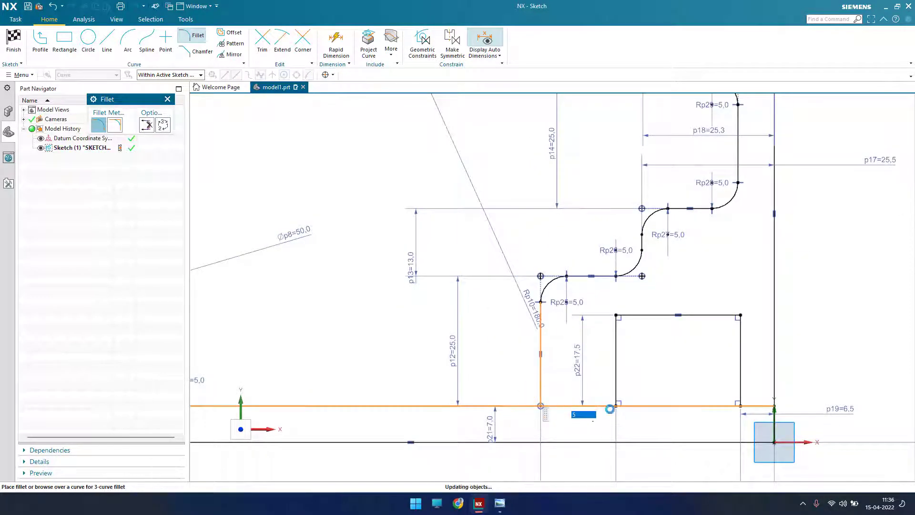
Step: Round the lower rectangle's corners with 5 mm fillets, going clockwise from its lower left corner
scroll(650, 408, "up", 4)
left_click(629, 402)
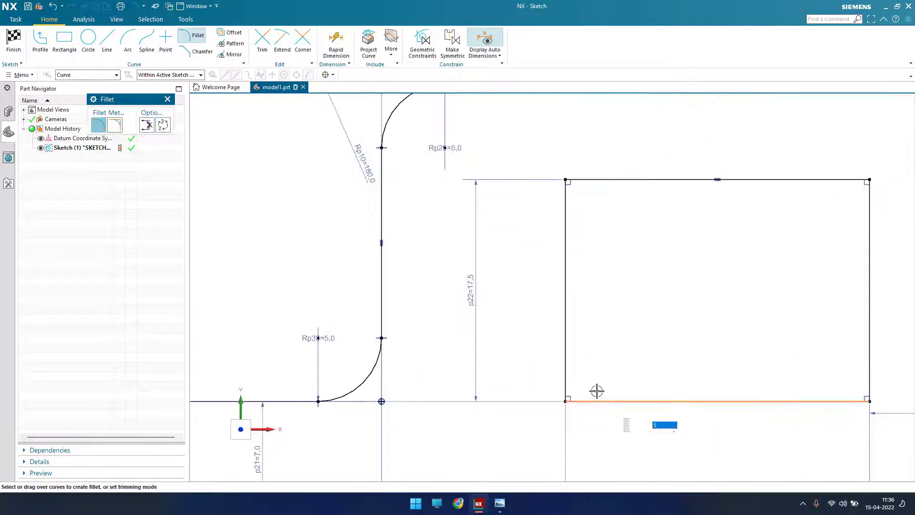
left_click(567, 360)
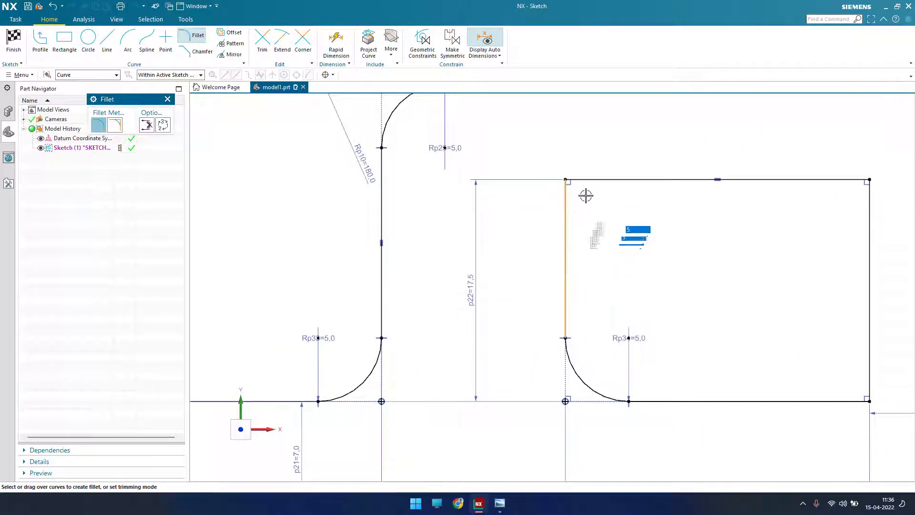
left_click(642, 179)
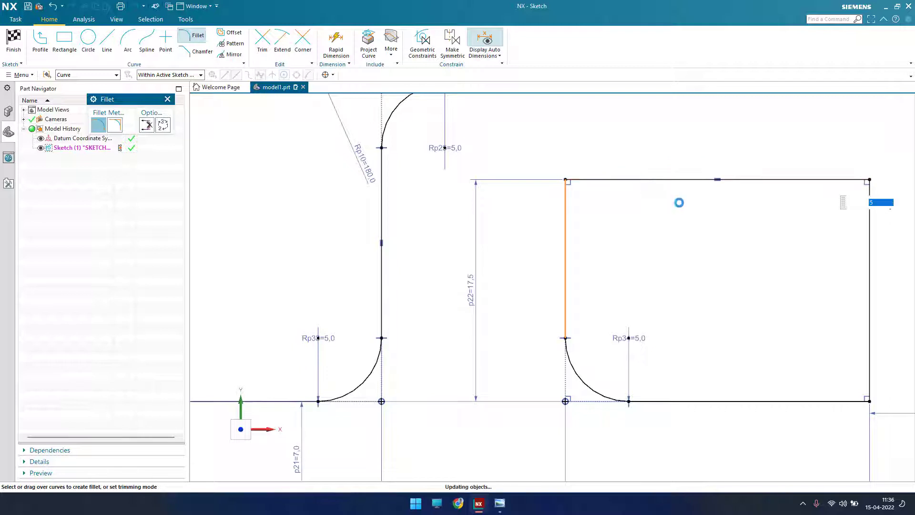
left_click(819, 180)
left_click(870, 221)
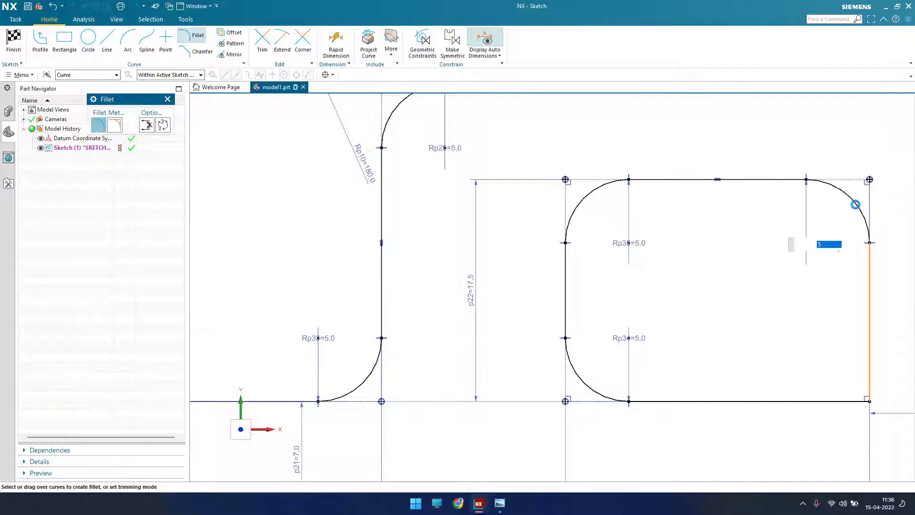
Step: Round the lower-right corner of the small rectangle with a 5 mm fillet and finish the Fillet command
left_click(869, 305)
left_click(841, 401)
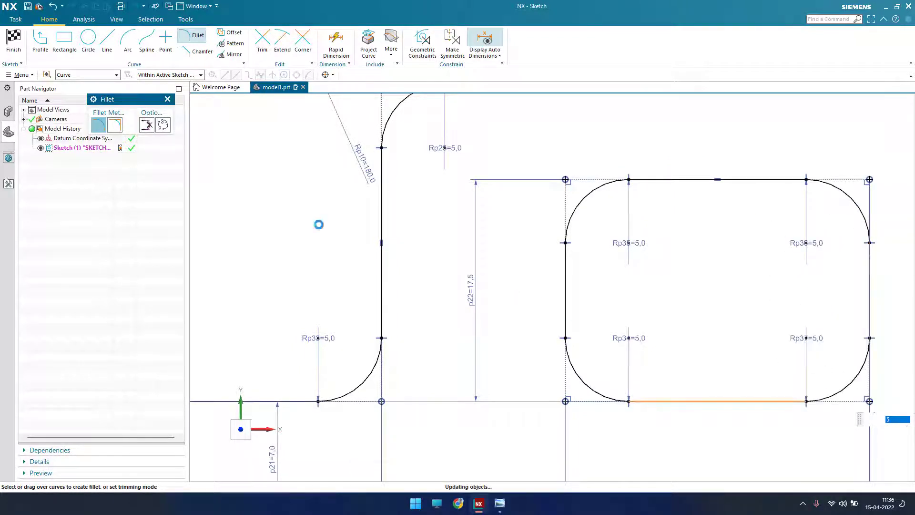
left_click(169, 100)
scroll(657, 271, "down", 4)
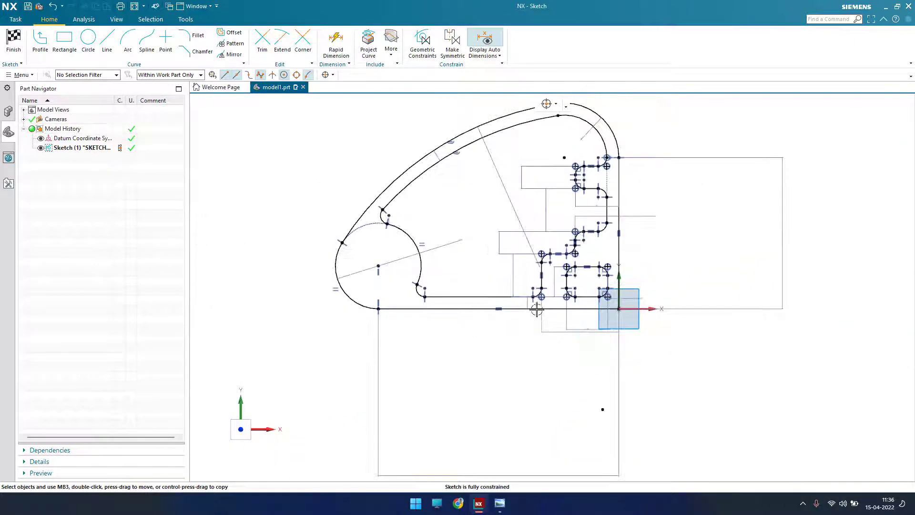
scroll(538, 310, "up", 2)
scroll(648, 339, "down", 1)
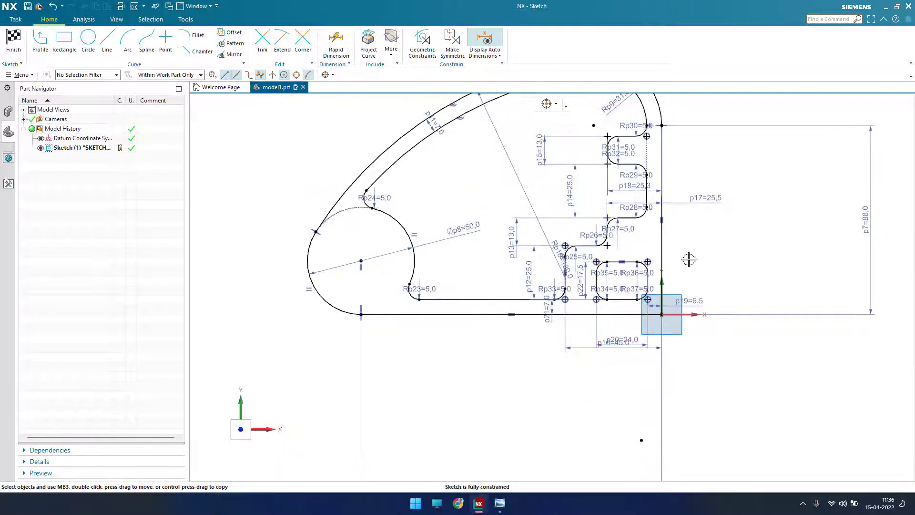
middle_click_drag(735, 232, 739, 278, "shift")
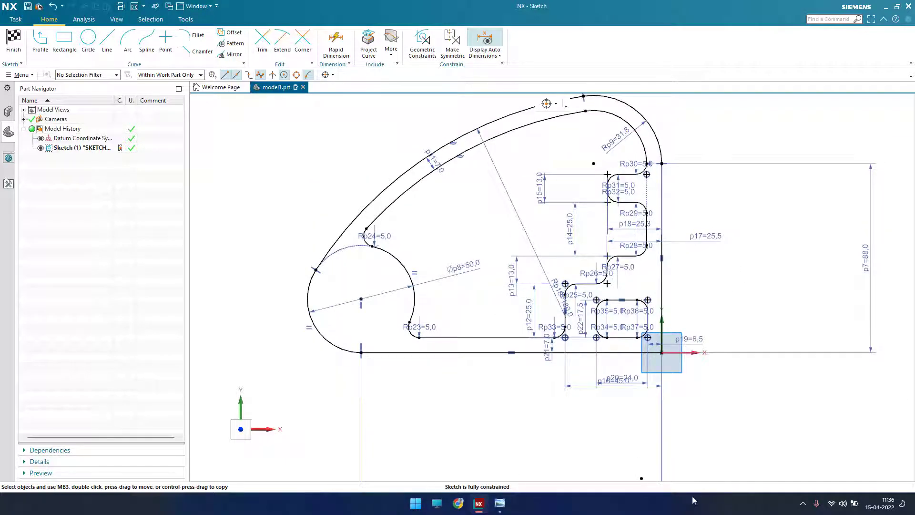
Step: Switch to the reference drawing in Windows Photo Viewer and examine the hole and boss diameters and positions, then return to NX
left_click(500, 503)
scroll(504, 307, "down", 2)
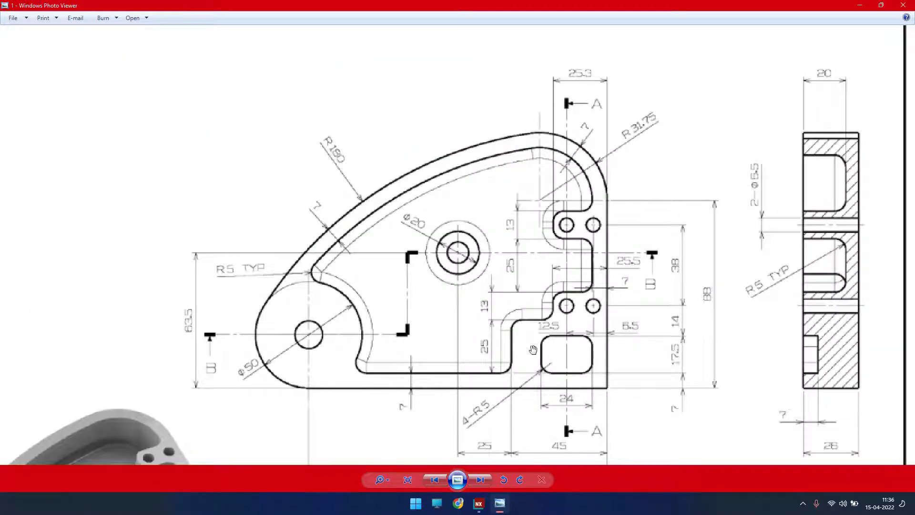
left_click_drag(533, 349, 525, 296)
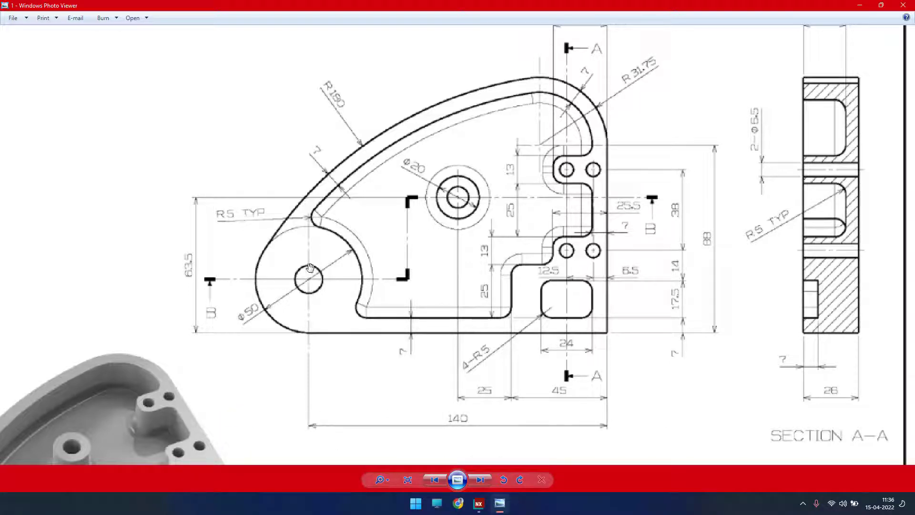
left_click_drag(302, 299, 315, 131)
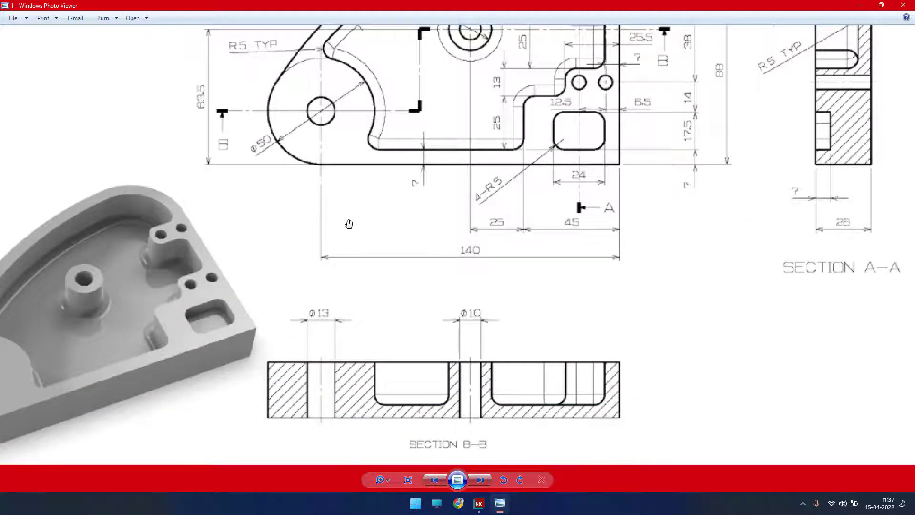
mouse_move(349, 218)
left_mouse_down()
mouse_move(335, 342)
mouse_move(366, 306)
left_mouse_up()
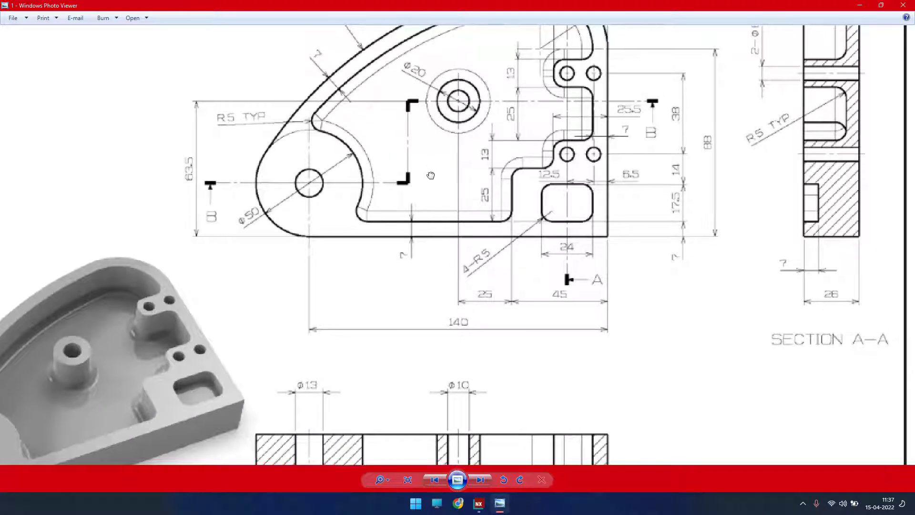
left_click_drag(432, 141, 432, 173)
left_click_drag(427, 207, 426, 248)
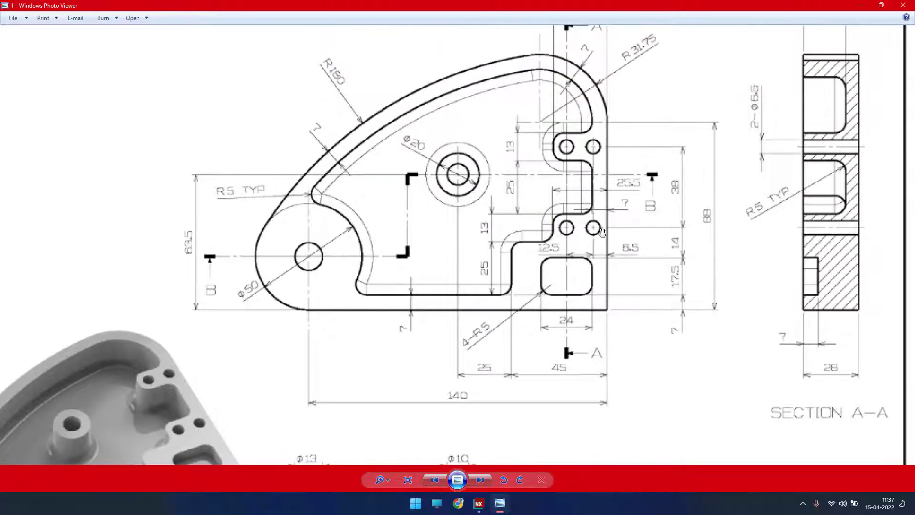
scroll(590, 273, "down", 2)
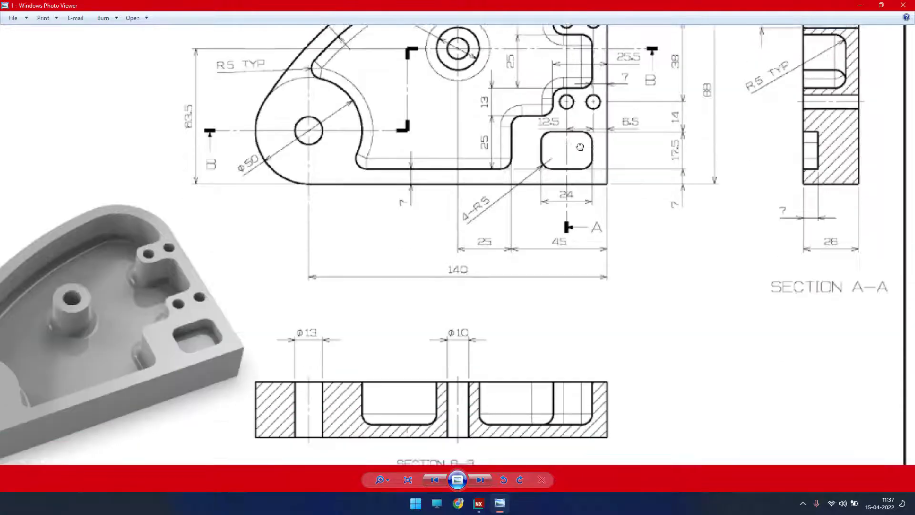
scroll(768, 305, "up", 2)
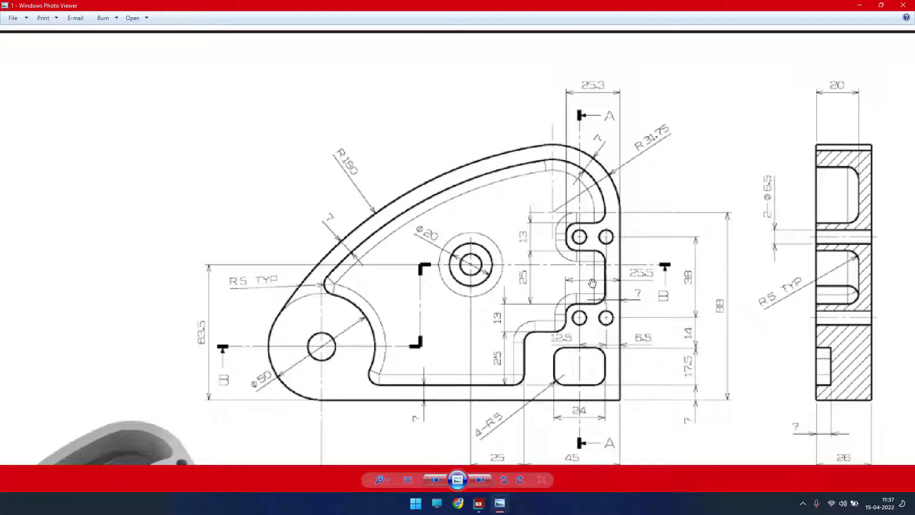
left_click(861, 6)
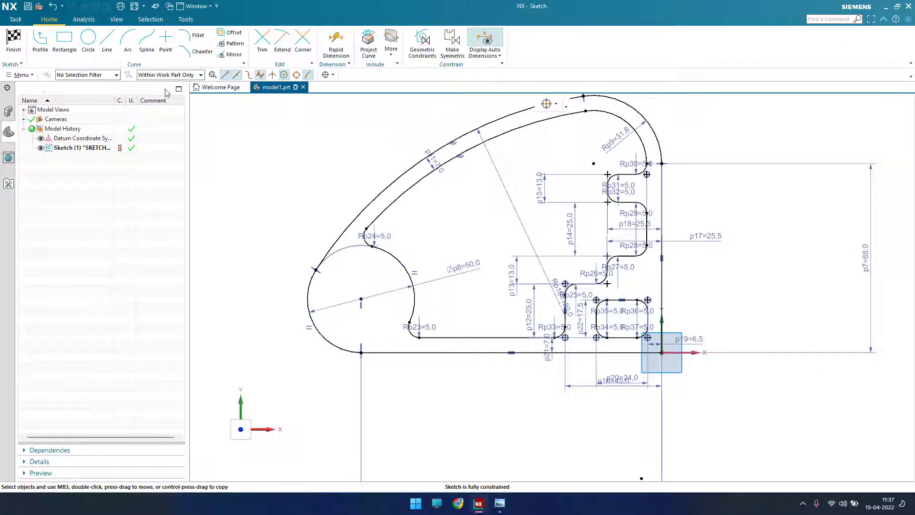
Step: Sketch a circle about 25 mm in diameter, concentric with the 50 mm rounded end of the profile
left_click(88, 38)
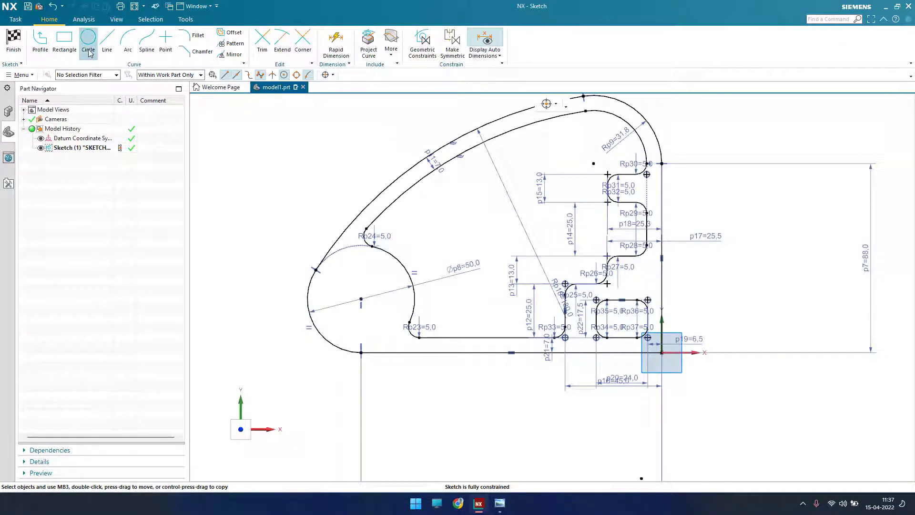
left_click(362, 299)
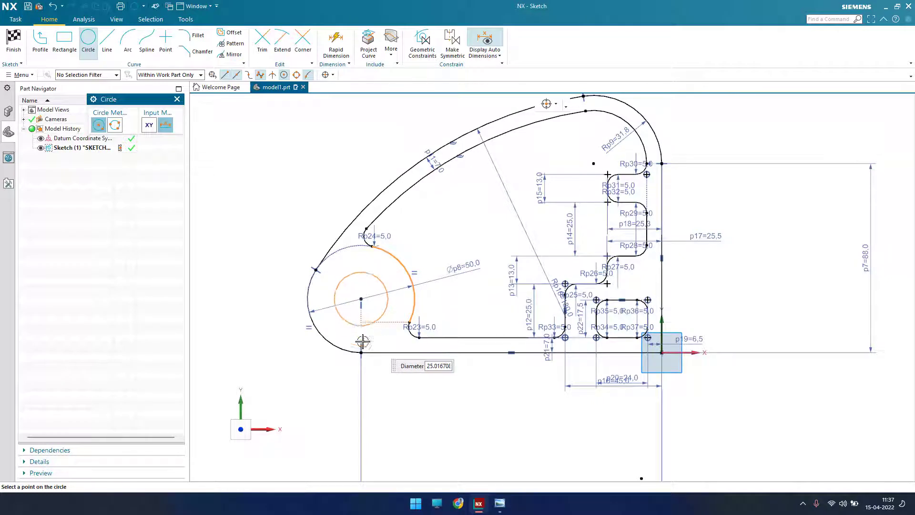
left_click(346, 321)
key("Escape")
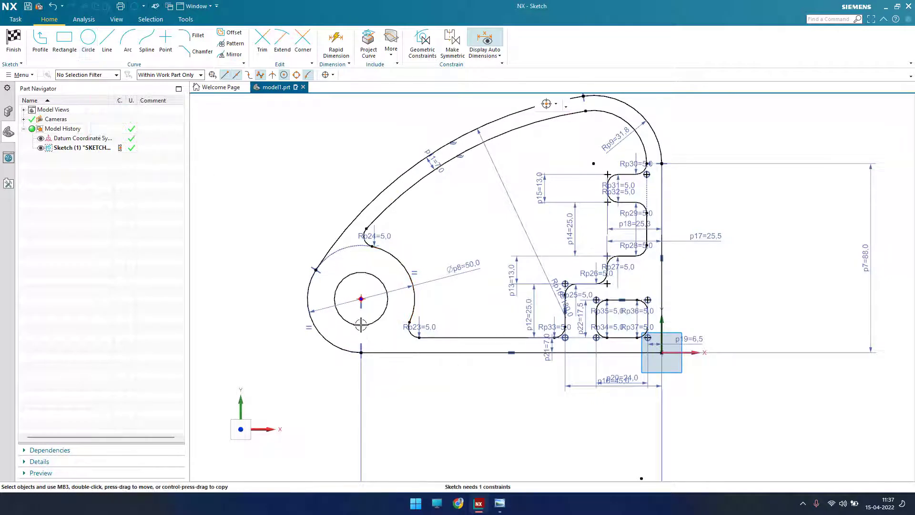
Step: Dimension the new circle inside the rounded end to a diameter of 13 mm
key("d")
left_click(371, 323)
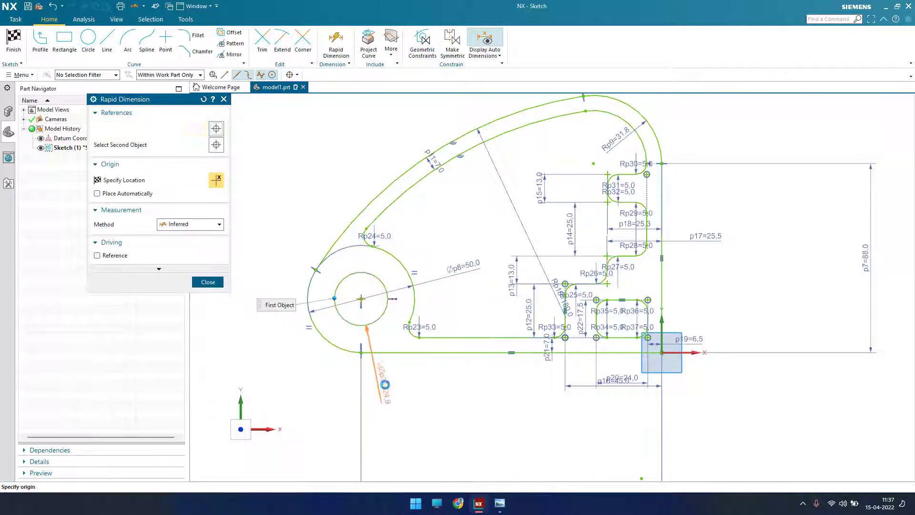
left_click(400, 424)
type("13")
key("Return")
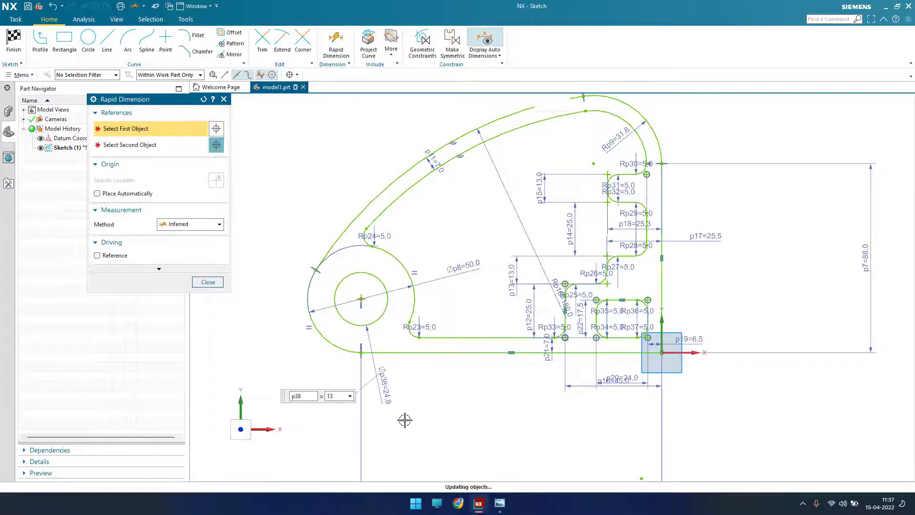
key("Escape")
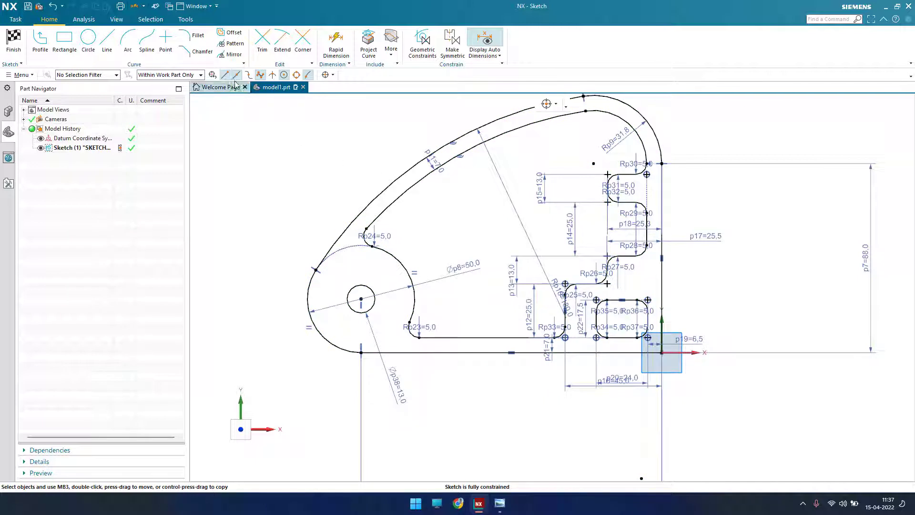
Step: Sketch two concentric circles of 10 mm and 20 mm diameter in the open area inside the inner profile
left_click(94, 46)
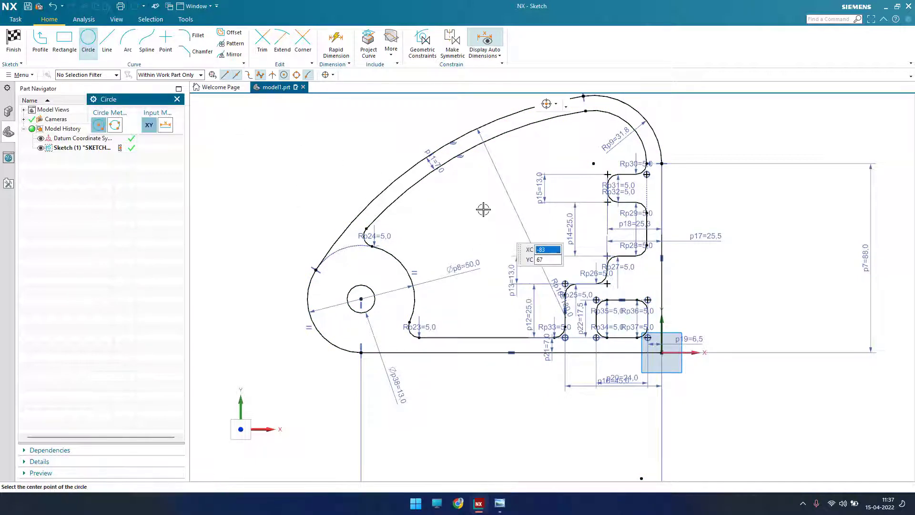
left_click(483, 208)
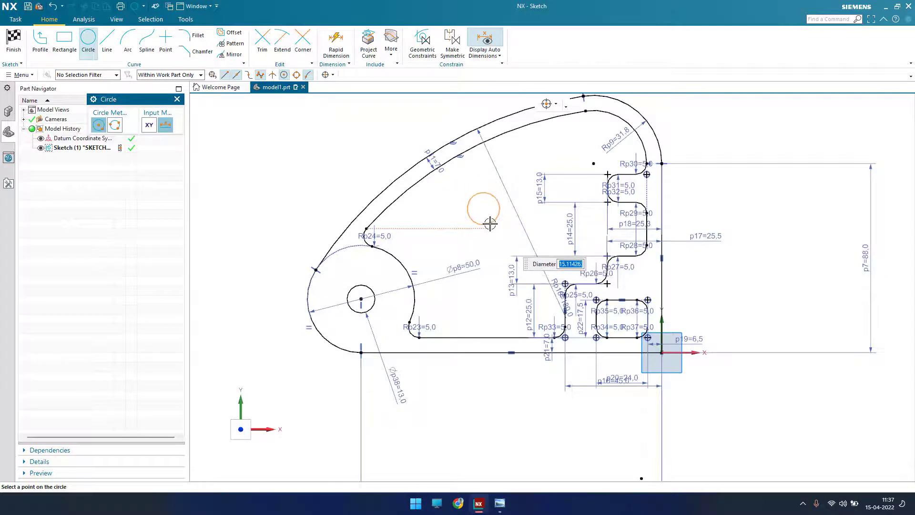
type("10")
key("Return")
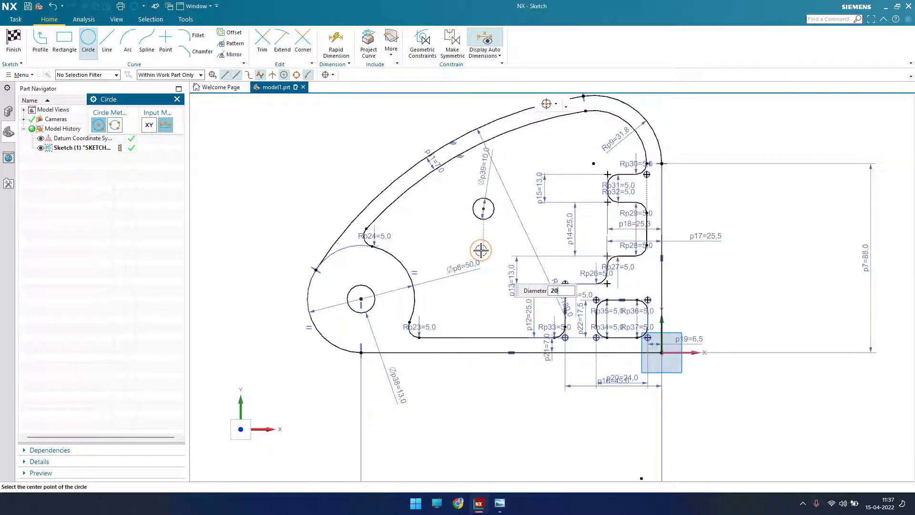
type("20")
left_click(483, 209)
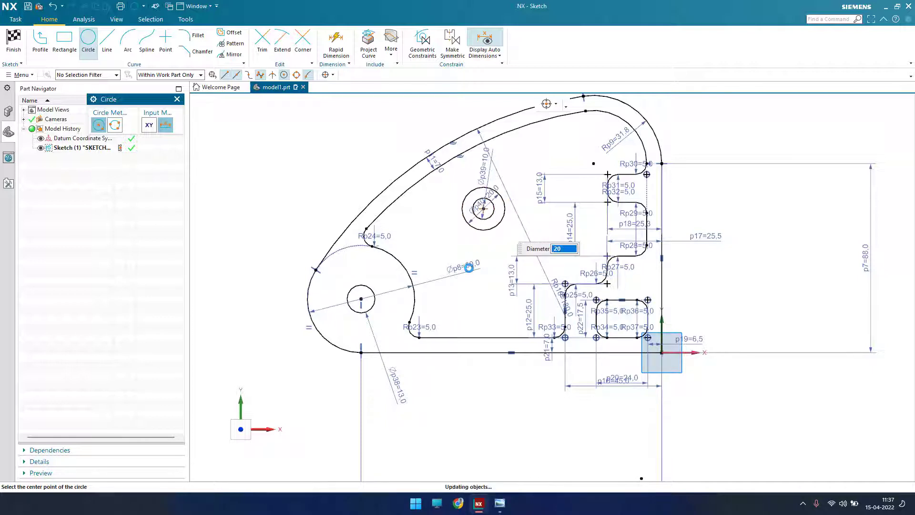
key("Escape")
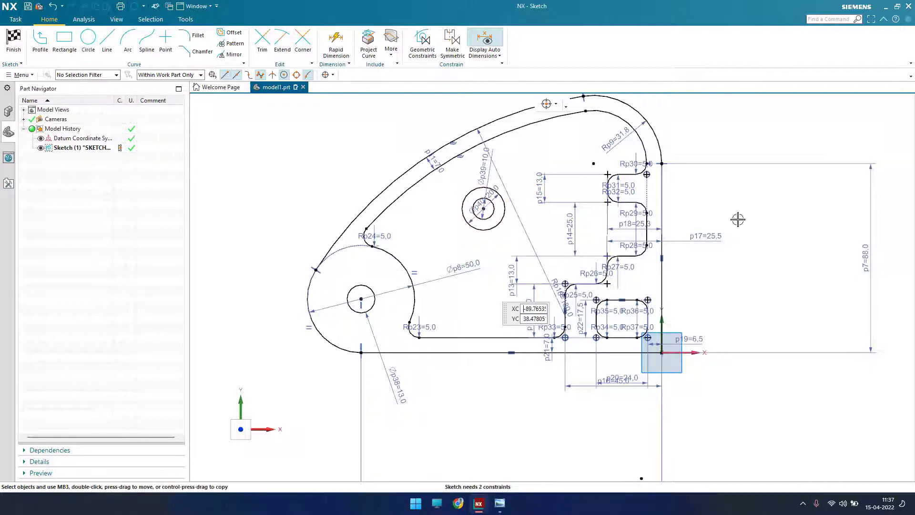
Step: Check the boss position in the reference drawing, and dimension the concentric circles' centre horizontally from the sketch origin as 45+25 mm
left_click(499, 503)
scroll(519, 295, "up", 3)
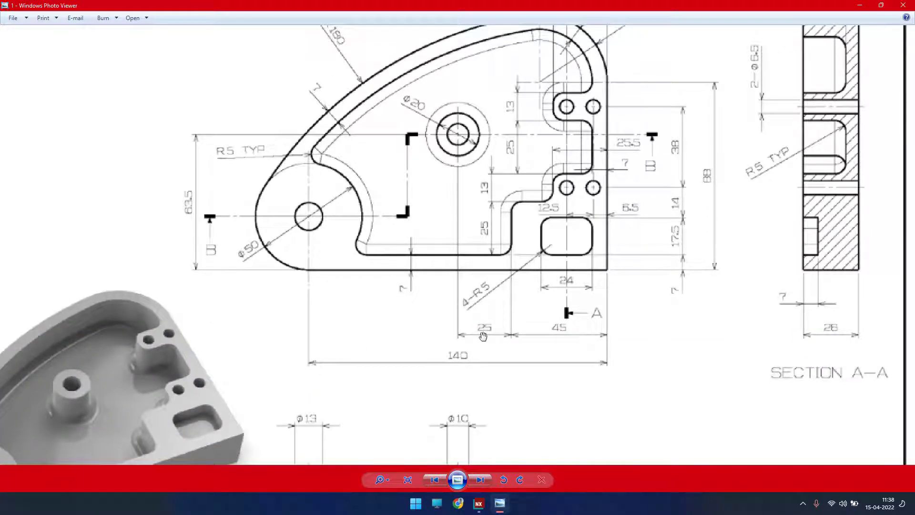
left_click_drag(464, 273, 470, 310)
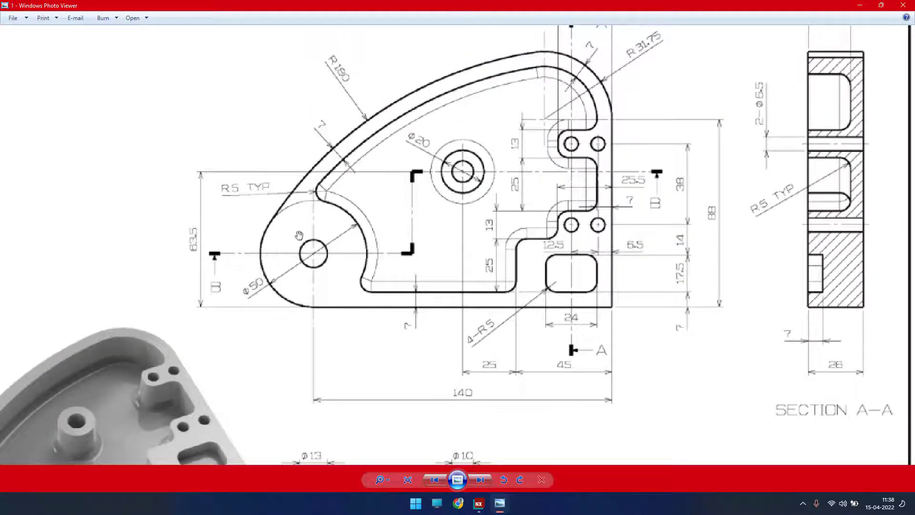
left_click(859, 6)
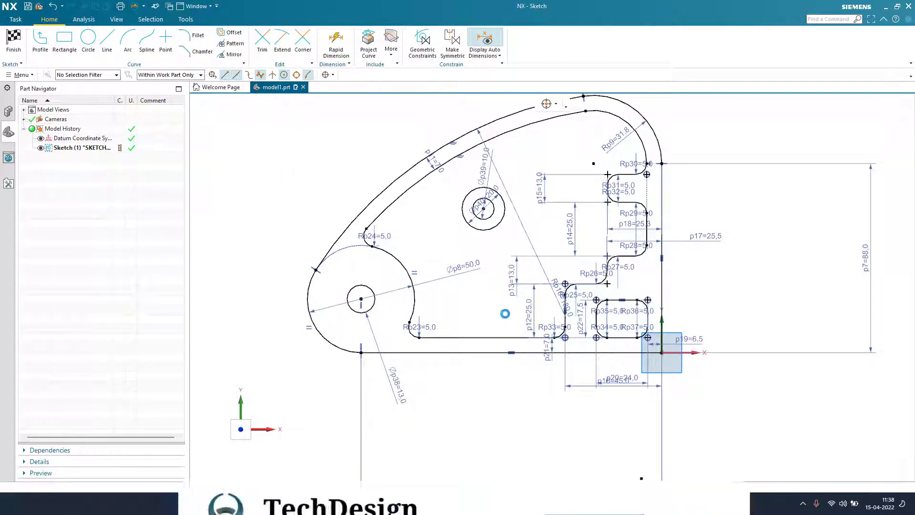
key("d")
left_click(483, 208)
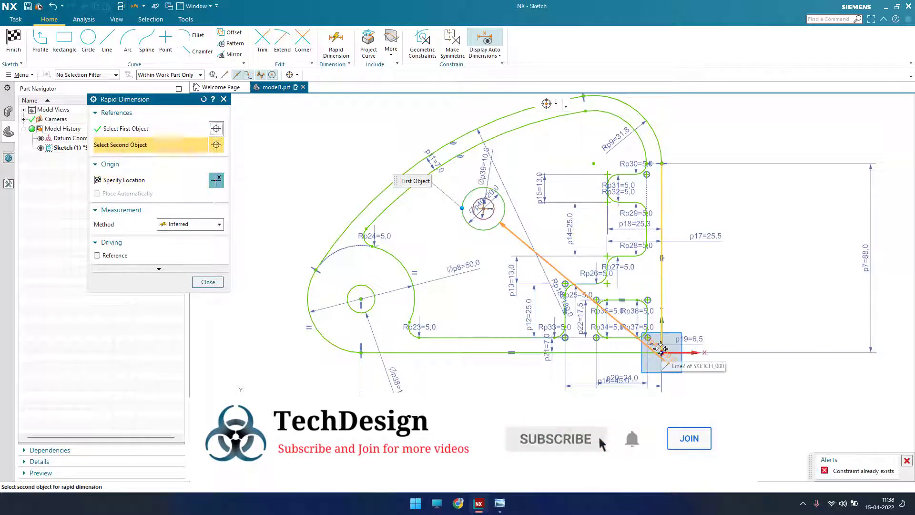
left_click(661, 352)
left_click(633, 443)
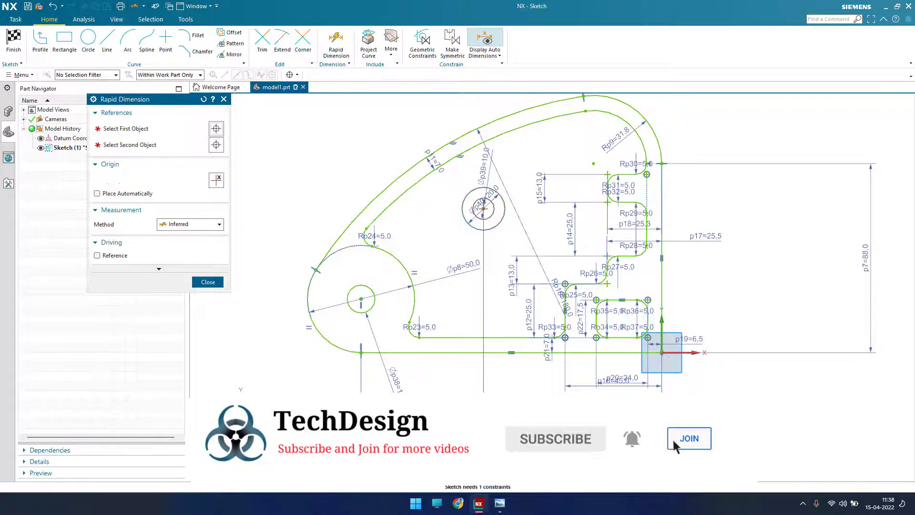
type("45+2")
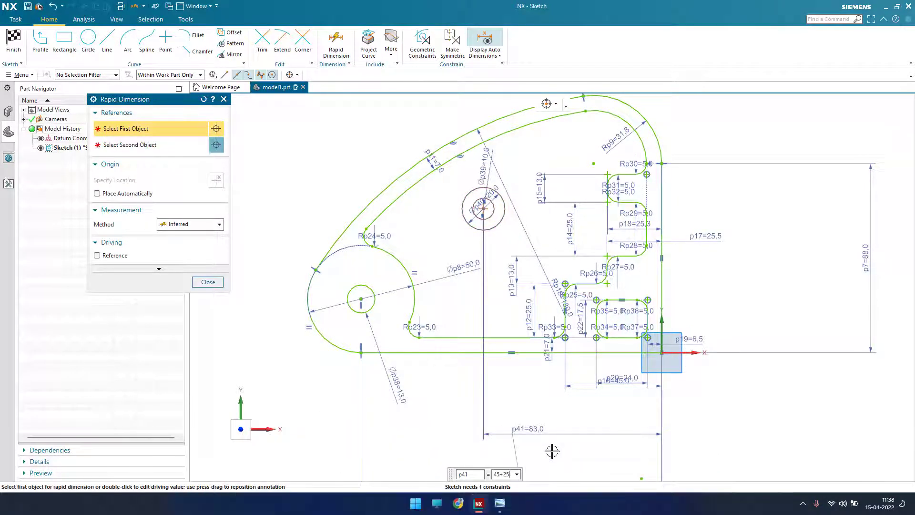
type("5")
key("Return")
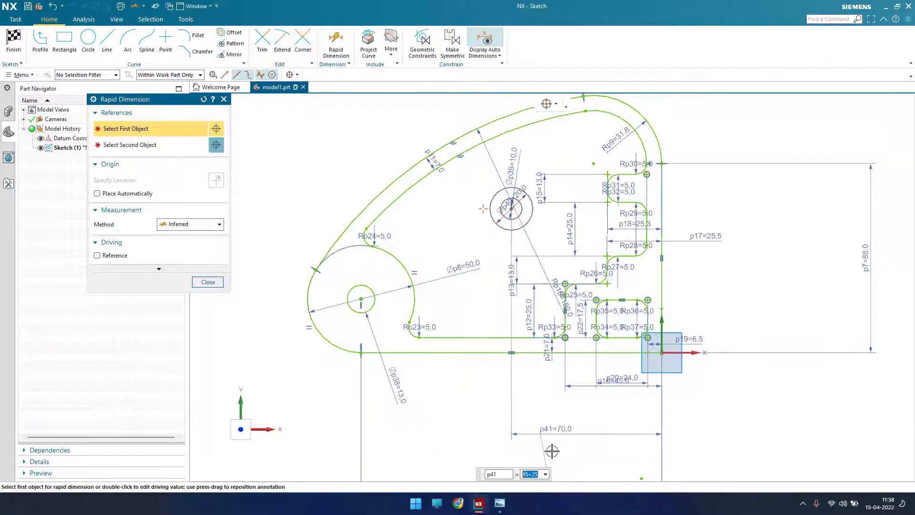
Step: Dimension the vertical distance from the concentric circles' centre to the sketch origin as 63.5 mm and close Rapid Dimension
left_click(512, 209)
left_click(661, 352)
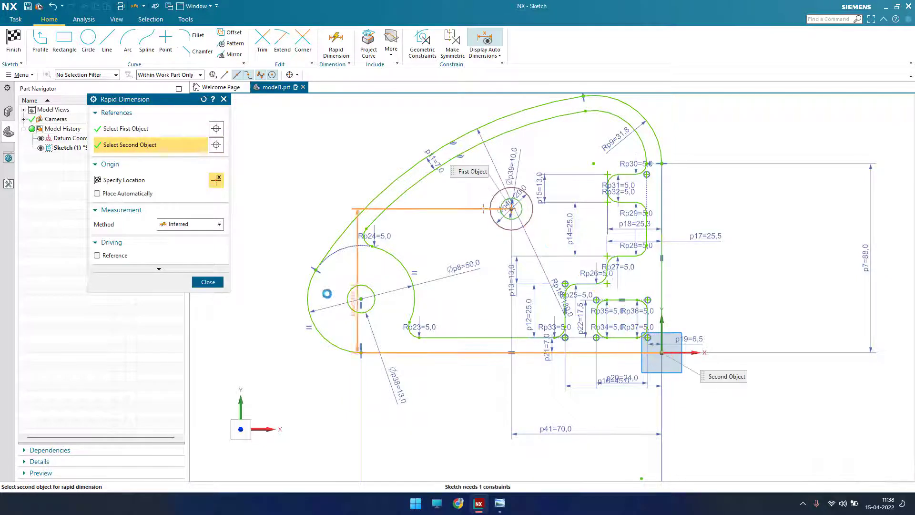
left_click(271, 294)
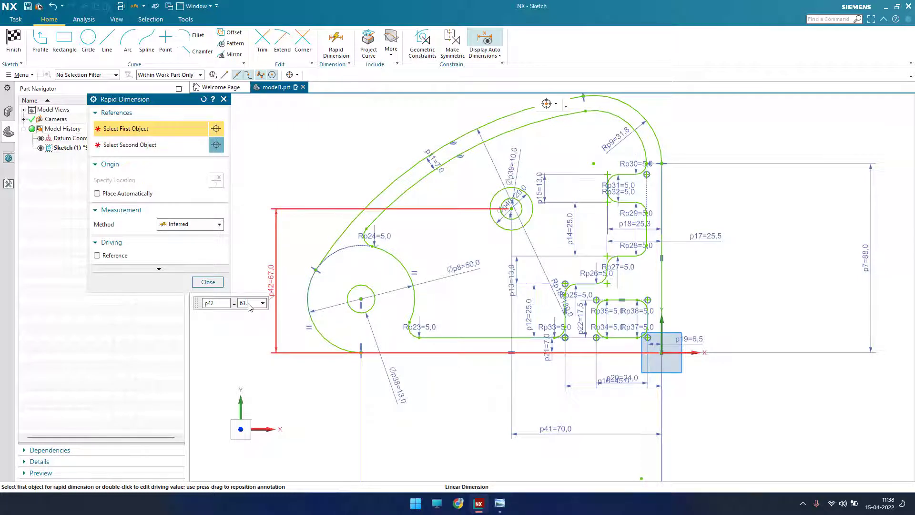
key("Return")
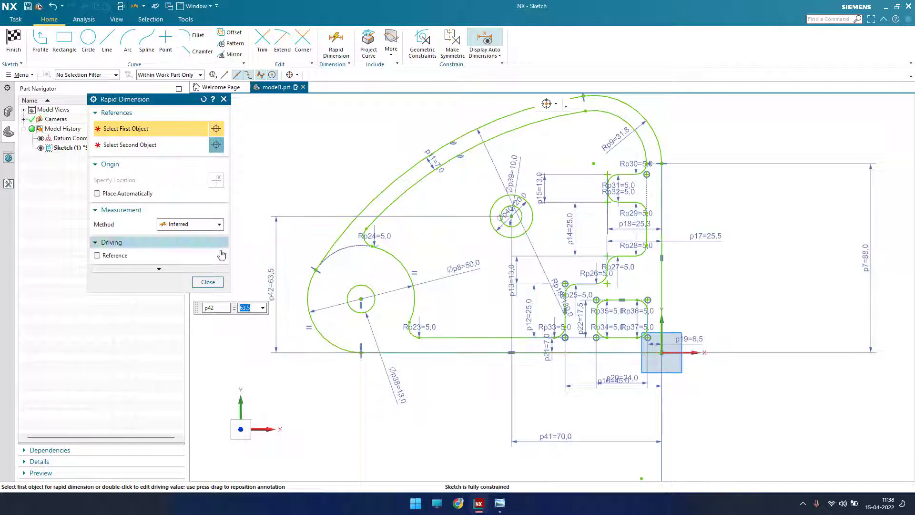
left_click(208, 282)
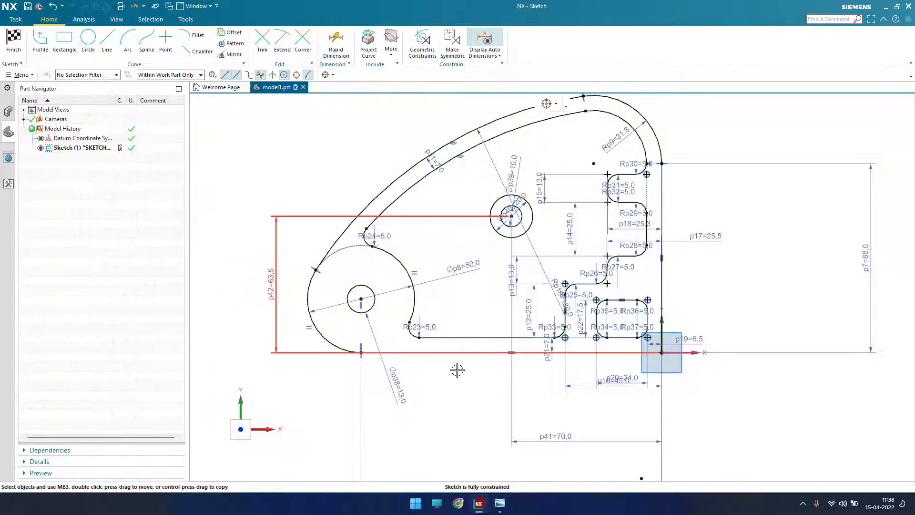
scroll(457, 370, "down", 2)
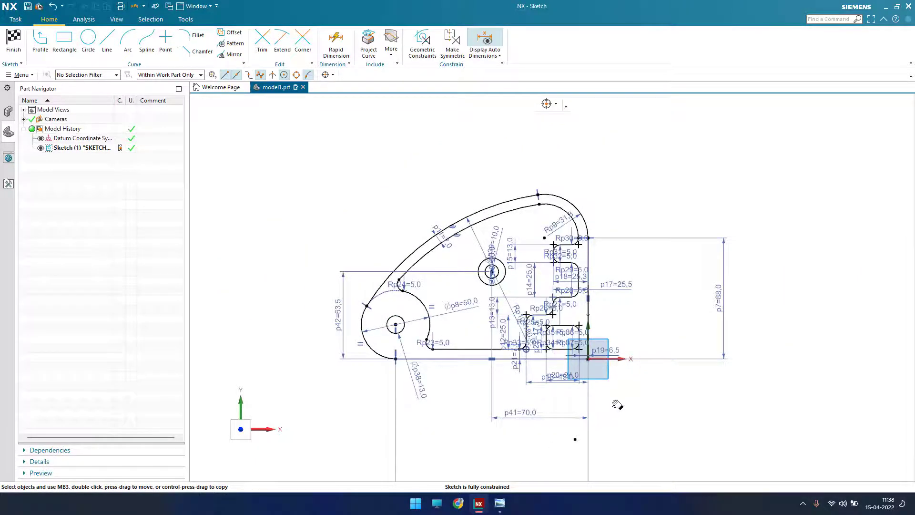
Step: Check the small holes in the reference drawing, and sketch two 6.5 mm diameter circles side by side in the inner profile's upper lobe
scroll(578, 359, "up", 4)
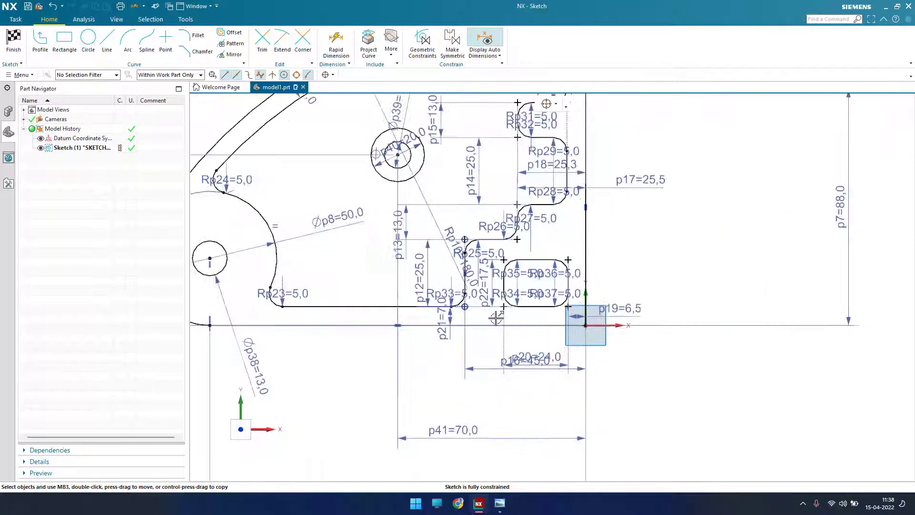
left_click(499, 507)
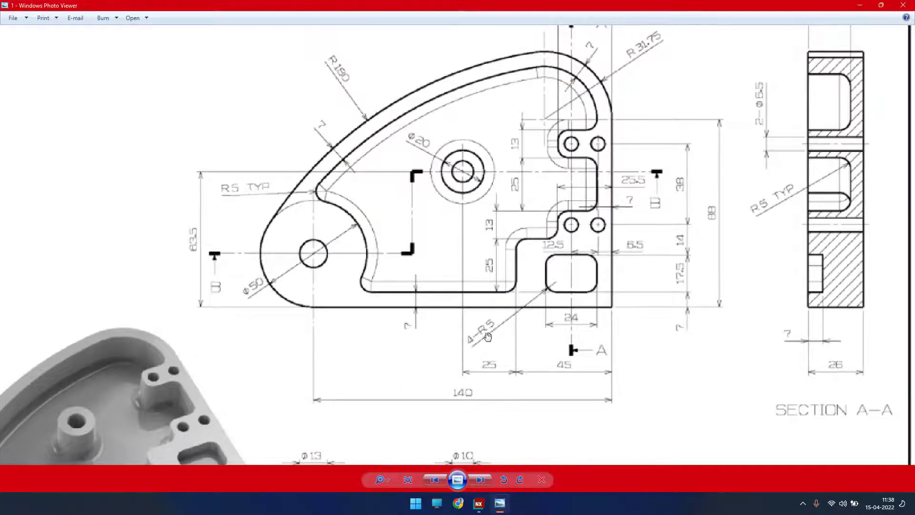
mouse_move(487, 339)
left_mouse_down()
mouse_move(376, 257)
mouse_move(357, 337)
left_mouse_up()
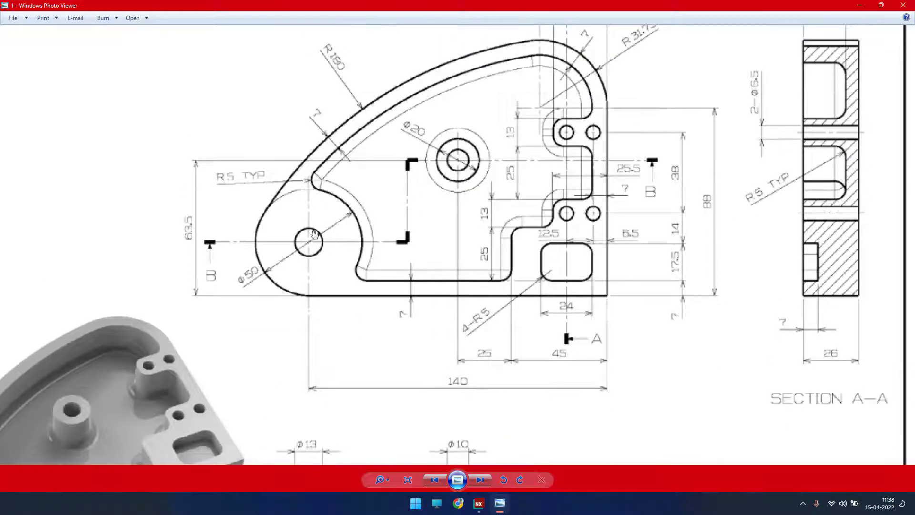
left_click_drag(509, 169, 571, 238)
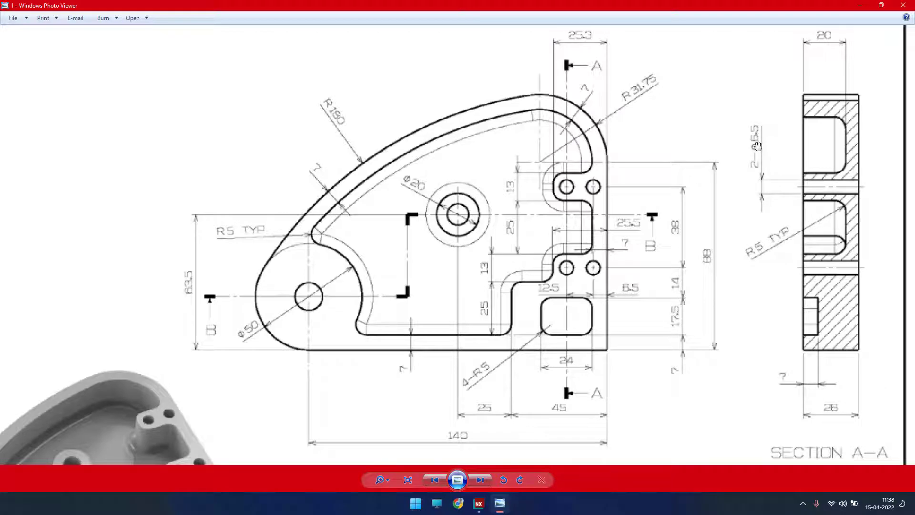
left_click(860, 6)
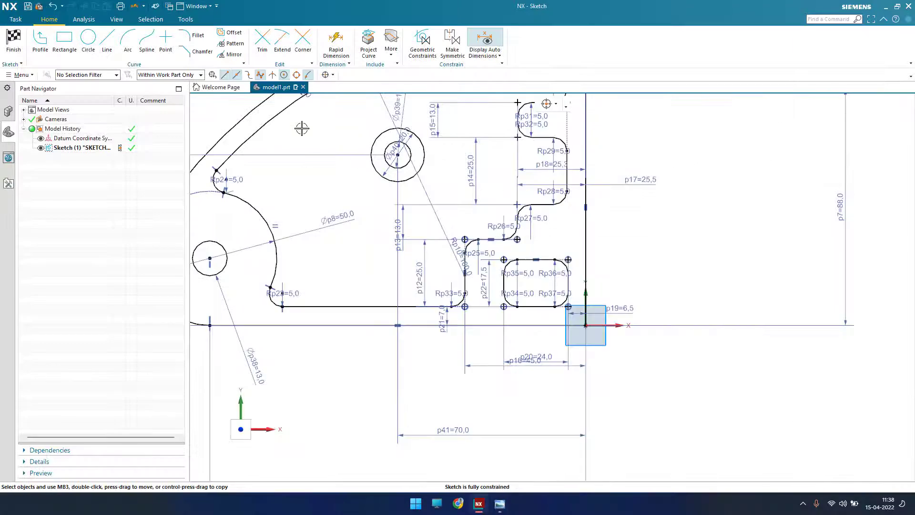
key("o")
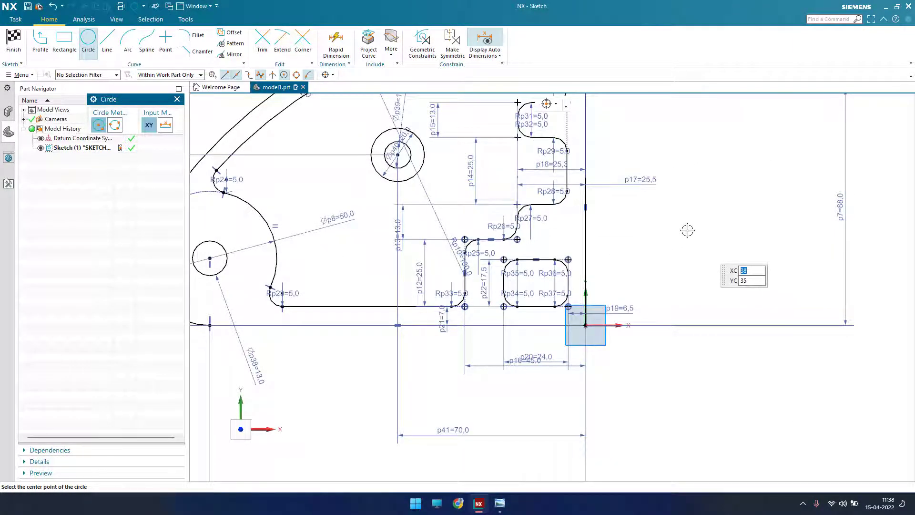
scroll(563, 188, "up", 4)
scroll(565, 188, "down", 4)
scroll(566, 188, "up", 3)
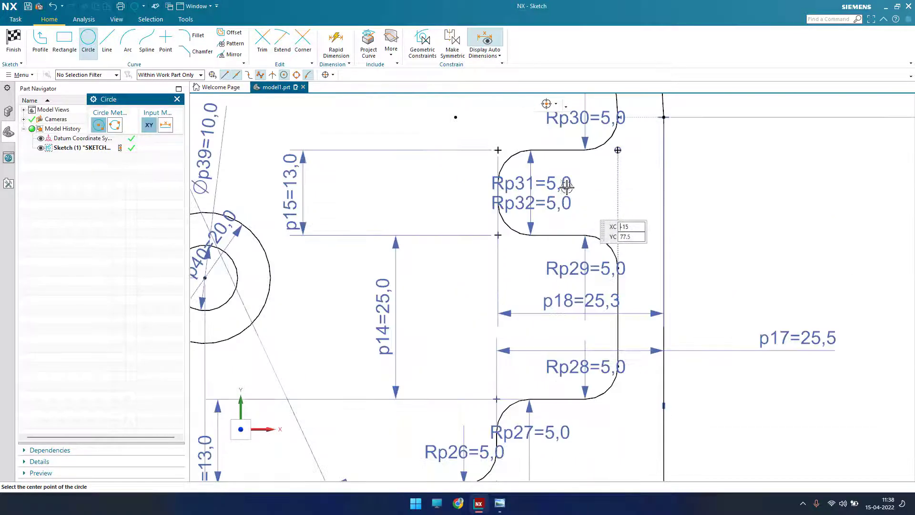
scroll(566, 187, "up", 1)
left_click(585, 198)
type("6")
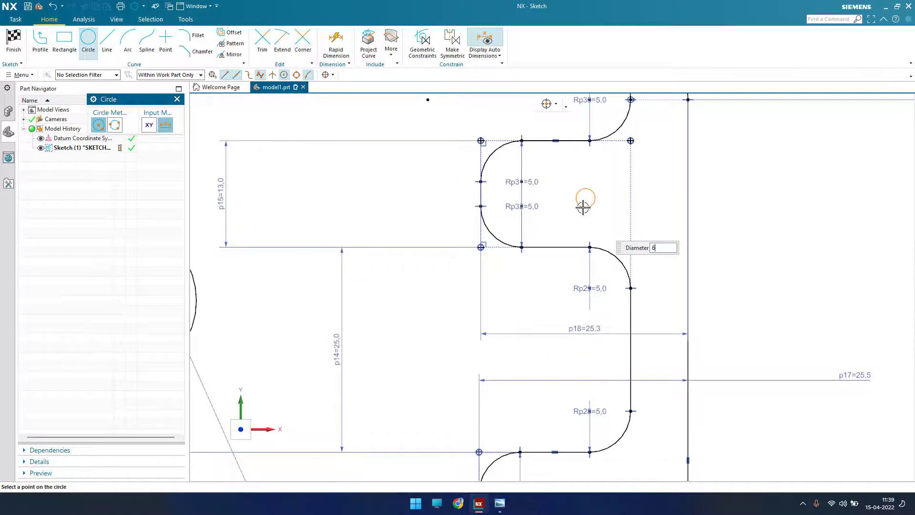
type(".5")
key("Return")
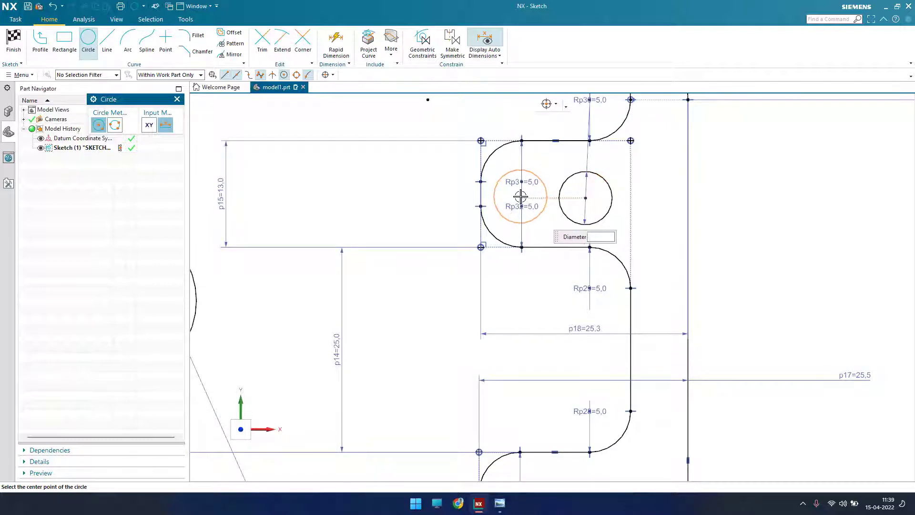
left_click(521, 196)
scroll(582, 159, "down", 3)
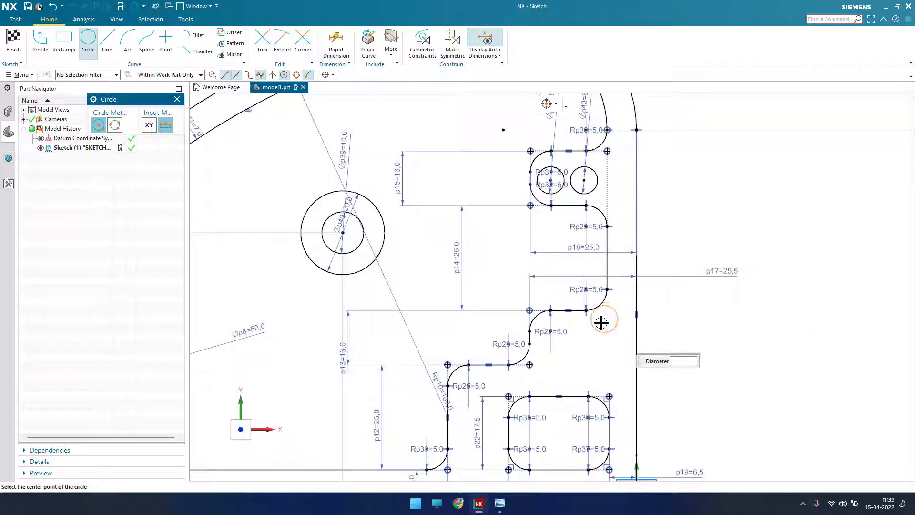
Step: Sketch two more 6.5 mm diameter circles side by side above the rounded rectangle, checking their location in the reference drawing
left_click(499, 504)
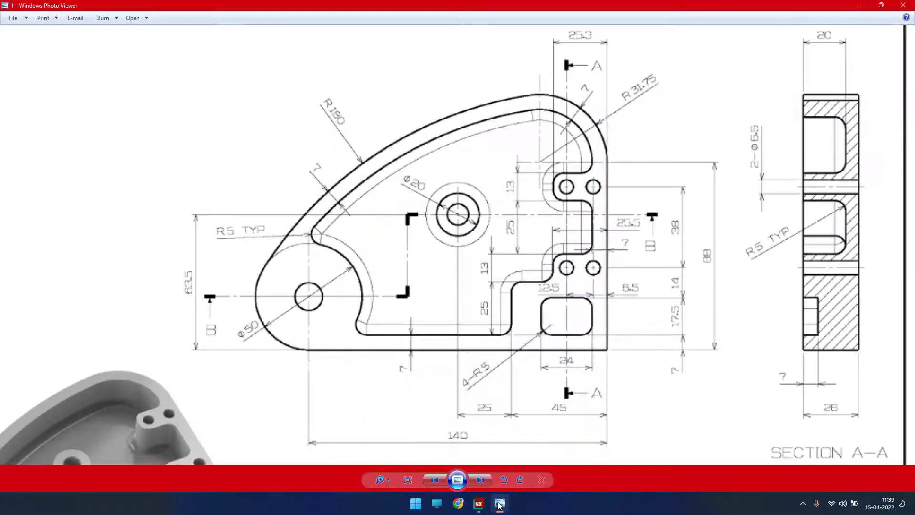
left_click(500, 504)
scroll(582, 362, "up", 6)
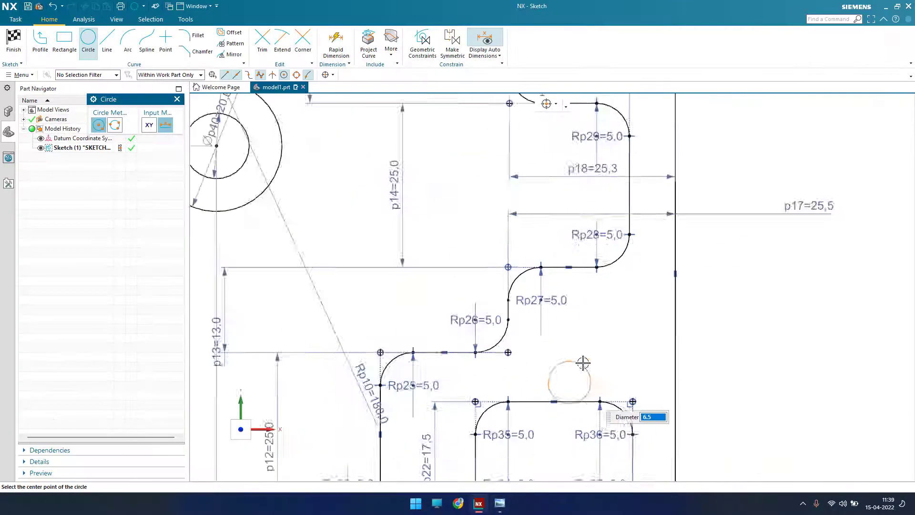
left_click(530, 285)
key("Escape")
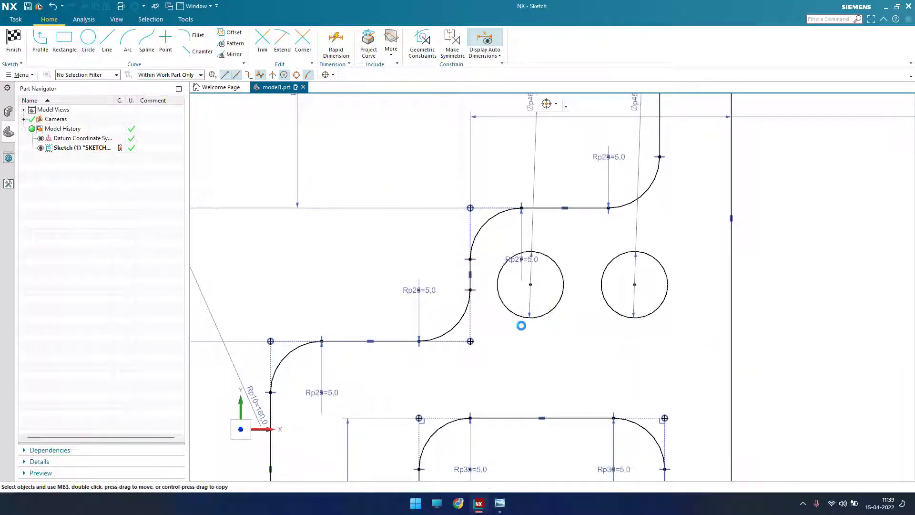
Step: Apply Vertical Alignment constraints between the centres of each upper 6.5 mm circle and the one below it
scroll(521, 325, "down", 5)
left_click(422, 43)
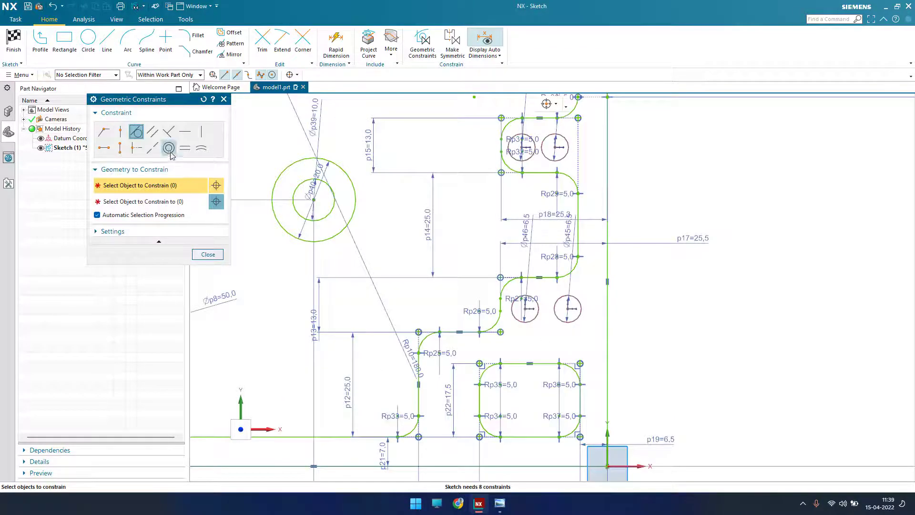
left_click(120, 148)
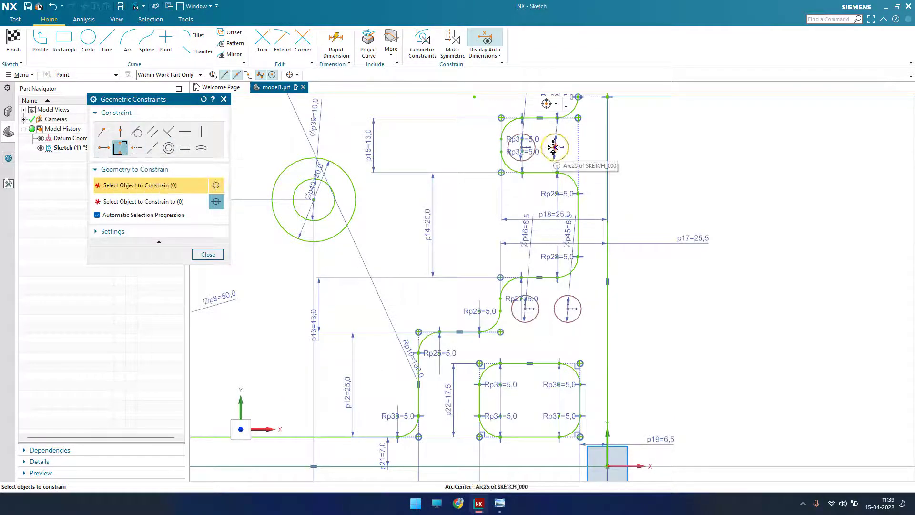
left_click(554, 147)
left_click(571, 309)
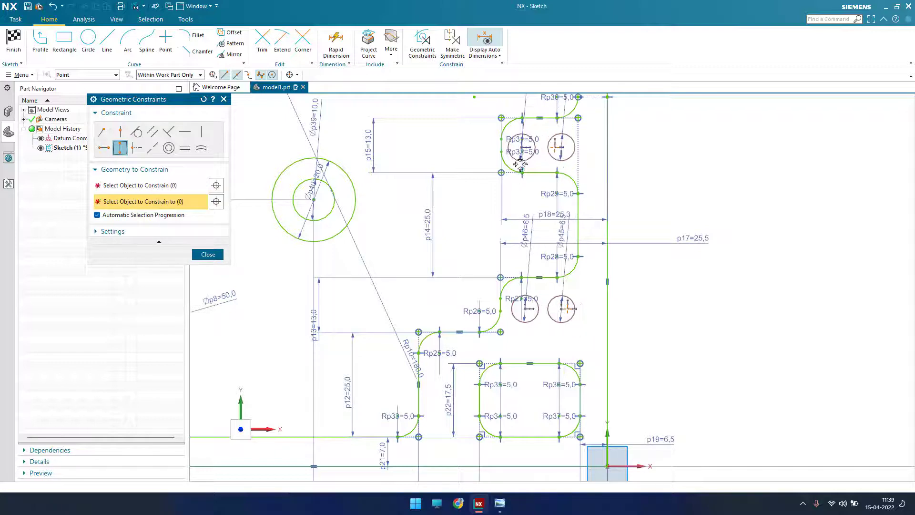
left_click(521, 148)
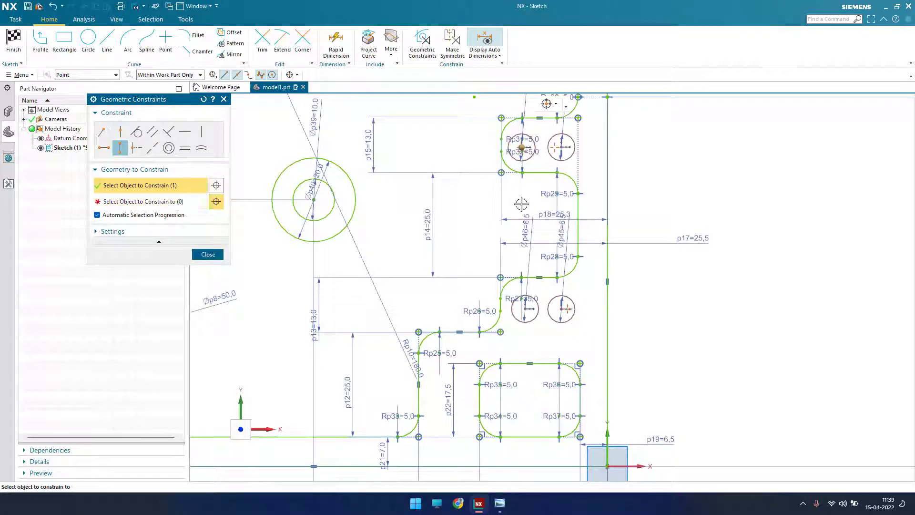
left_click(525, 309)
Step: Apply Horizontal Alignment constraints between the centres of the lower and the upper pair of 6.5 mm circles, and close Geometric Constraints
left_click(103, 147)
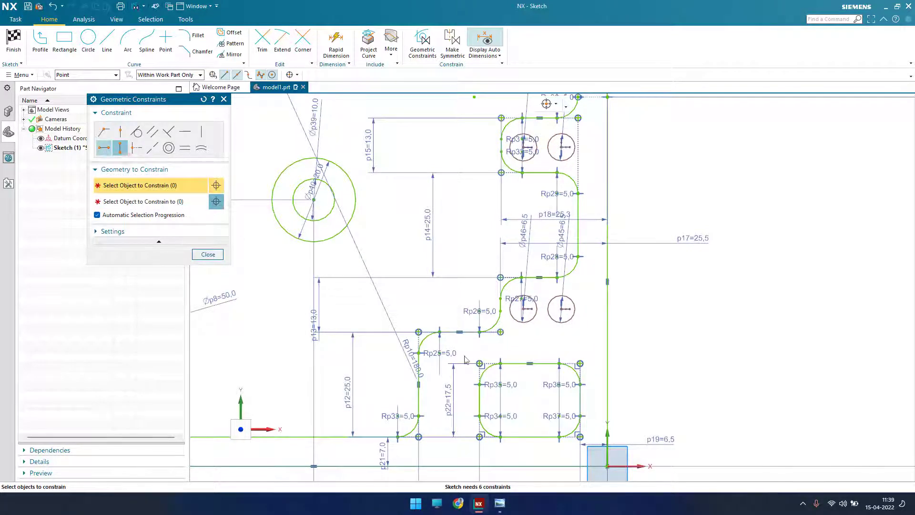
left_click(524, 309)
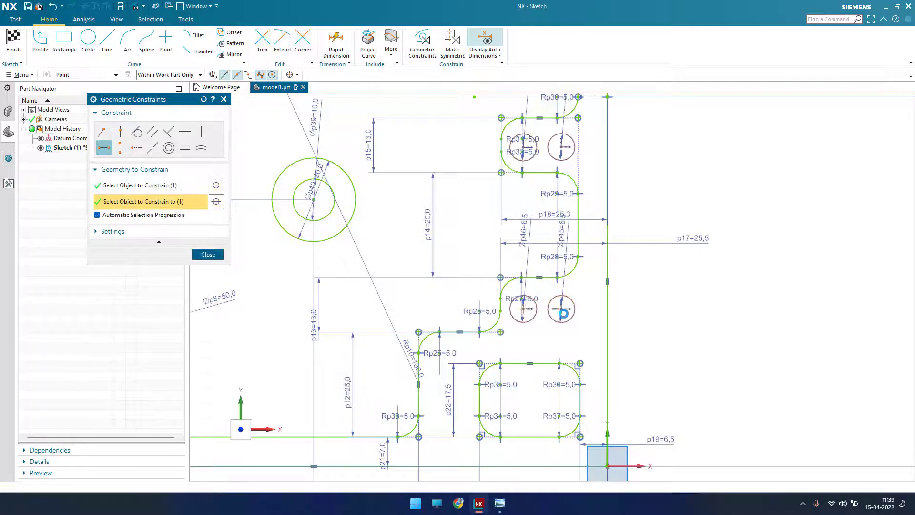
left_click(563, 311)
left_click(523, 148)
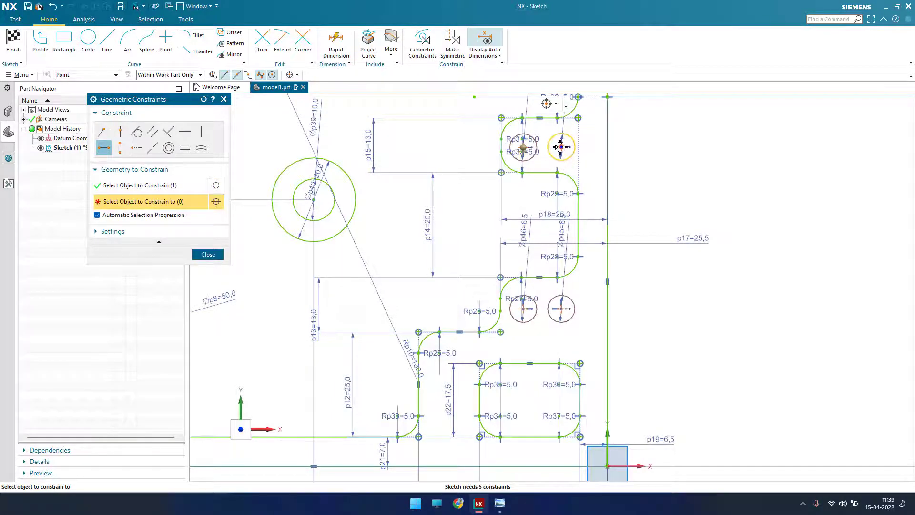
left_click(562, 146)
left_click(207, 255)
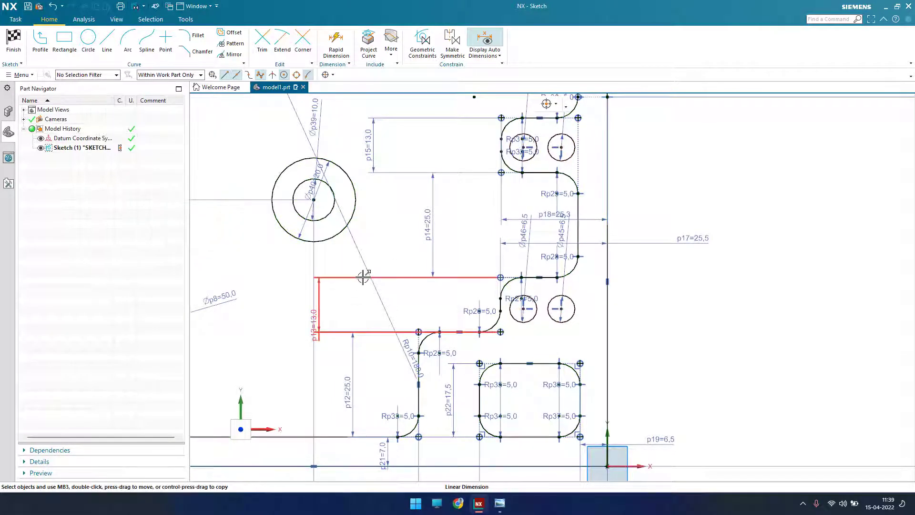
Step: Check the small holes' spacing in the reference drawing, and dimension the horizontal distance between the lower circles as 12.5 mm
left_click(498, 504)
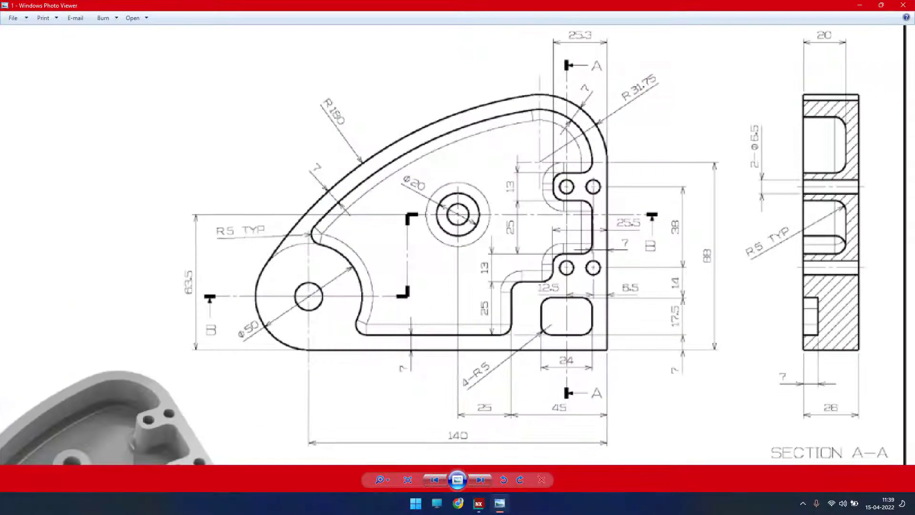
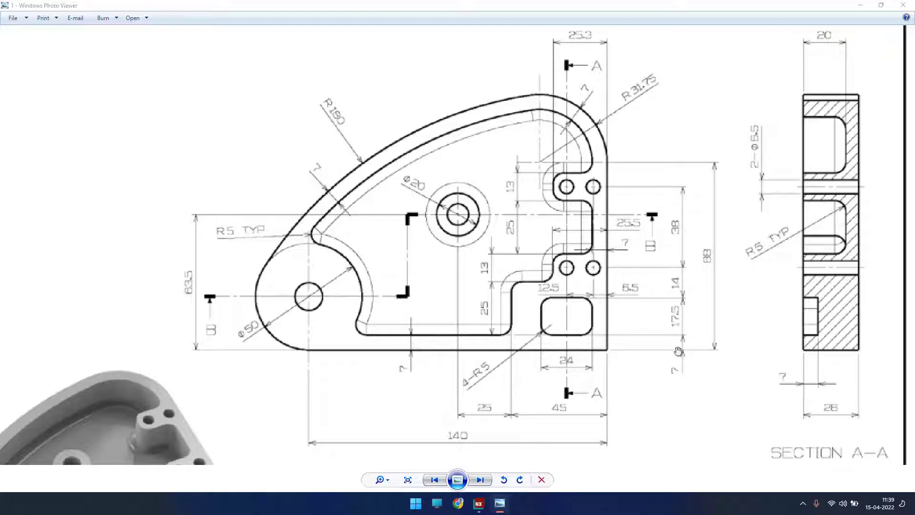
left_click(862, 5)
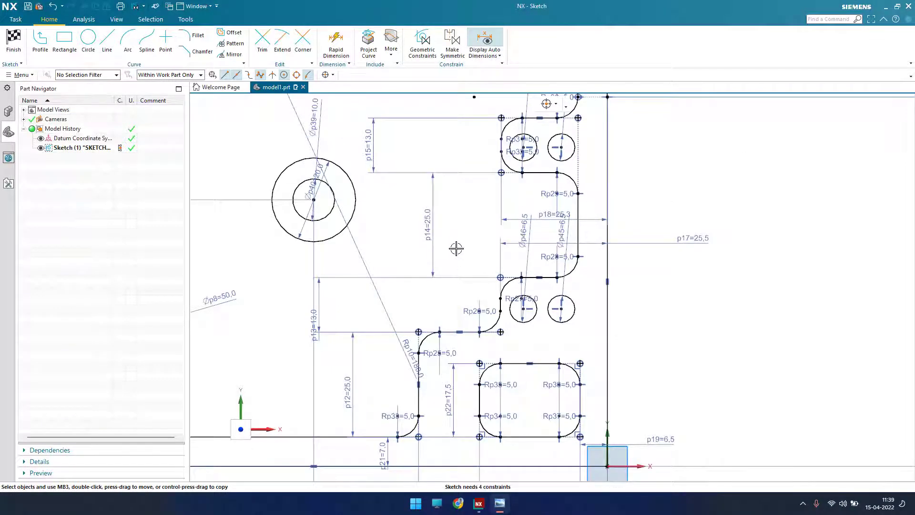
key("d")
left_click(510, 308)
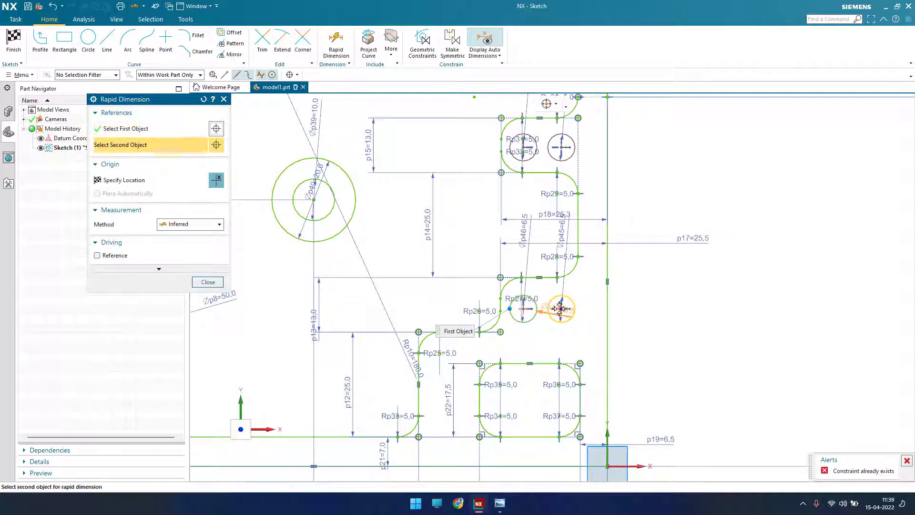
left_click(560, 309)
left_click(515, 337)
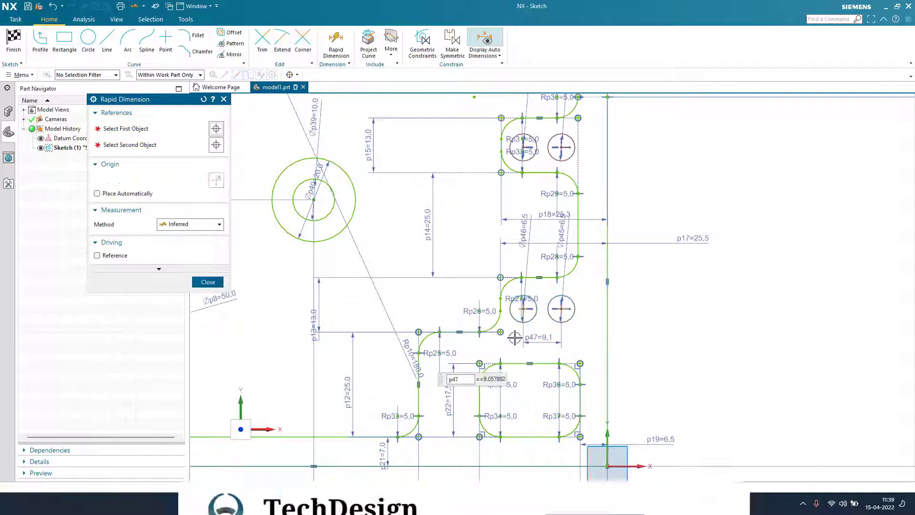
type("12.5")
key("Return")
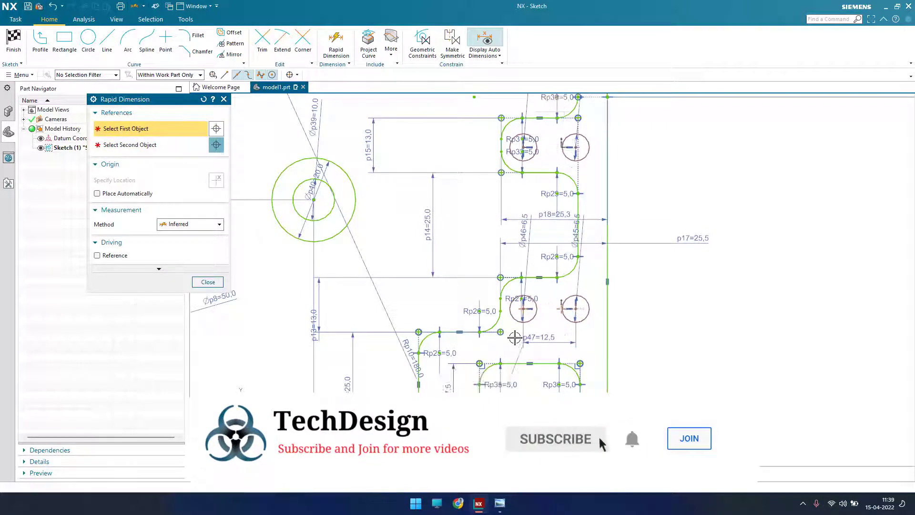
Step: Dimension the vertical distance from the lower right circle's centre to the sketch origin as 7+17.5+14 mm and close Rapid Dimension
left_click(589, 310)
left_click(610, 468)
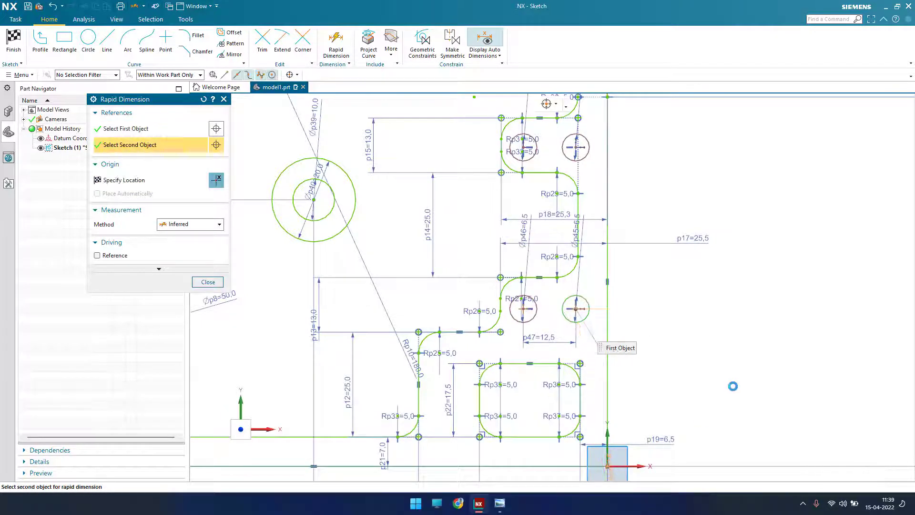
left_click(715, 376)
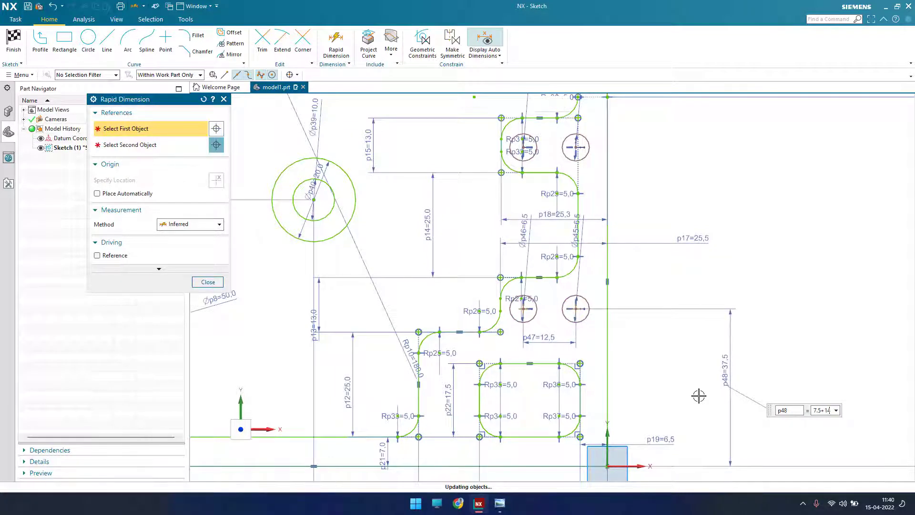
key("Return")
left_click(208, 282)
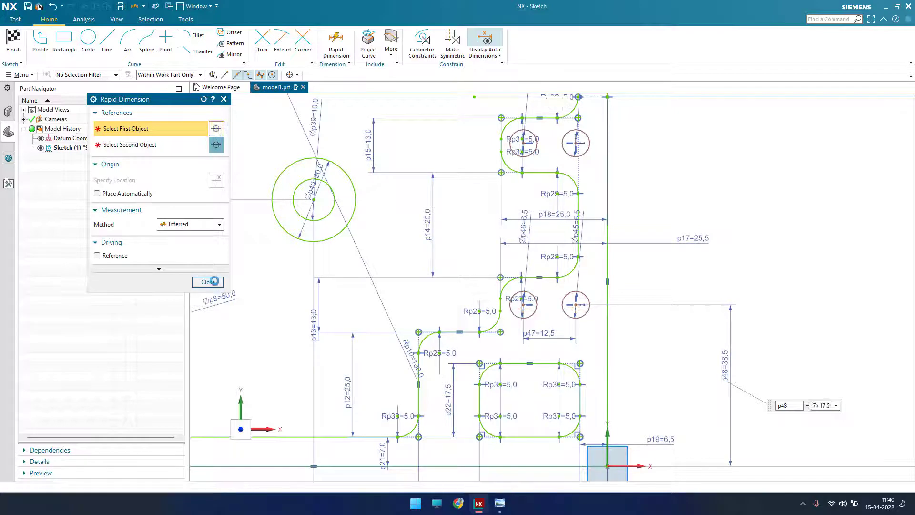
Step: Check the holes' vertical spacing in the reference drawing, and dimension the distance between the two right 6.5 mm circles' centres as 38 mm
left_click(500, 503)
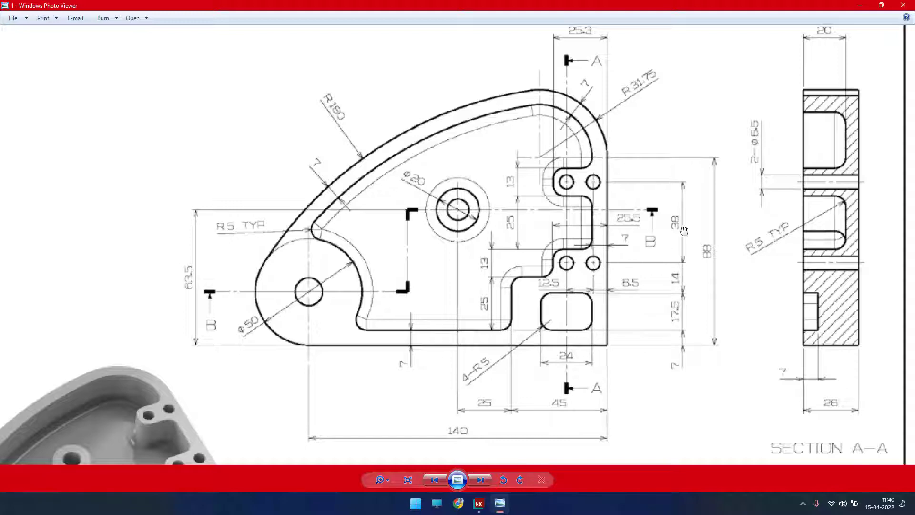
left_click(862, 6)
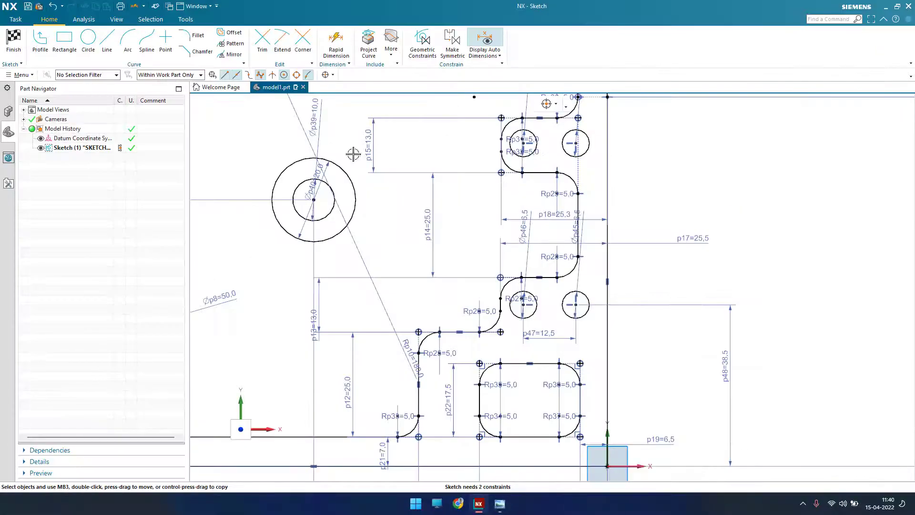
key("d")
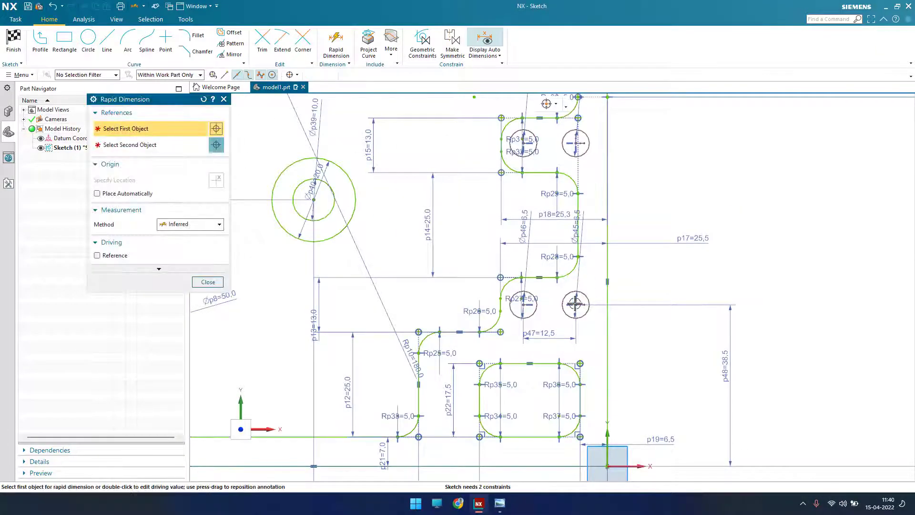
left_click(563, 304)
left_click(577, 143)
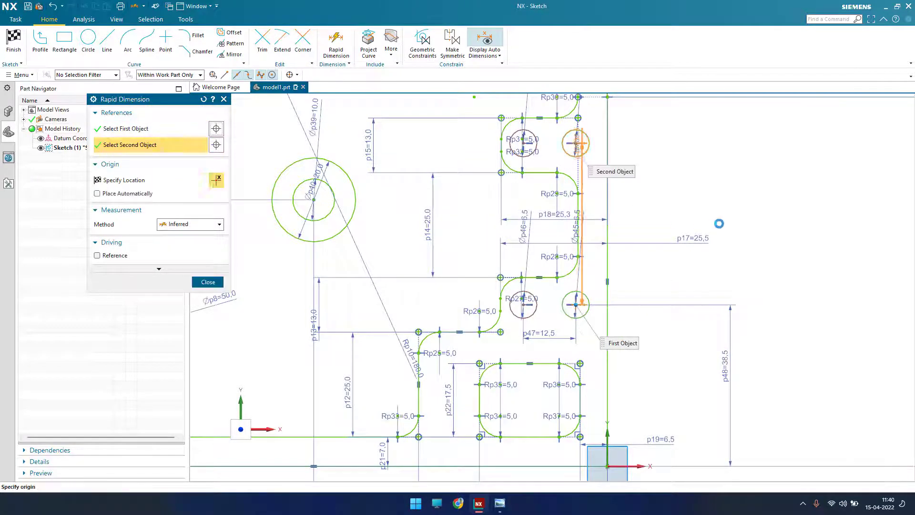
left_click(733, 268)
type("3")
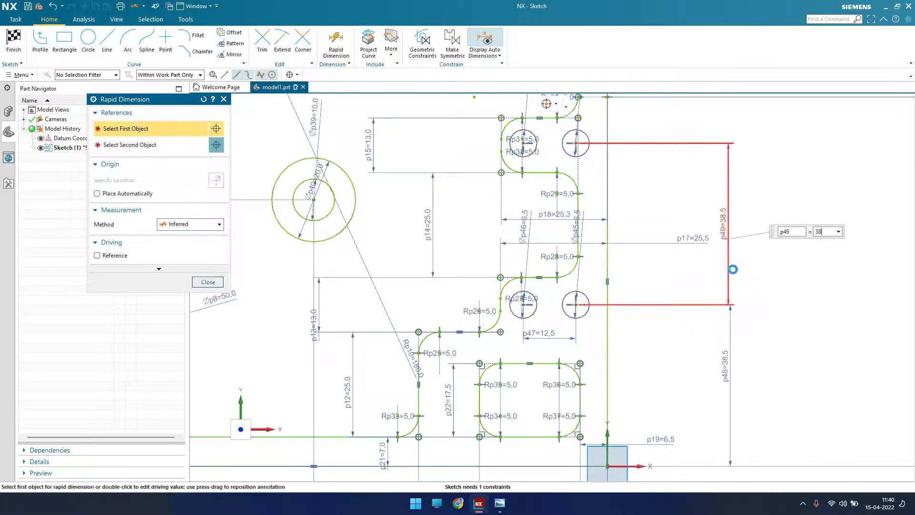
type("8")
key("Return")
key("Escape")
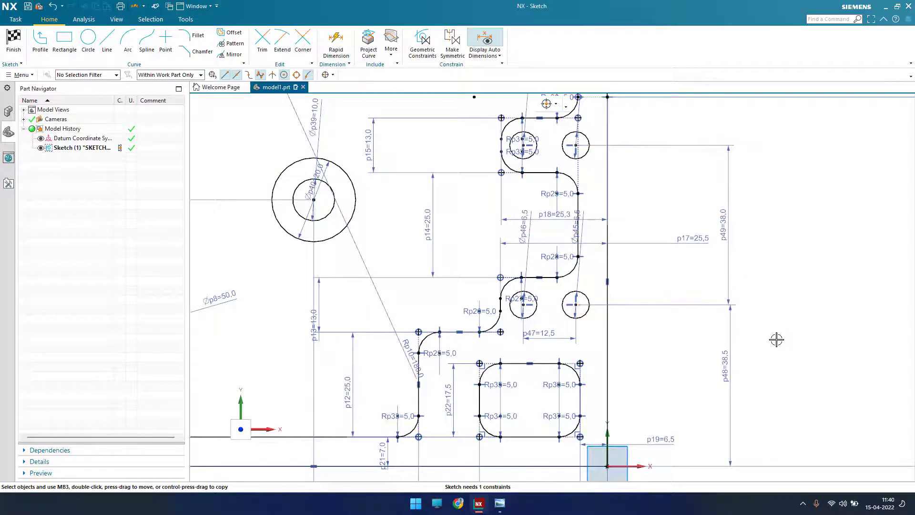
Step: Move the upper right 6.5 mm circle by its centre to test which direction of the hole group is still free
key("ctrl+f")
scroll(656, 270, "up", 4)
middle_click_drag(656, 251, 660, 377, "shift")
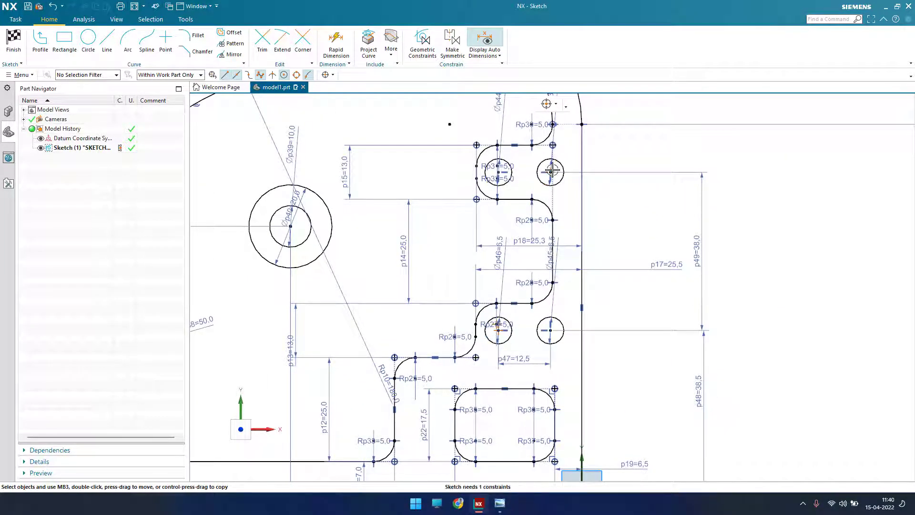
left_click_drag(552, 171, 553, 218)
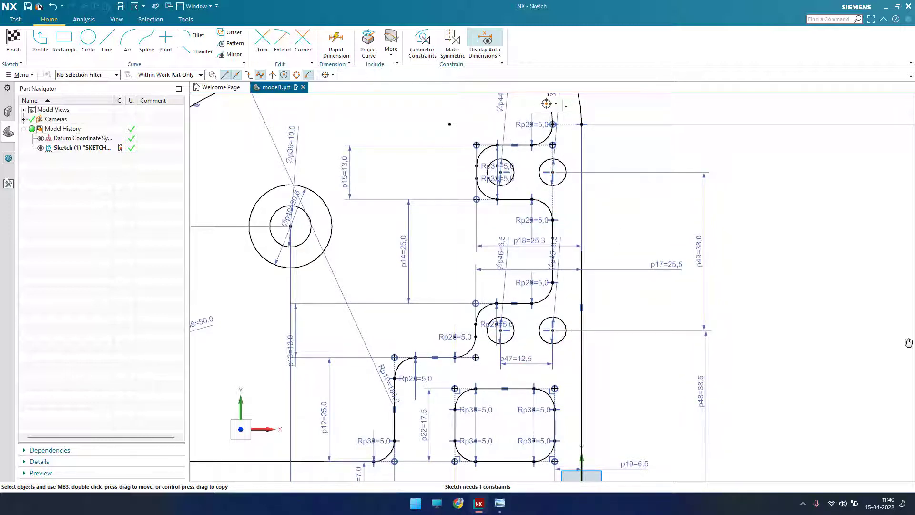
Step: Look up the right holes' edge distance in the reference drawing, and dimension the lower right circle's centre to the right vertical edge as 6.5 mm
left_click(499, 503)
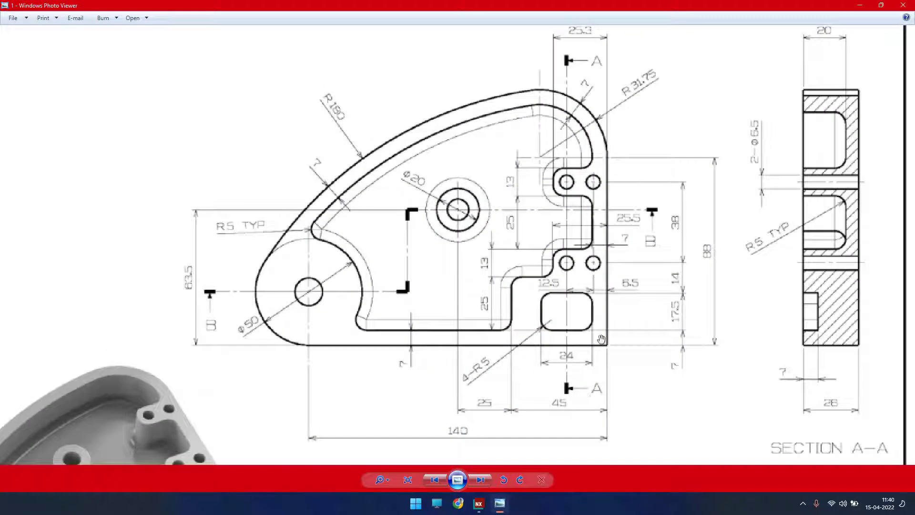
scroll(619, 287, "up", 2)
scroll(624, 301, "up", 1)
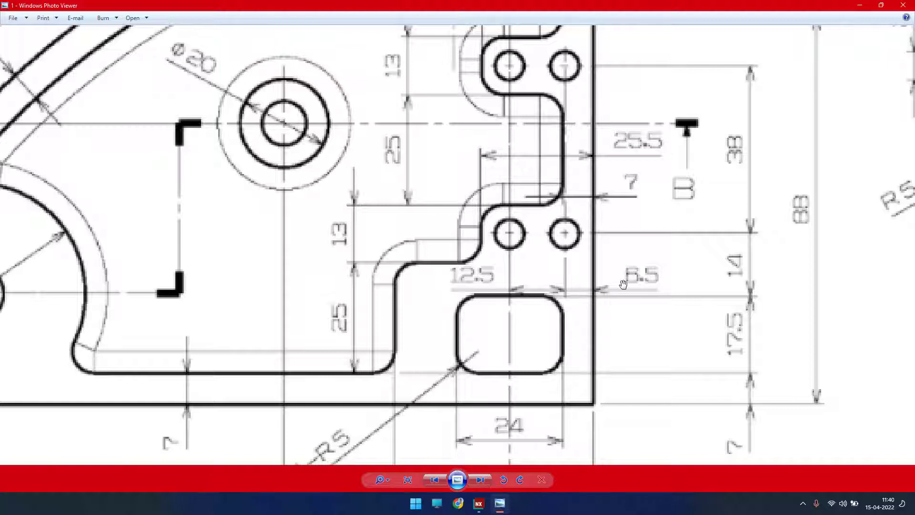
scroll(572, 262, "down", 2)
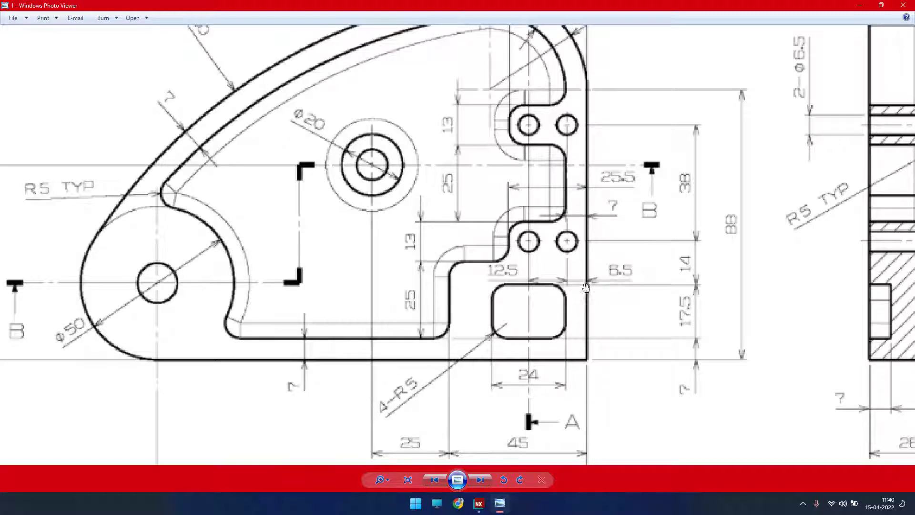
scroll(569, 245, "up", 1)
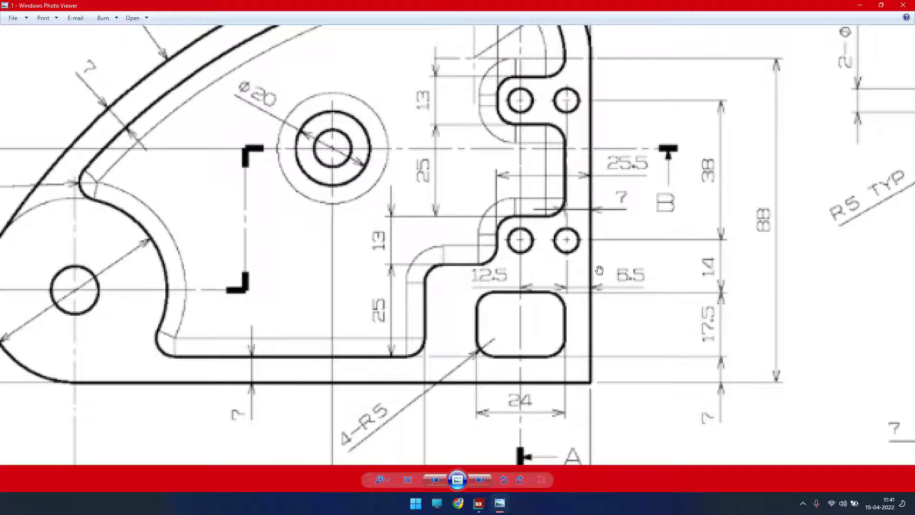
left_click(860, 5)
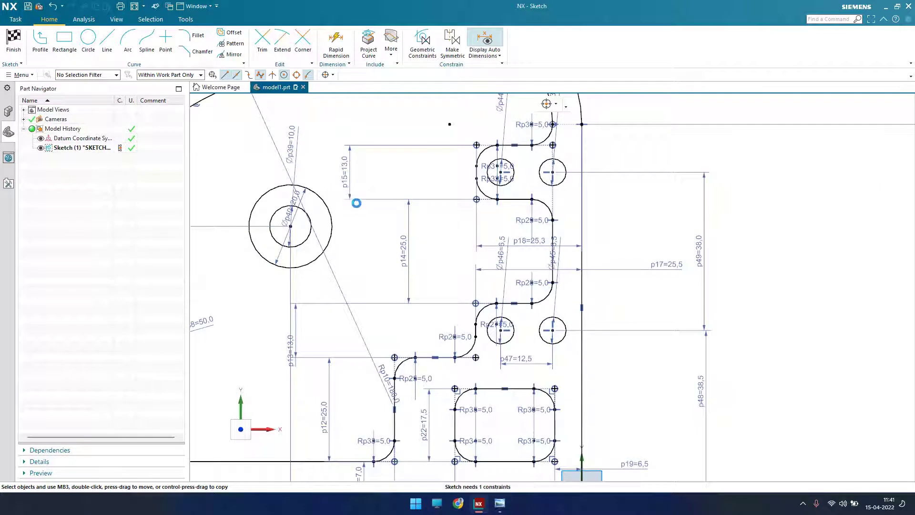
key("d")
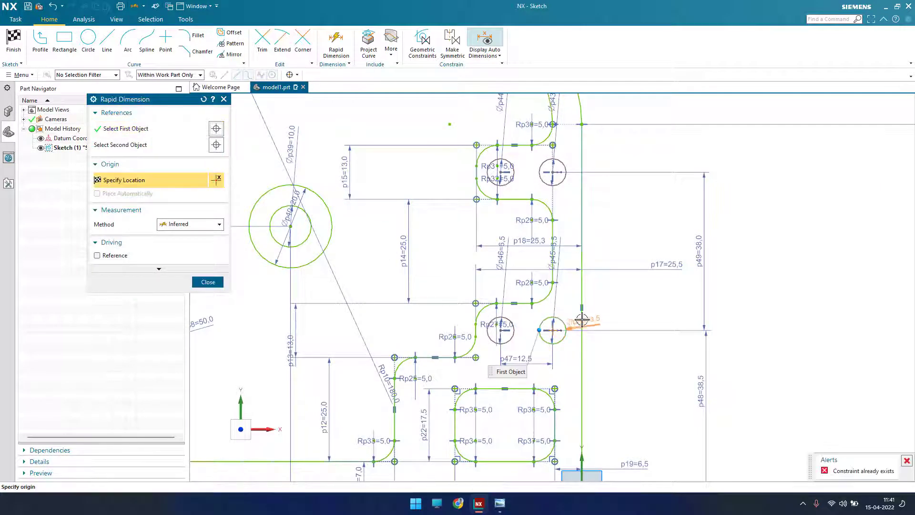
left_click(582, 320)
left_click(623, 285)
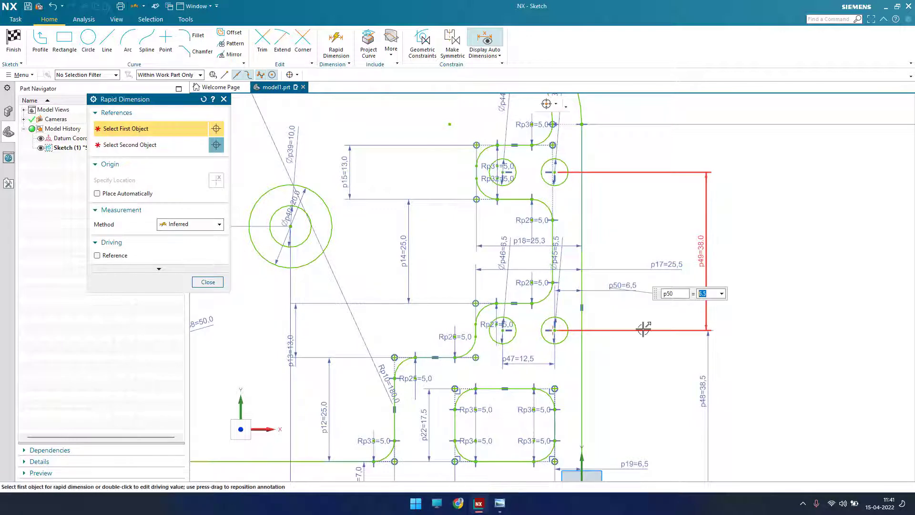
key("Escape")
key("ctrl+f")
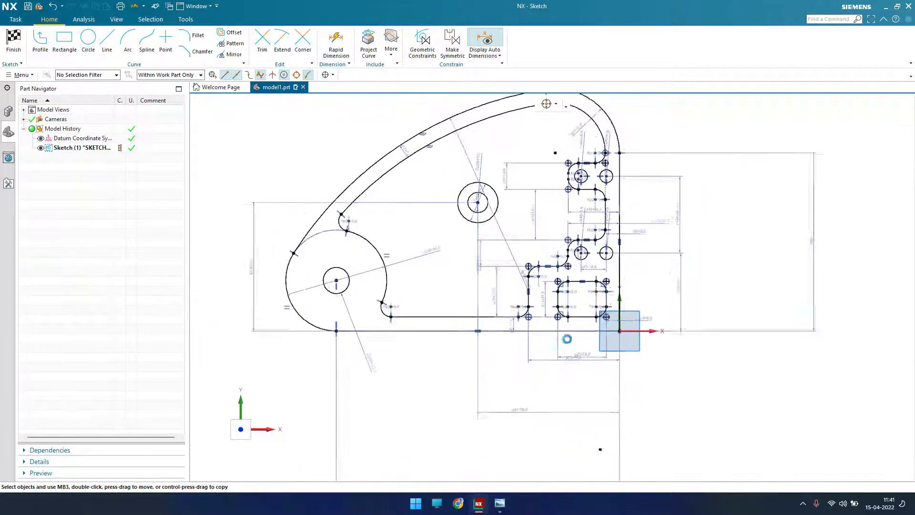
Step: Compare the sketch with the reference drawing's views and section B-B, and finish the sketch
left_click(500, 504)
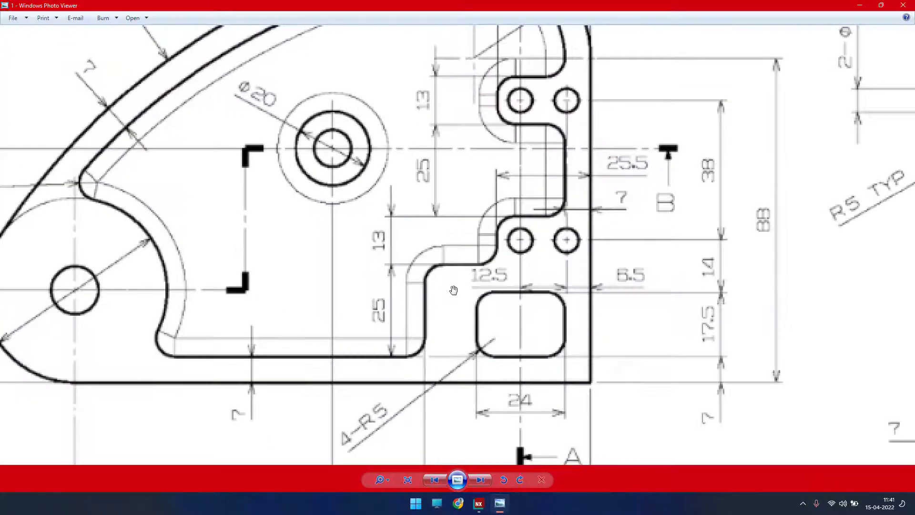
scroll(453, 290, "down", 5)
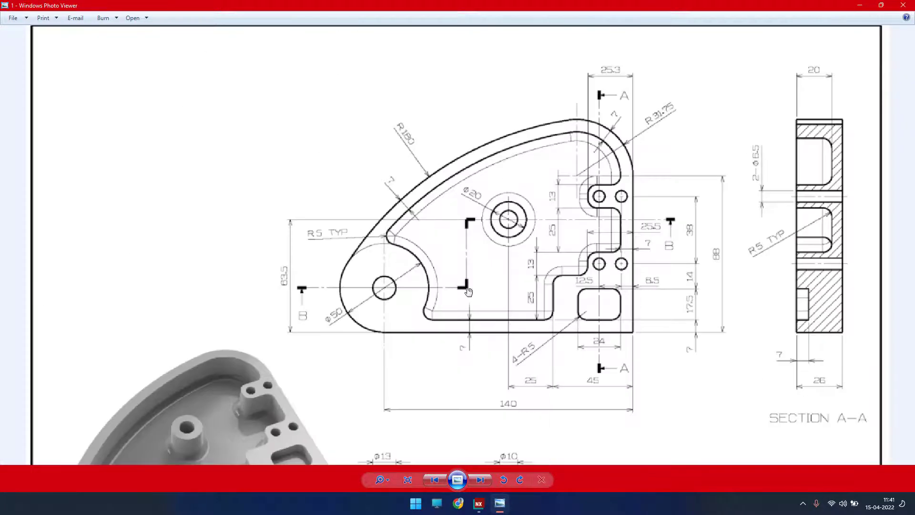
left_click_drag(549, 301, 539, 257)
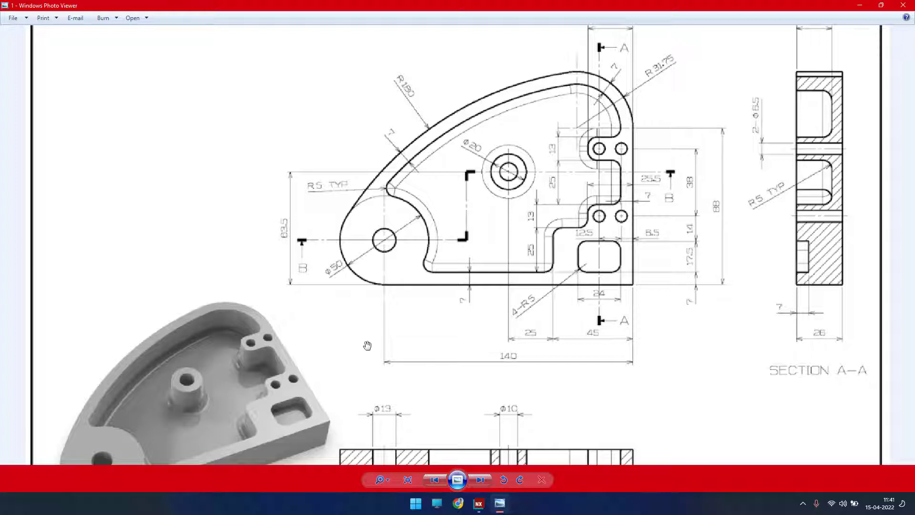
left_click_drag(367, 345, 387, 270)
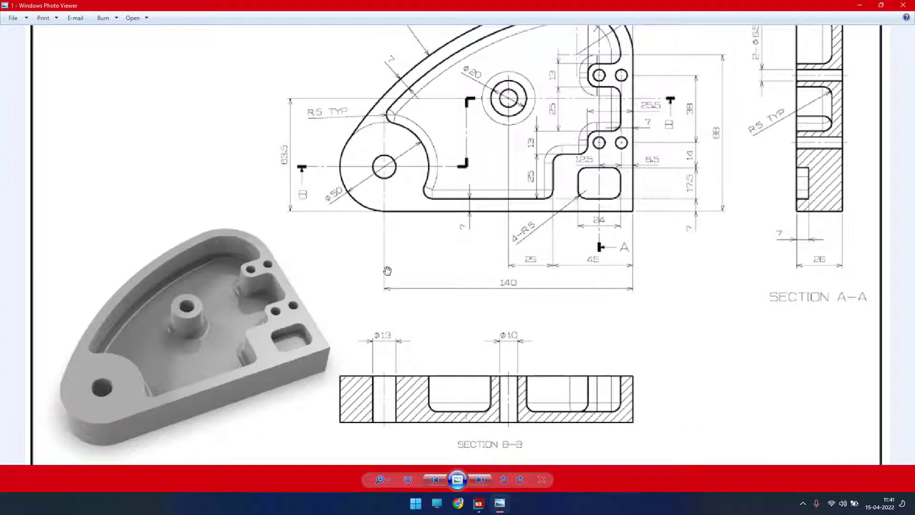
left_click_drag(534, 281, 534, 313)
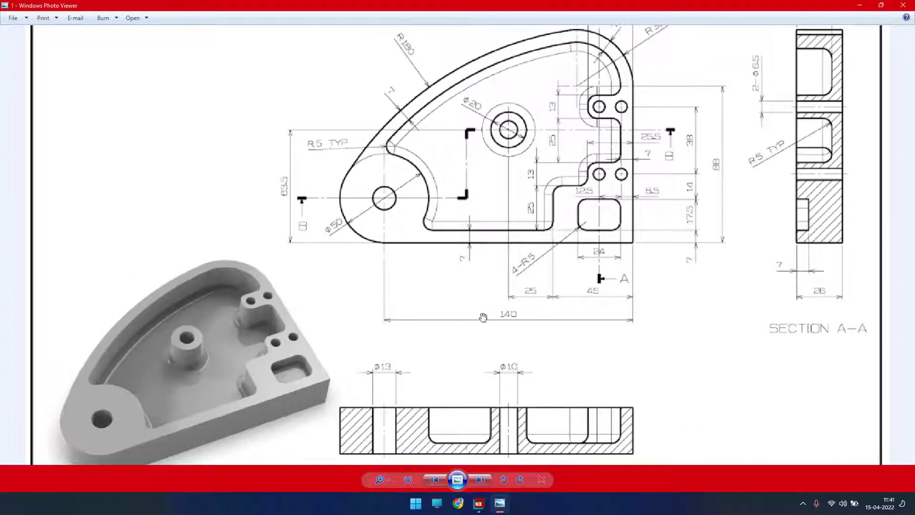
left_click(861, 6)
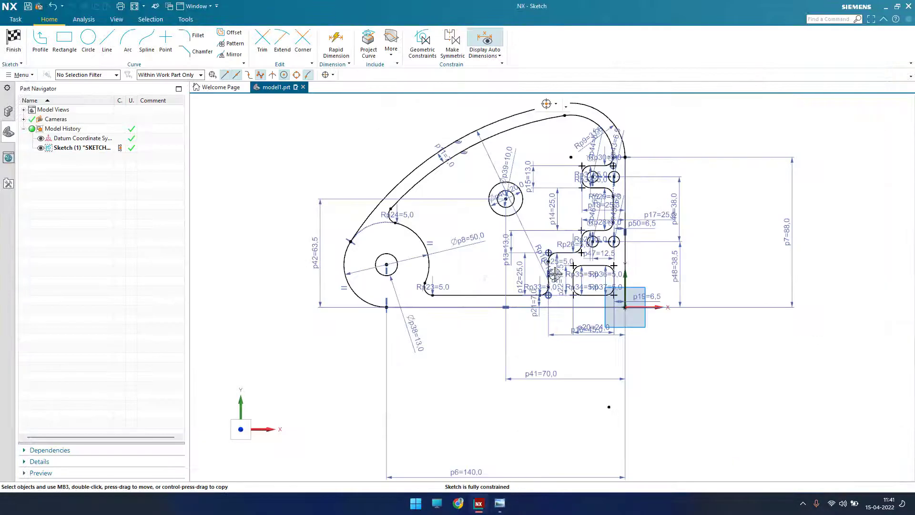
left_click(13, 47)
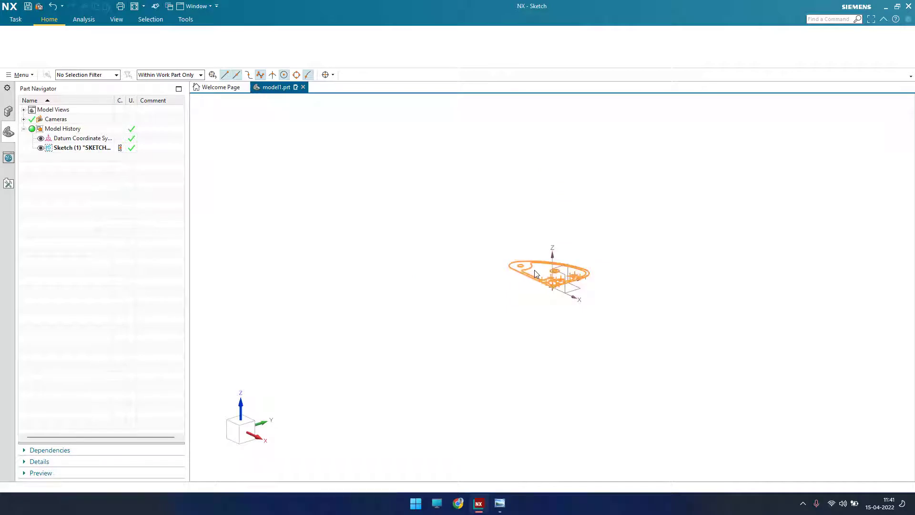
scroll(535, 259, "down", 10)
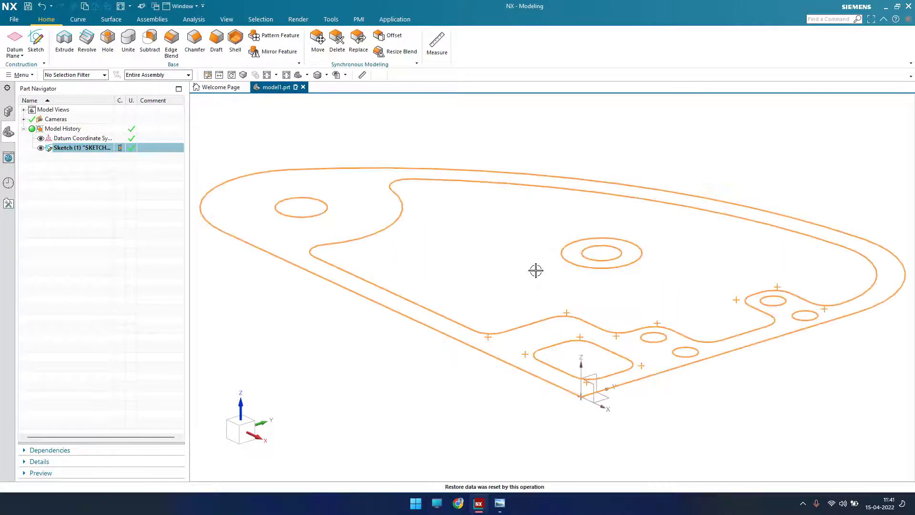
key("Escape")
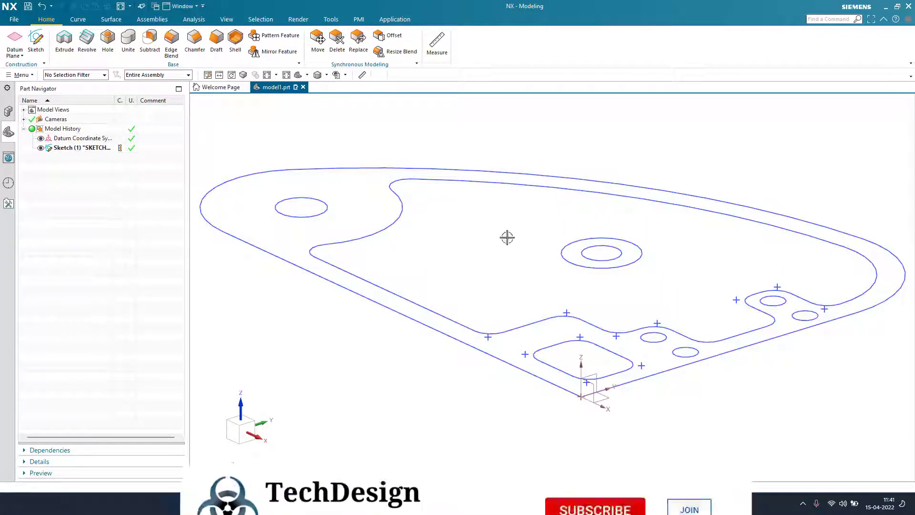
Step: Examine sections A-A and B-B in the reference drawing for the bracket's overall thickness and pocket depths
left_click(504, 502)
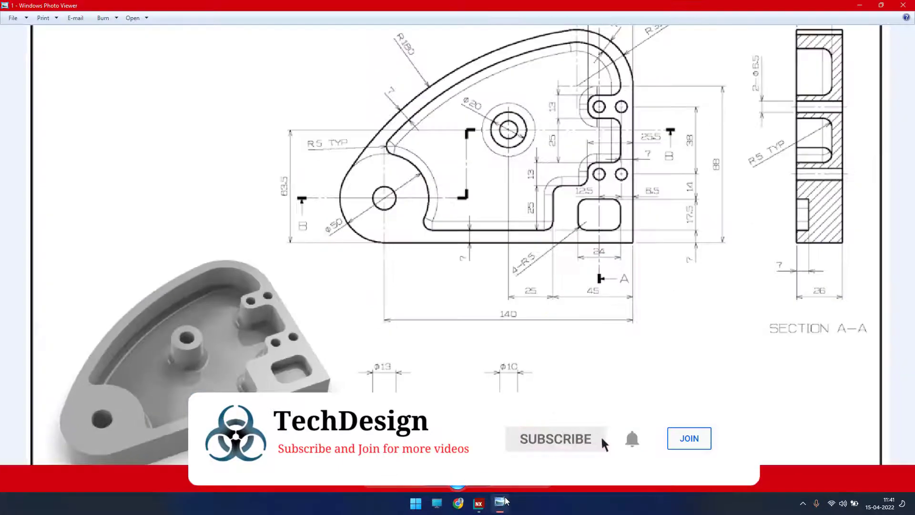
mouse_move(506, 314)
left_mouse_down()
mouse_move(534, 258)
mouse_move(563, 334)
mouse_move(565, 318)
left_mouse_up()
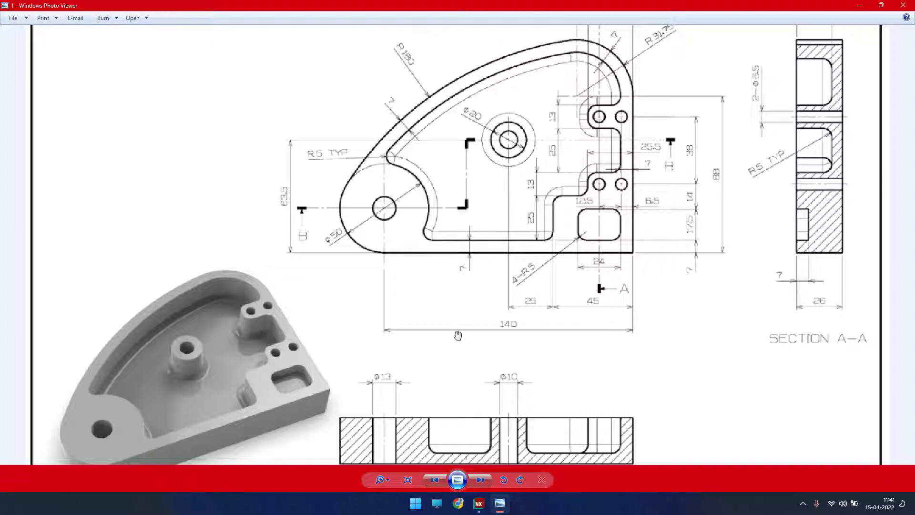
left_click_drag(458, 335, 459, 258)
left_click_drag(828, 244, 821, 294)
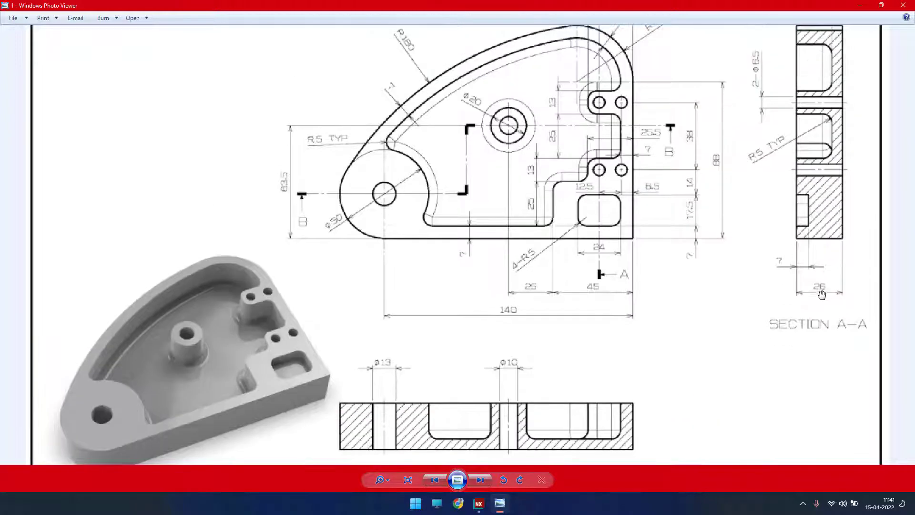
left_click_drag(799, 141, 804, 192)
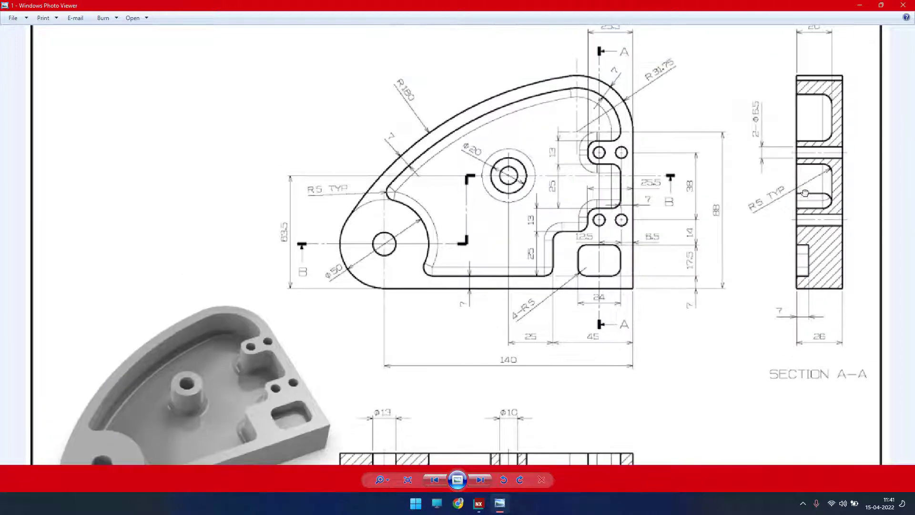
left_click(861, 6)
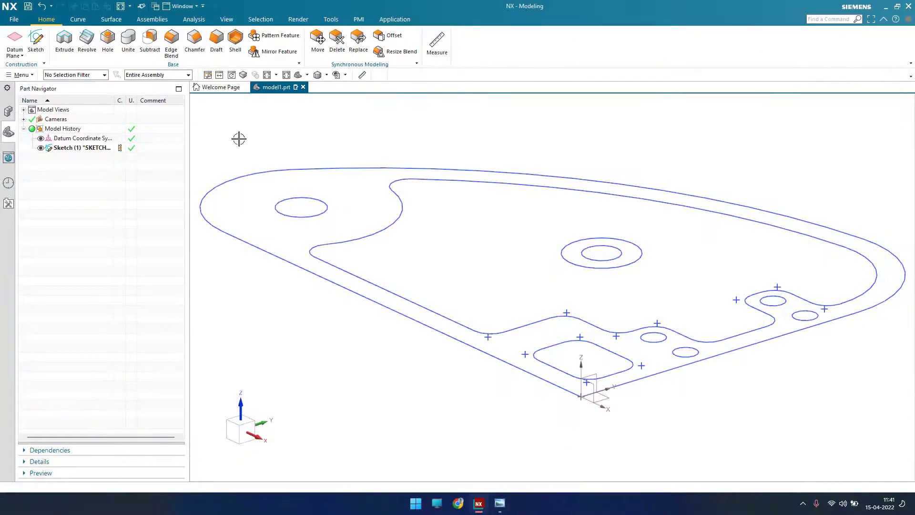
Step: Start an Extrude and select the five curves of the bracket's outer boundary as its section
left_click(64, 42)
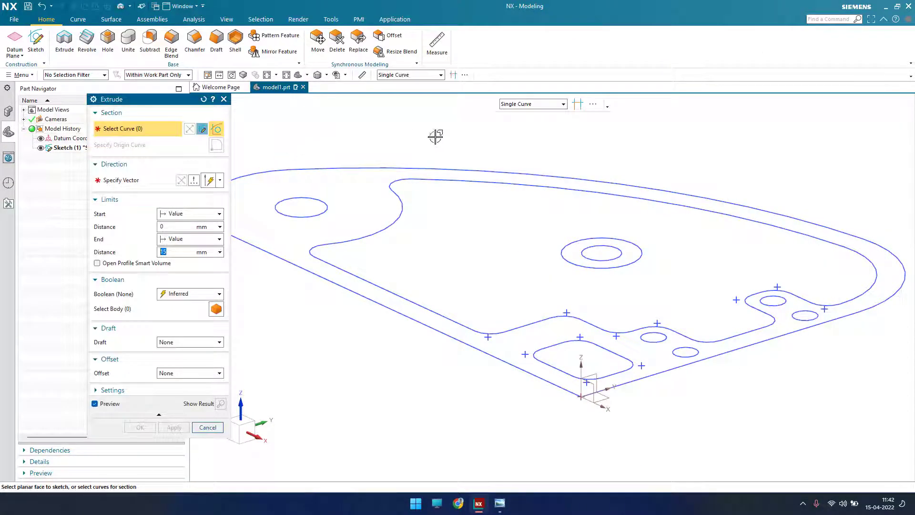
scroll(642, 129, "down", 1)
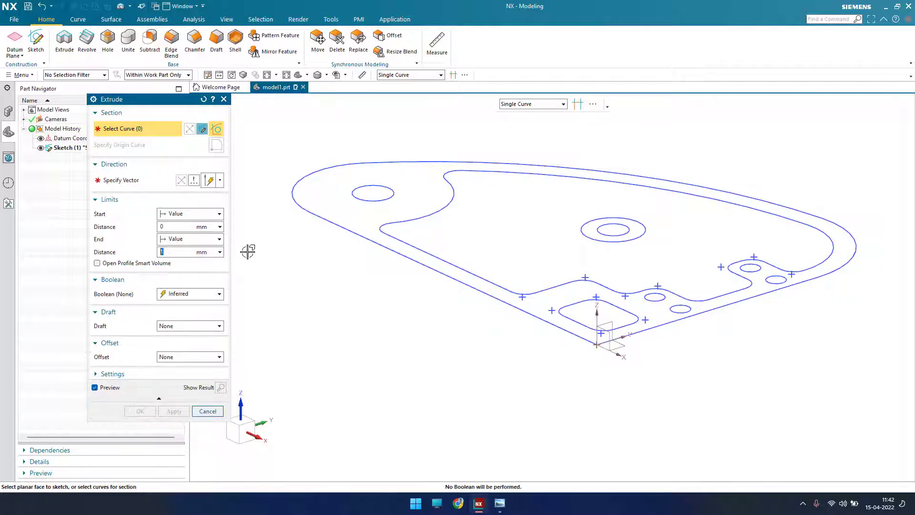
left_click(308, 173)
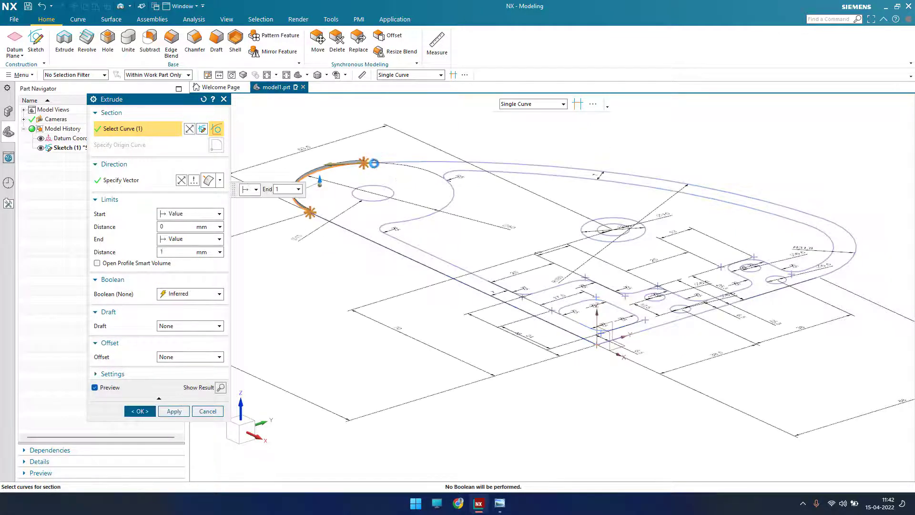
left_click(381, 162)
left_click(853, 238)
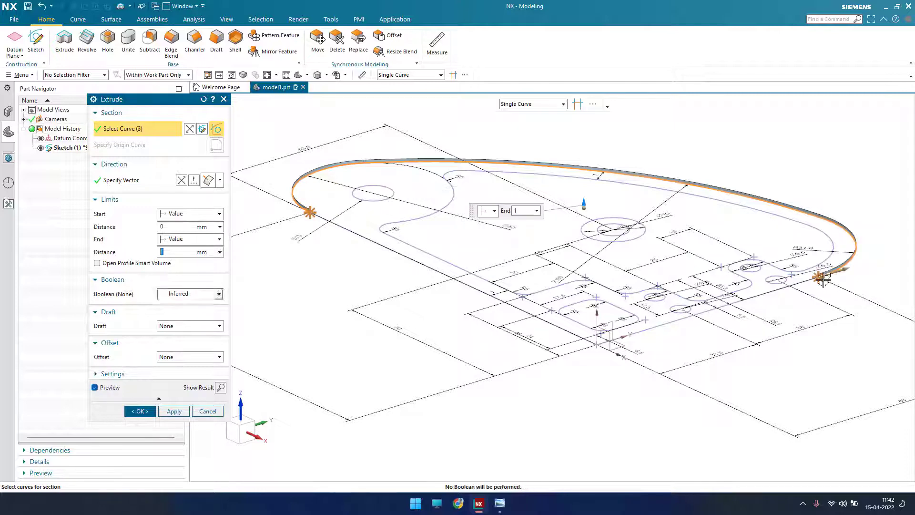
left_click(705, 307)
left_click(579, 334)
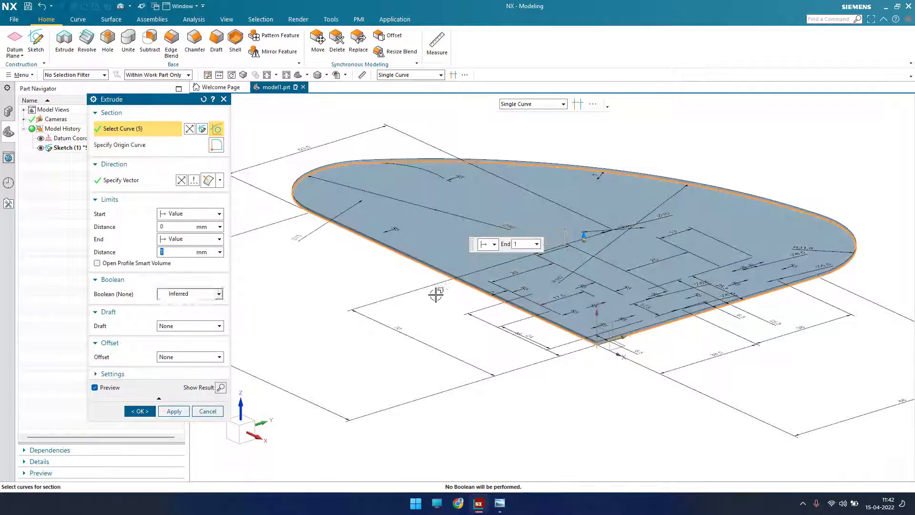
Step: Add the pocket's concave arc and fillet around the 13 mm hole and its long straight wall to the extrude section
mouse_move(398, 224)
middle_mouse_down()
mouse_move(406, 221)
mouse_move(413, 346)
middle_mouse_up()
scroll(412, 346, "up", 2)
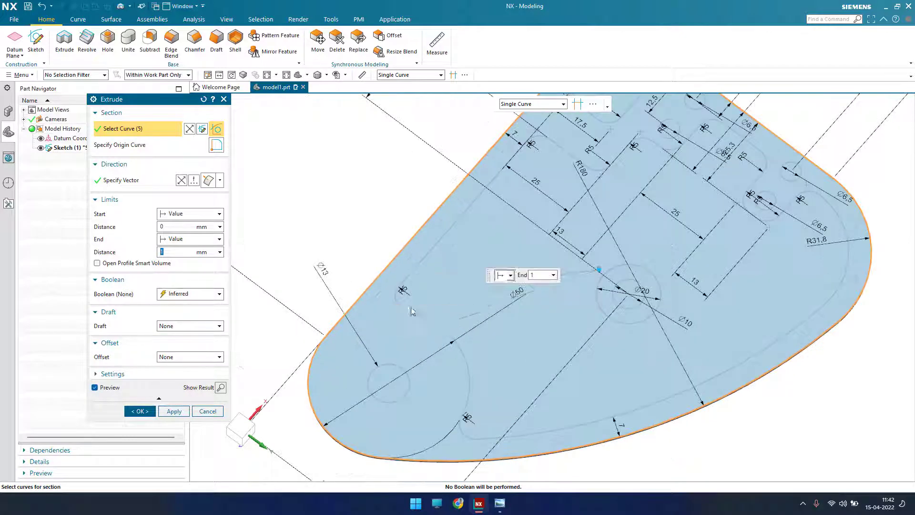
left_click(399, 298)
left_click(397, 297)
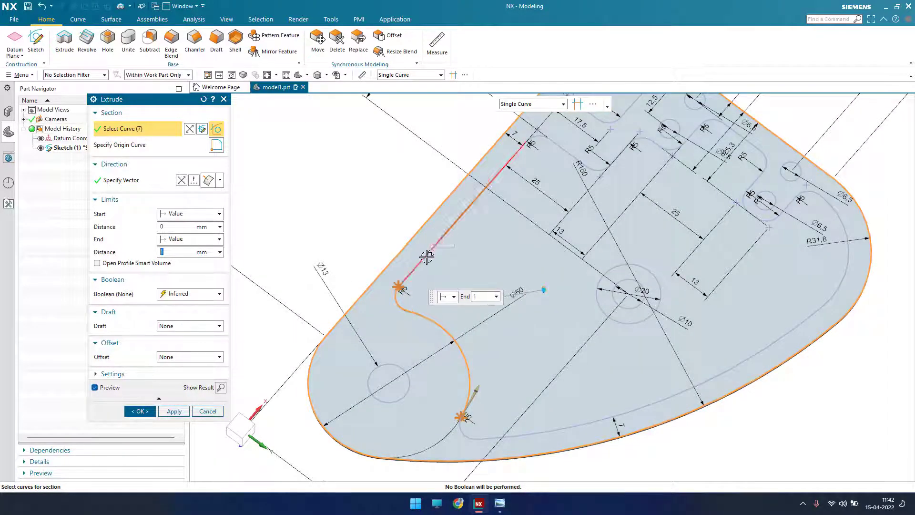
left_click(427, 256)
Step: Add the pocket's stepped lines and R5 fillets alongside the rounded rectangle to the section, up to the first pair of 6.5 mm holes
scroll(425, 275, "down", 3)
scroll(507, 162, "up", 5)
left_click(476, 223)
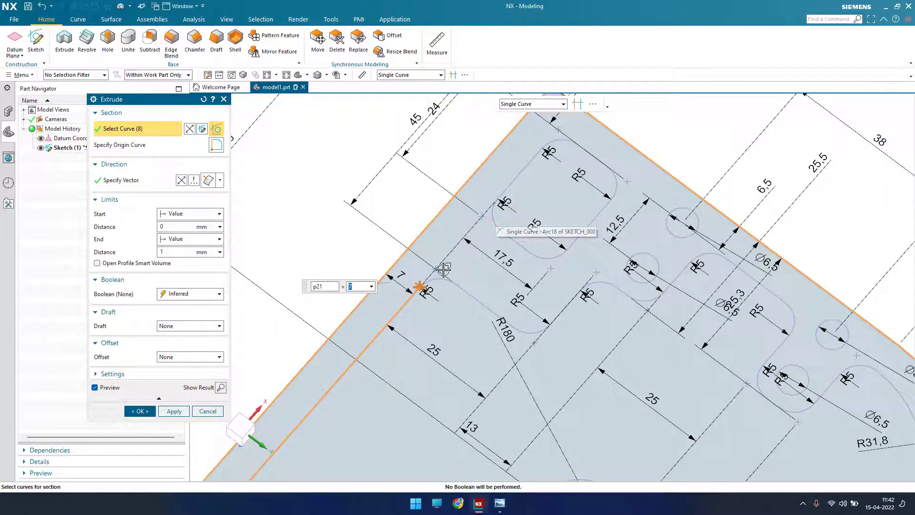
left_click(443, 272)
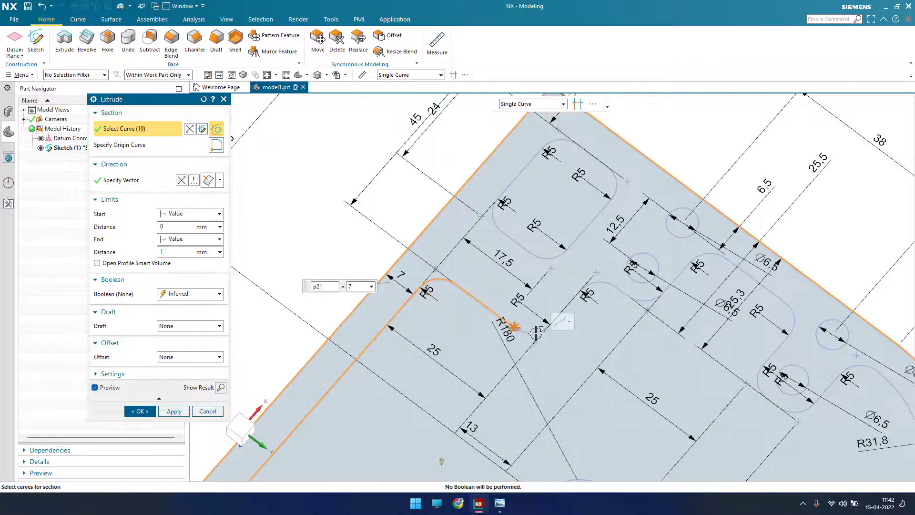
left_click(553, 324)
left_click(579, 293)
left_click(598, 283)
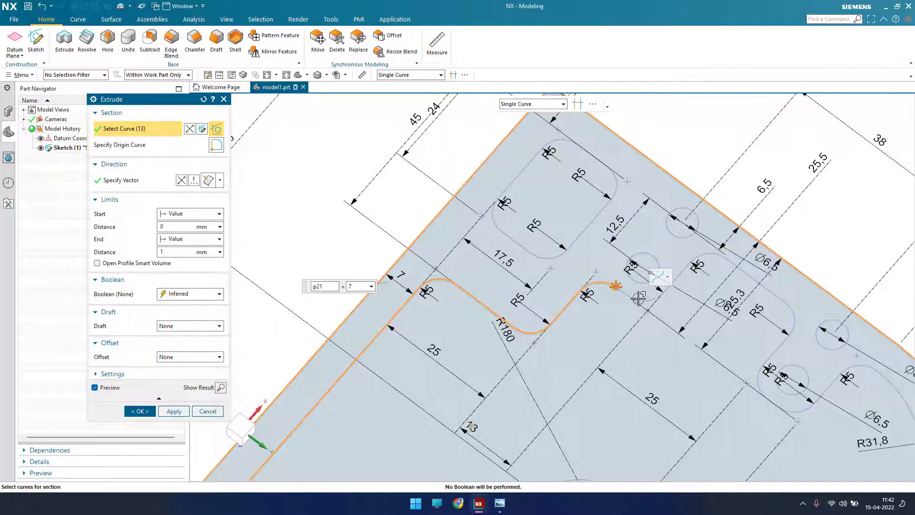
left_click(634, 297)
left_click(654, 297)
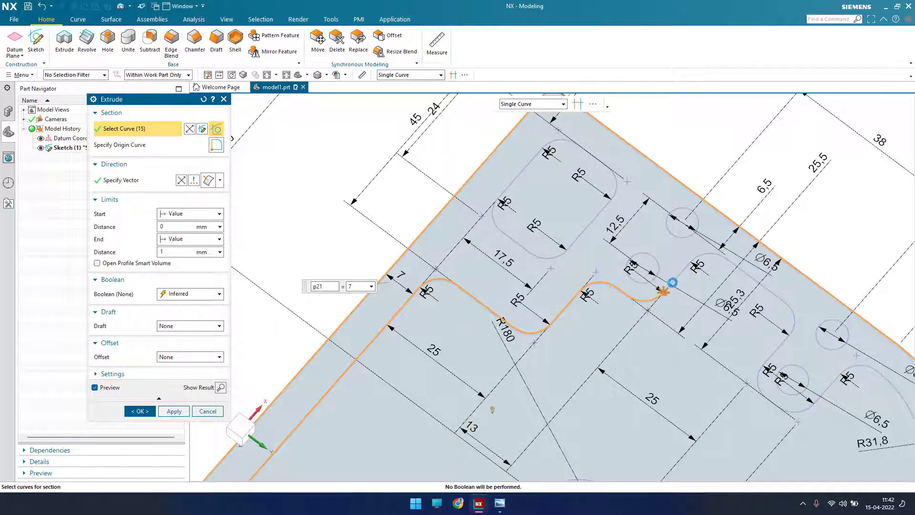
Step: Add the pocket curves forming the recess between the two pairs of 6.5 mm holes and wrapping the second pair's inner hole
left_click(676, 277)
left_click(713, 255)
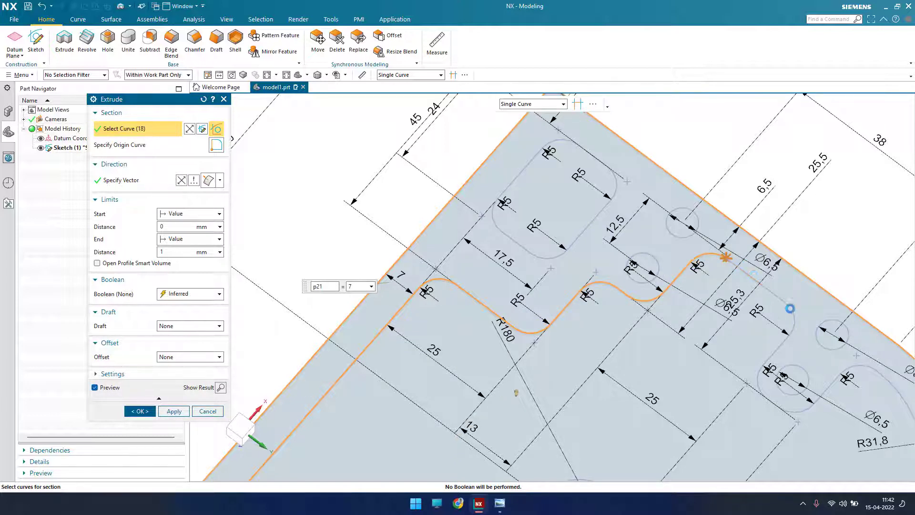
left_click(790, 309)
left_click(777, 352)
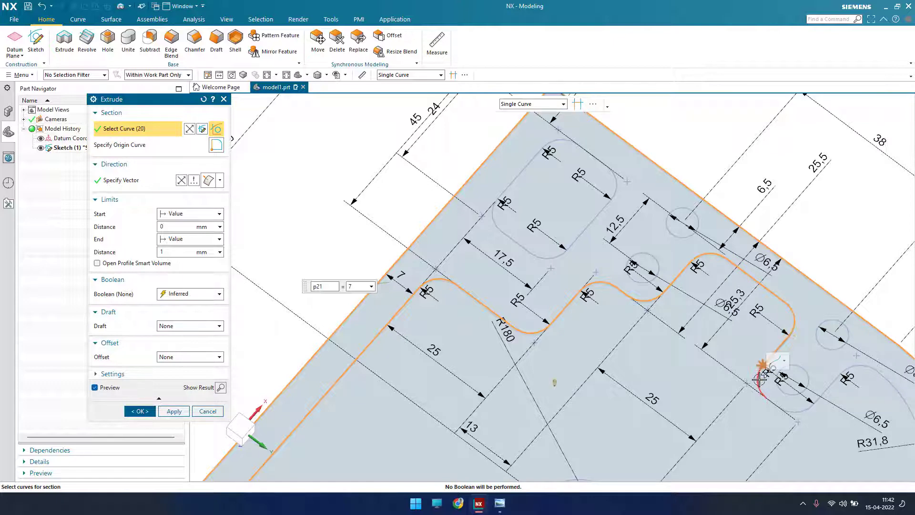
left_click(760, 384)
left_click(771, 402)
scroll(777, 396, "down", 2)
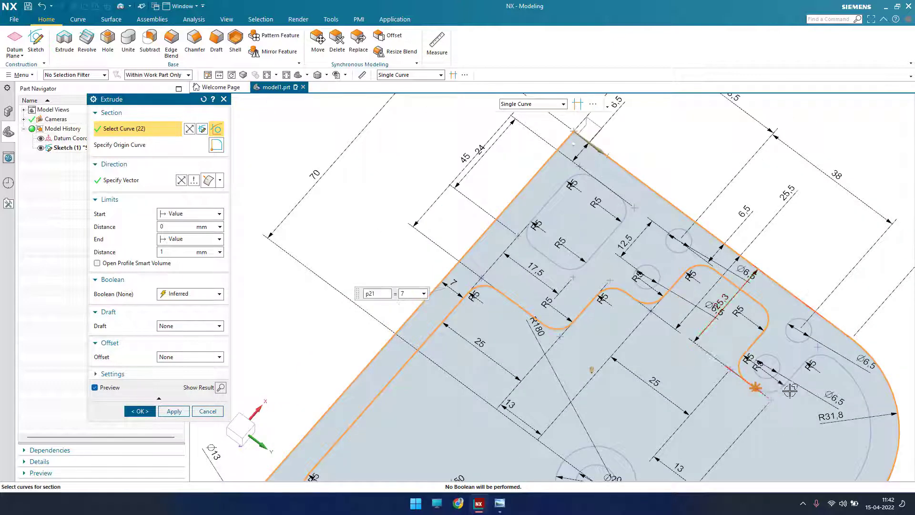
scroll(790, 391, "up", 3)
left_click(770, 385)
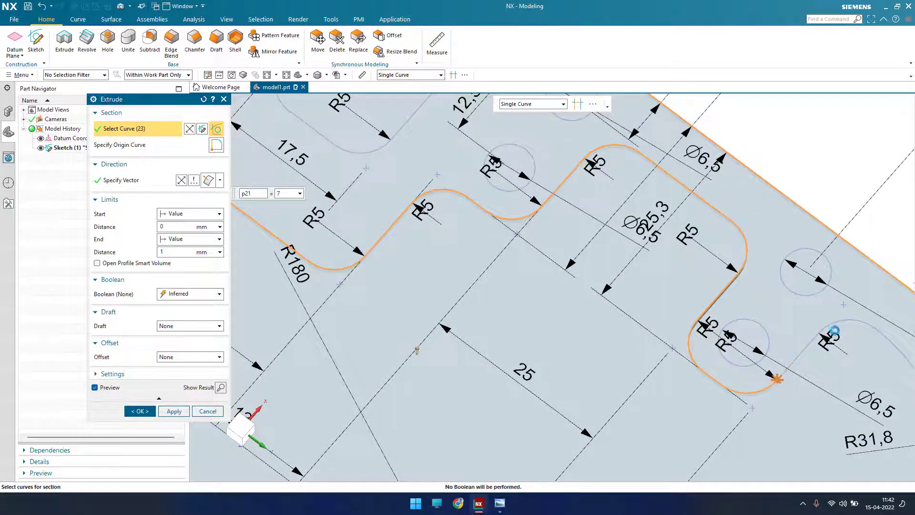
Step: Add the pocket's remaining corner arcs, long curved wall and R5 end fillet to close the inner loop of the section
scroll(779, 288, "down", 1)
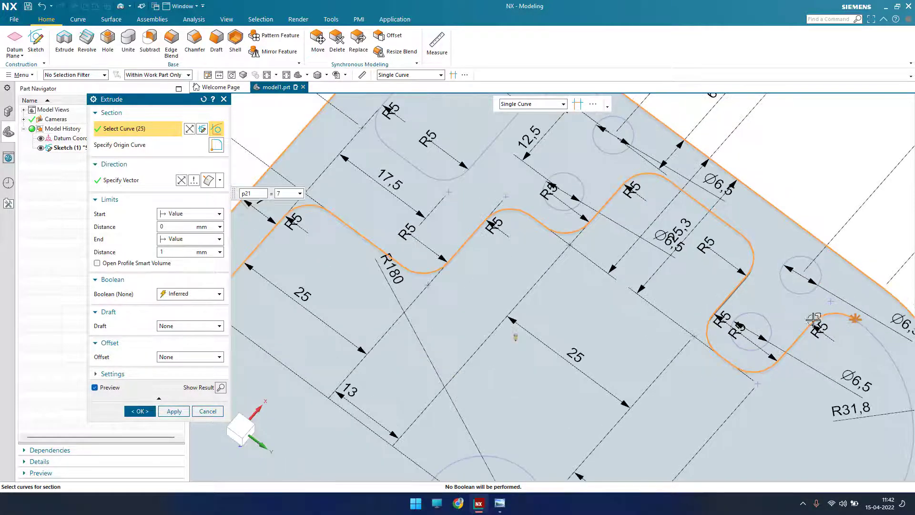
left_click(875, 336)
scroll(766, 257, "down", 2)
scroll(765, 257, "down", 2)
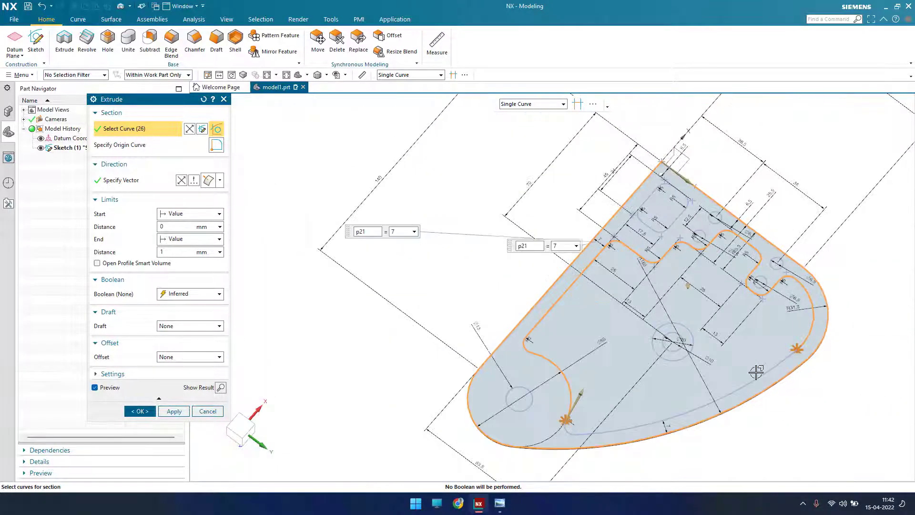
left_click(585, 428)
scroll(586, 429, "up", 3)
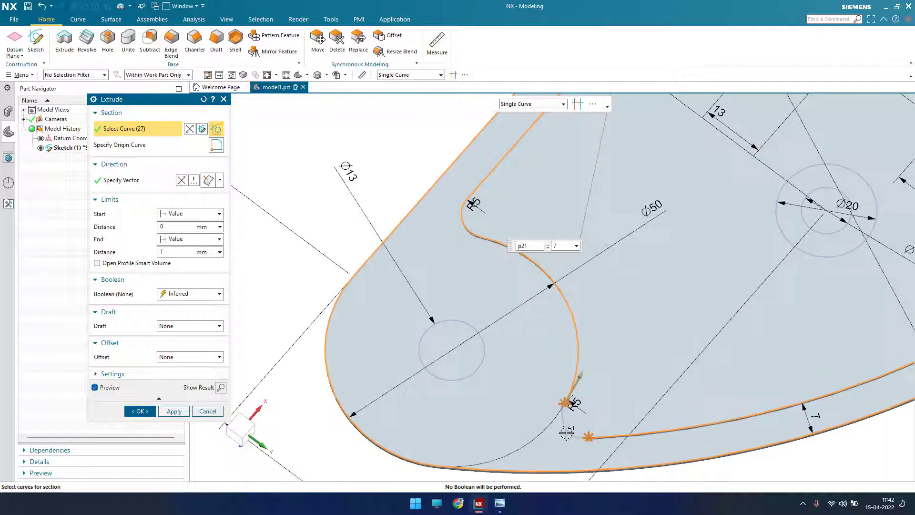
left_click(566, 428)
scroll(642, 288, "down", 3)
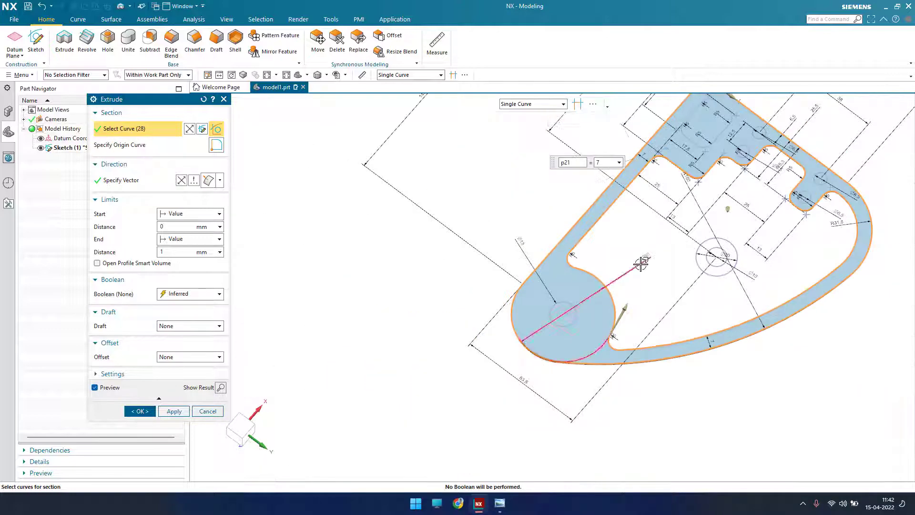
Step: Extrude the outer boundary with the pocket opening to a distance of 26 mm
middle_click_drag(639, 259, 602, 245)
left_click(183, 252)
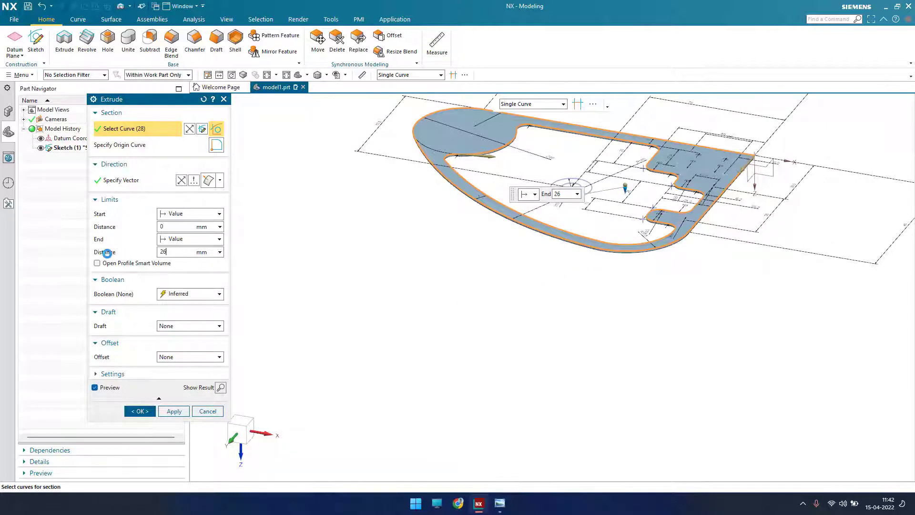
key("Return")
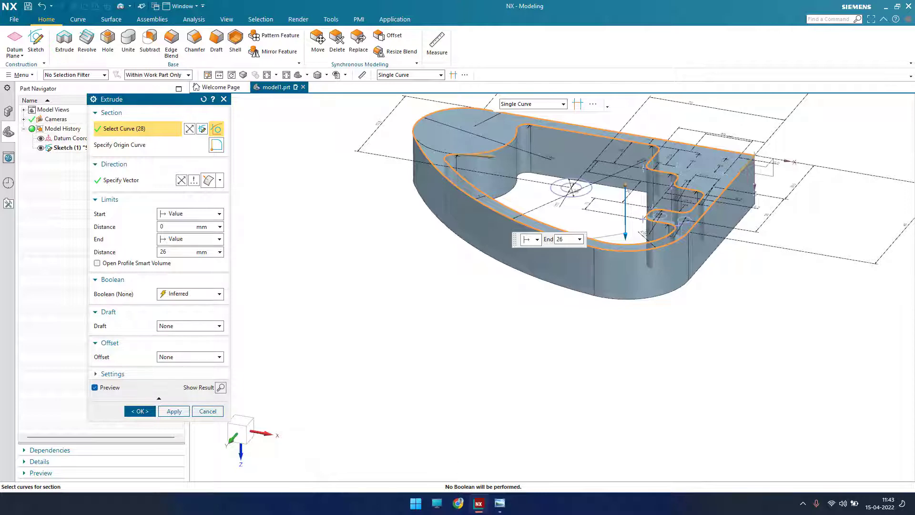
left_click(140, 411)
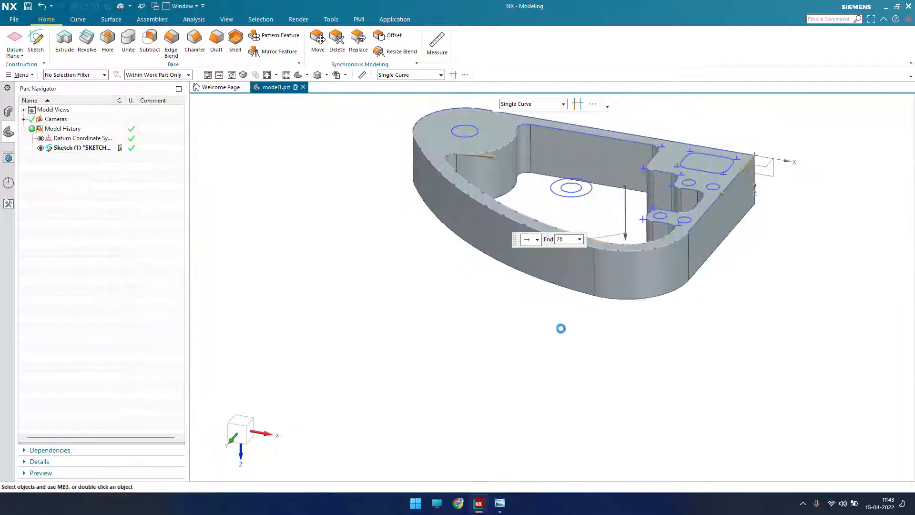
mouse_move(517, 310)
middle_mouse_down()
mouse_move(539, 235)
mouse_move(538, 197)
mouse_move(521, 233)
middle_mouse_up()
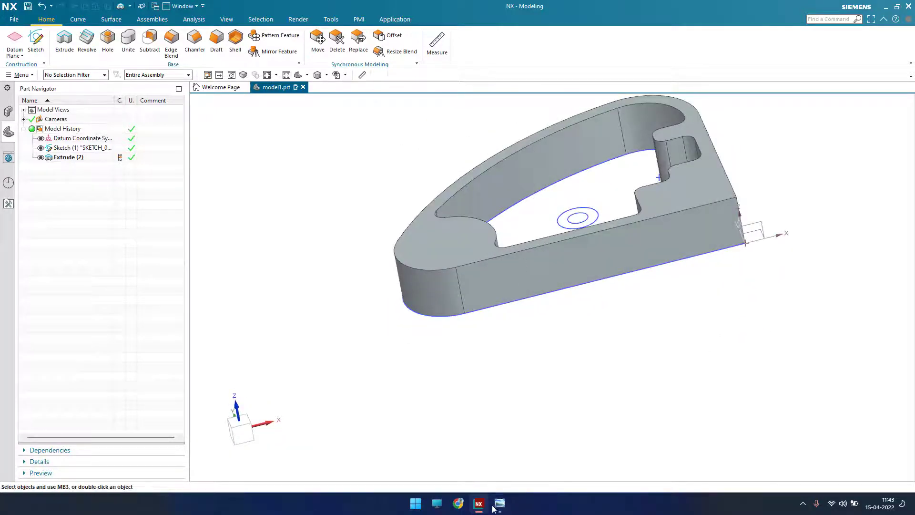
Step: Look up the pocket depth in section A-A of the reference drawing, and select the outer boundary as connected curves for a second Extrude
left_click(500, 503)
scroll(537, 339, "up", 2)
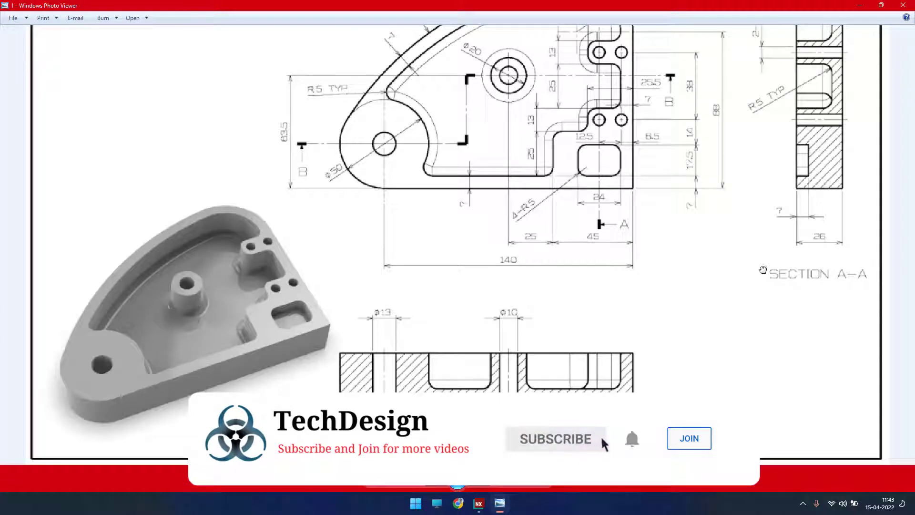
mouse_move(850, 119)
left_mouse_down()
mouse_move(861, 212)
mouse_move(843, 295)
left_mouse_up()
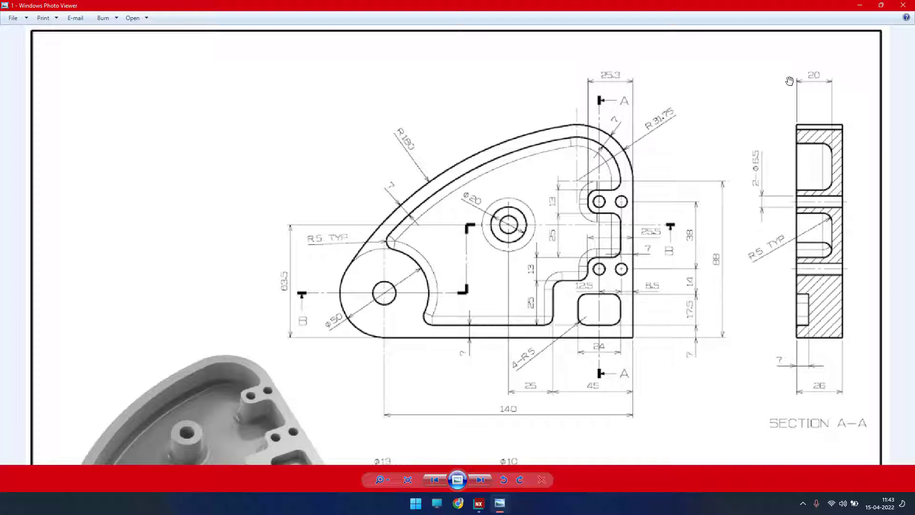
left_click(859, 6)
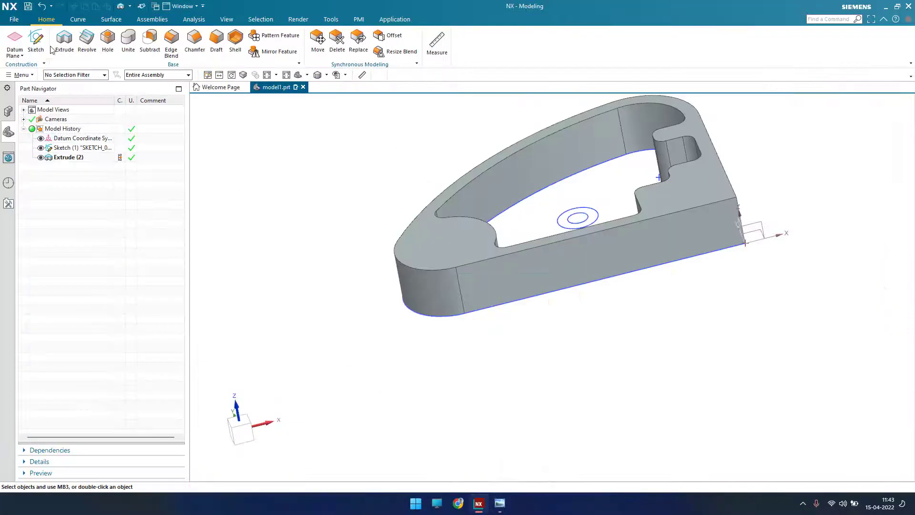
left_click(64, 40)
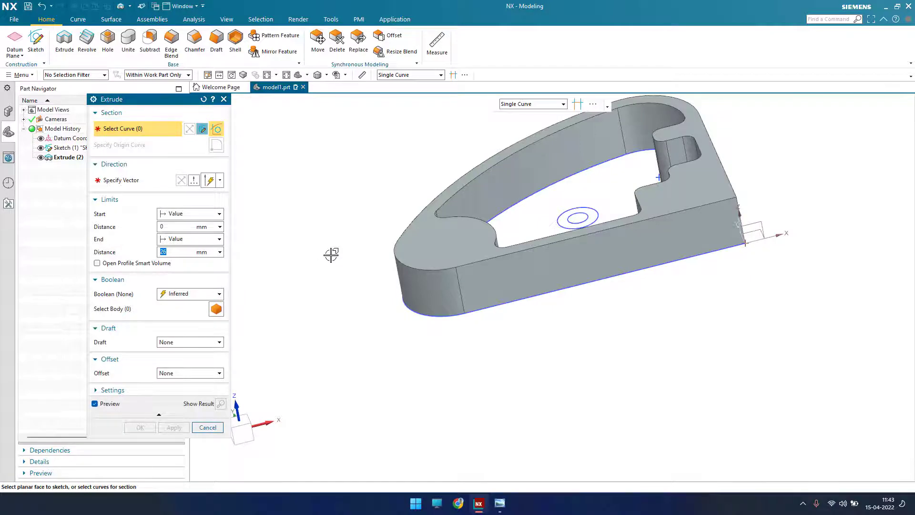
middle_click_drag(331, 254, 334, 280)
middle_click_drag(388, 305, 366, 110)
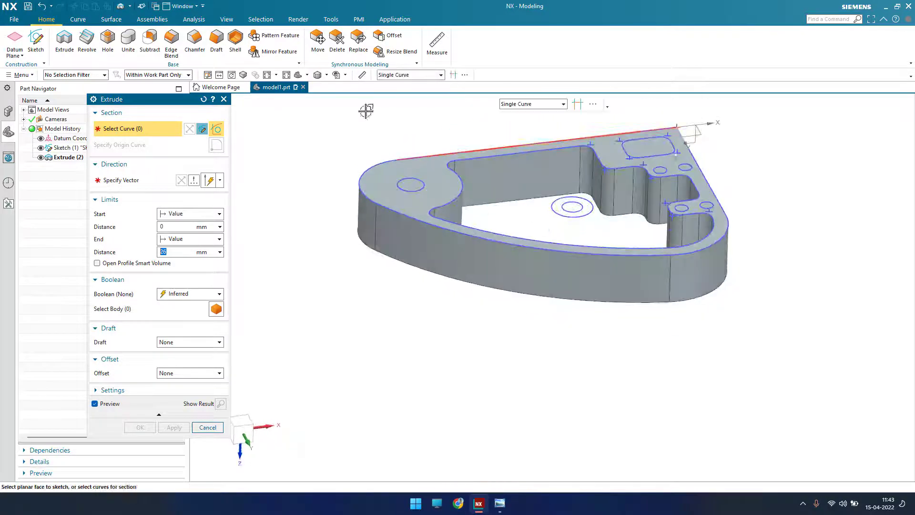
left_click(427, 75)
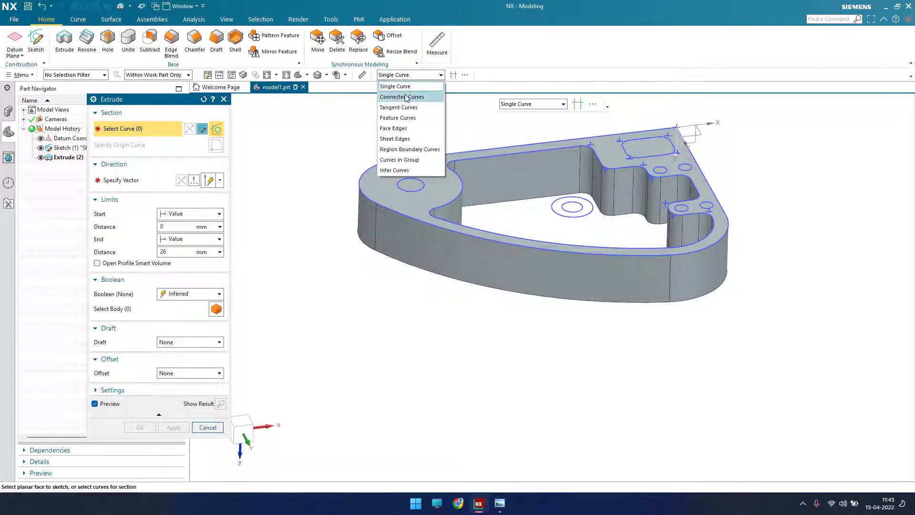
left_click(408, 97)
left_click(368, 165)
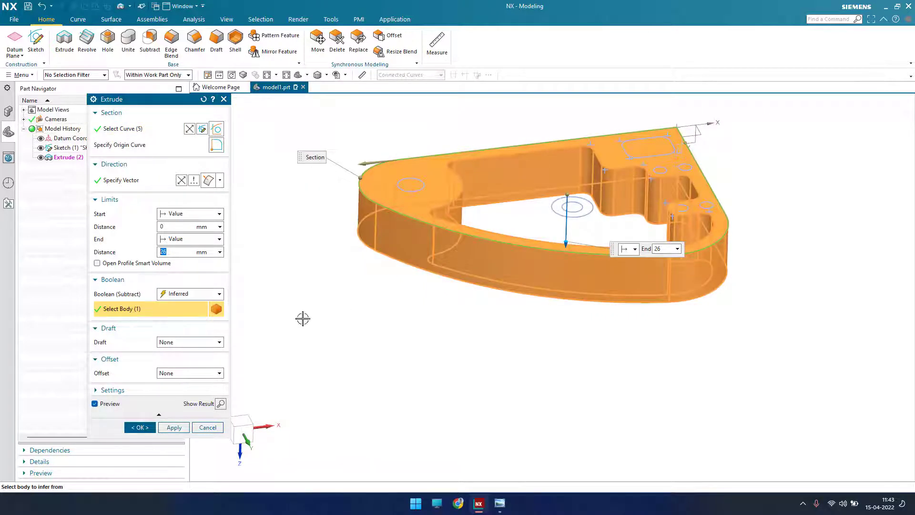
Step: Extrude the outer boundary 6 mm and unite it with the existing body to form the pocket floor
left_click(183, 293)
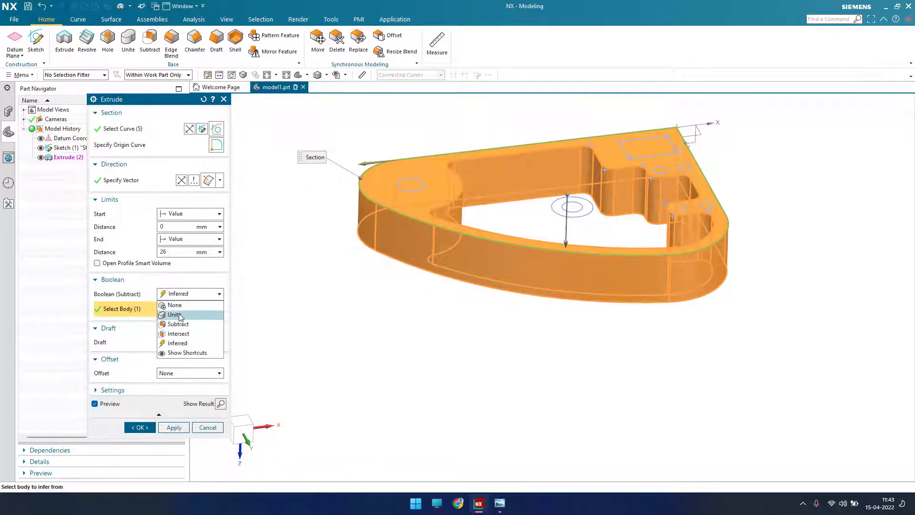
left_click(174, 324)
left_click(177, 252)
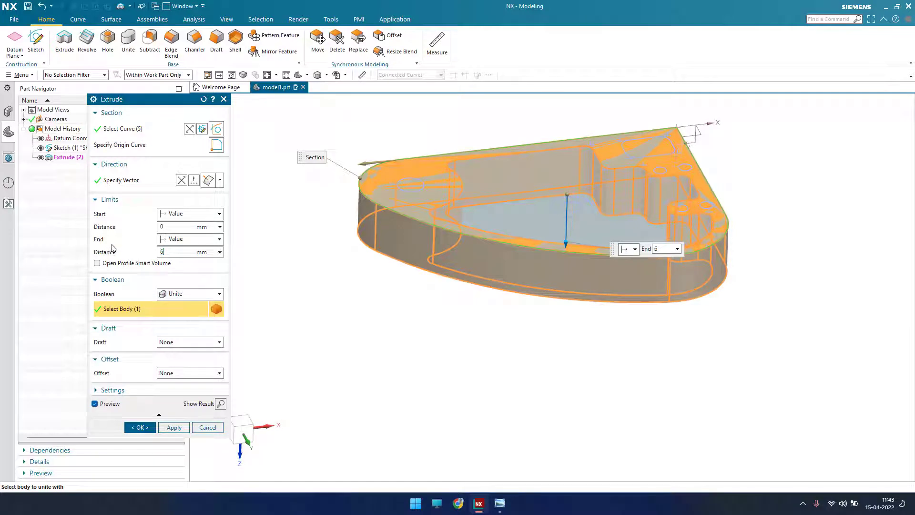
key("Return")
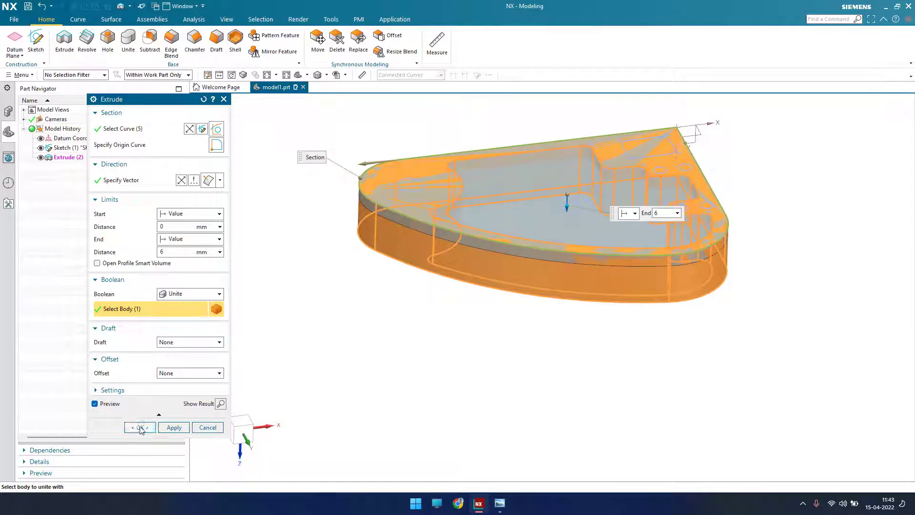
left_click(140, 427)
middle_click_drag(467, 334, 466, 382)
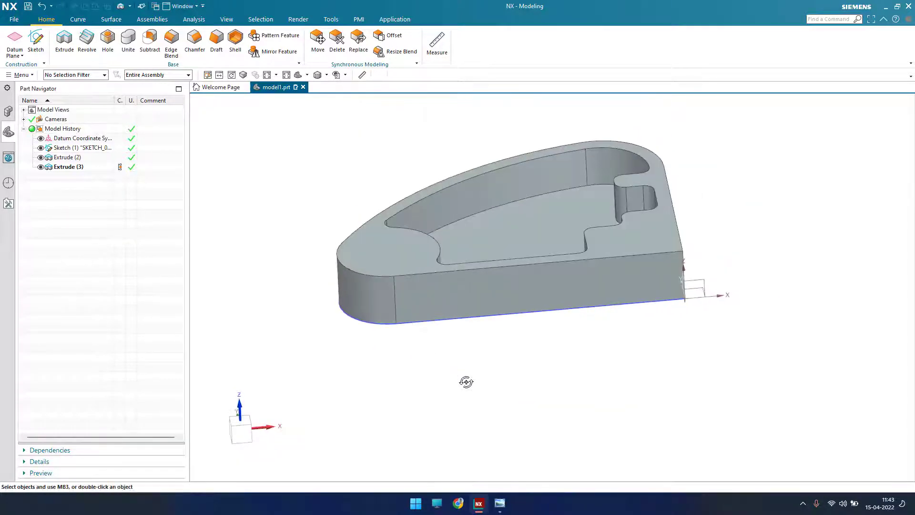
Step: Check the hole depths in the reference drawing's sections, and select the end-hole circle and the inner boss circle for a new Extrude
left_click(500, 503)
left_click_drag(460, 320, 418, 180)
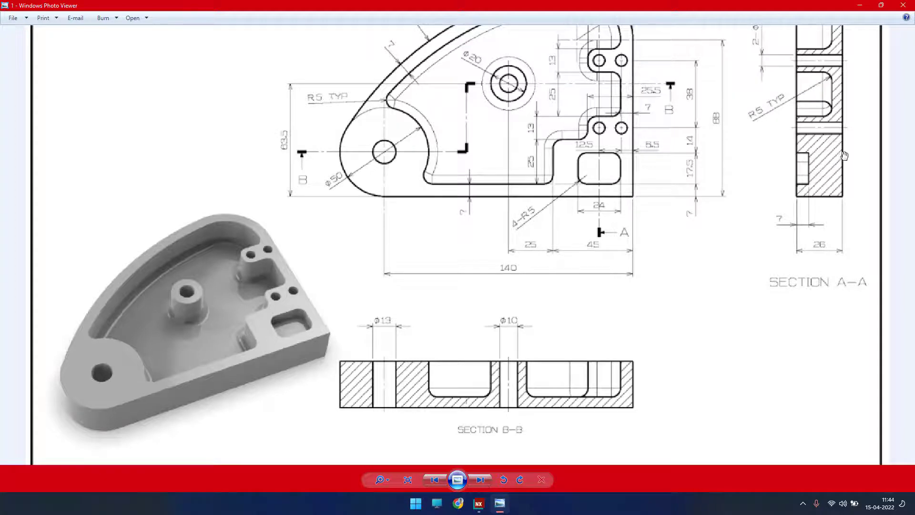
left_click_drag(746, 179, 747, 211)
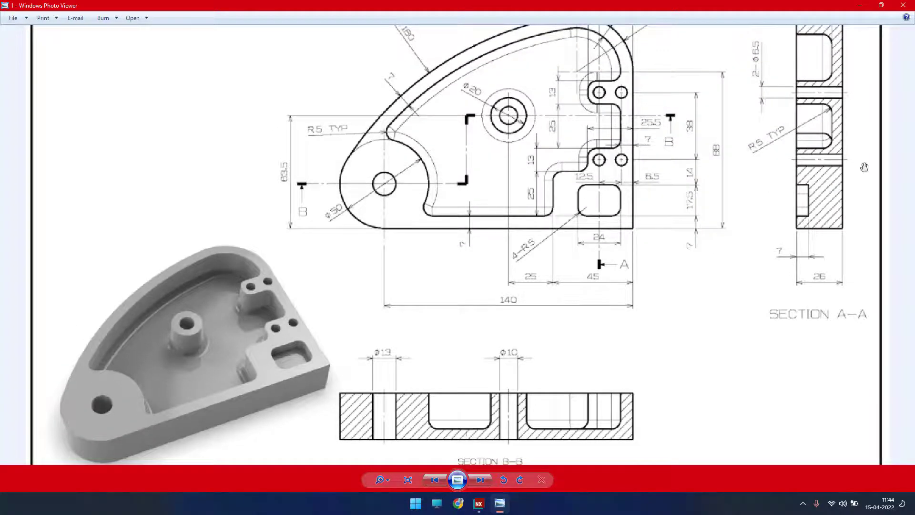
left_click(860, 6)
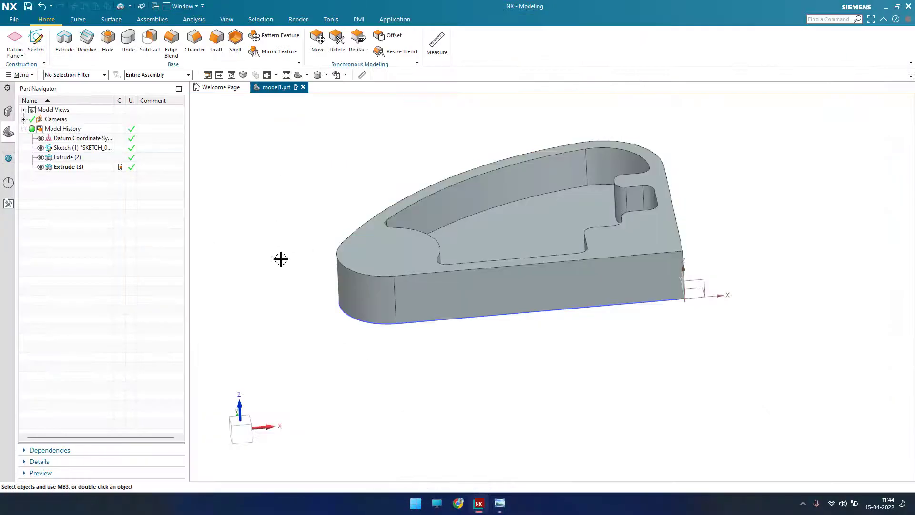
left_click(64, 39)
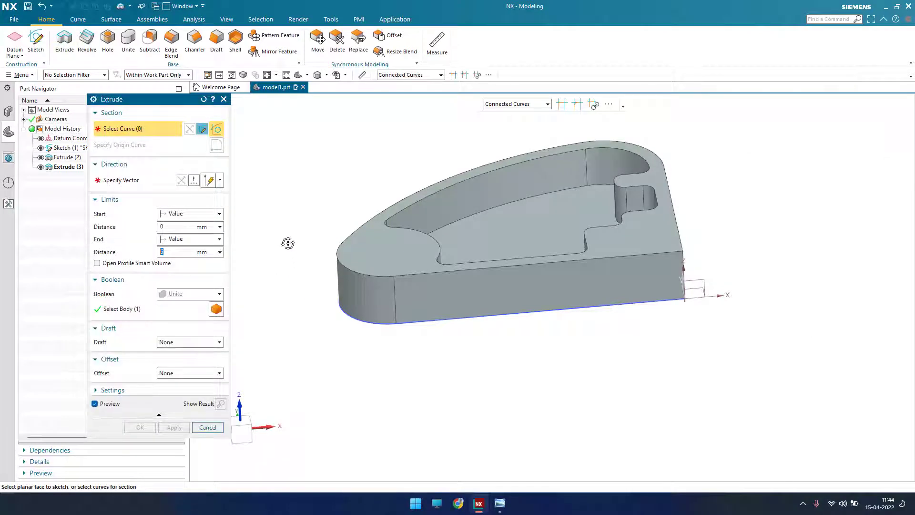
mouse_move(289, 244)
middle_mouse_down()
mouse_move(277, 190)
mouse_move(280, 259)
middle_mouse_up()
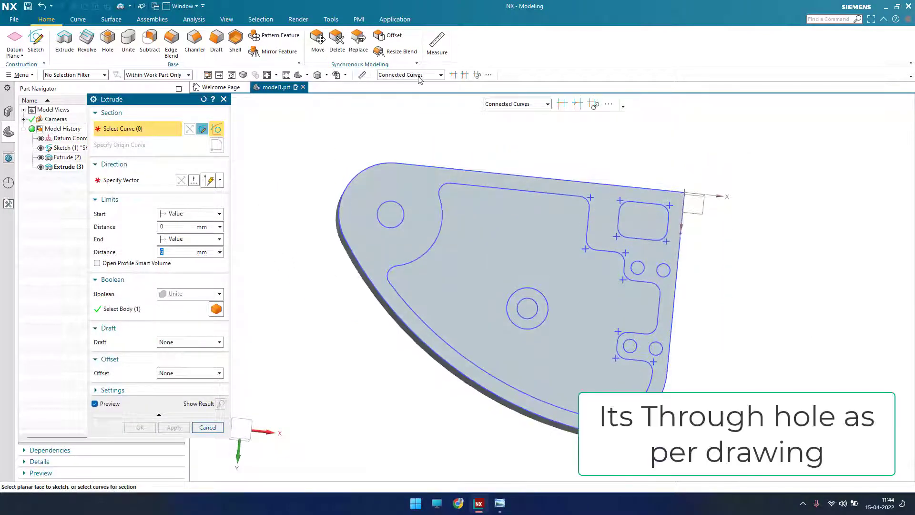
left_click(390, 215)
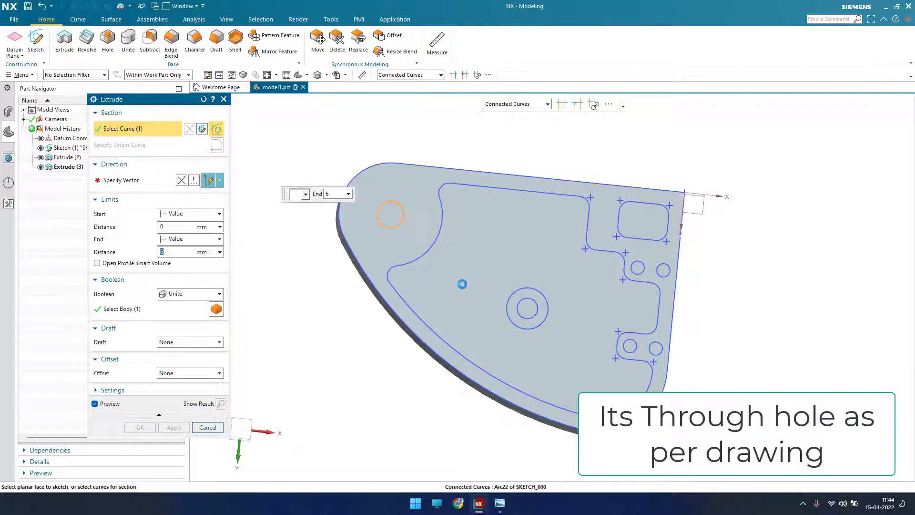
left_click(529, 308)
Step: Extrude both selected circles to 46 mm and subtract them from the body to cut through holes
middle_click_drag(529, 307, 410, 373)
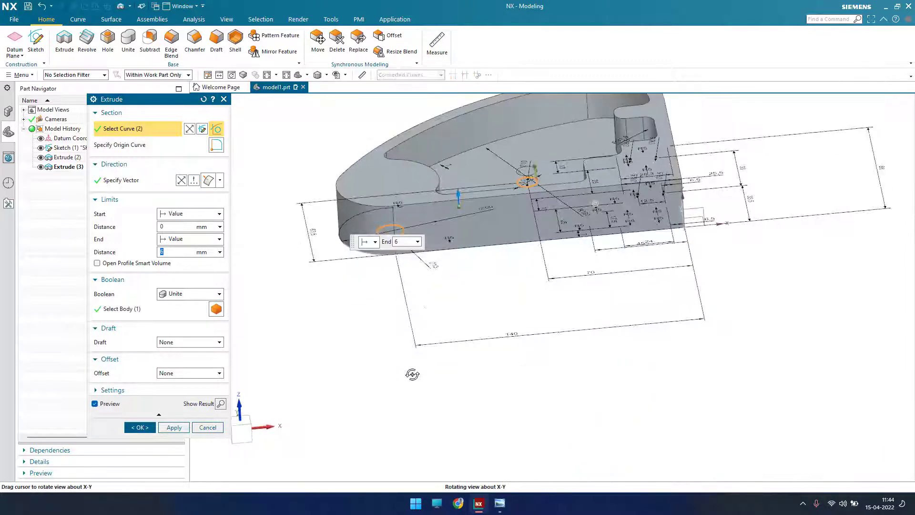
left_click_drag(456, 197, 454, 118)
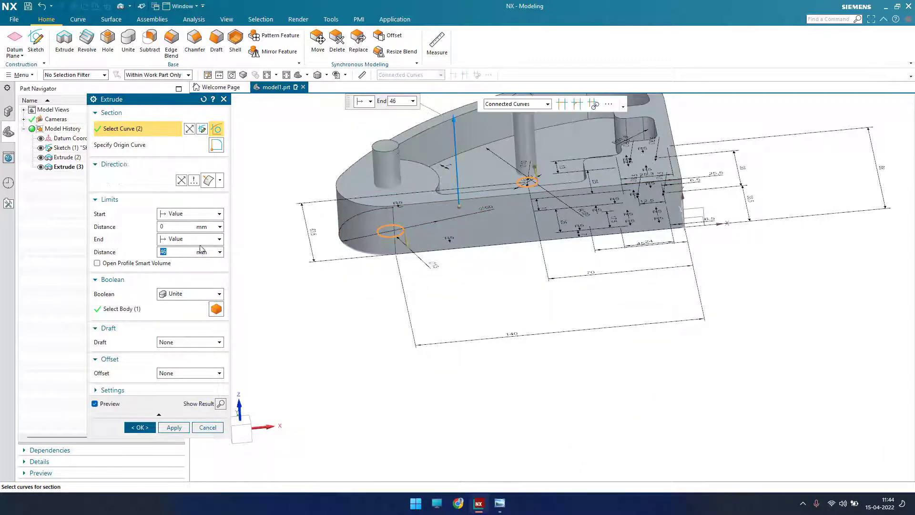
left_click(190, 294)
left_click(183, 312)
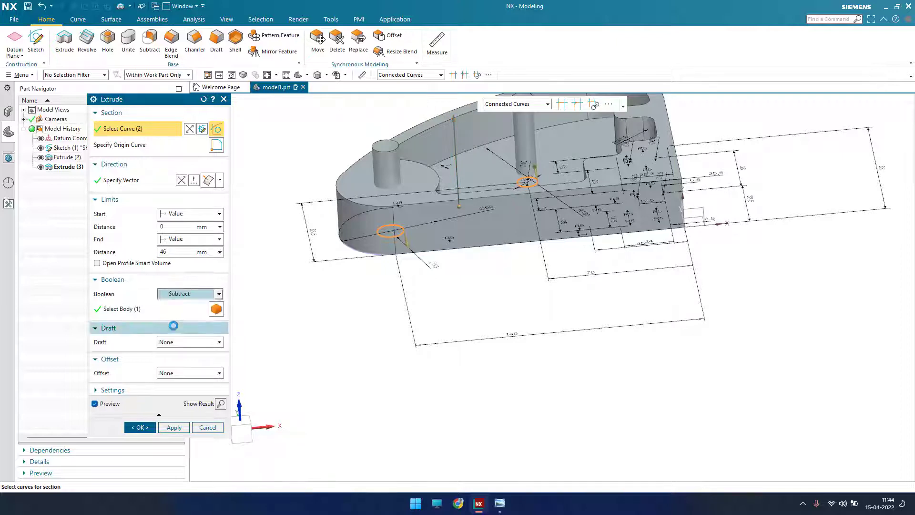
left_click(139, 427)
middle_click_drag(399, 256, 421, 343, "shift")
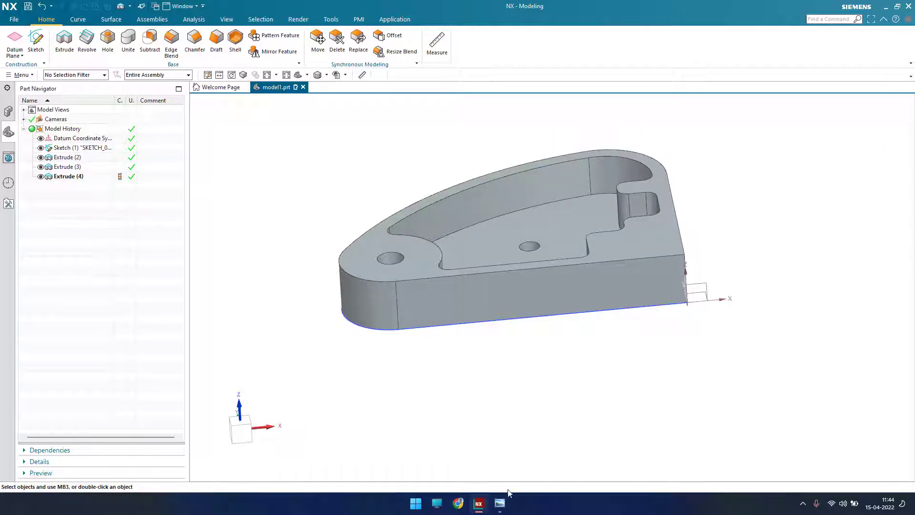
Step: Compare the holes with the reference drawing, and remove the inner boss circle from the last hole cut's section
left_click(500, 503)
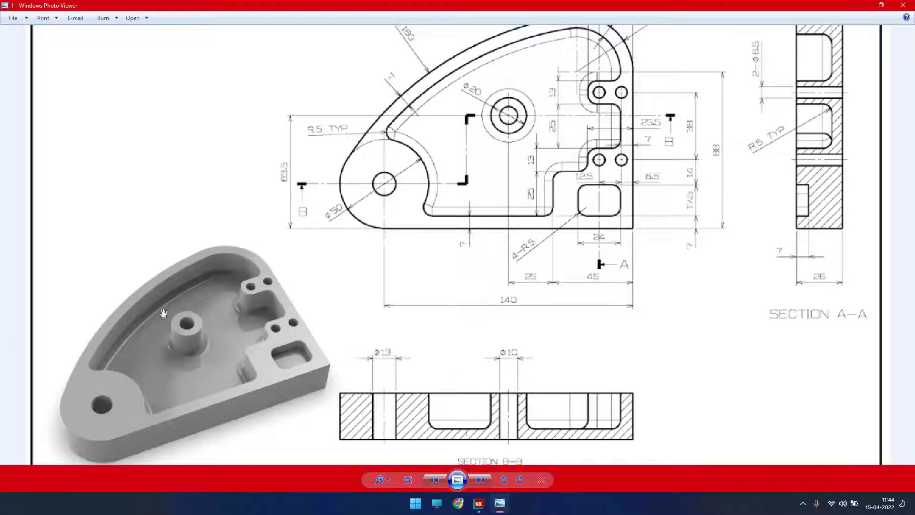
left_click(860, 6)
double_click(74, 177)
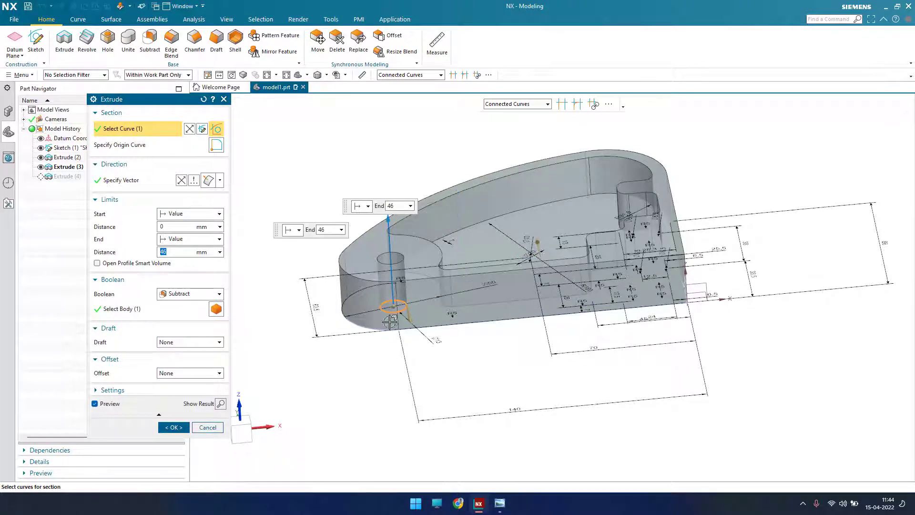
left_click(173, 427)
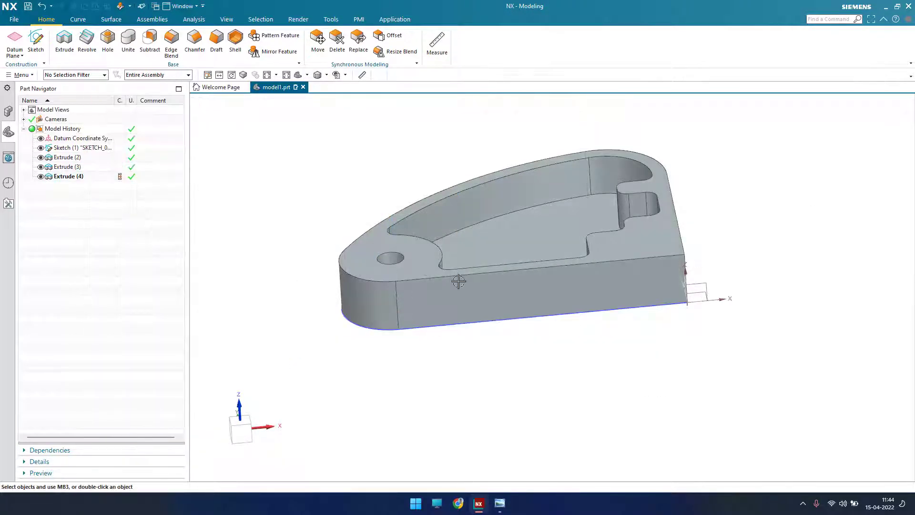
Step: Begin another Extrude on the underside sketch with only the boss's outer circle as its section
left_click(65, 40)
middle_click_drag(392, 286, 374, 202)
key("F8")
scroll(525, 245, "up", 5)
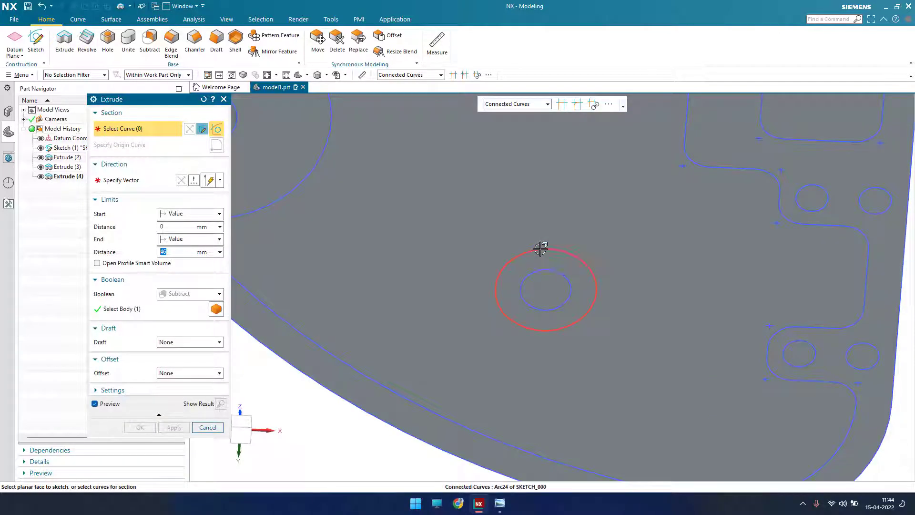
left_click(541, 248)
left_click(540, 271)
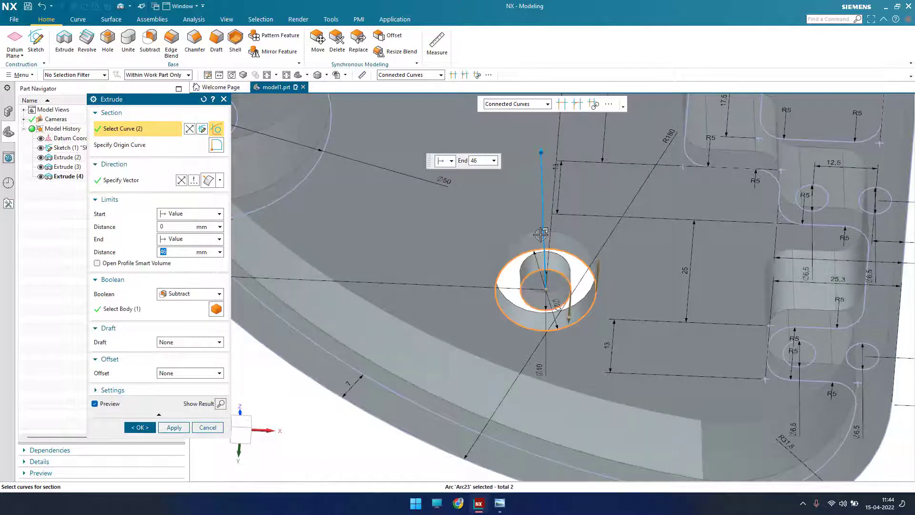
middle_click_drag(540, 271, 530, 306)
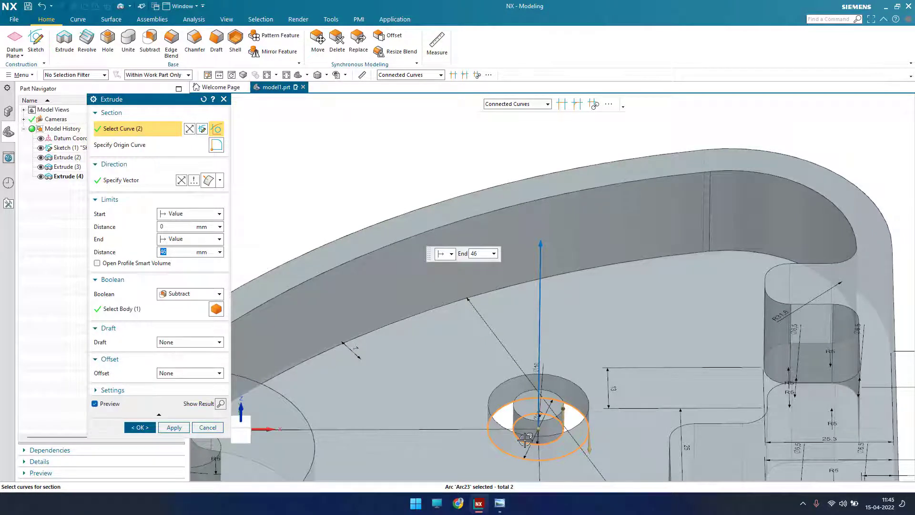
left_click(526, 440, "shift")
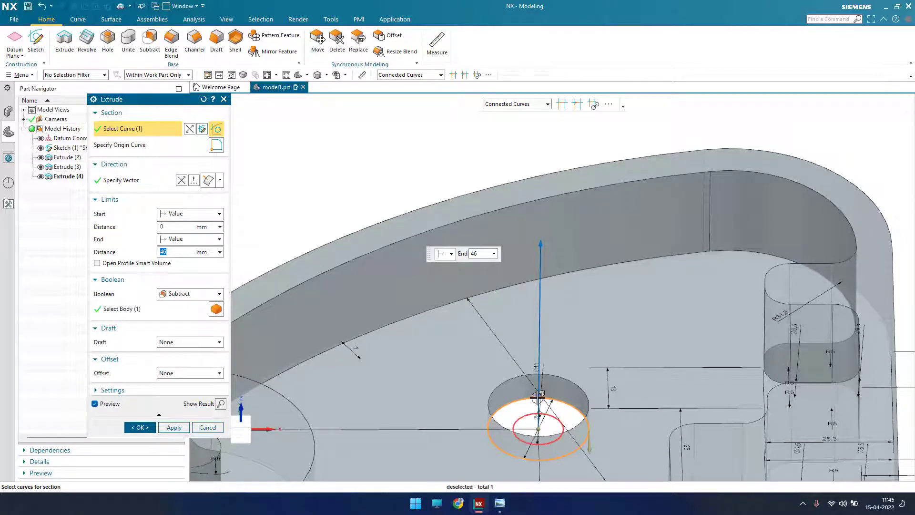
Step: Extrude the boss's outer circle to 26 mm and unite it with the existing body
key("ctrl+alt+f")
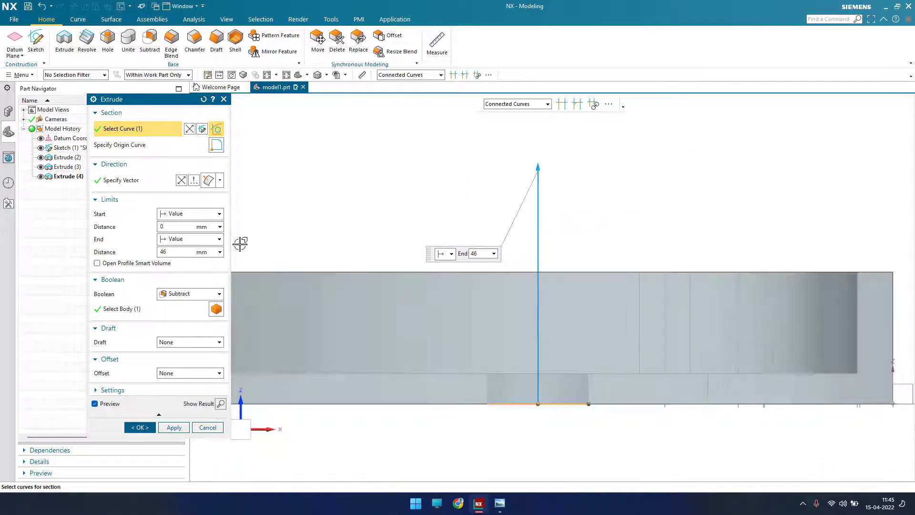
left_click_drag(168, 253, 12, 245)
type("26")
key("Return")
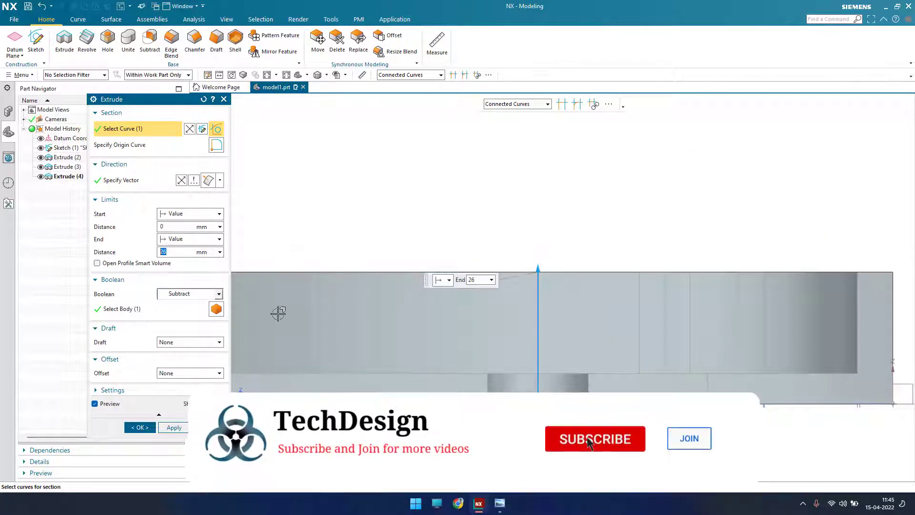
left_click(190, 293)
left_click(176, 312)
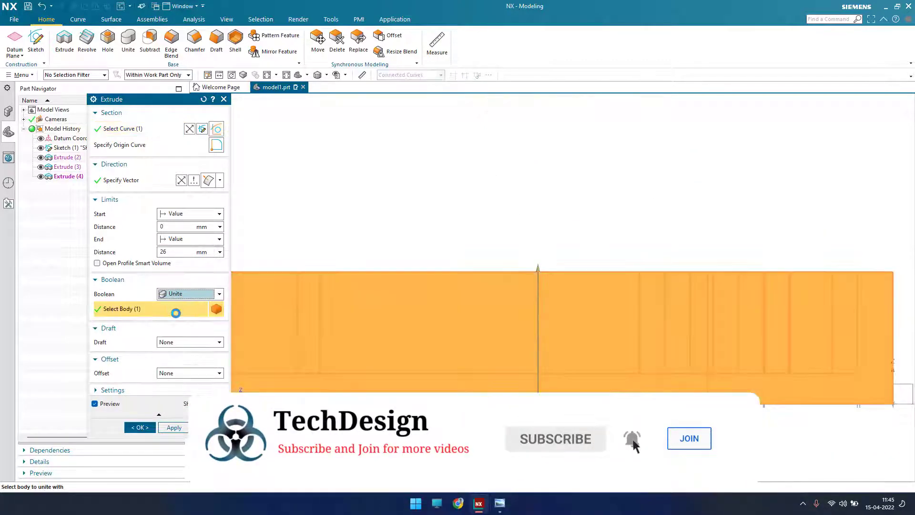
middle_click_drag(492, 333, 494, 387)
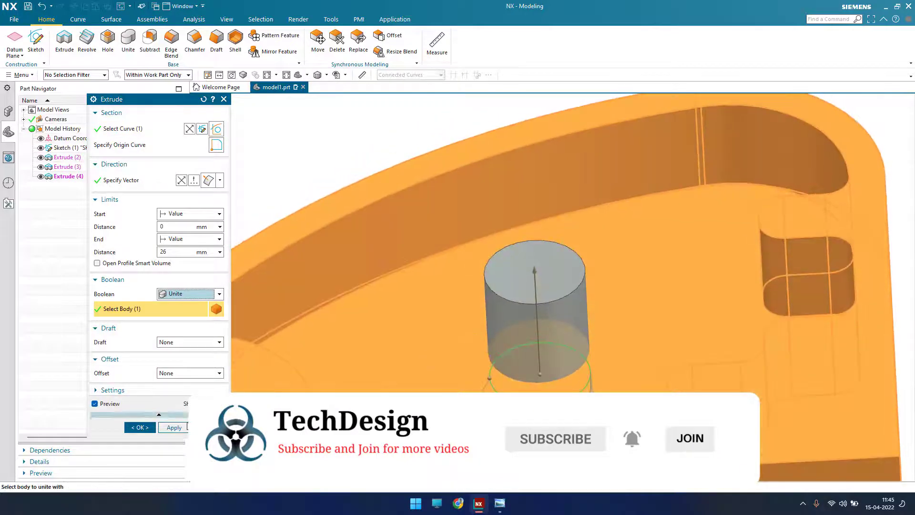
left_click(174, 428)
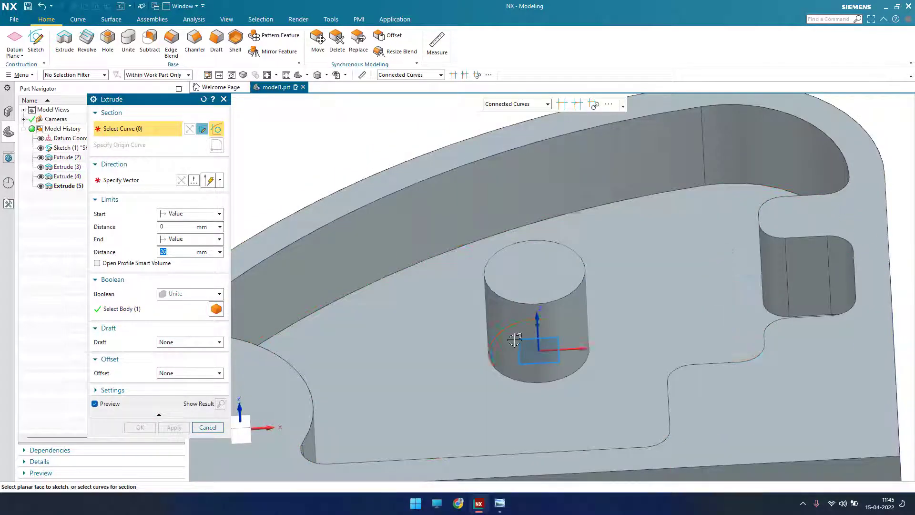
Step: Extrude the inner boss circle 26 mm and subtract it from the body to cut the boss's through hole
middle_click_drag(519, 334, 535, 395)
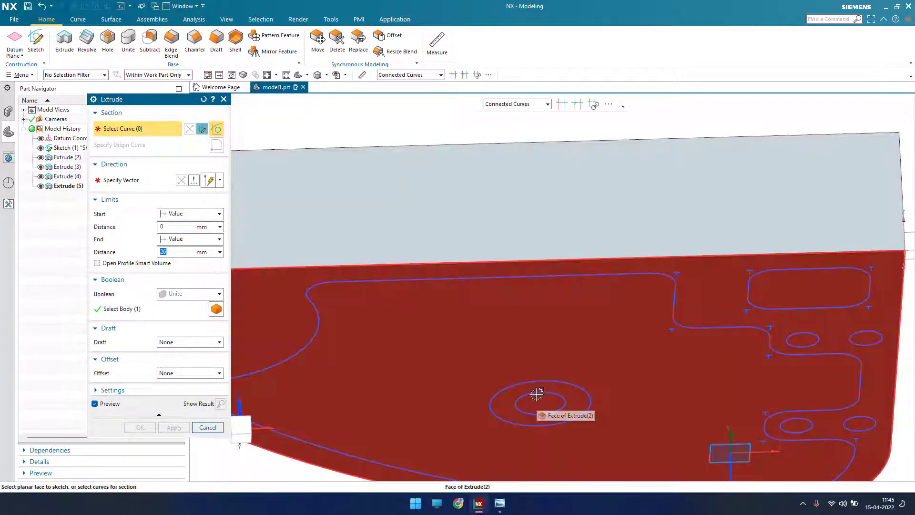
left_click(543, 393)
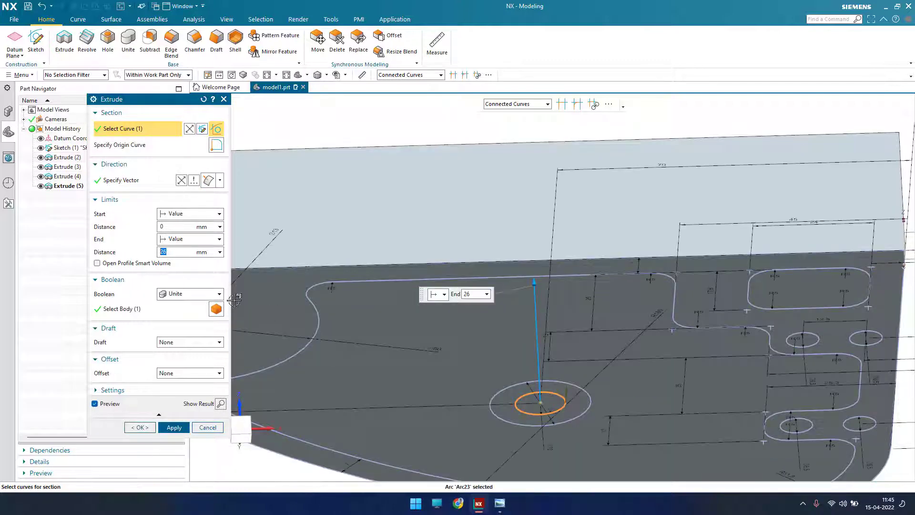
left_click(177, 294)
left_click(179, 319)
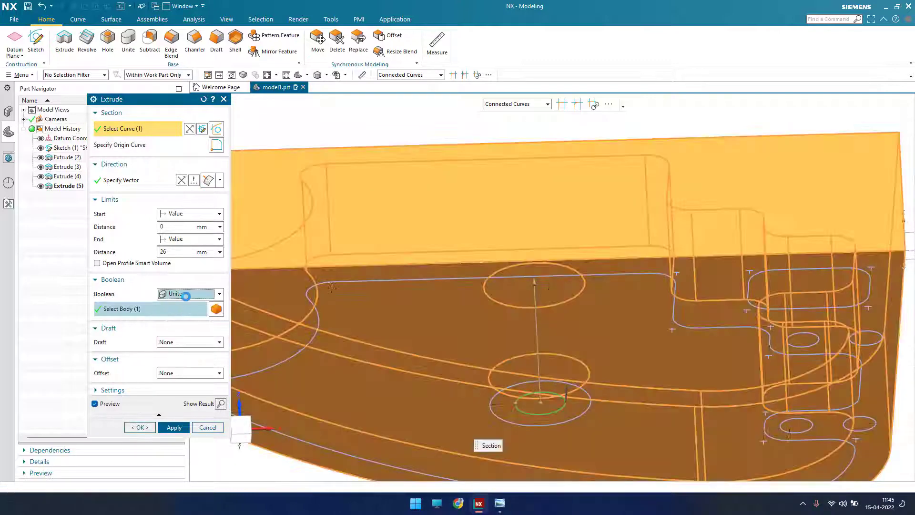
left_click(189, 294)
left_click(176, 329)
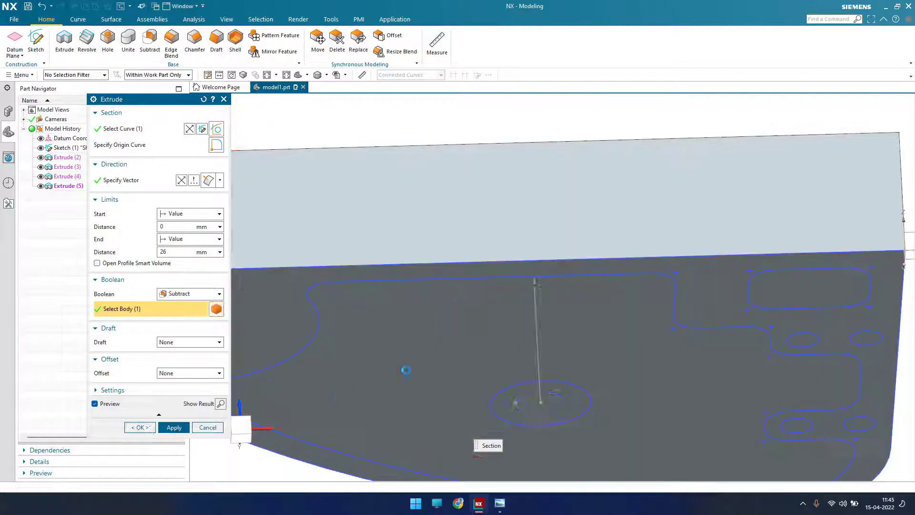
mouse_move(455, 332)
middle_mouse_down()
mouse_move(457, 372)
mouse_move(467, 333)
middle_mouse_up()
scroll(468, 321, "up", 2)
scroll(468, 321, "down", 4)
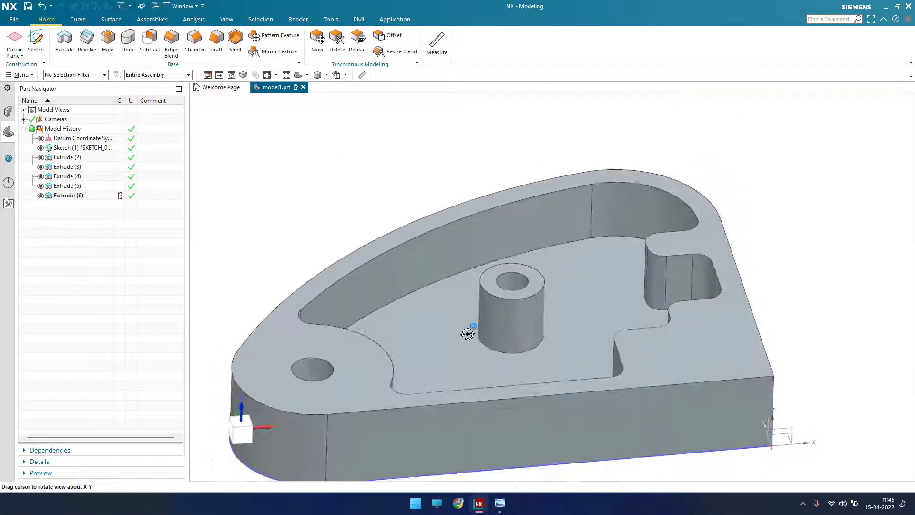
scroll(466, 336, "up", 1)
Step: Look up the rectangular pocket's depth in section A-A of the reference drawing, and select the rounded rectangle for a new Extrude
left_click(503, 507)
left_click_drag(555, 273, 431, 337)
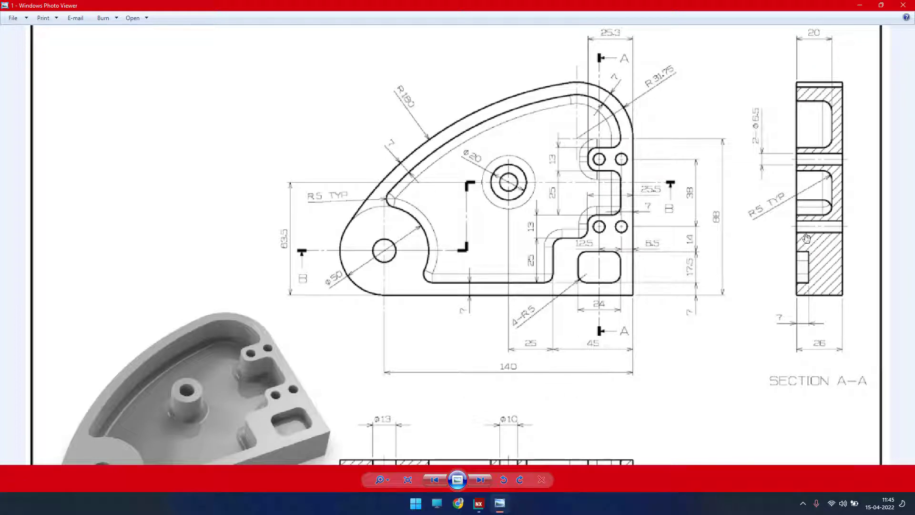
left_click(867, 7)
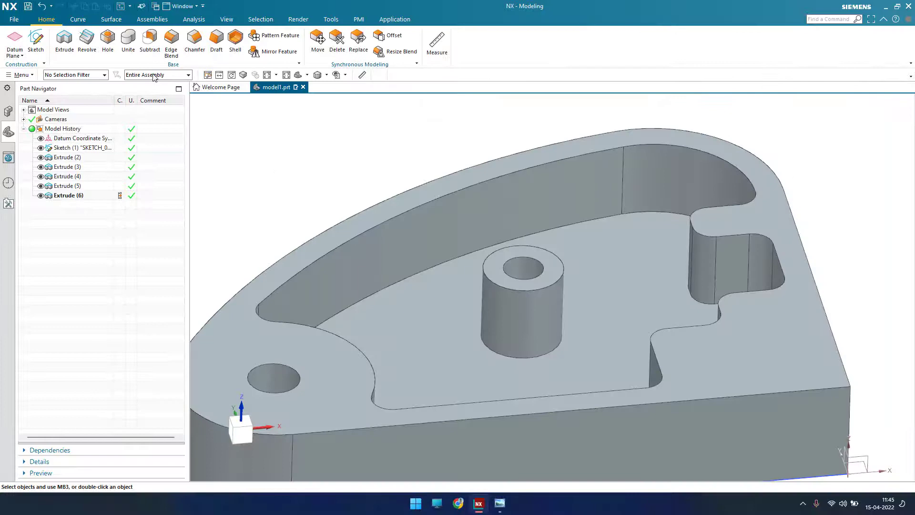
left_click(65, 38)
middle_click_drag(442, 250, 705, 206)
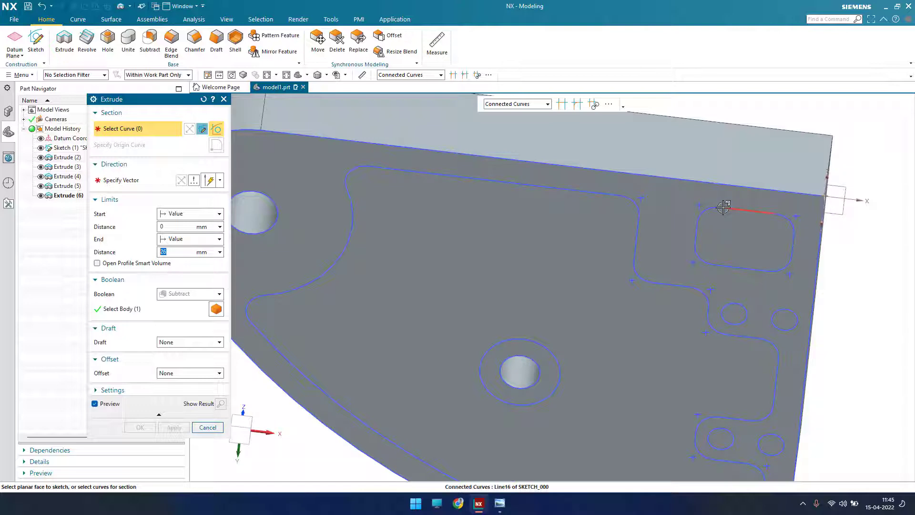
left_click(722, 206)
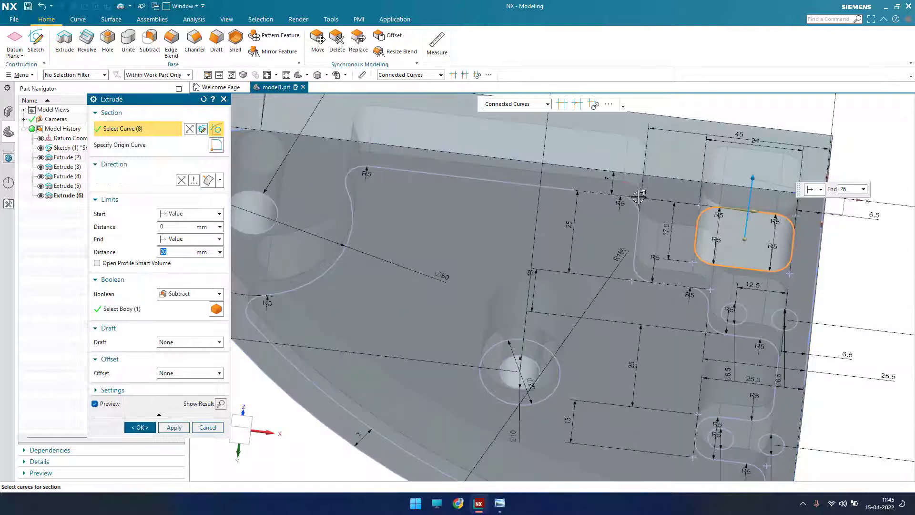
Step: Try a start distance of 15 mm and an end distance of 26-7 for the rectangular pocket's cut
mouse_move(639, 198)
middle_mouse_down()
mouse_move(639, 249)
mouse_move(594, 350)
middle_mouse_up()
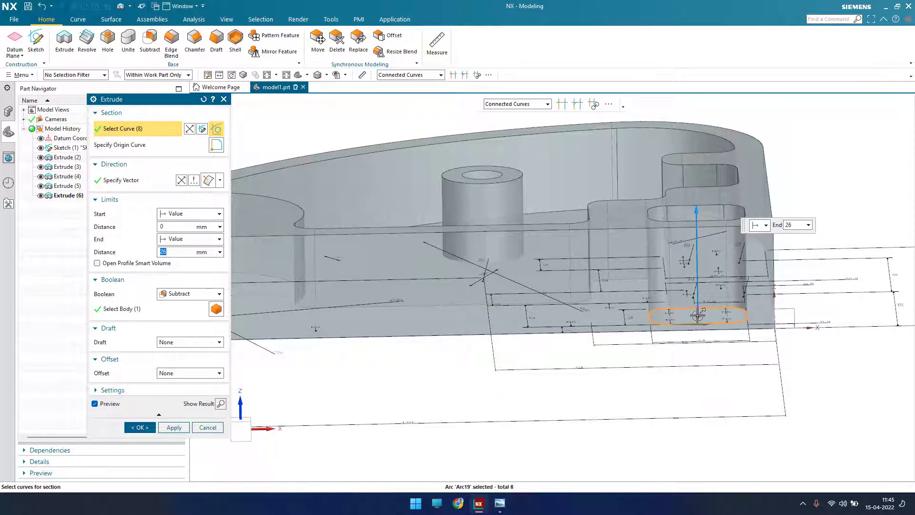
left_click_drag(697, 314, 697, 256)
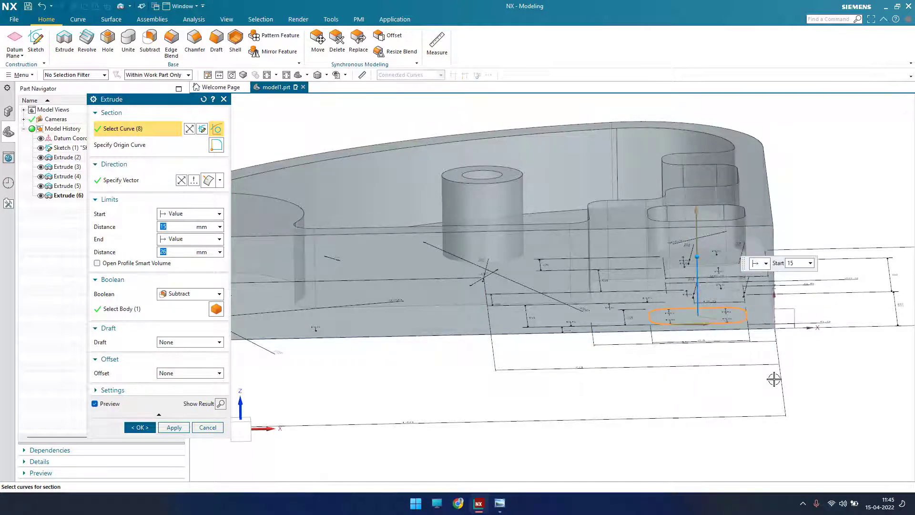
key("F8")
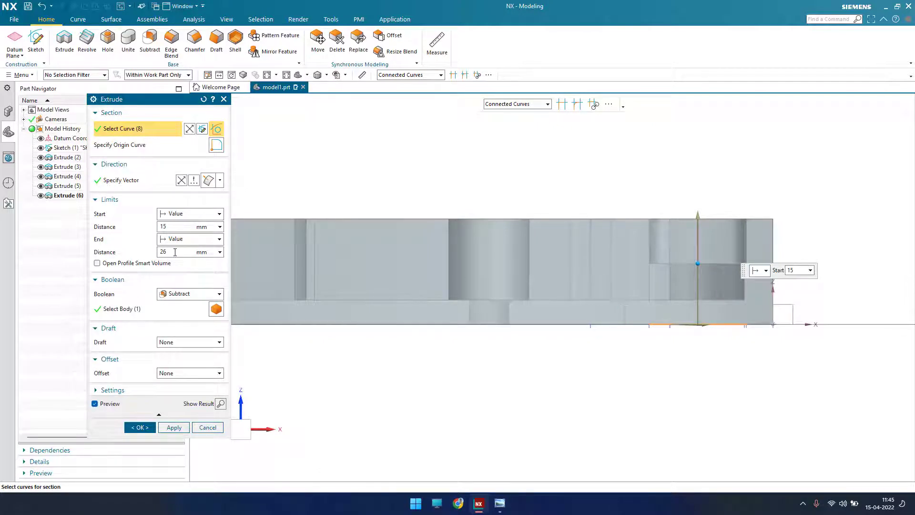
double_click(175, 252)
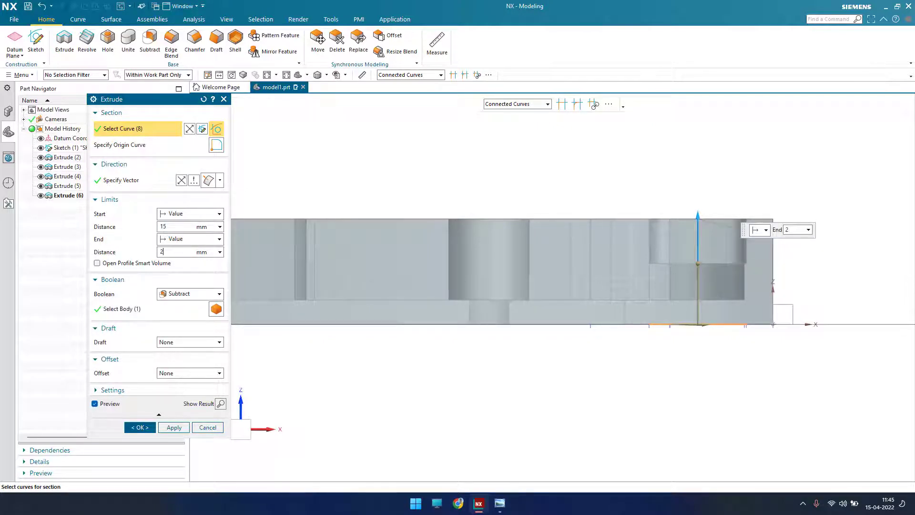
key("Return")
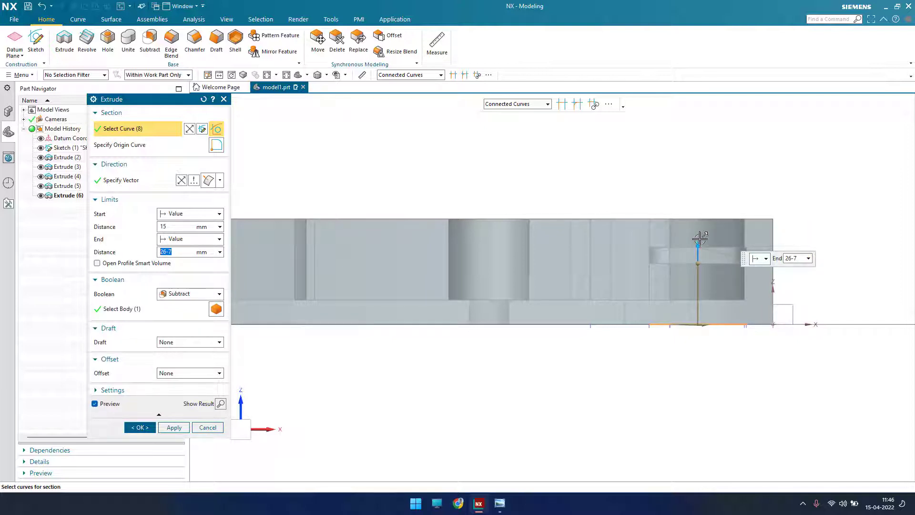
Step: Cut the rectangular pocket by extruding from a start distance of 26-7 to an end distance of 32 mm, subtracting it from the body
double_click(178, 227)
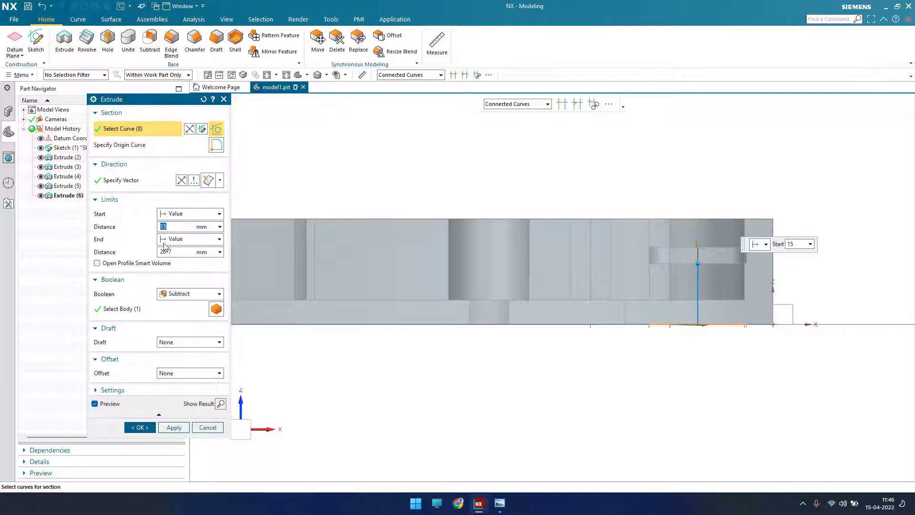
type("26-7")
left_click_drag(694, 195, 697, 191)
middle_click_drag(655, 261, 661, 289)
left_click(157, 309)
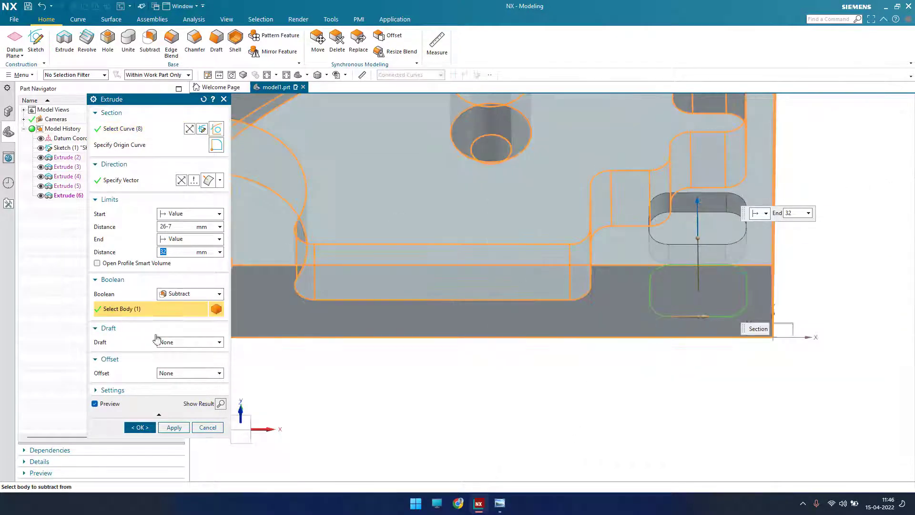
left_click(138, 427)
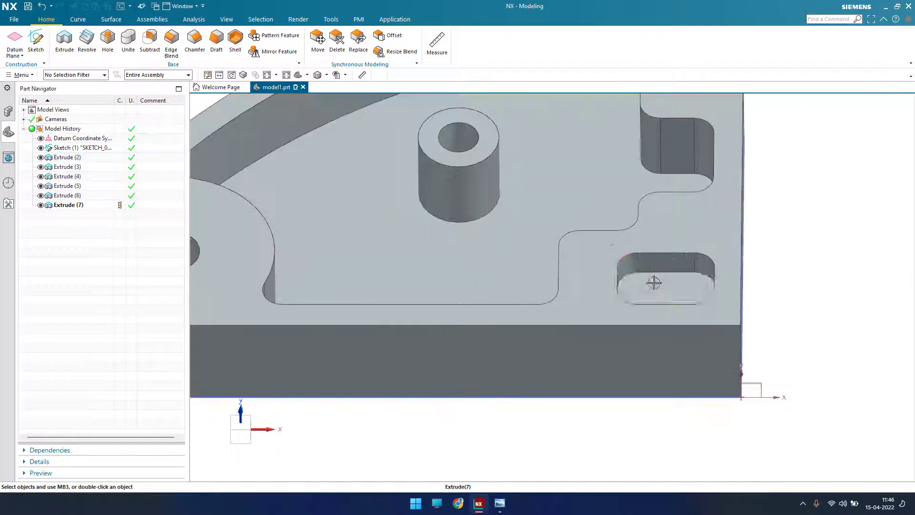
middle_click_drag(654, 283, 658, 308)
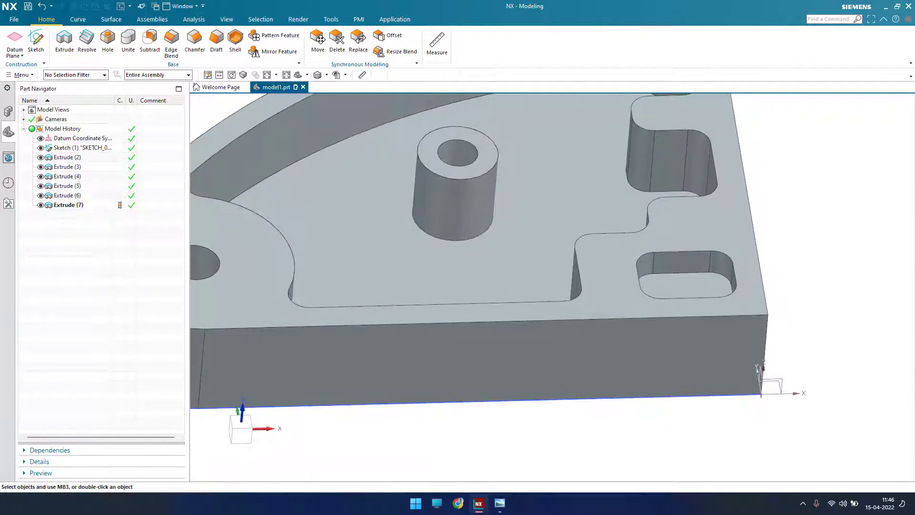
Step: Switch to the reference drawing in Windows Photo Viewer and examine the front view with sections A-A and B-B for the remaining features
left_click(498, 502)
scroll(630, 230, "up", 3)
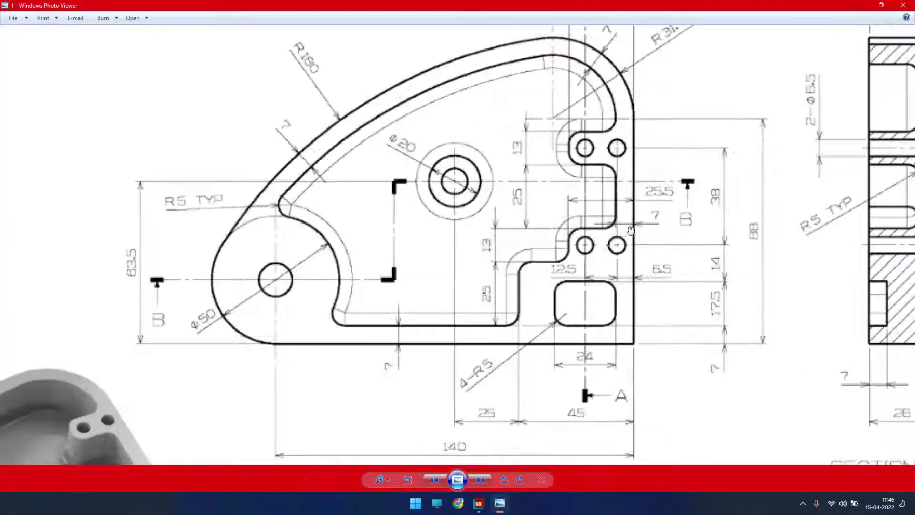
left_click_drag(585, 237, 497, 247)
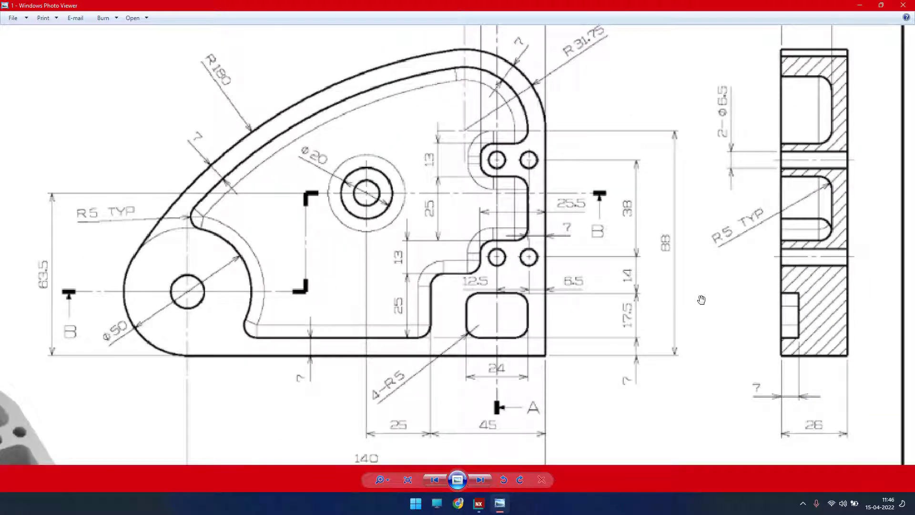
left_click_drag(662, 286, 668, 144)
left_click_drag(624, 352, 609, 219)
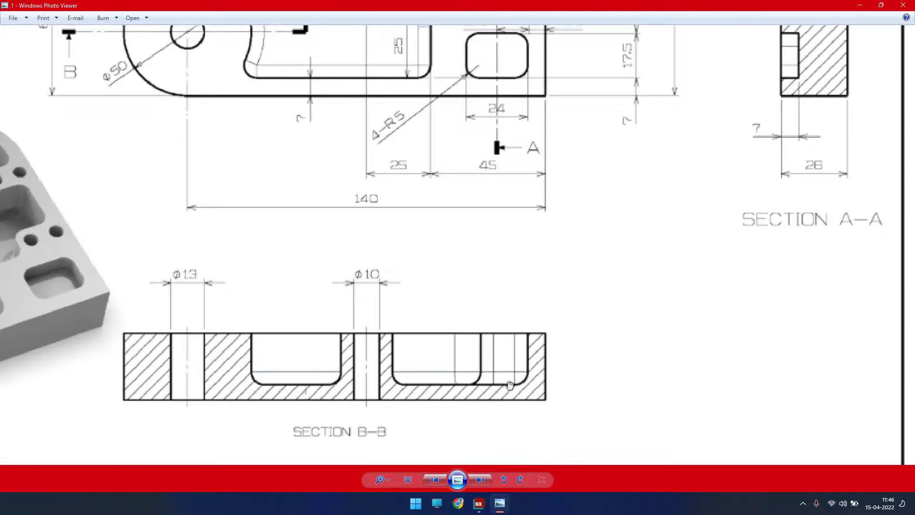
left_click_drag(596, 376, 881, 377)
mouse_move(794, 387)
left_mouse_down()
mouse_move(791, 401)
mouse_move(506, 401)
left_mouse_up()
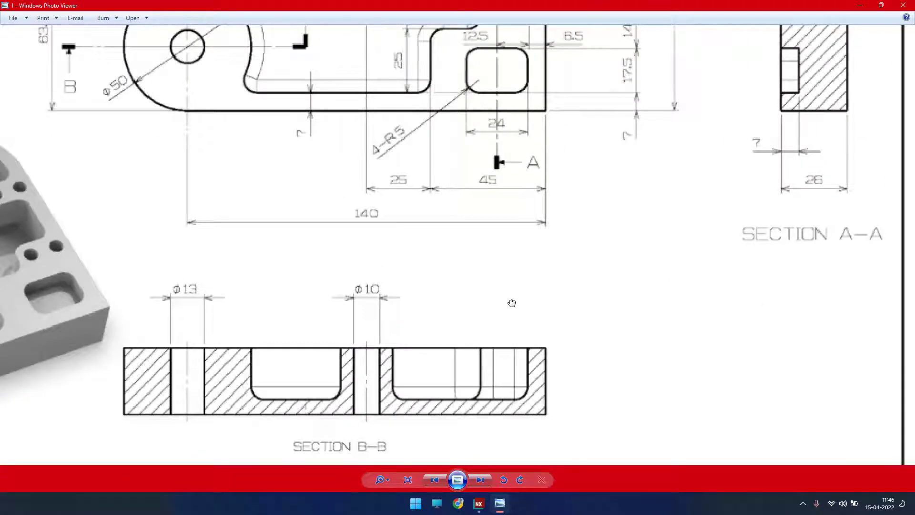
left_click_drag(512, 170, 521, 338)
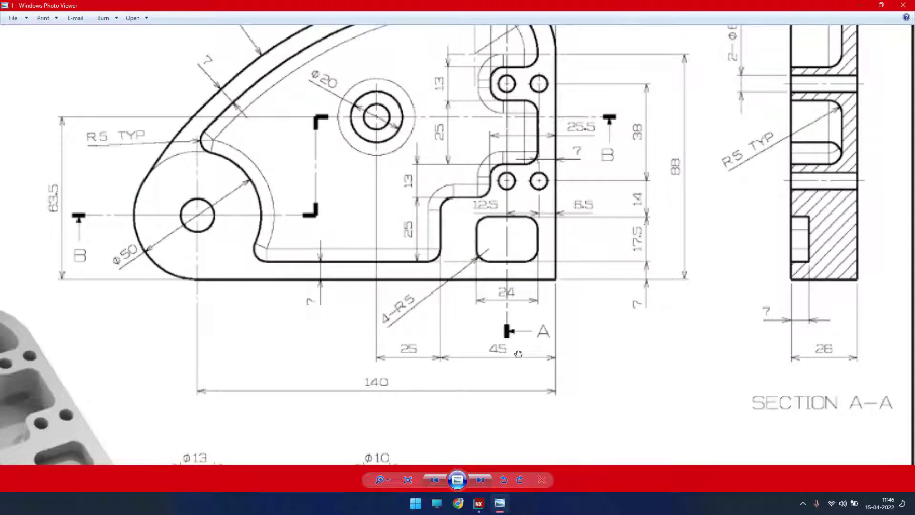
left_click_drag(557, 231, 547, 351)
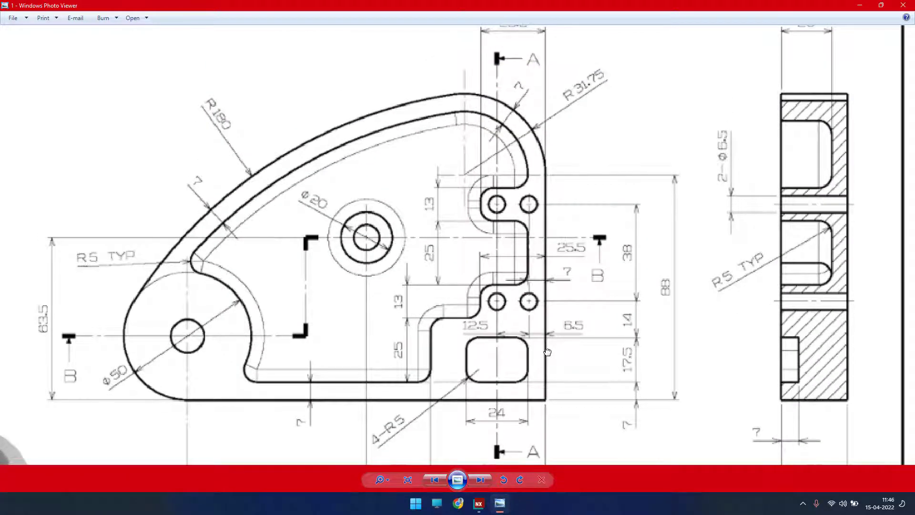
mouse_move(547, 352)
left_mouse_down()
mouse_move(548, 343)
mouse_move(554, 391)
mouse_move(610, 169)
left_mouse_up()
mouse_move(458, 334)
left_mouse_down()
mouse_move(733, 183)
mouse_move(486, 218)
mouse_move(468, 231)
mouse_move(506, 237)
mouse_move(449, 342)
mouse_move(468, 83)
left_mouse_up()
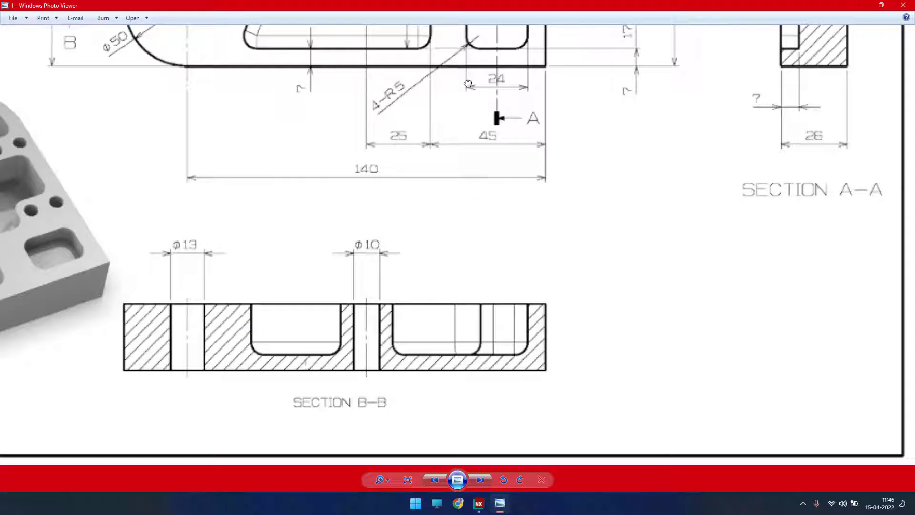
left_click_drag(535, 118, 521, 161)
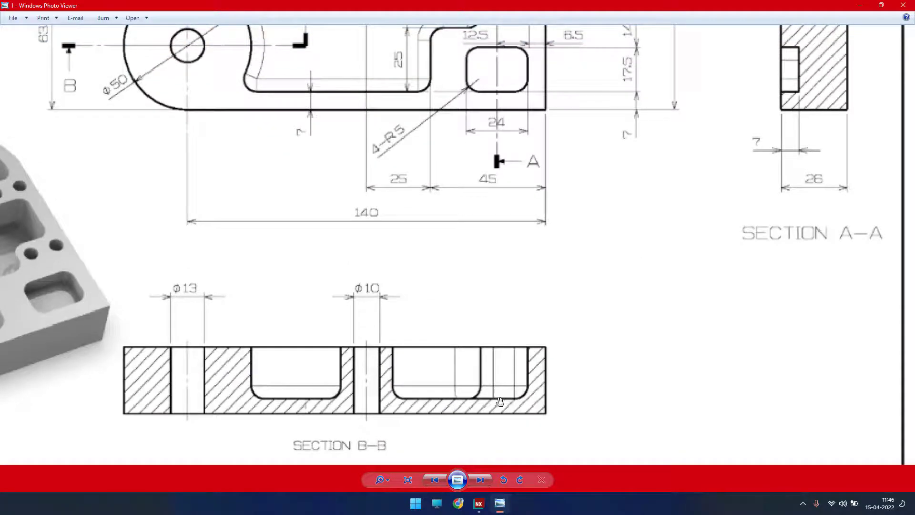
left_click_drag(586, 233, 588, 354)
left_click(860, 5)
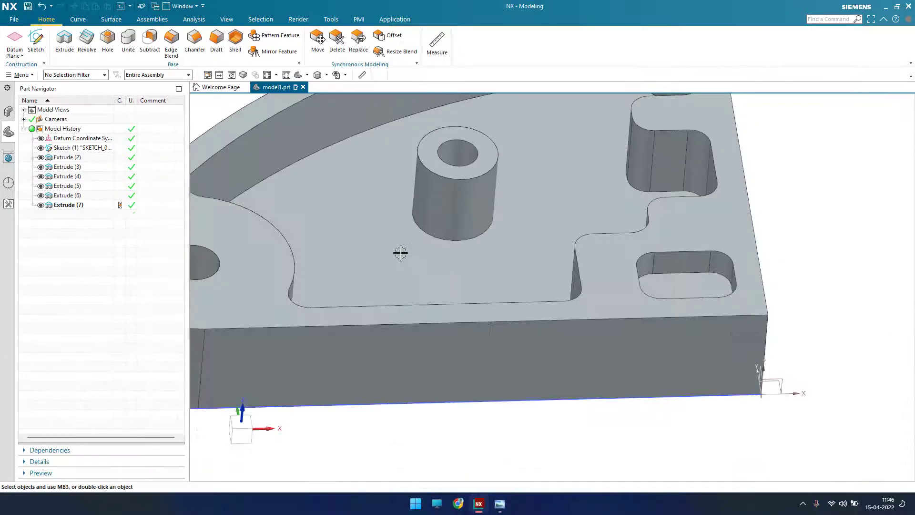
Step: Begin another Extrude in NX with the sketch's four small 6.5 mm hole circles as its section
left_click(72, 43)
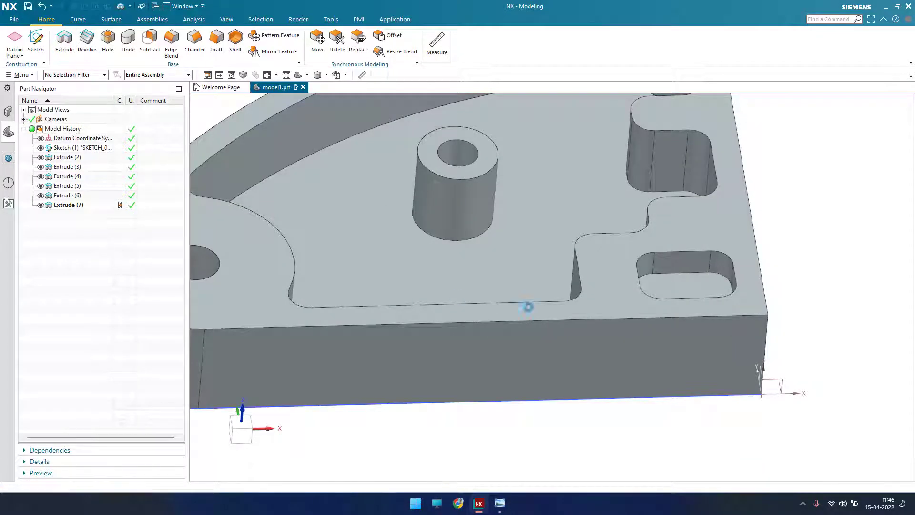
middle_click_drag(591, 306, 572, 322)
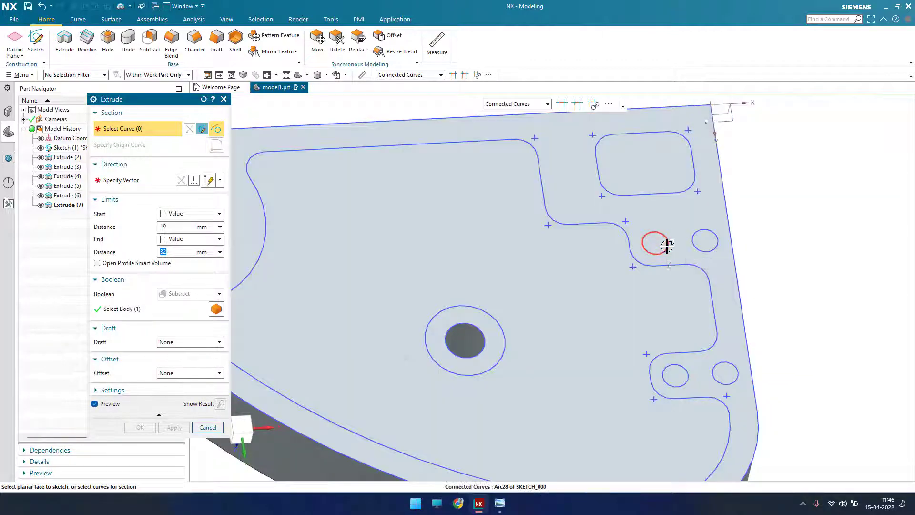
left_click(667, 245)
left_click(705, 241)
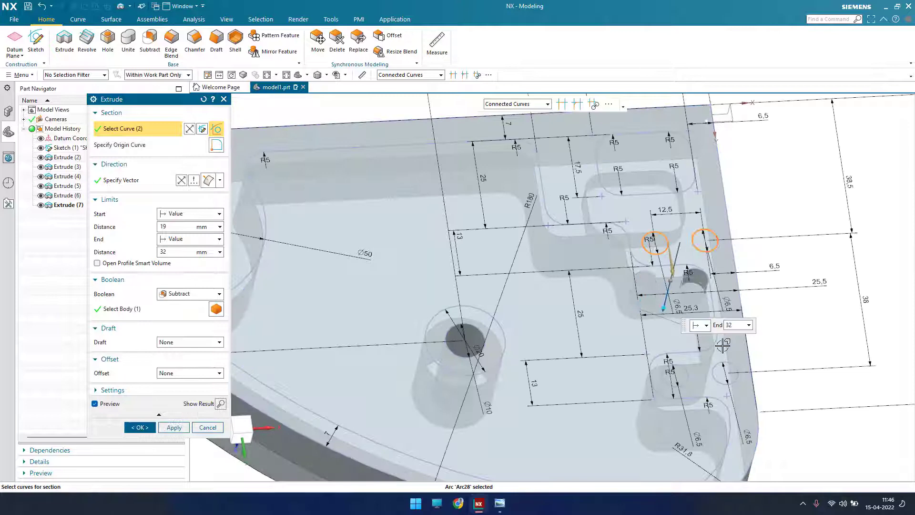
left_click(724, 373)
left_click(685, 377)
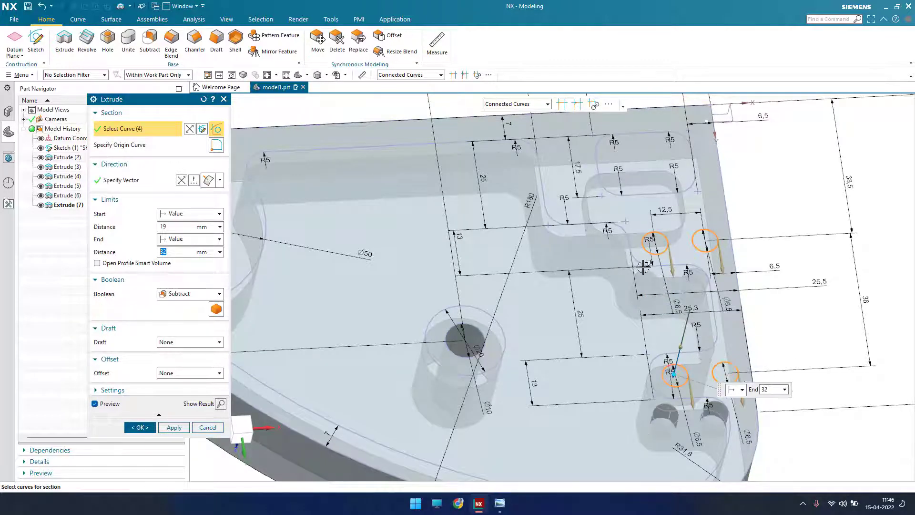
middle_click_drag(685, 377, 630, 381)
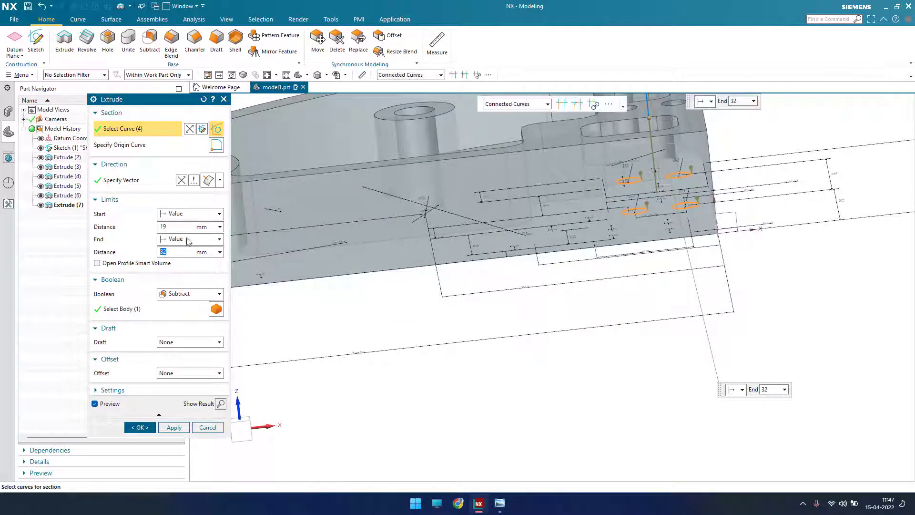
Step: Subtract the four small holes from the body with a start distance of 6 mm and an end distance of 32 mm
left_click(164, 226)
key("Return")
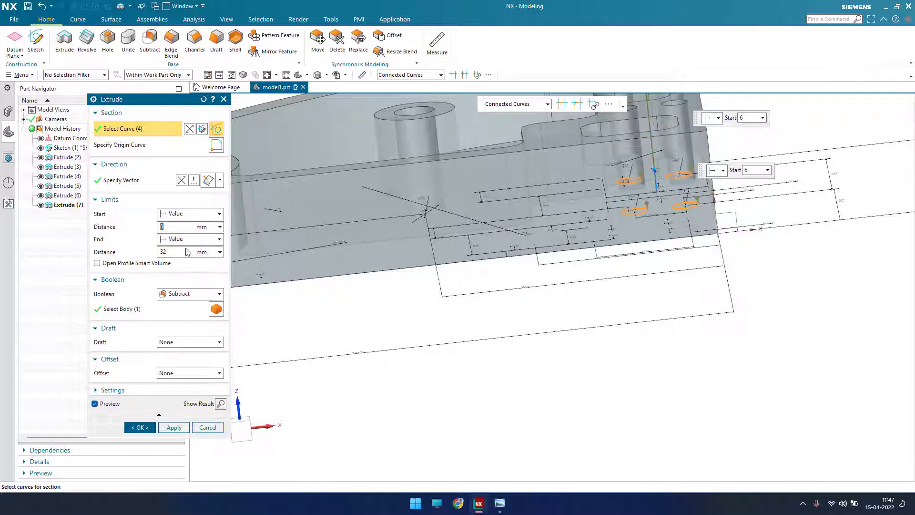
scroll(460, 359, "down", 3)
scroll(497, 253, "up", 4)
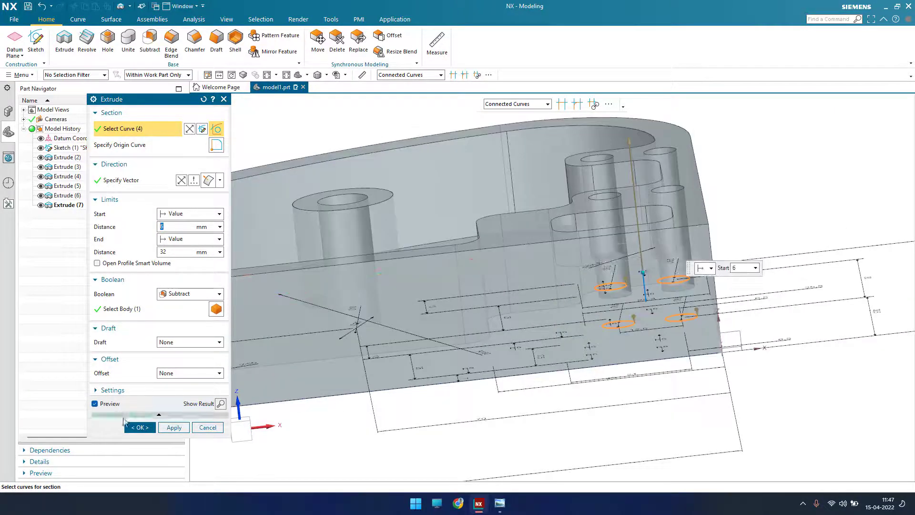
left_click(139, 427)
middle_click_drag(520, 362, 592, 276)
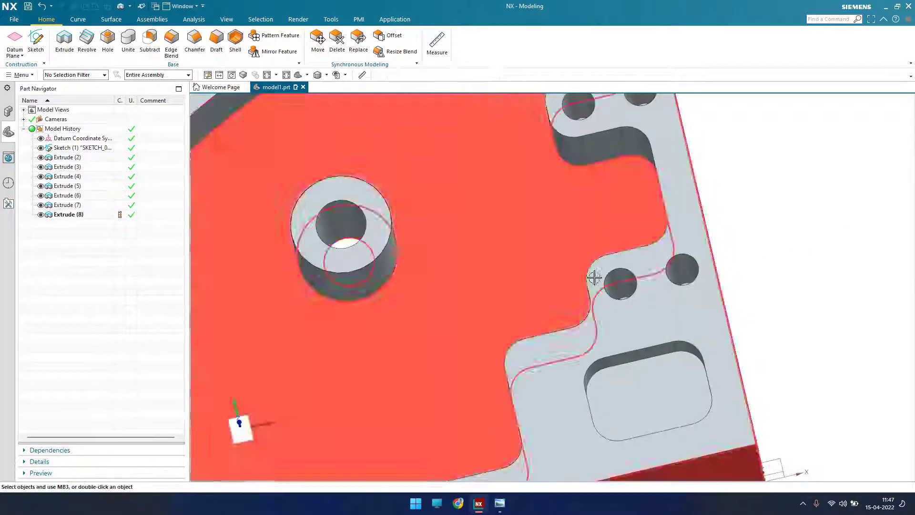
scroll(702, 210, "down", 3)
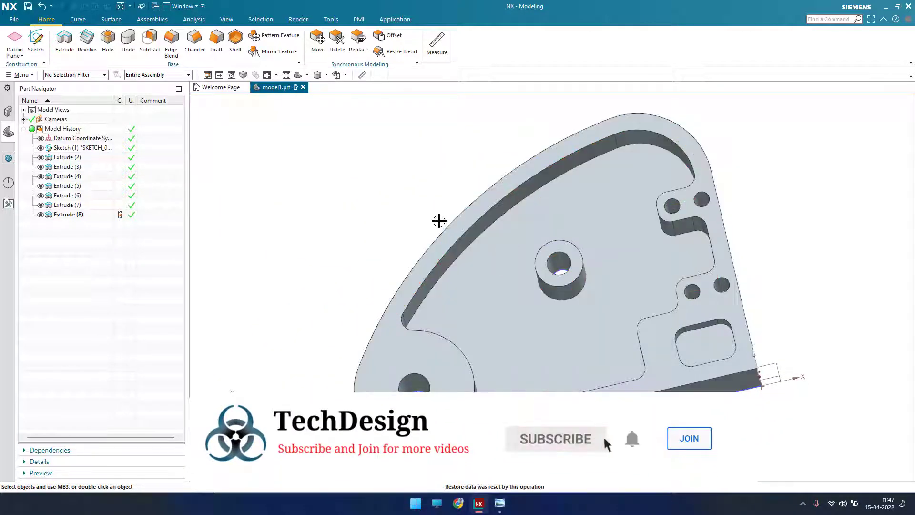
key("Home")
Step: Look up the typical fillet radius in the reference drawing, and blend the main pocket's floor edge loop with a 5 mm radius
left_click(497, 500)
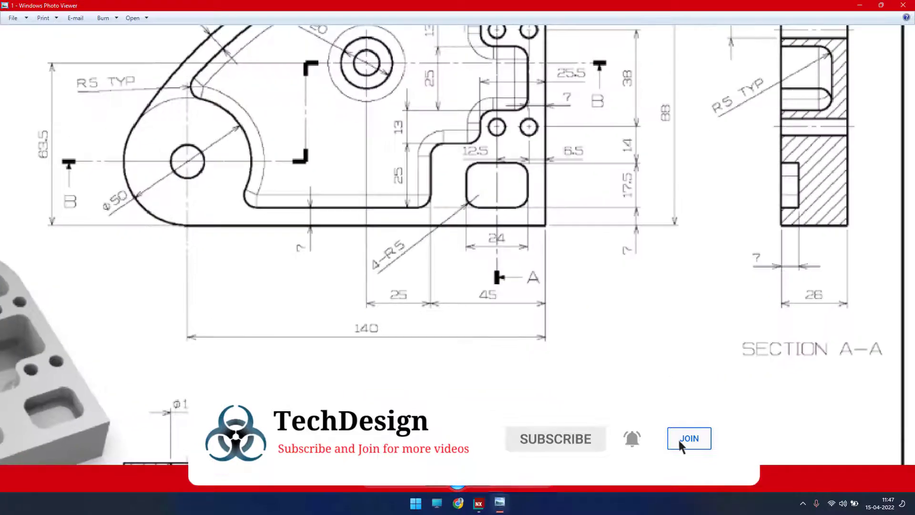
mouse_move(448, 378)
left_mouse_down()
mouse_move(768, 233)
mouse_move(774, 218)
left_mouse_up()
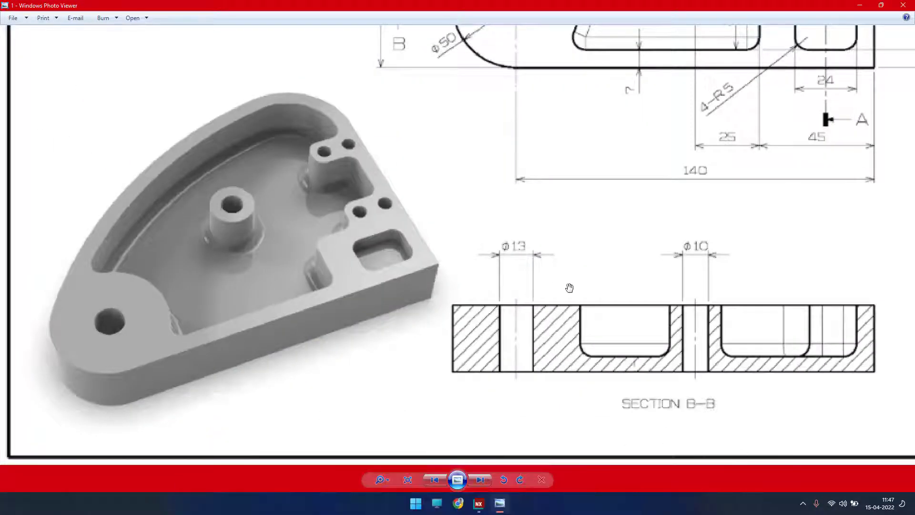
left_click_drag(593, 116, 423, 267)
left_click_drag(398, 198, 311, 325)
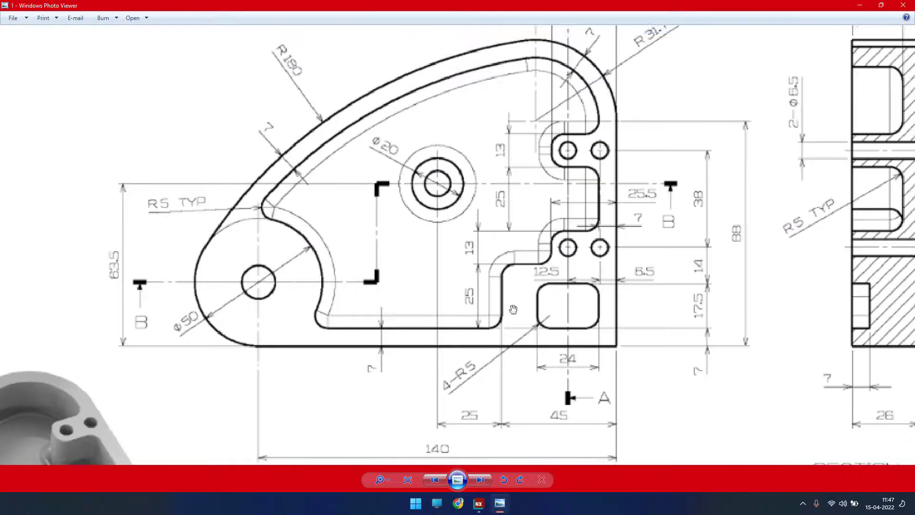
left_click_drag(601, 297, 531, 299)
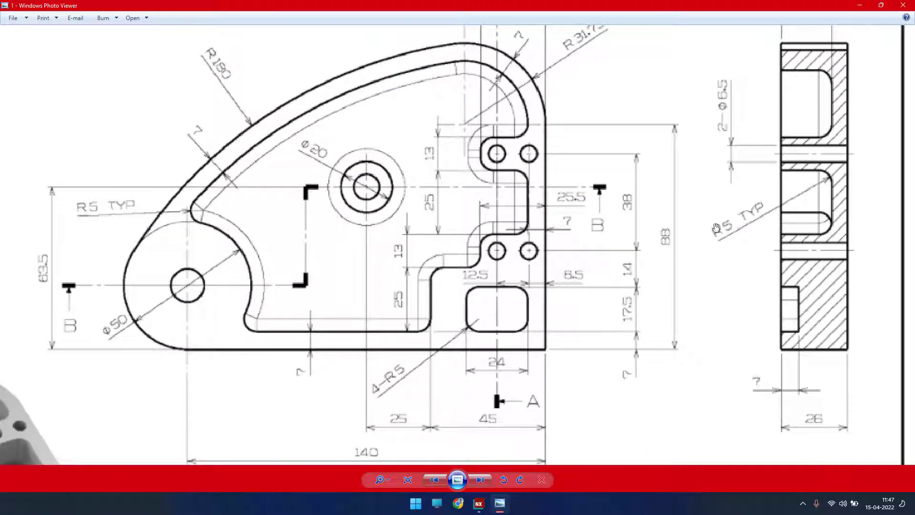
left_click(866, 9)
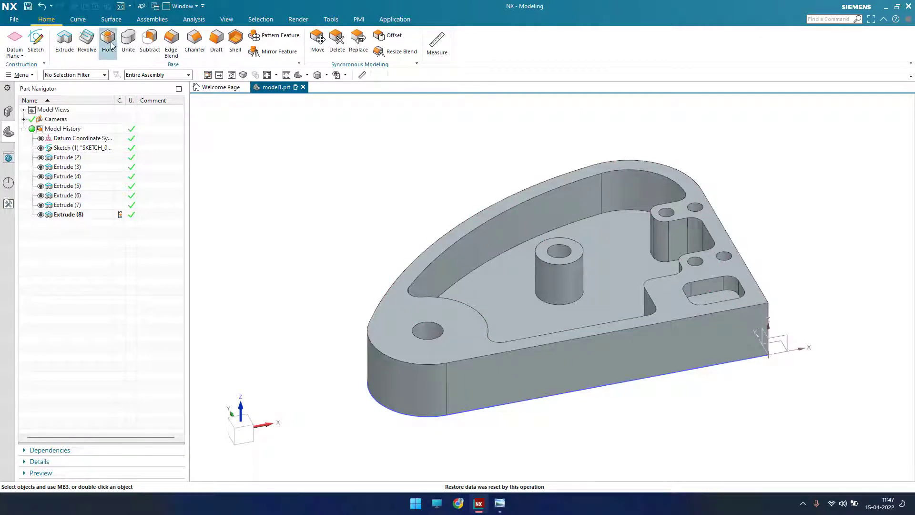
left_click(170, 48)
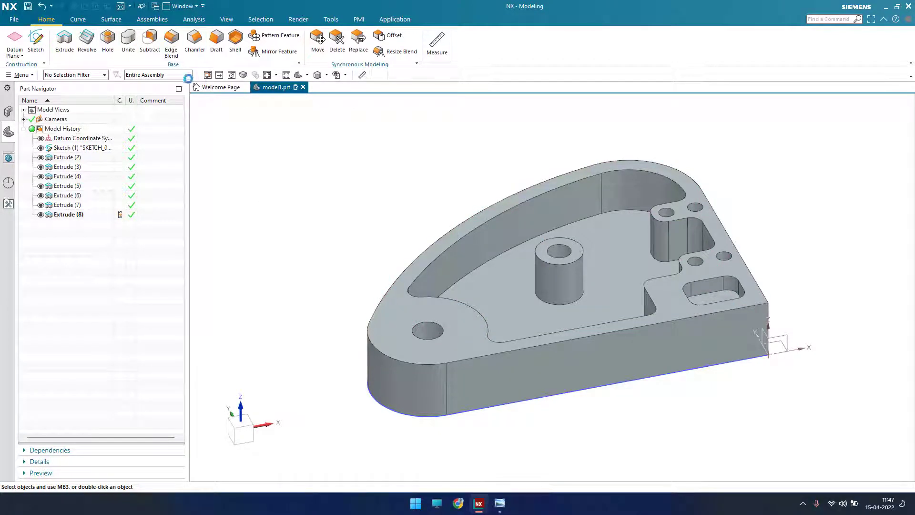
left_click(499, 254)
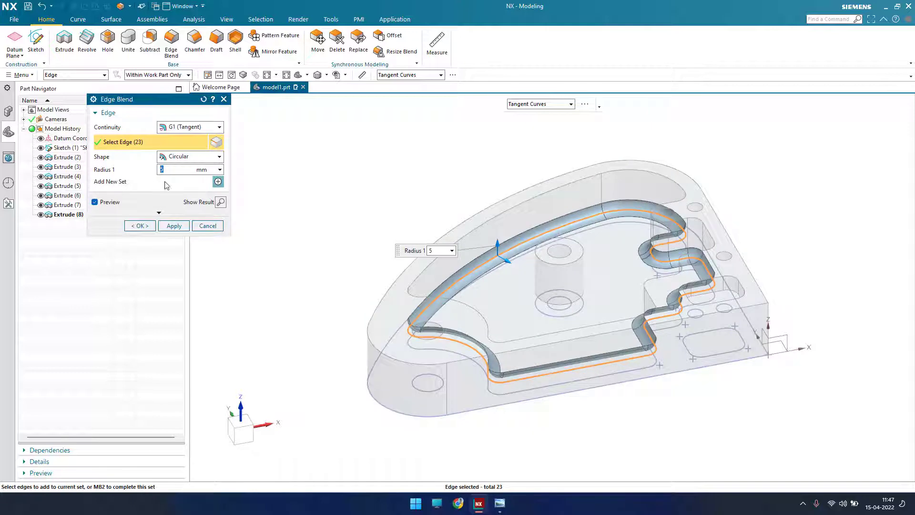
left_click(132, 229)
mouse_move(399, 274)
middle_mouse_down()
mouse_move(395, 248)
mouse_move(399, 266)
mouse_move(388, 271)
mouse_move(396, 272)
middle_mouse_up()
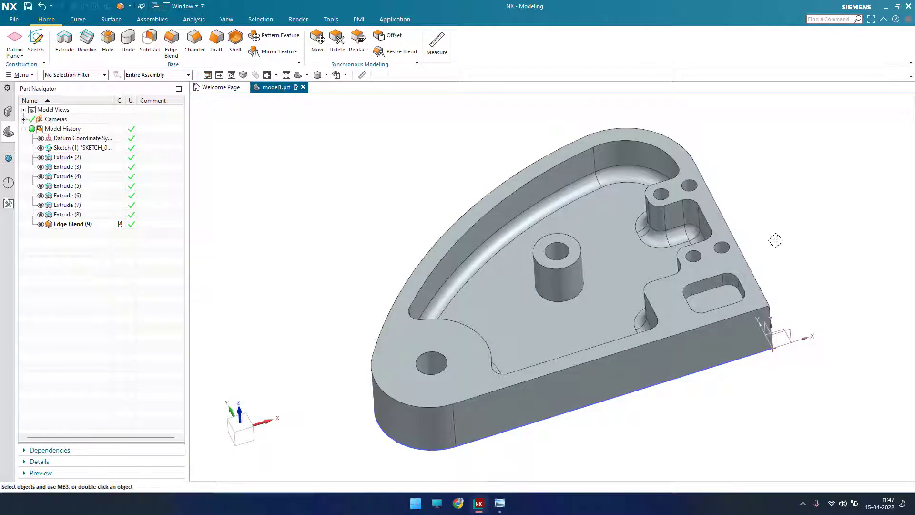
Step: Check the boss's base fillet in the reference drawing, and blend the circular edge where the central boss meets the pocket floor with a 5 mm radius
left_click(505, 509)
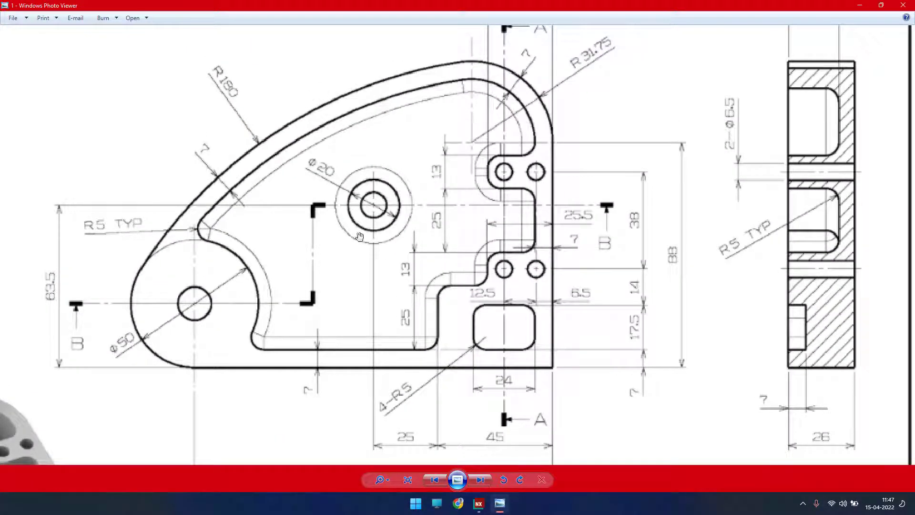
left_click(859, 6)
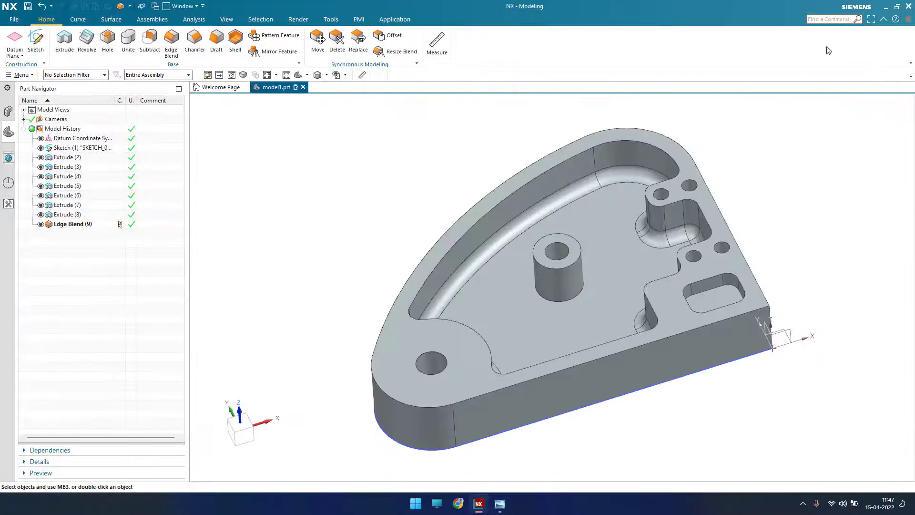
left_click(171, 40)
left_click(551, 300)
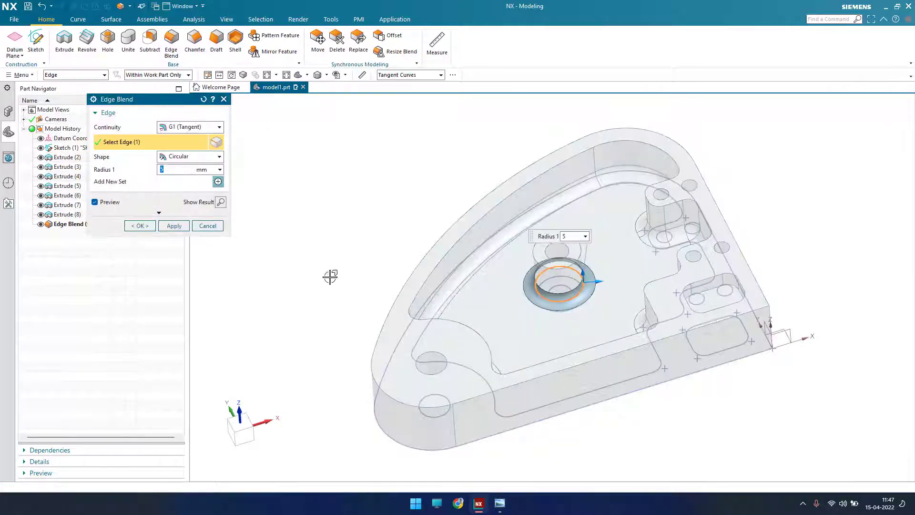
left_click(140, 225)
Step: Hide the datum coordinate system at the bracket's corner
middle_click_drag(355, 222, 423, 265)
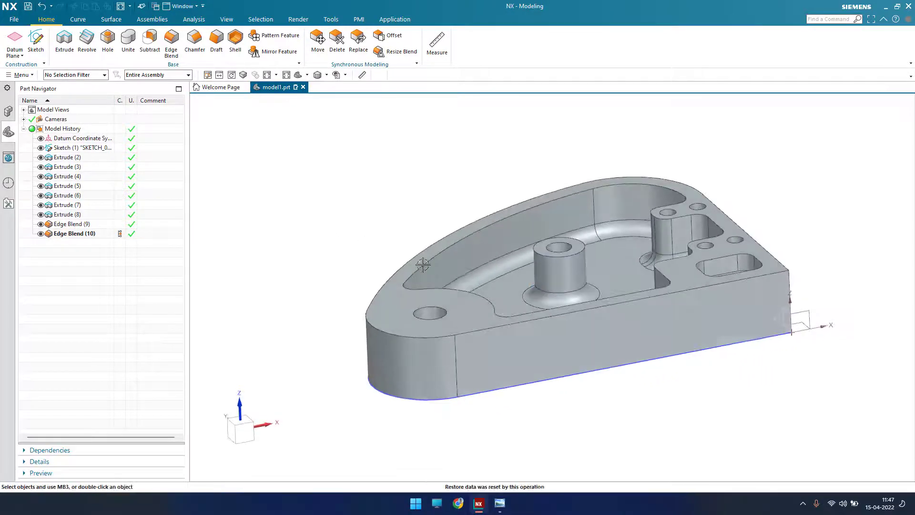
left_click(812, 315)
key("ctrl+b")
middle_click_drag(680, 329, 685, 350)
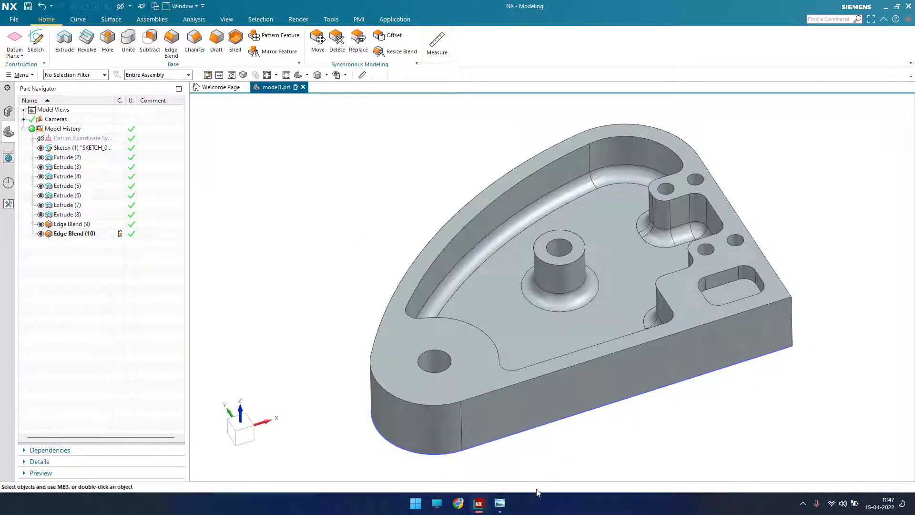
Step: Switch to the reference drawing in Windows Photo Viewer, examine the rendered view, front view and both sections for missing features, and return to NX
left_click(499, 503)
scroll(527, 283, "up", 4)
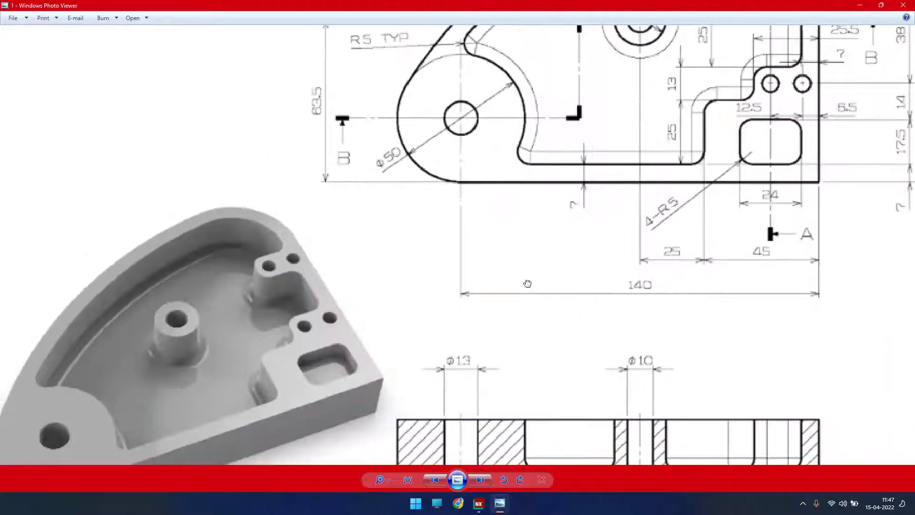
left_click_drag(528, 284, 615, 208)
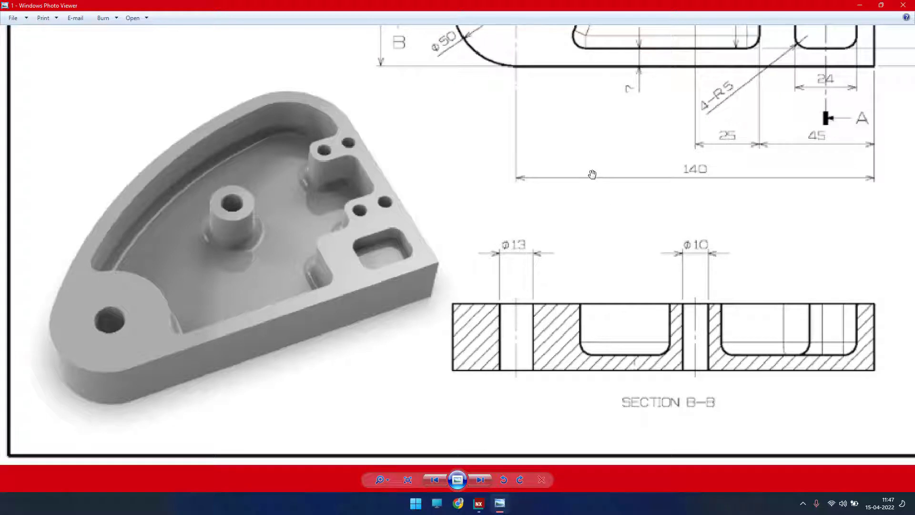
left_click_drag(605, 150, 620, 186)
left_click_drag(647, 146, 524, 261)
scroll(524, 260, "down", 3)
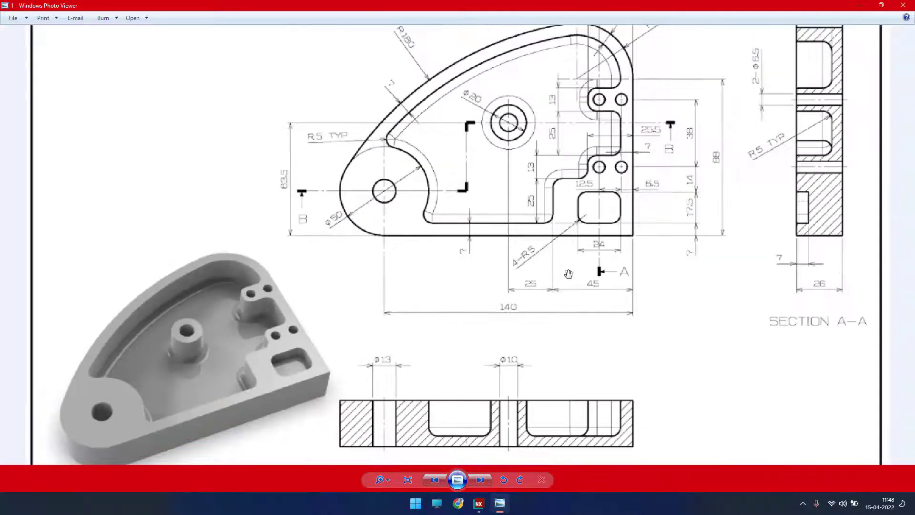
scroll(584, 318, "up", 1)
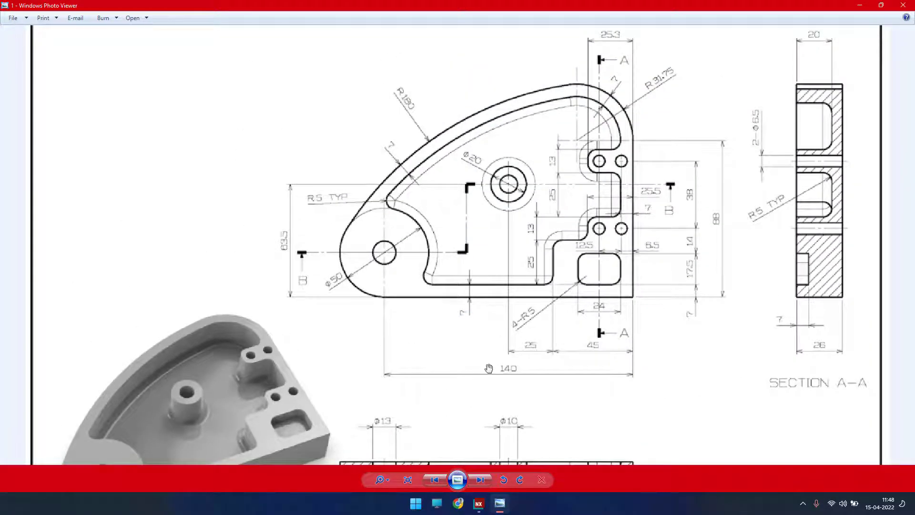
left_click_drag(483, 367, 560, 270)
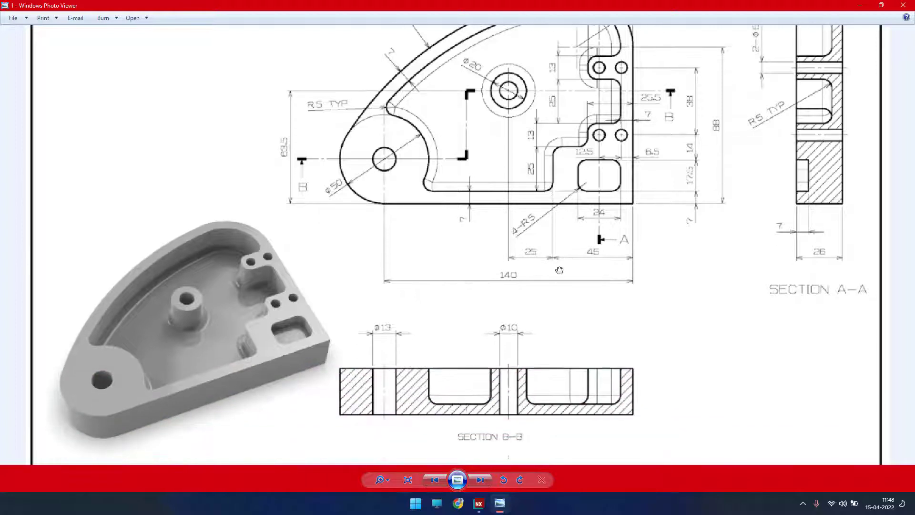
left_click_drag(462, 329, 469, 308)
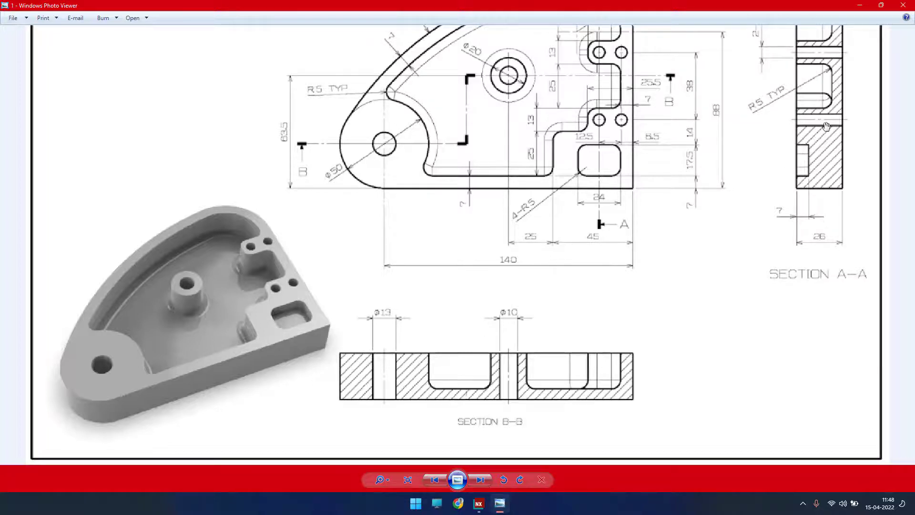
left_click(860, 7)
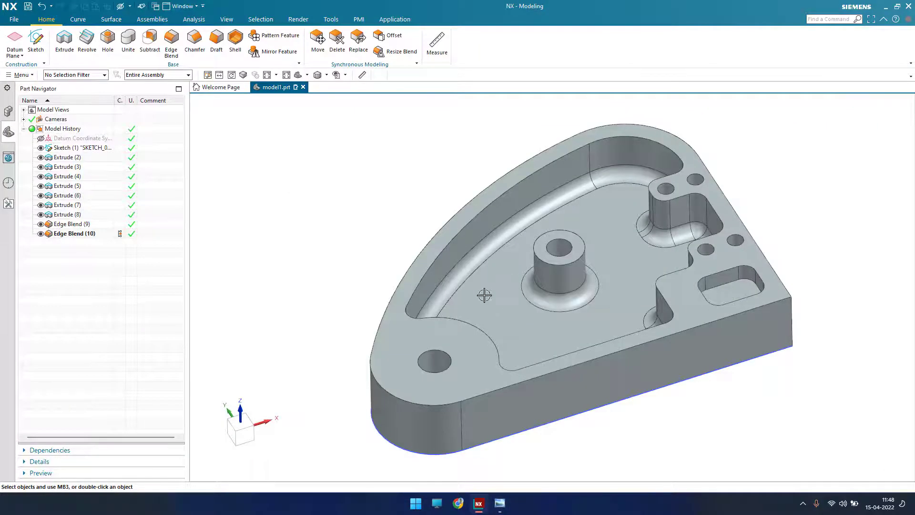